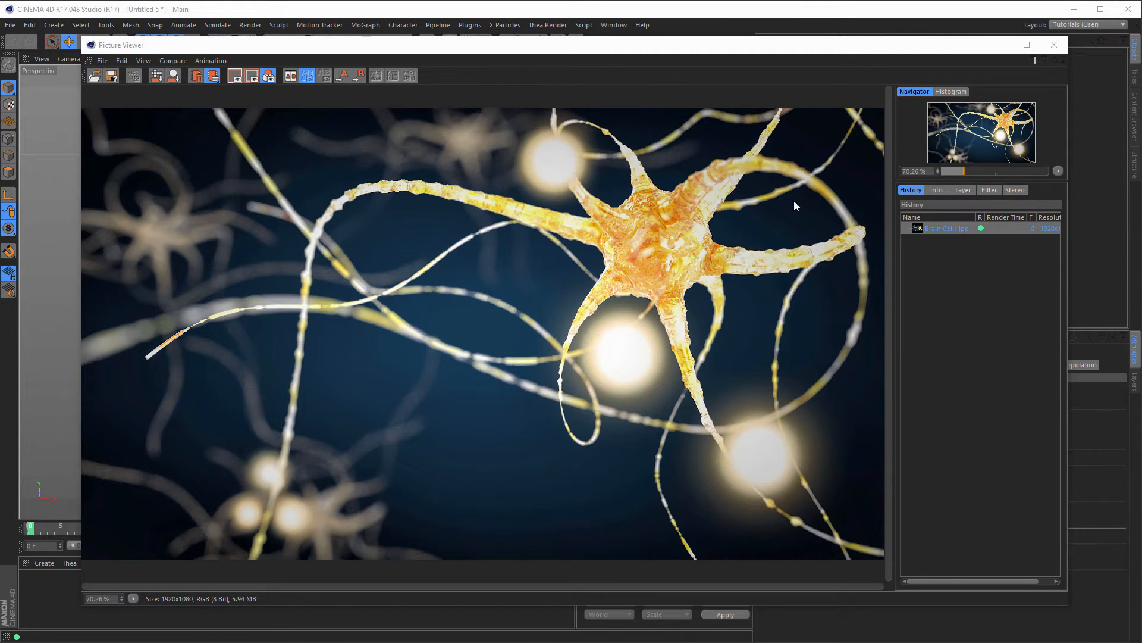
Step: Close the Picture Viewer showing the finished neuron render
click(1055, 47)
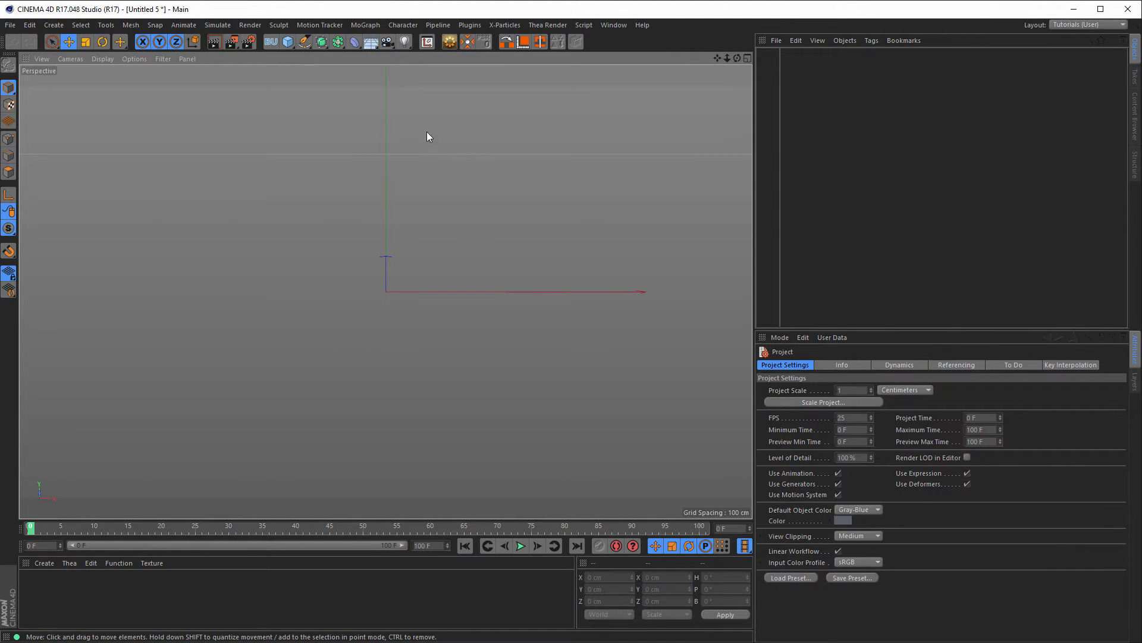
Step: Add a Platonic object with type Dodeca, radius 100 cm and 1 segment
click(288, 41)
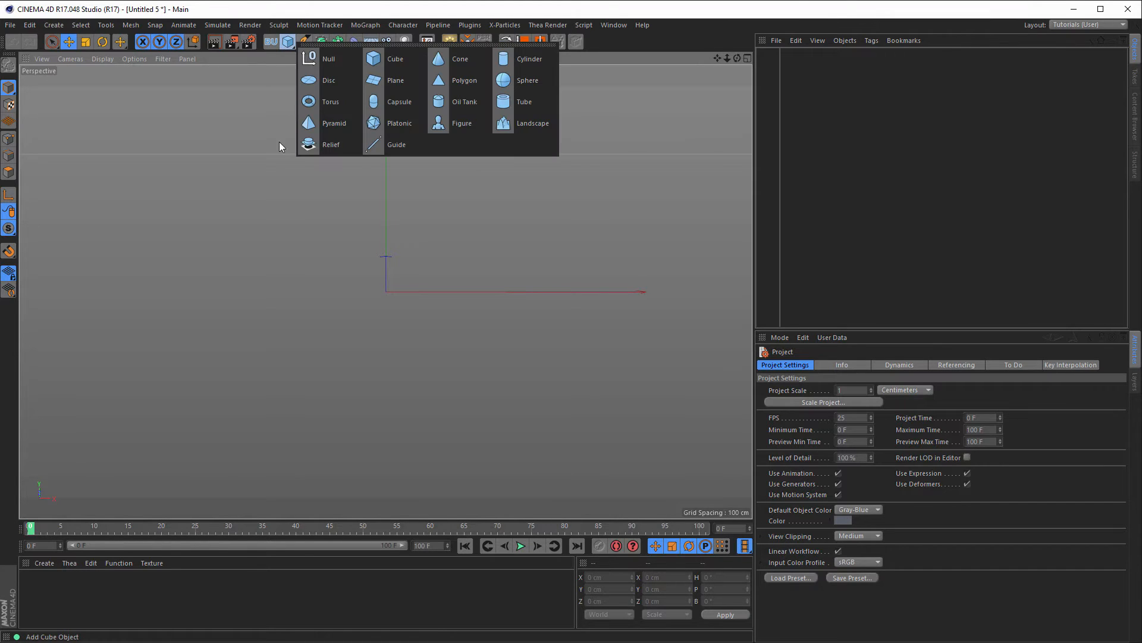
click(396, 123)
alt+drag(351, 248, 437, 237)
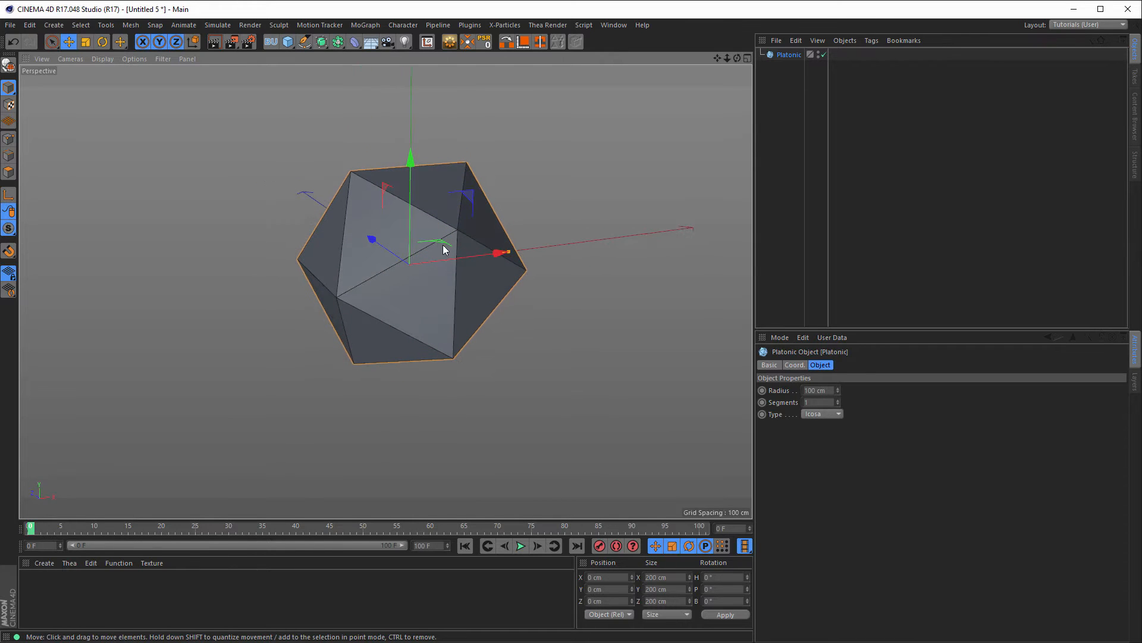
click(839, 414)
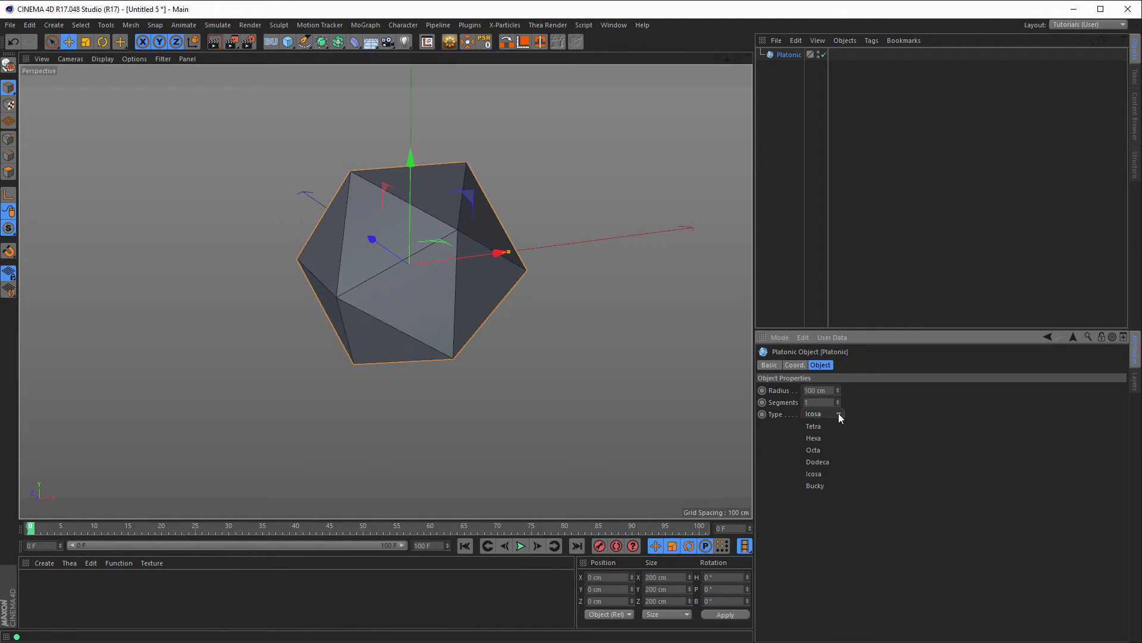
click(822, 462)
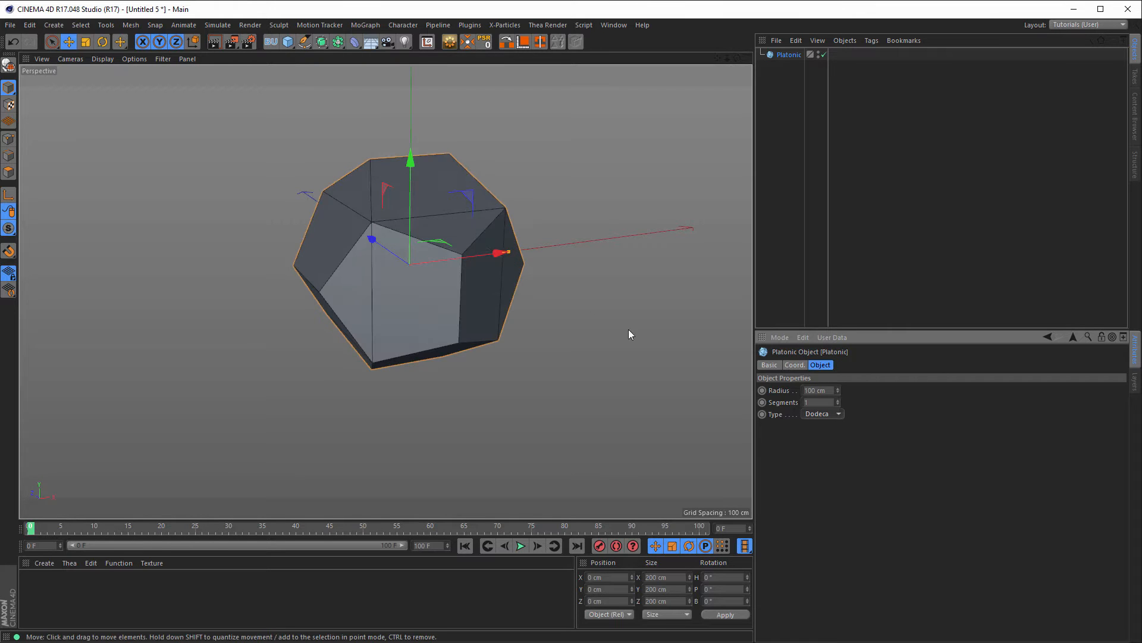
scroll(433, 285, up, 2)
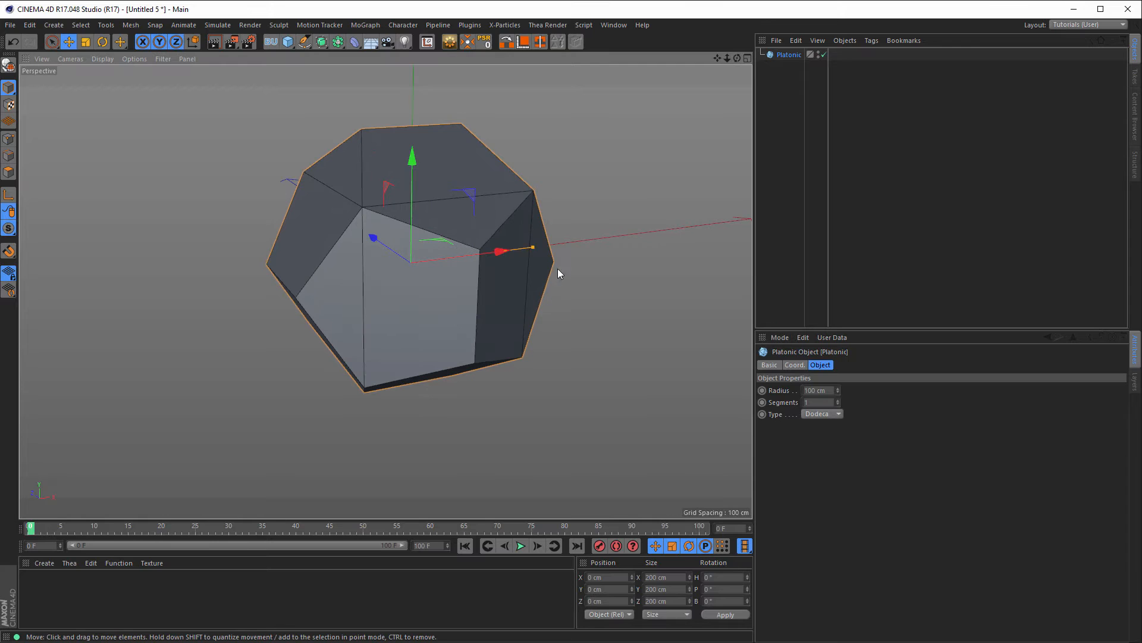
alt+middle_drag(478, 214, 462, 240)
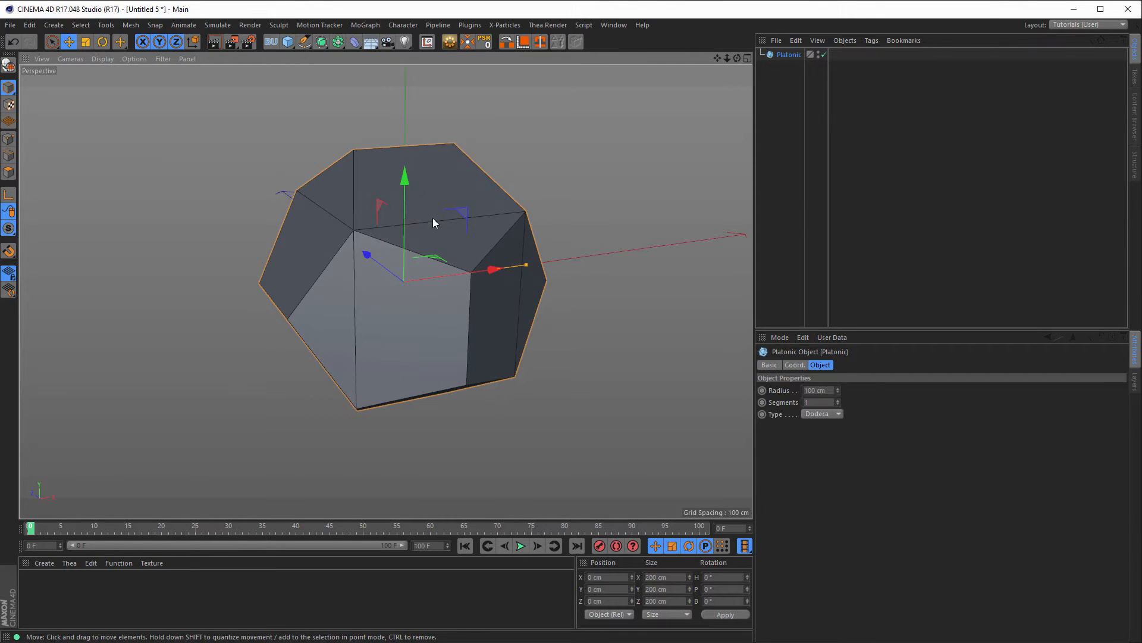
alt+drag(433, 218, 416, 201)
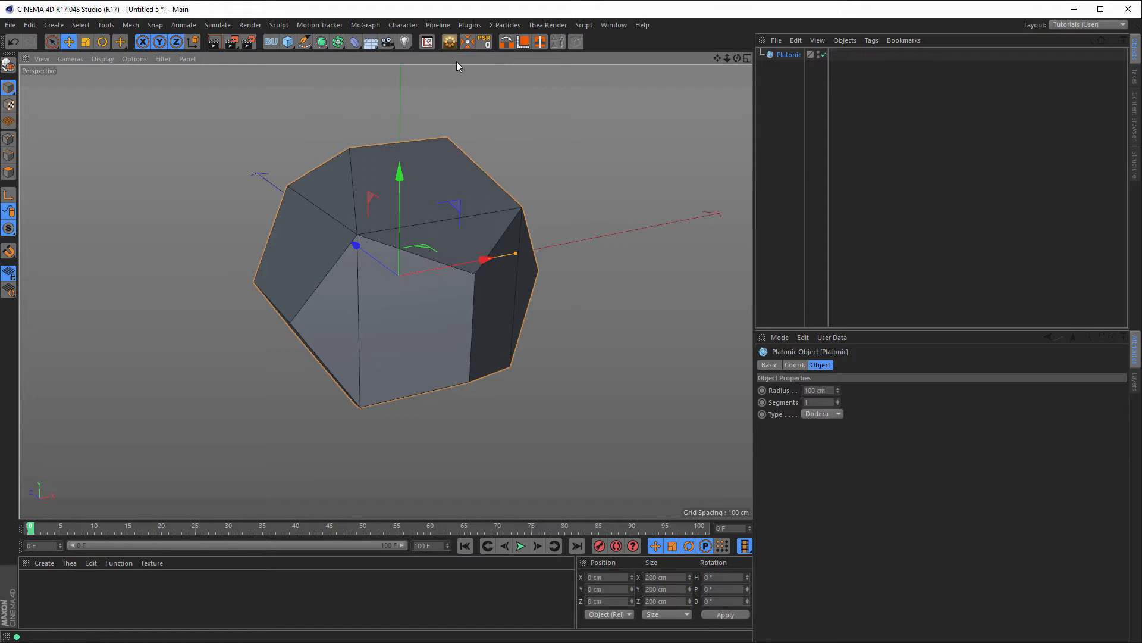
Step: Convert the dodecahedron to an editable polygon object and switch to Edges mode with Live Selection
key(c)
click(669, 366)
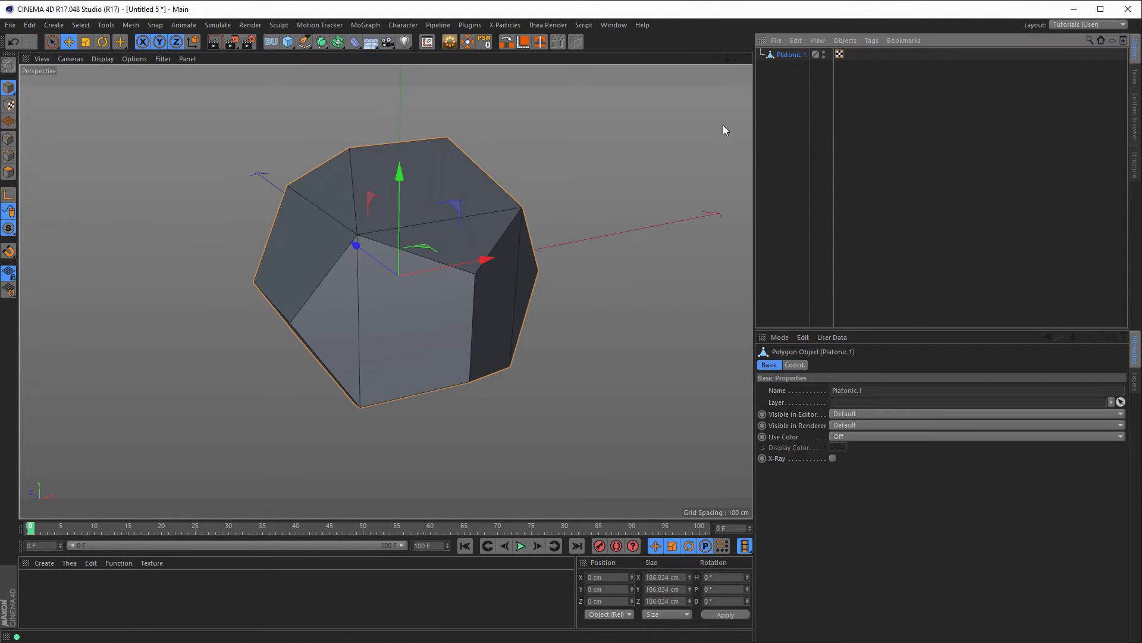
alt+drag(454, 245, 459, 245)
click(8, 155)
key(9)
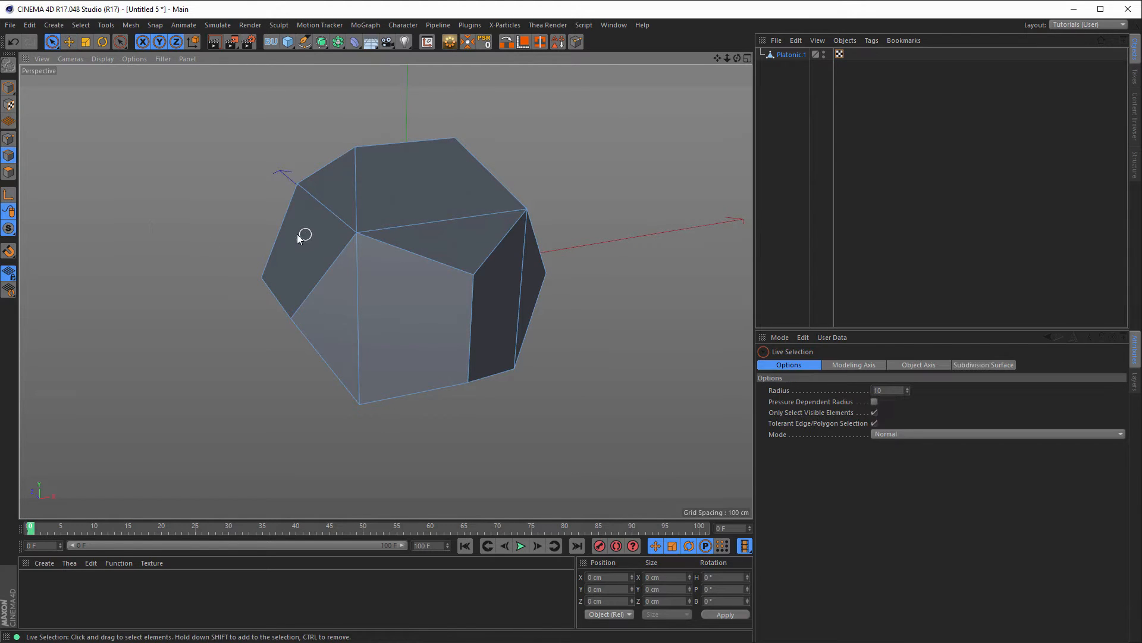
Step: Shift-select the 12 diagonal edges splitting the dodecahedron's faces
click(326, 212)
shift+click(450, 219)
alt+drag(487, 234, 598, 268)
shift+click(592, 213)
shift+click(586, 265)
shift+click(544, 339)
alt+drag(533, 316, 168, 274)
shift+click(359, 291)
shift+click(150, 283)
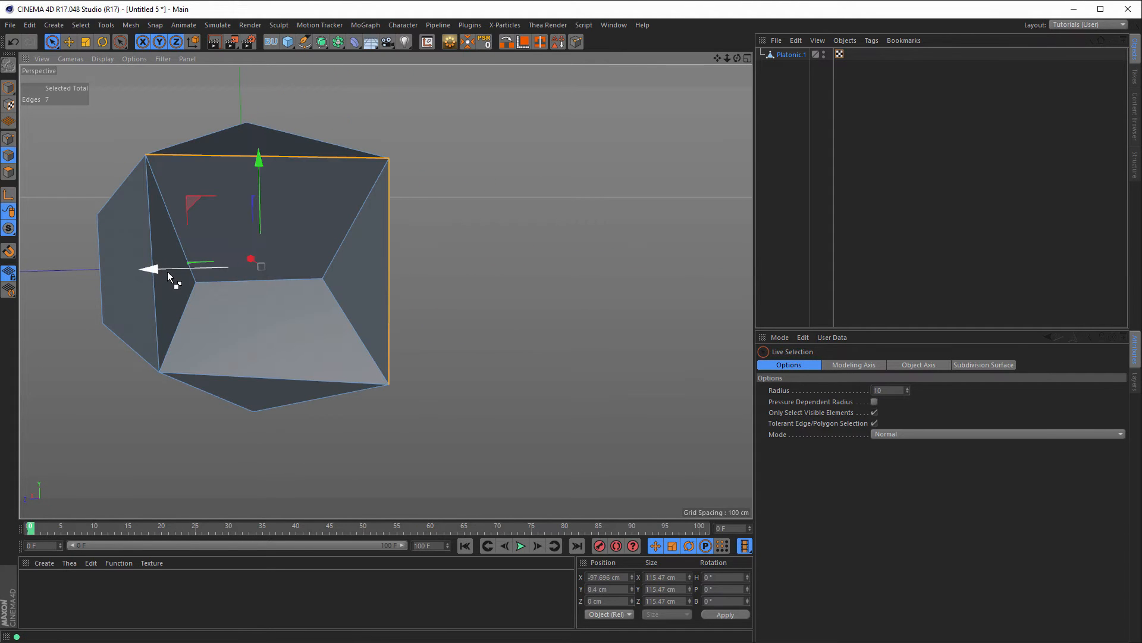
key(ctrl+z)
shift+click(158, 300)
alt+drag(234, 287, 277, 264)
shift+click(315, 344)
alt+drag(247, 346, 149, 281)
shift+click(135, 332)
shift+click(168, 283)
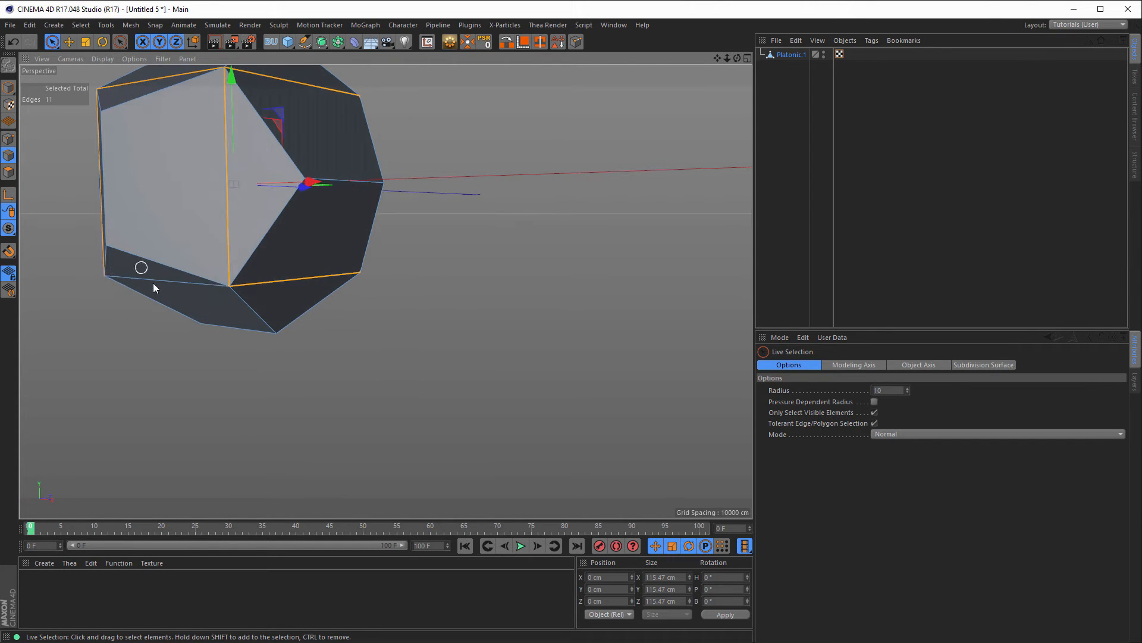
shift+click(152, 280)
alt+drag(338, 299, 400, 196)
Step: Dissolve the 12 selected edges, leaving clean pentagon faces
right_click(560, 230)
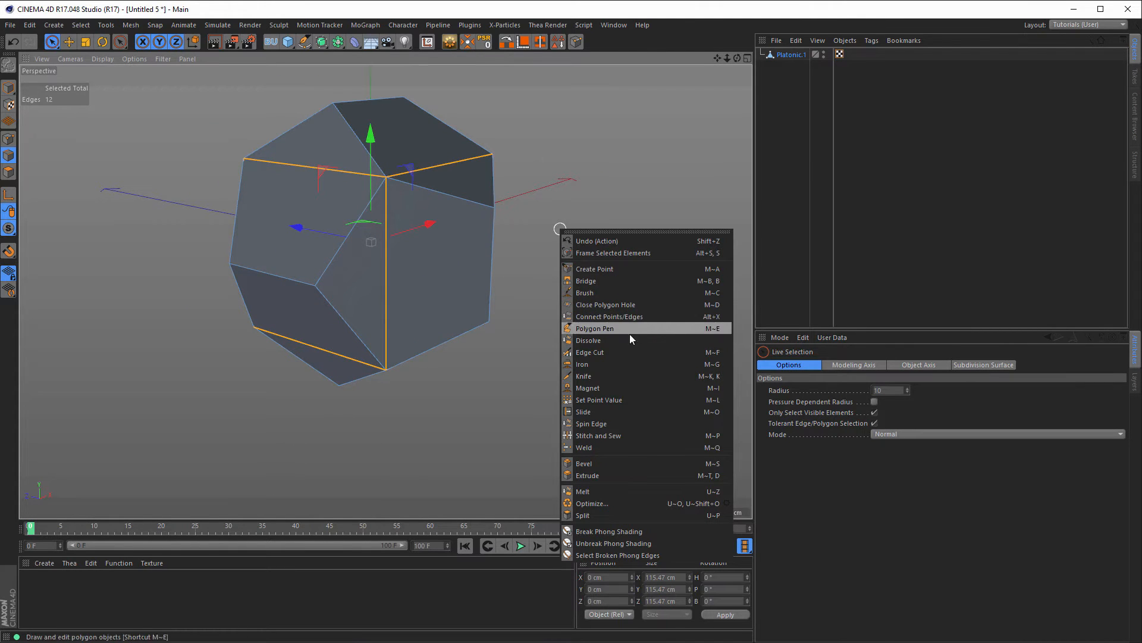
click(601, 340)
alt+drag(396, 230, 412, 166)
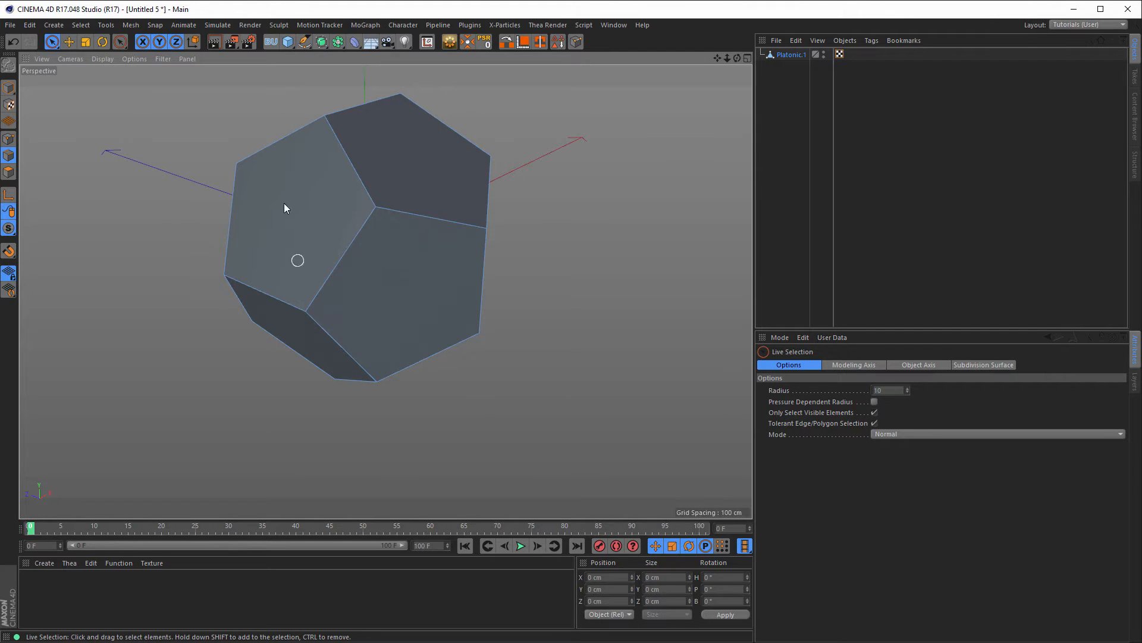
alt+drag(339, 208, 301, 202)
Step: Select all polygons and inner-extrude each face separately by 17.8 cm with Preserve Groups off
click(8, 172)
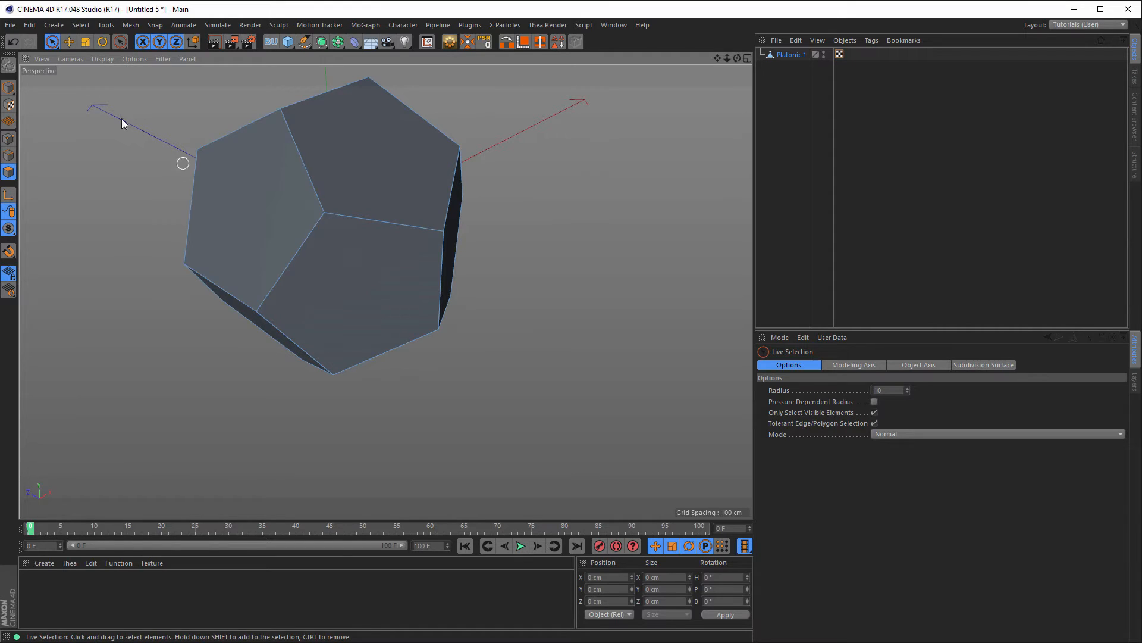
click(256, 202)
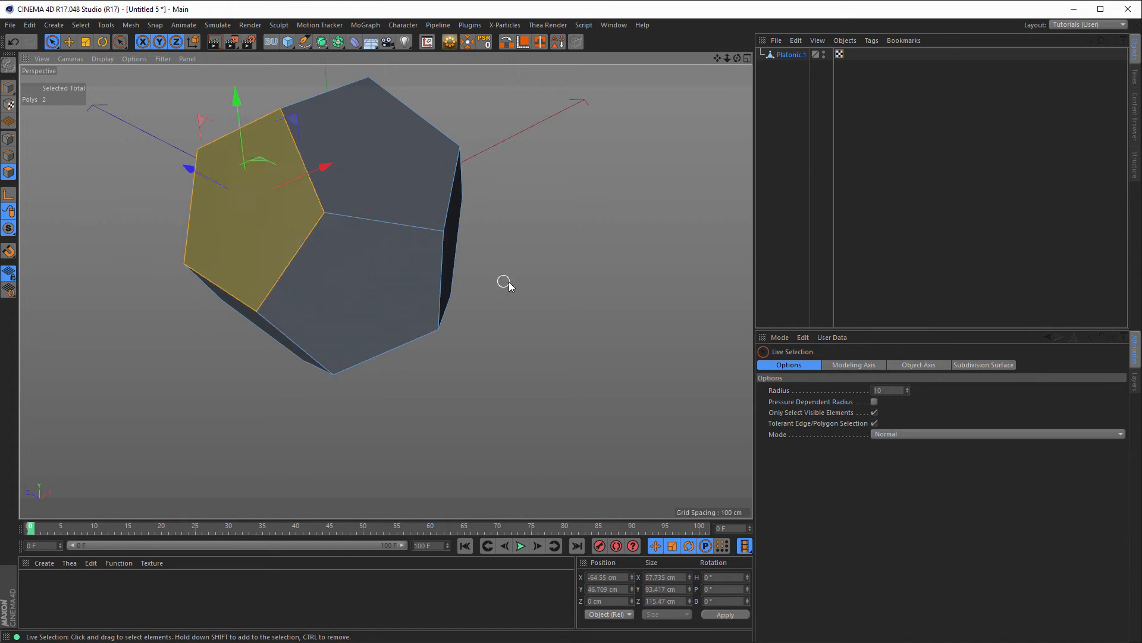
key(ctrl+a)
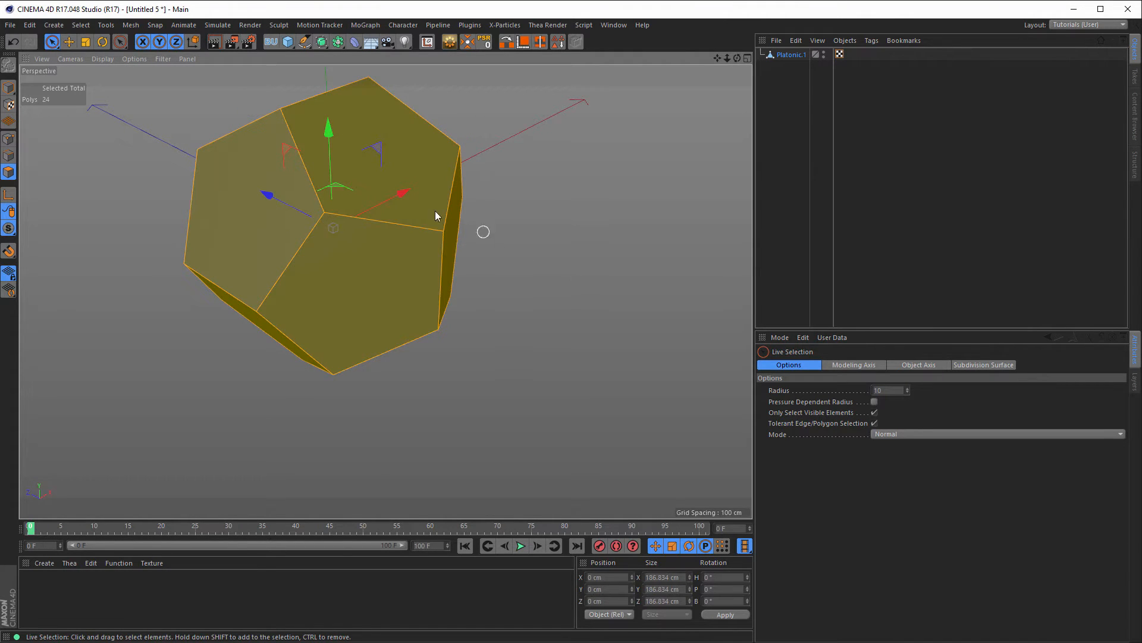
alt+drag(361, 273, 419, 308)
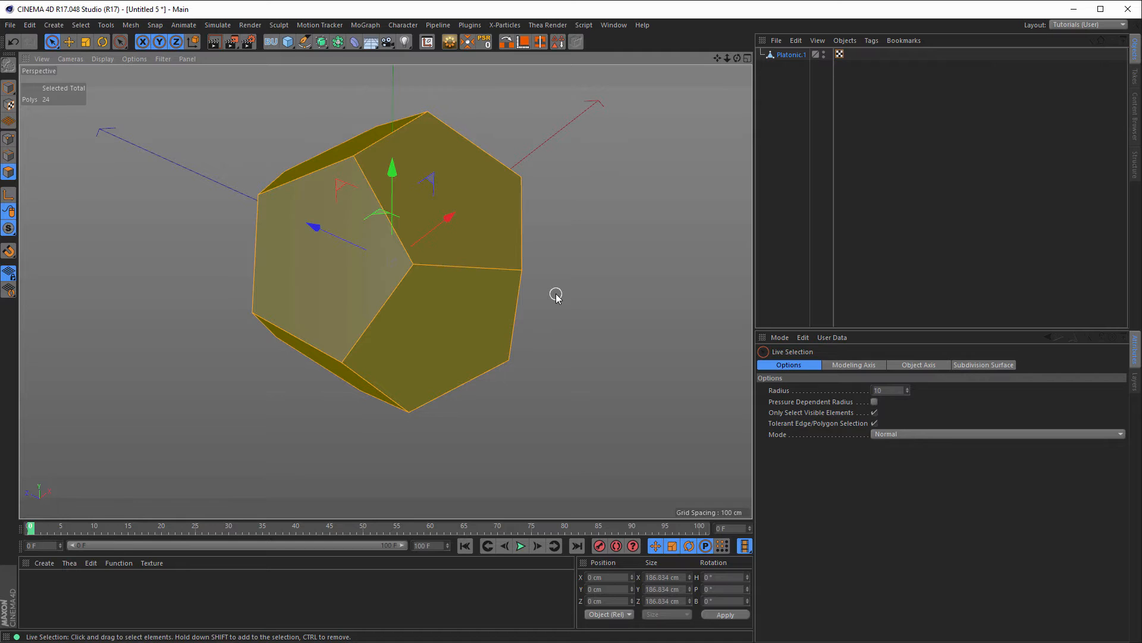
key(i)
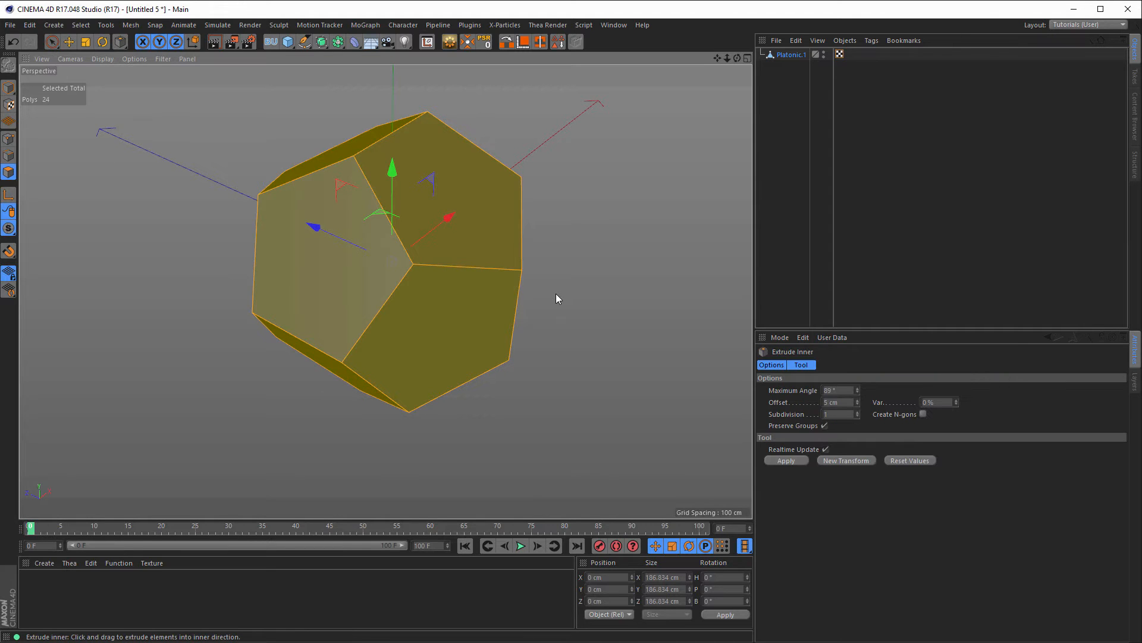
click(825, 426)
drag(687, 291, 513, 273)
alt+middle_drag(513, 274, 467, 254)
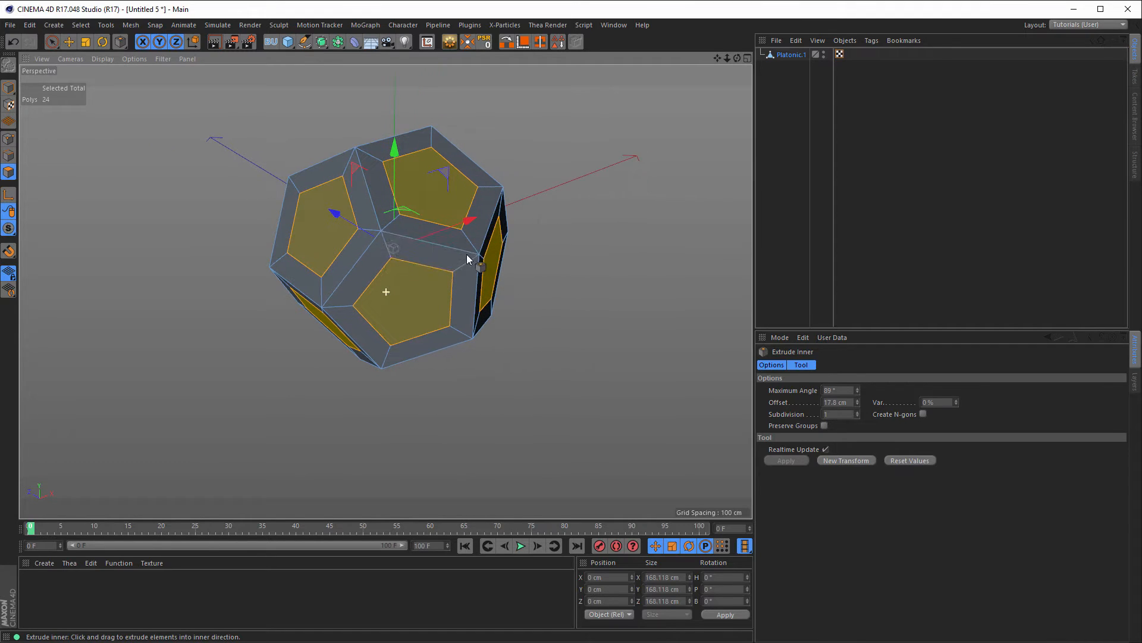
Step: Matrix Extrude every inset face into 8-step curling arms moving 25.05 cm per step
right_click(591, 194)
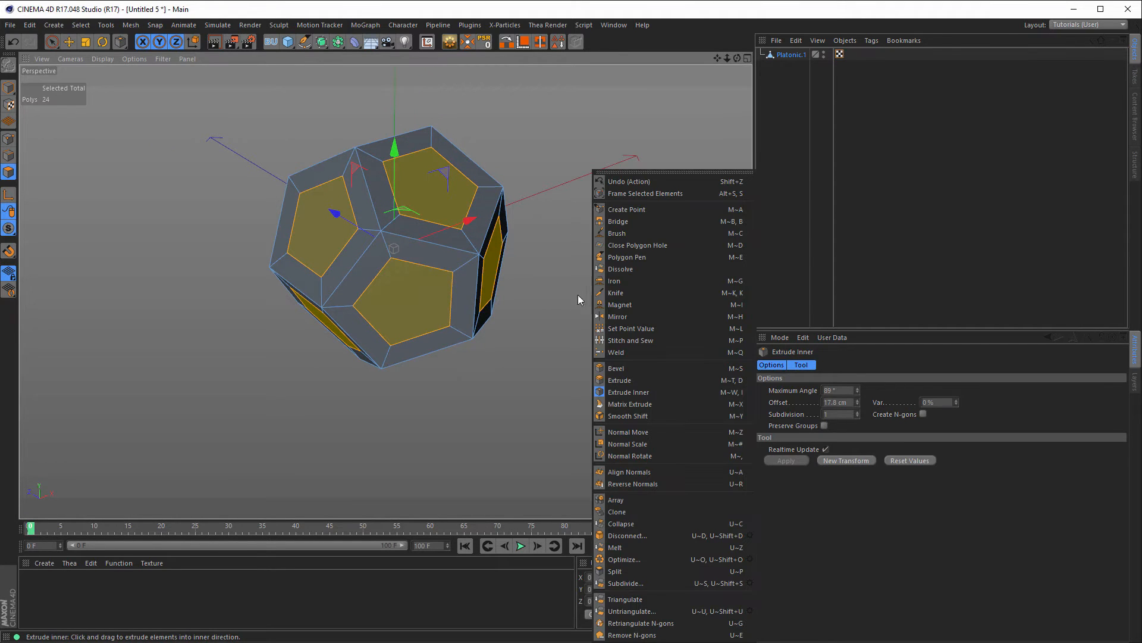
click(646, 404)
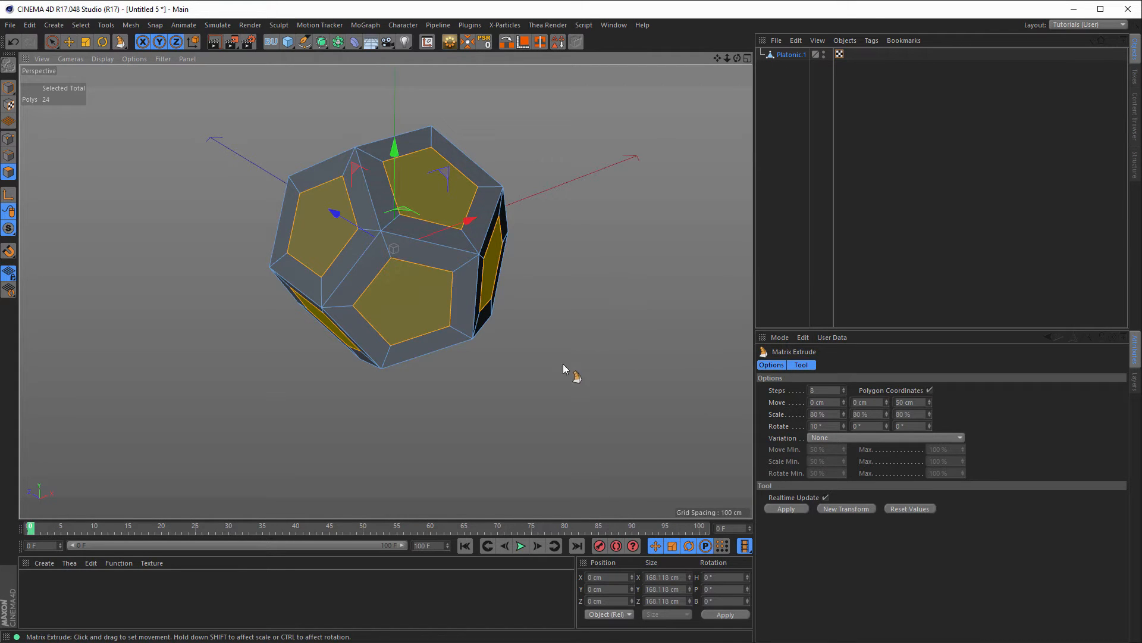
drag(523, 381, 520, 382)
drag(535, 285, 559, 286)
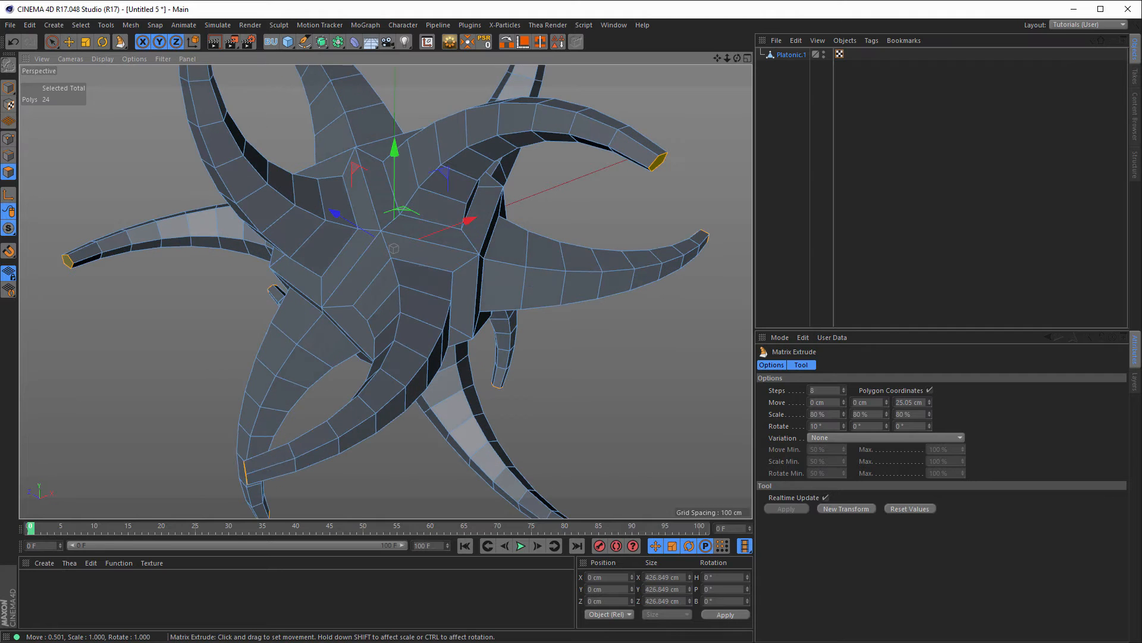
alt+right_drag(512, 367, 456, 362)
mouse_move(456, 318)
alt+mouse_down()
mouse_move(410, 312)
mouse_move(455, 327)
alt+mouse_up()
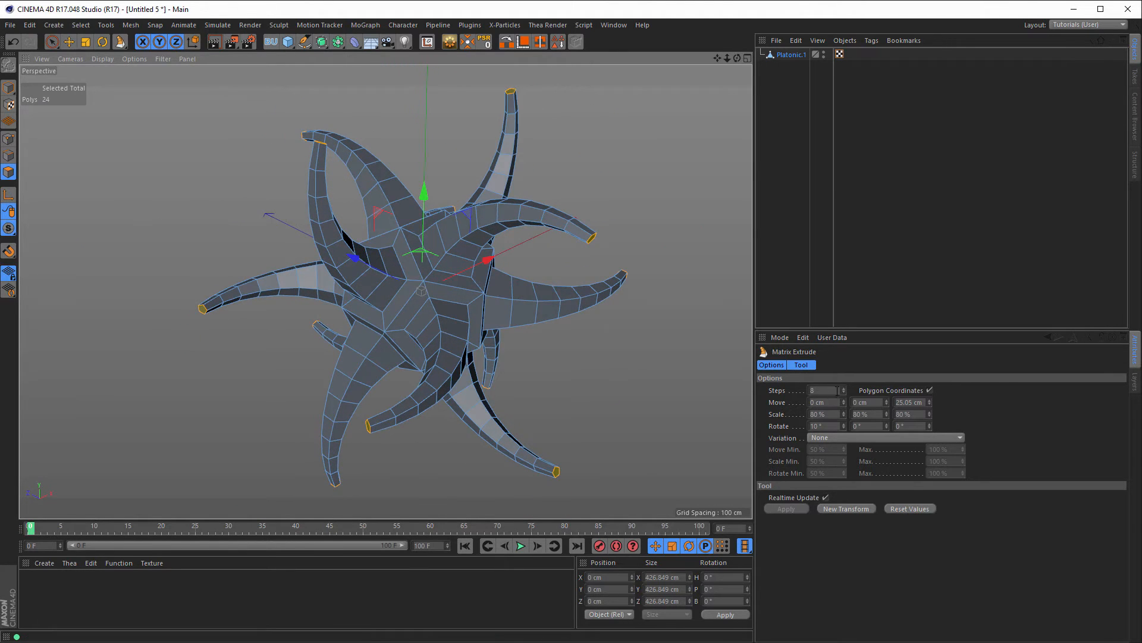
drag(835, 391, 771, 407)
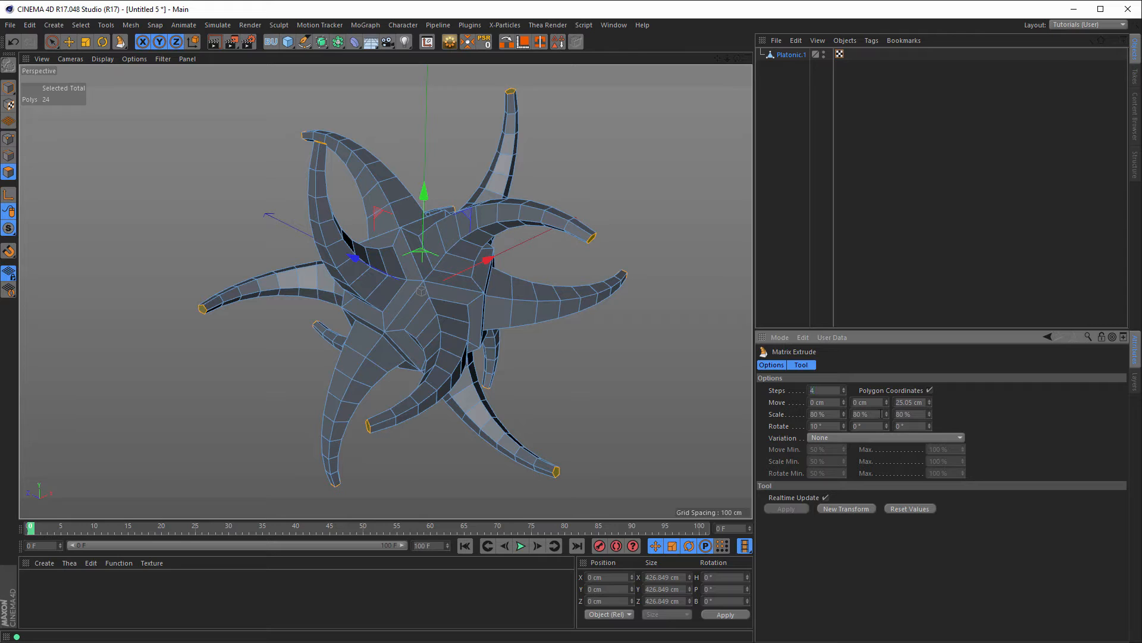
Step: Set Matrix Extrude to 4 steps, 40 cm move per step and 90% scale on X/Y/Z
click(915, 402)
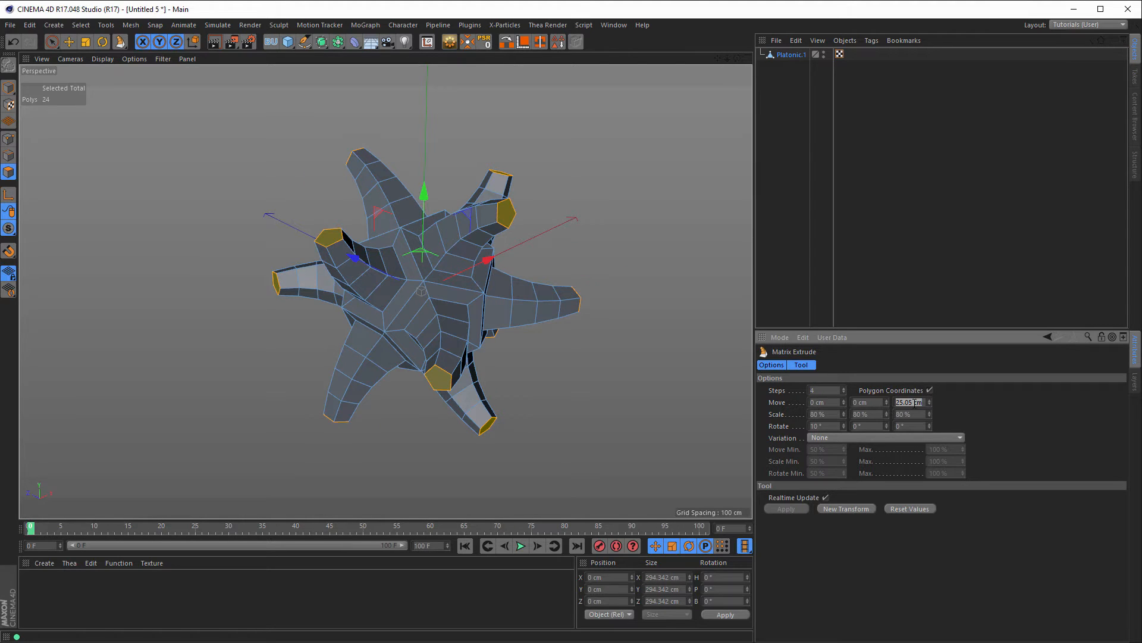
text(30)
key(Return)
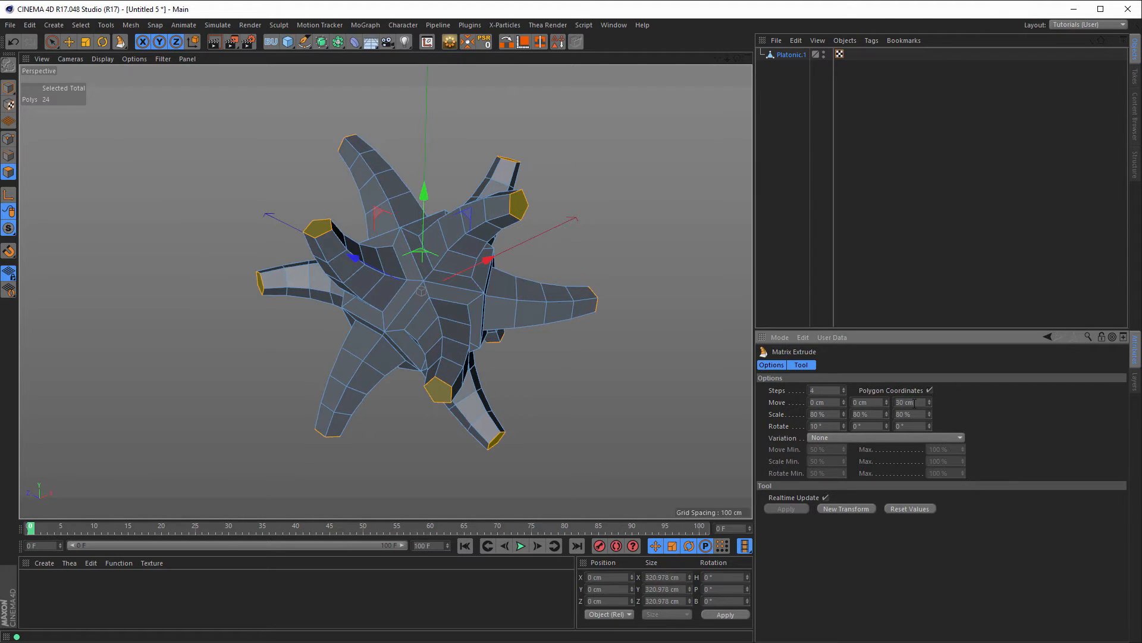
click(819, 414)
text(90)
key(Tab)
text(90)
key(Tab)
text(90)
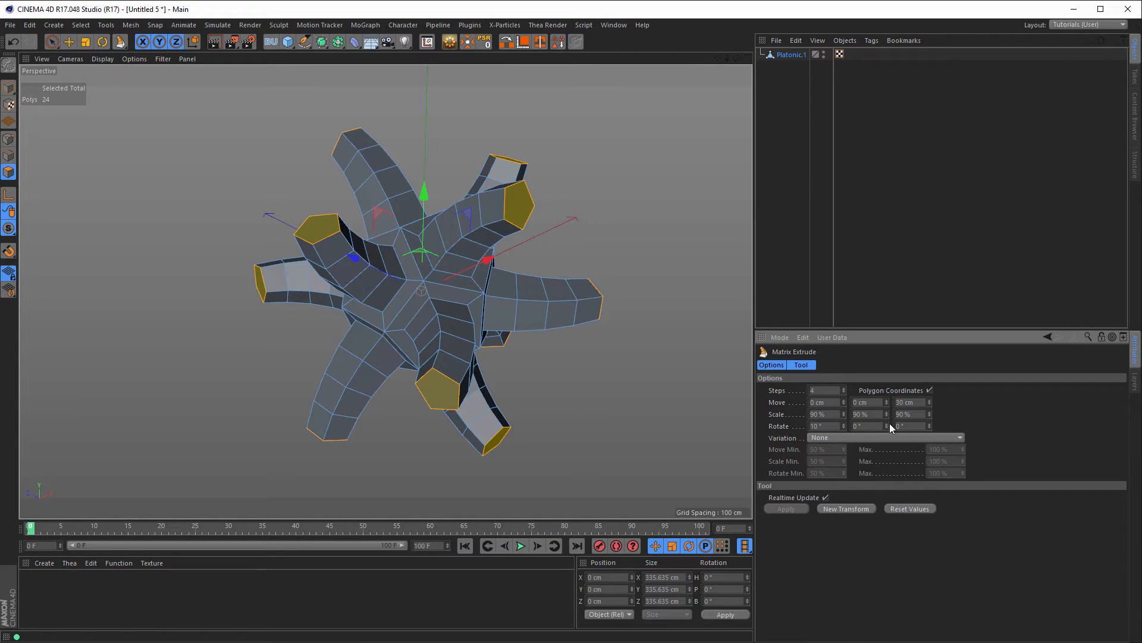
mouse_move(399, 274)
alt+mouse_down()
mouse_move(418, 282)
mouse_move(406, 290)
alt+mouse_up()
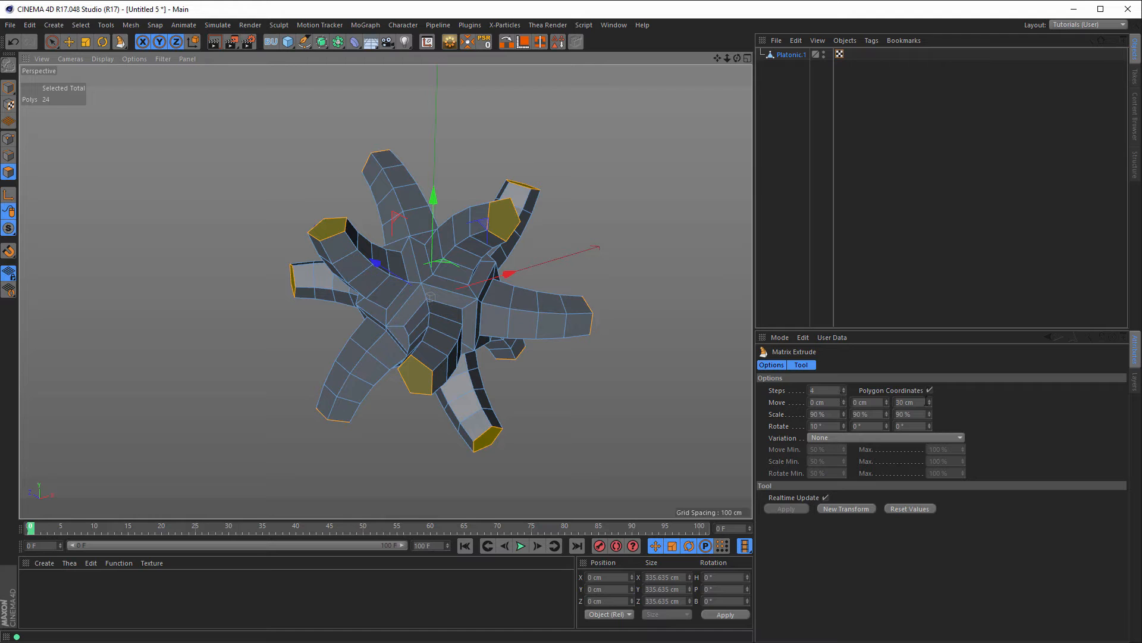
mouse_move(930, 403)
mouse_down()
mouse_move(930, 390)
mouse_move(929, 405)
mouse_up()
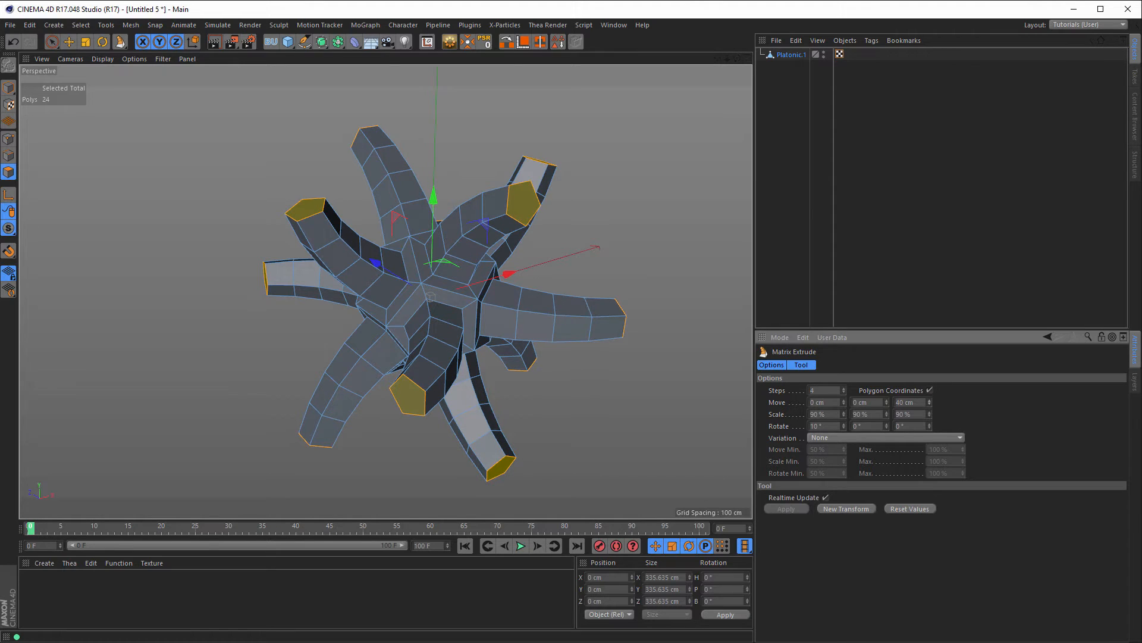
scroll(495, 320, down, 2)
alt+middle_drag(490, 318, 474, 282)
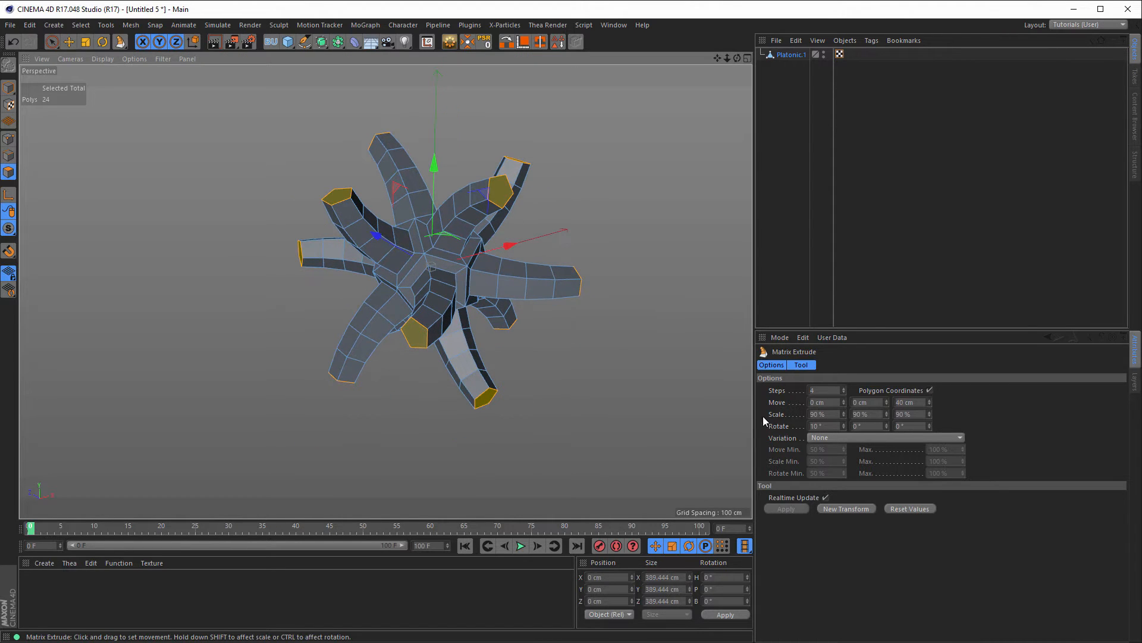
Step: Add a new Matrix Extrude transform and adjust its rotation angles to curl the arms
click(847, 508)
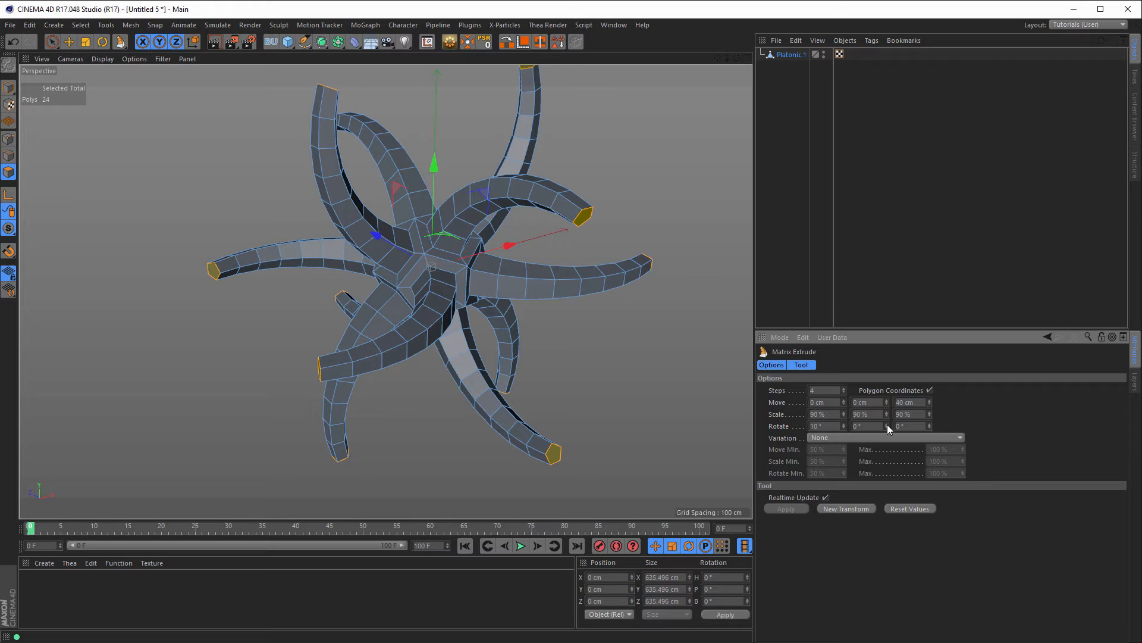
drag(886, 424, 930, 421)
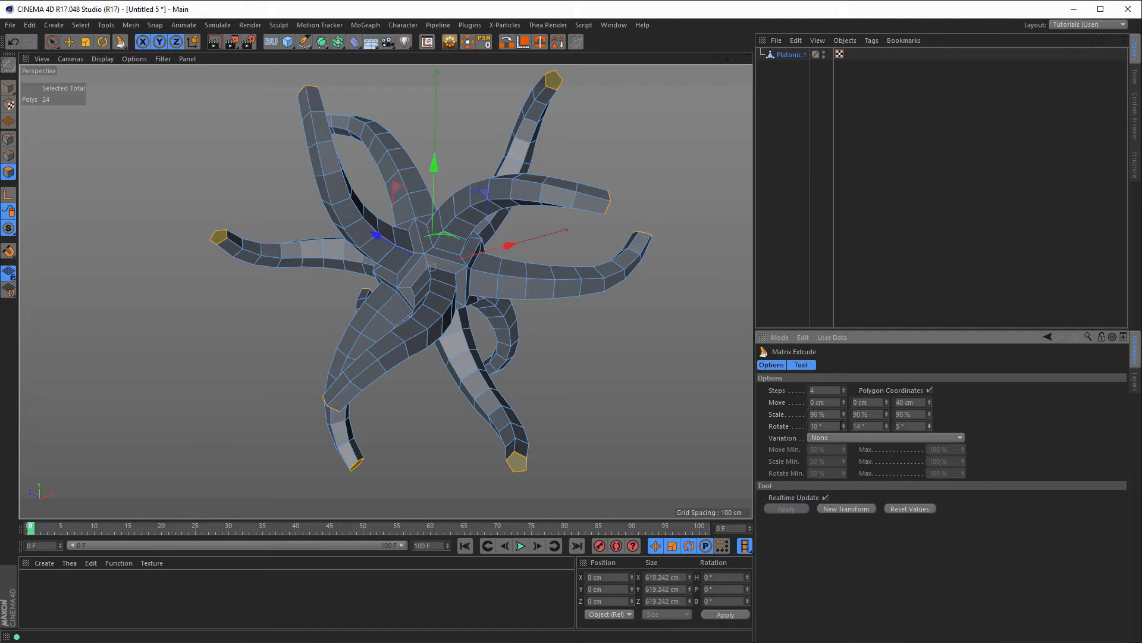
mouse_move(844, 426)
mouse_down()
mouse_move(844, 414)
mouse_move(844, 437)
mouse_up()
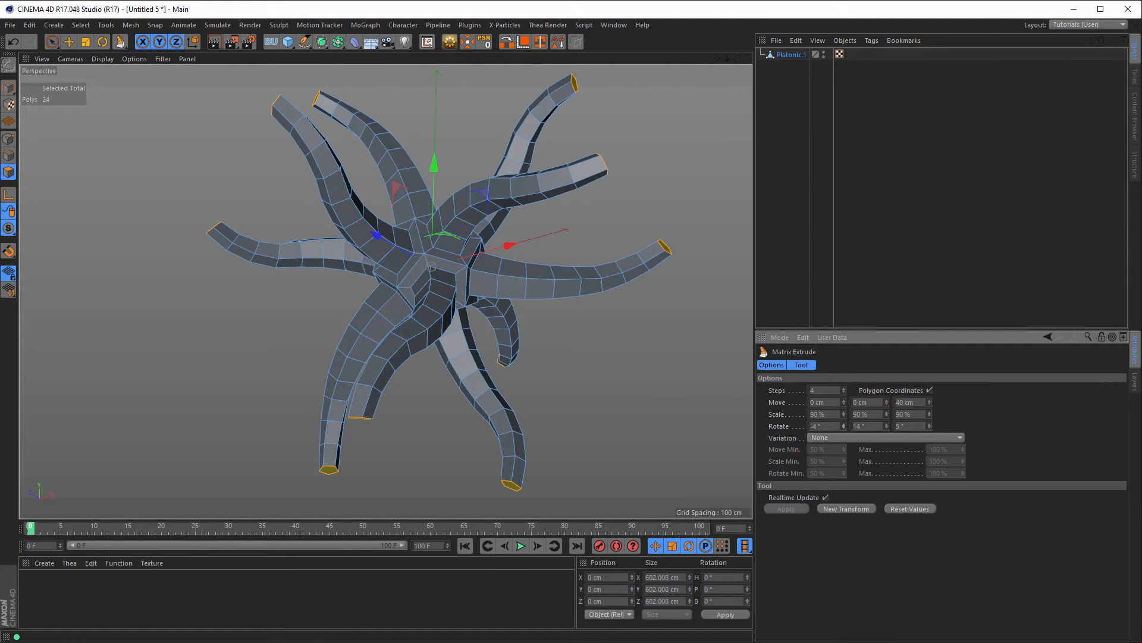
mouse_move(552, 309)
alt+mouse_down()
mouse_move(584, 316)
mouse_move(564, 316)
alt+mouse_up()
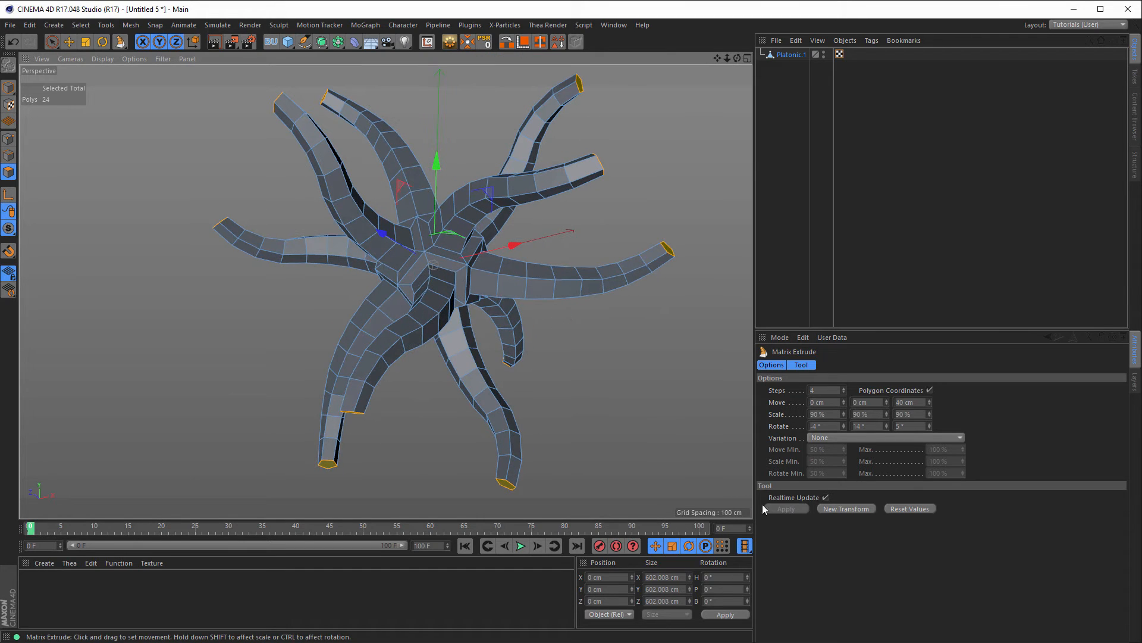
Step: Apply another transform, set rotation to 15°, -9°, 3°, and raise Steps to 25
click(833, 507)
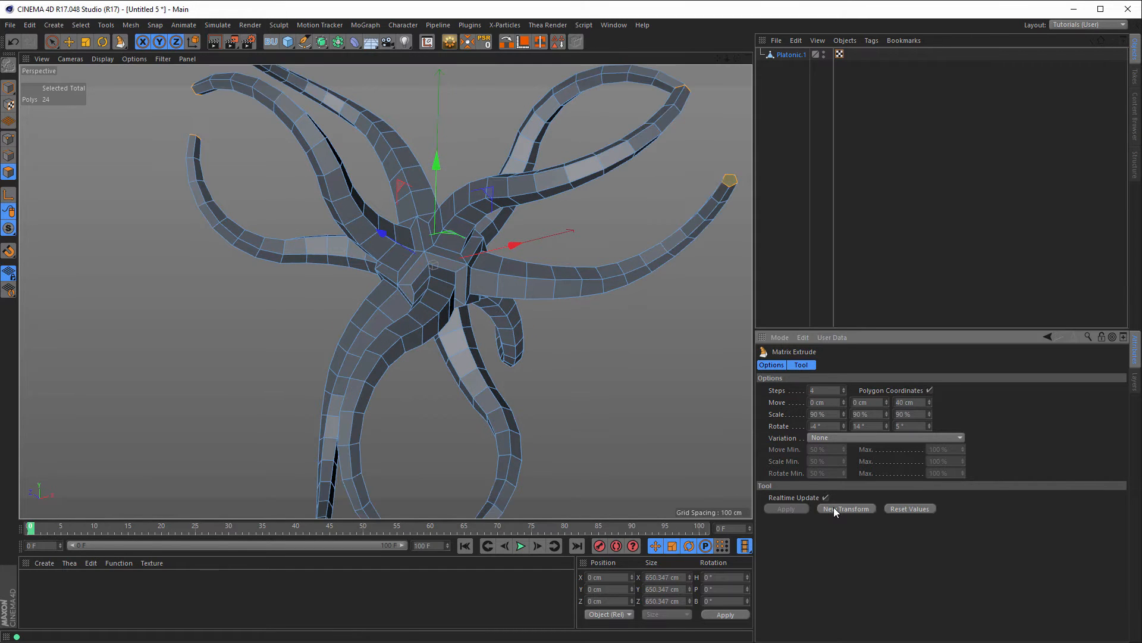
scroll(398, 358, down, 2)
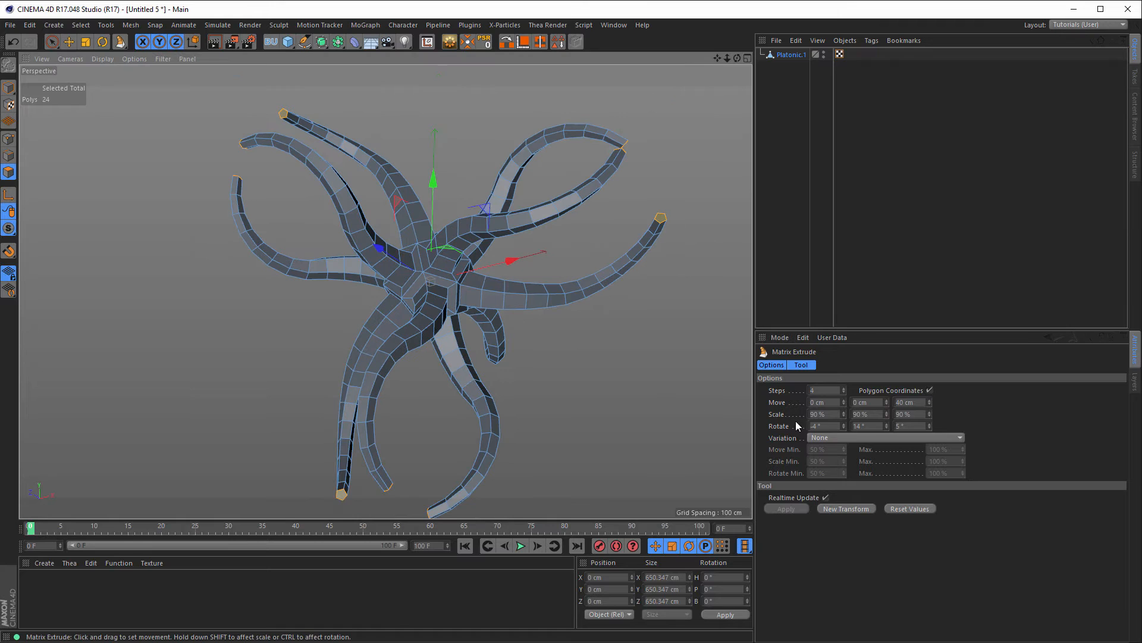
drag(886, 426, 861, 431)
drag(930, 426, 929, 427)
drag(844, 427, 856, 426)
scroll(512, 321, down, 3)
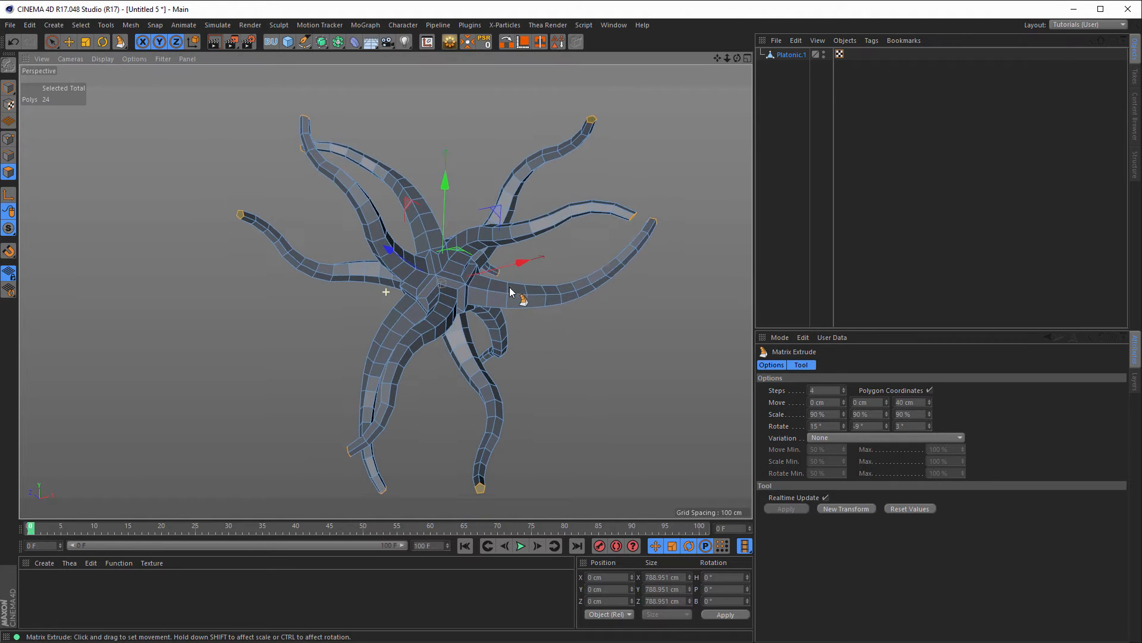
alt+middle_drag(510, 289, 512, 269)
alt+drag(513, 268, 527, 270)
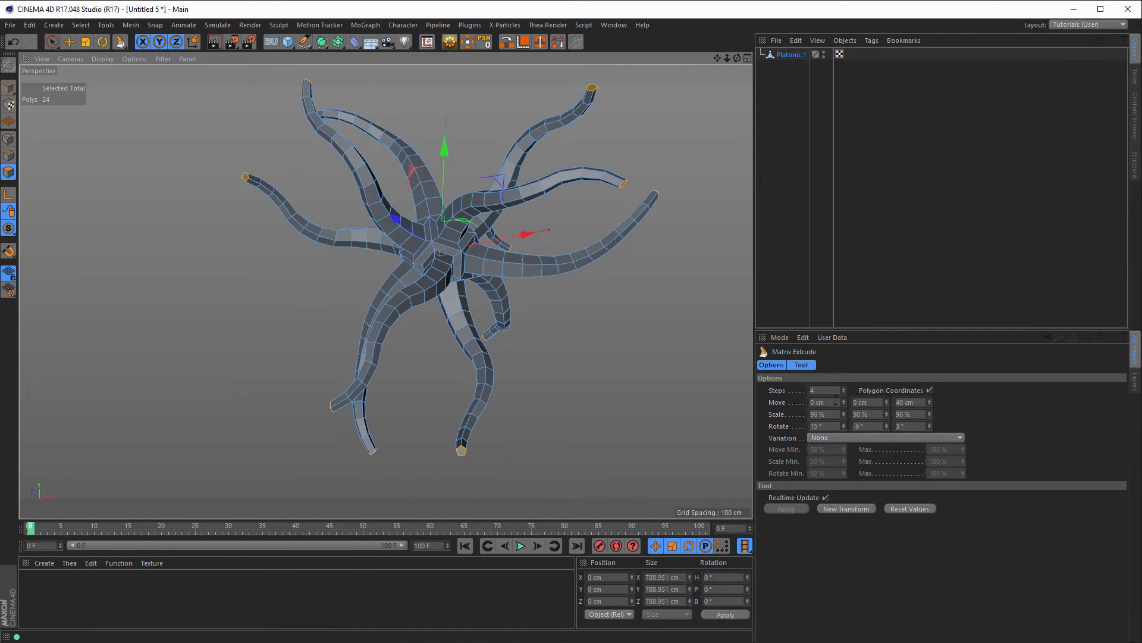
drag(843, 390, 853, 391)
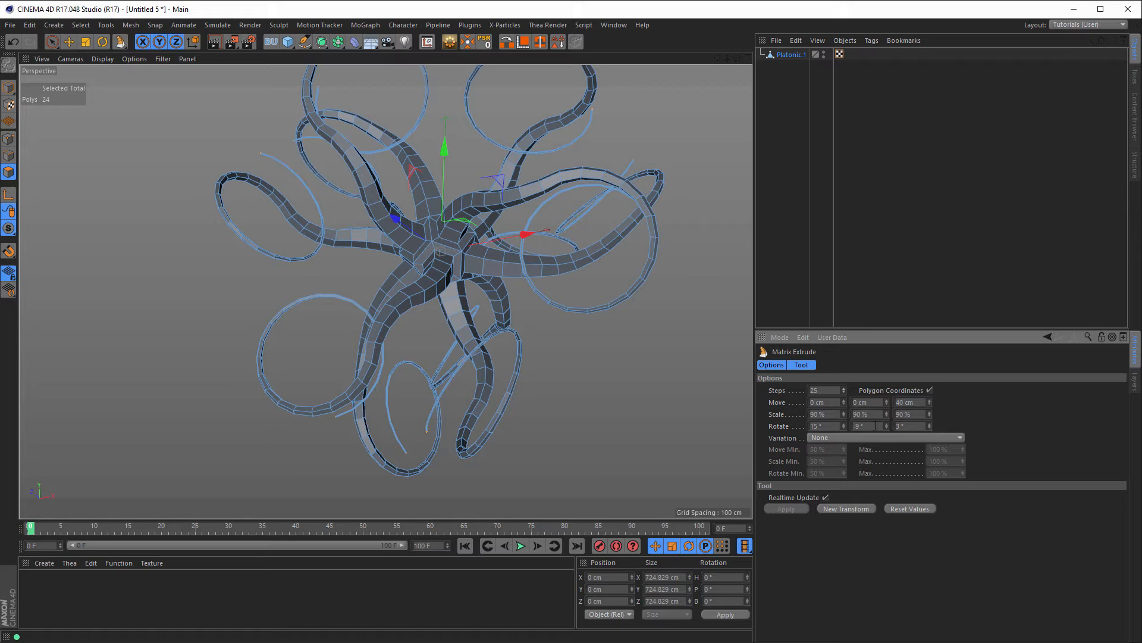
Step: Retune the Matrix Extrude rotation to 4°, -6°, 9° for gentler tentacle curves
click(844, 425)
drag(844, 426, 891, 426)
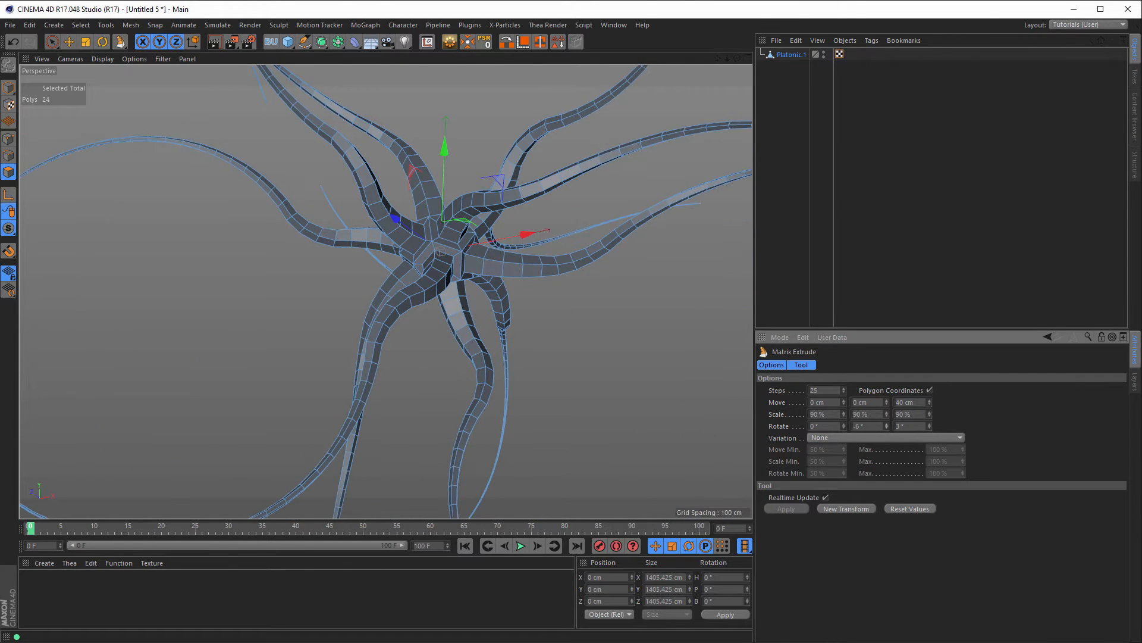
drag(470, 326, 602, 297)
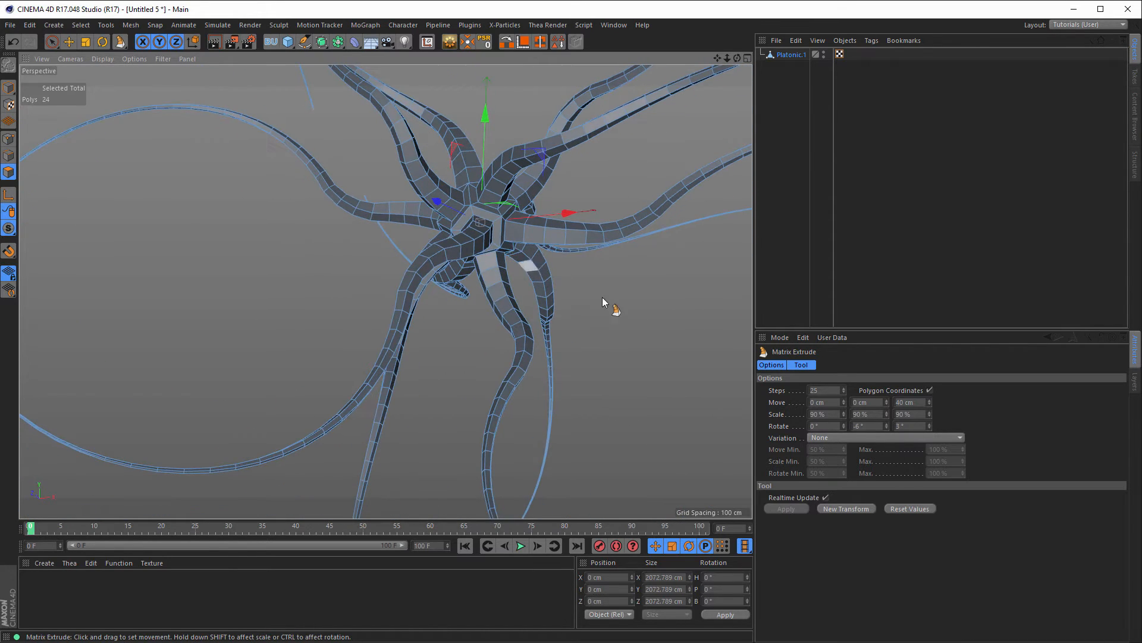
drag(930, 427, 930, 414)
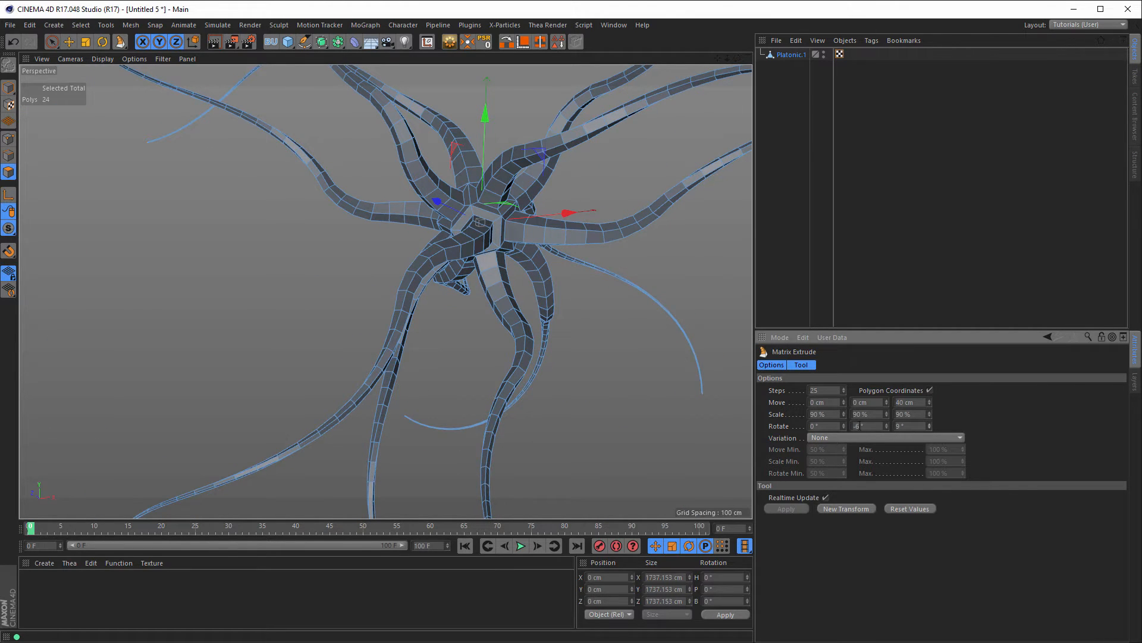
drag(844, 424, 844, 418)
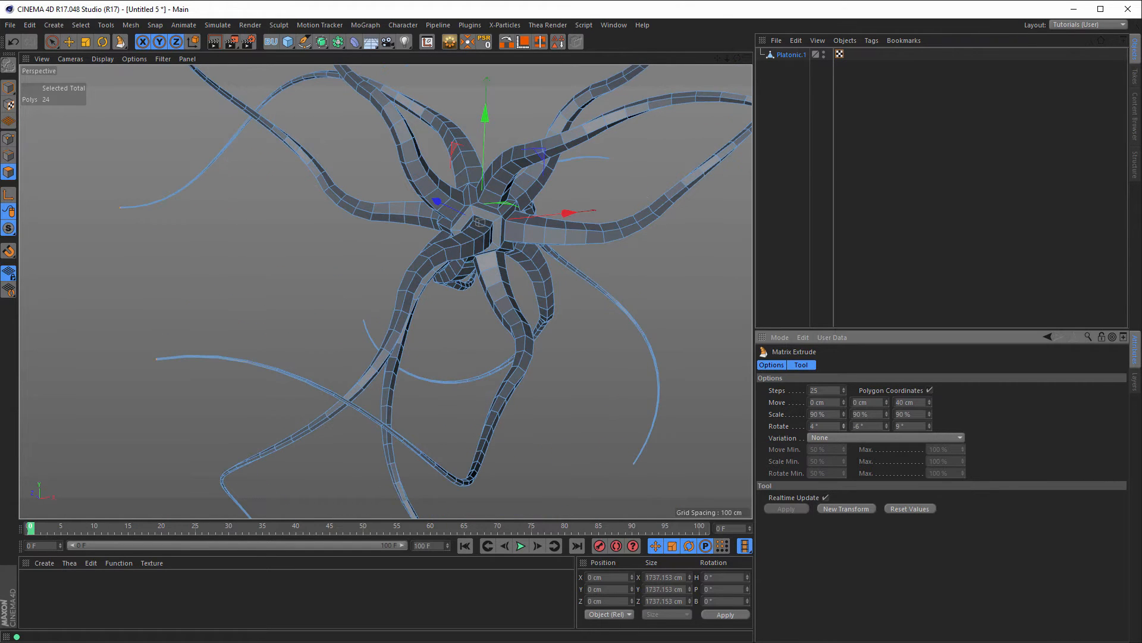
alt+middle_drag(504, 221, 502, 253)
alt+right_drag(500, 253, 518, 253)
mouse_move(519, 256)
alt+mouse_down()
mouse_move(530, 252)
mouse_move(512, 248)
alt+mouse_up()
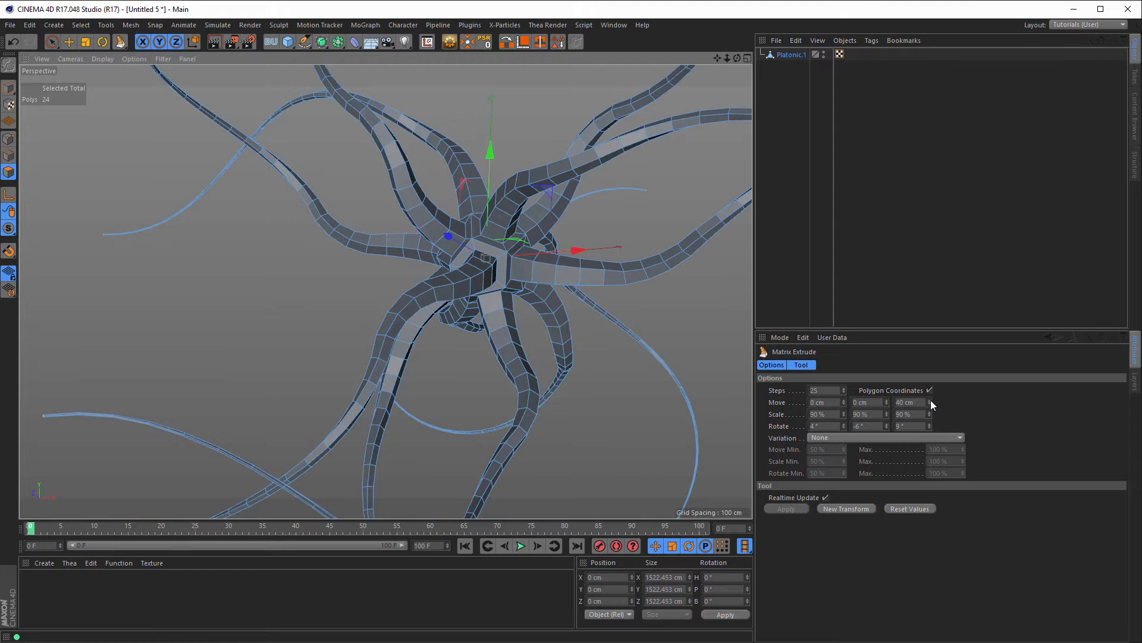
Step: Raise Move Z to 50 cm per step and select Platonic.1
shift+click(931, 400)
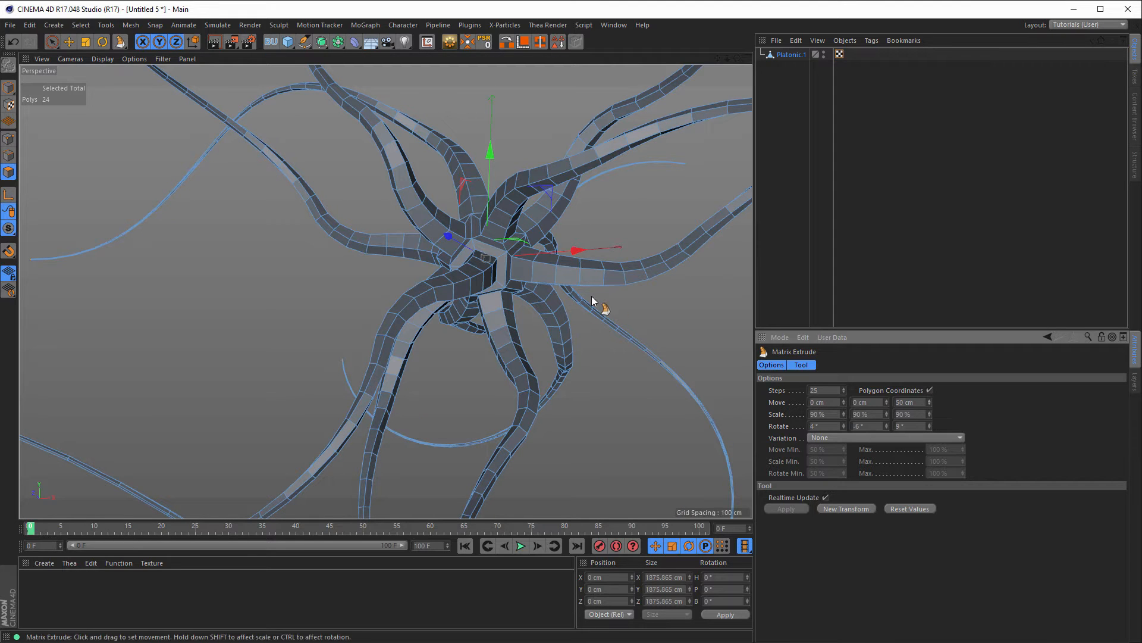
alt+right_drag(521, 279, 509, 284)
alt+middle_drag(510, 283, 553, 241)
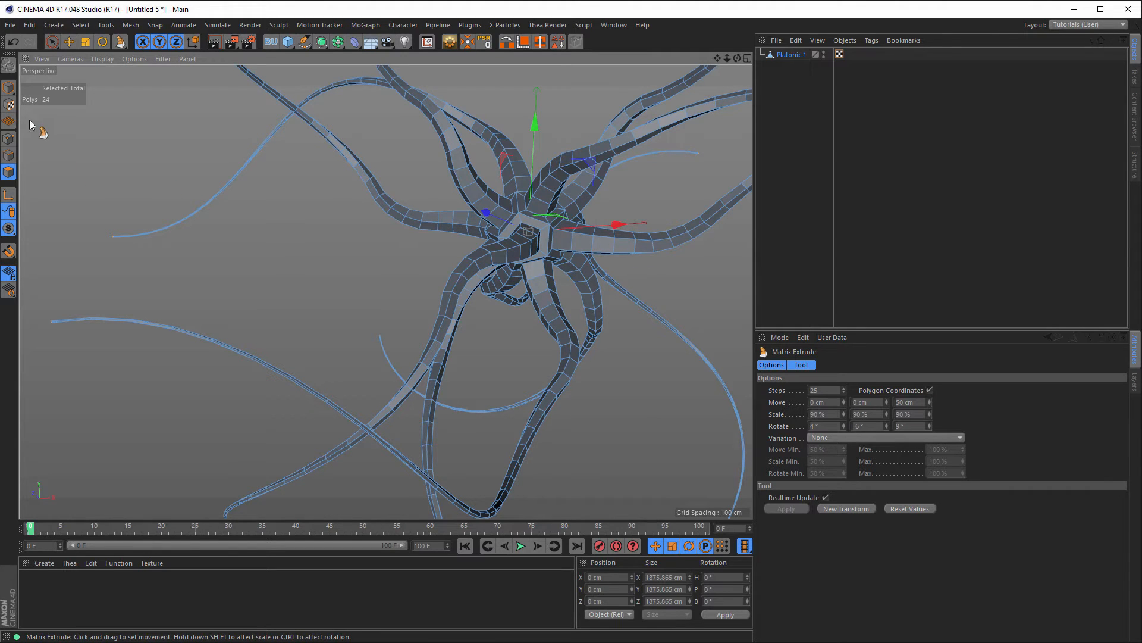
click(790, 55)
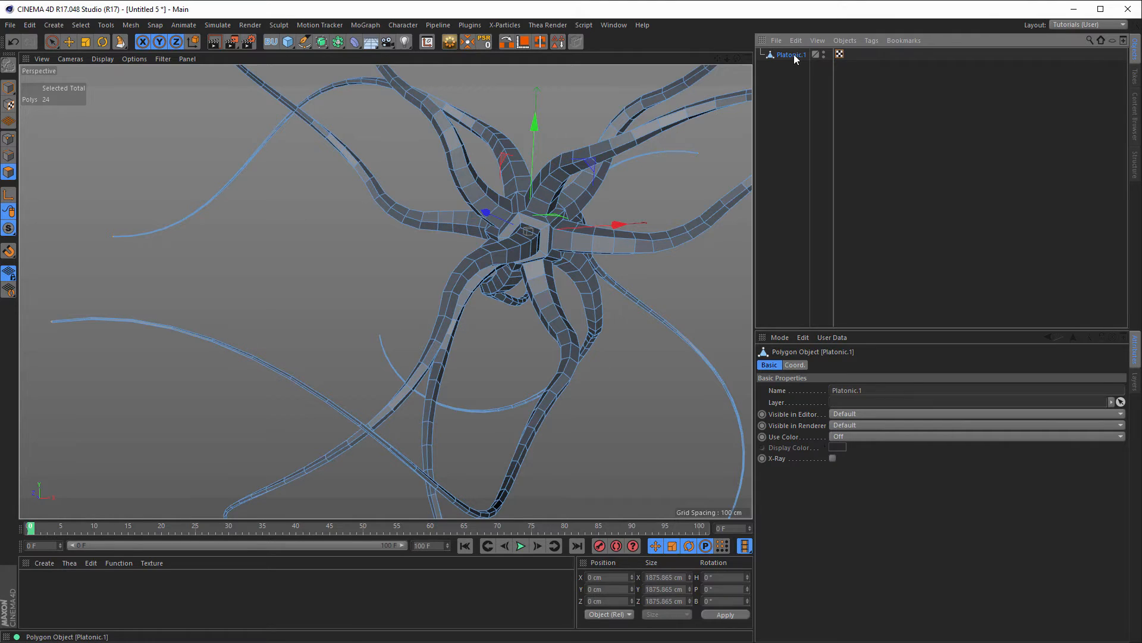
Step: Wrap Platonic.1 in a Subdivision Surface and render a quick preview
alt+click(321, 45)
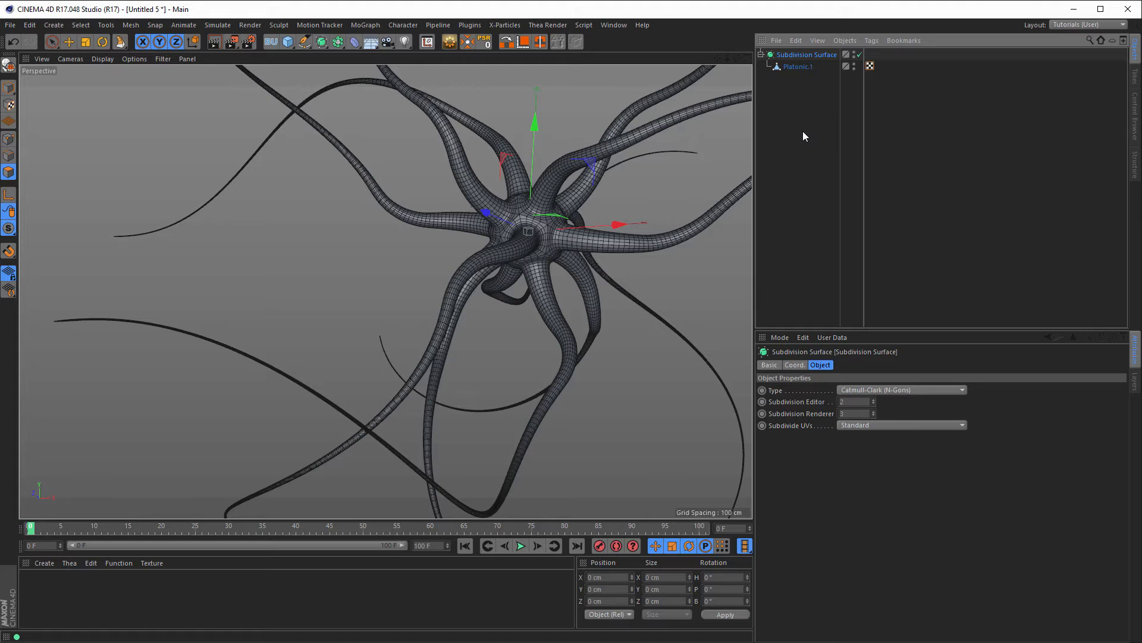
key(ctrl+r)
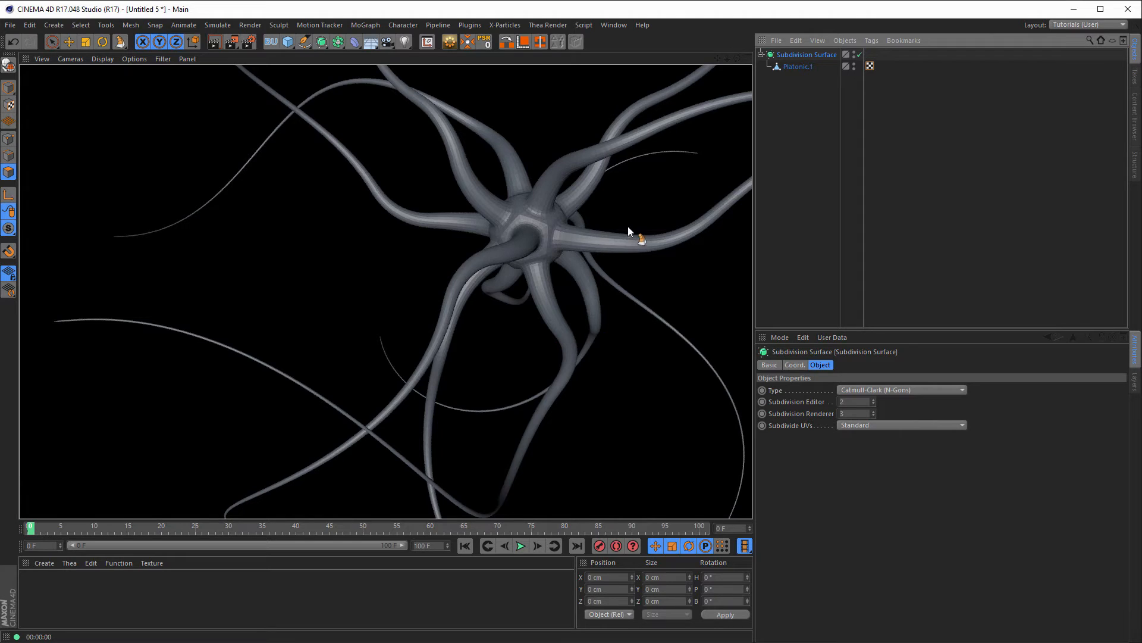
click(791, 66)
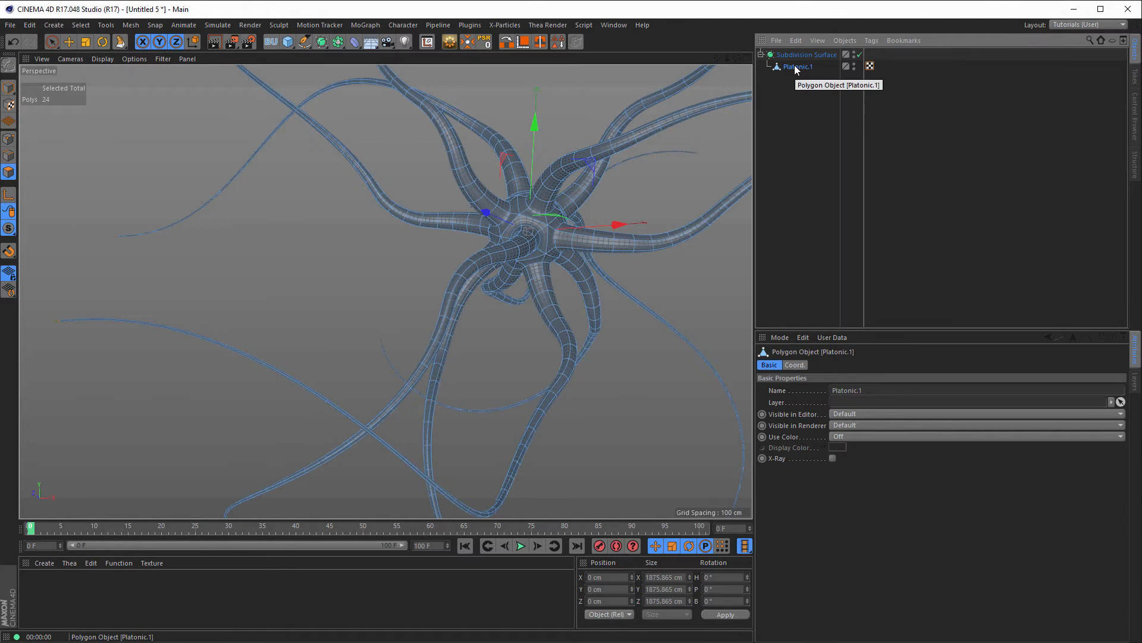
Step: Switch to Model mode and set the viewport display to Gouraud Shading
click(9, 87)
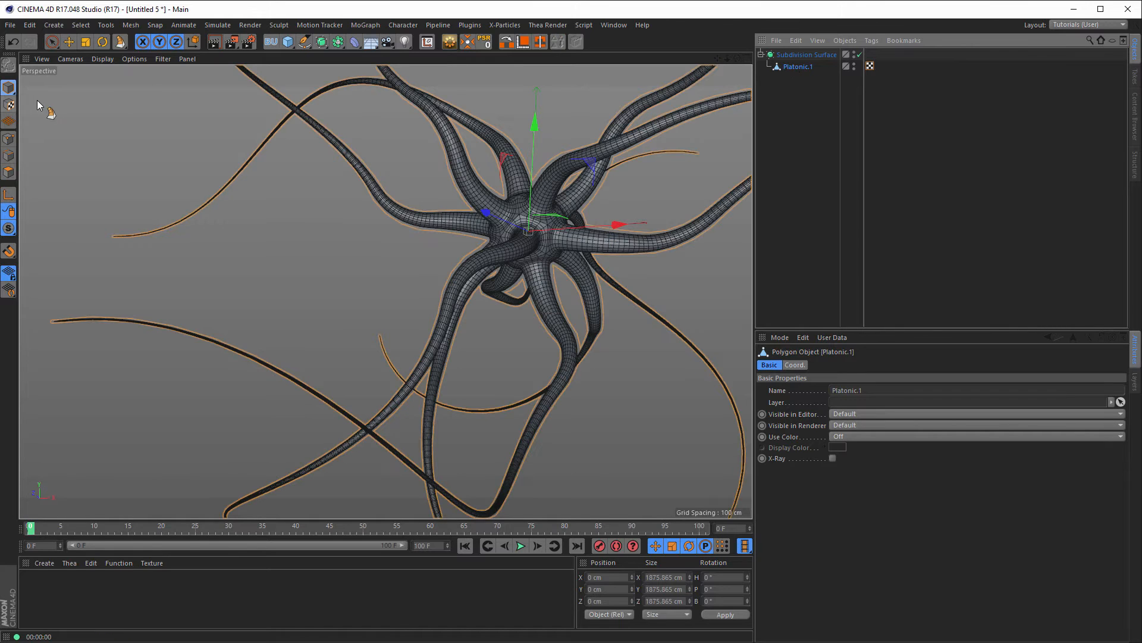
click(103, 59)
click(144, 105)
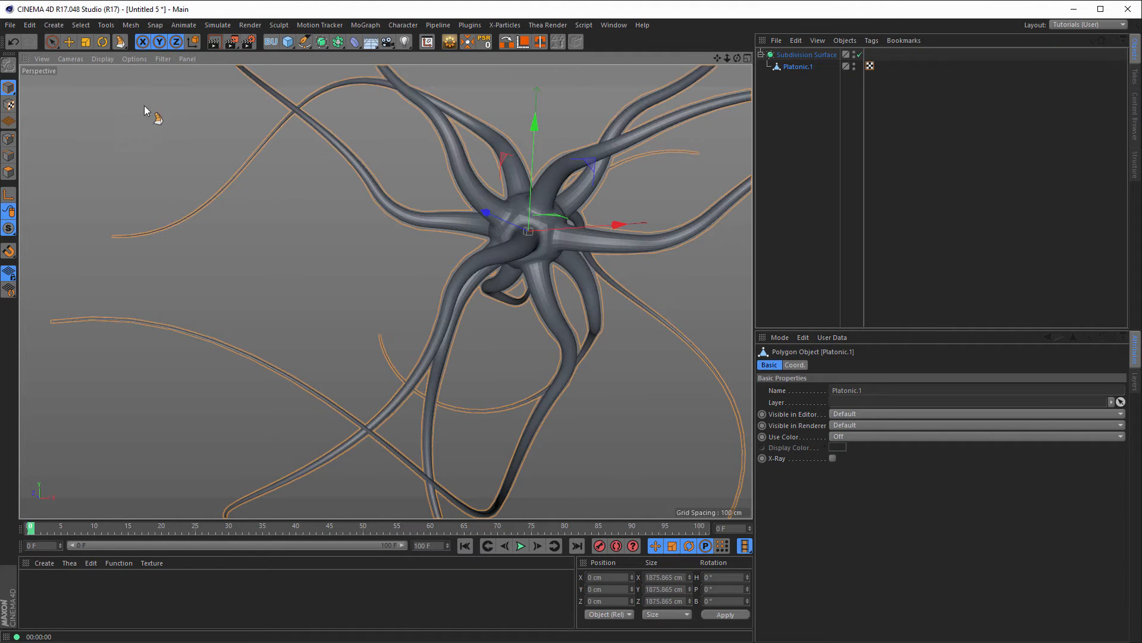
Step: Add a Phong tag to Platonic.1 and enable its Angle Limit at 80°
right_click(794, 66)
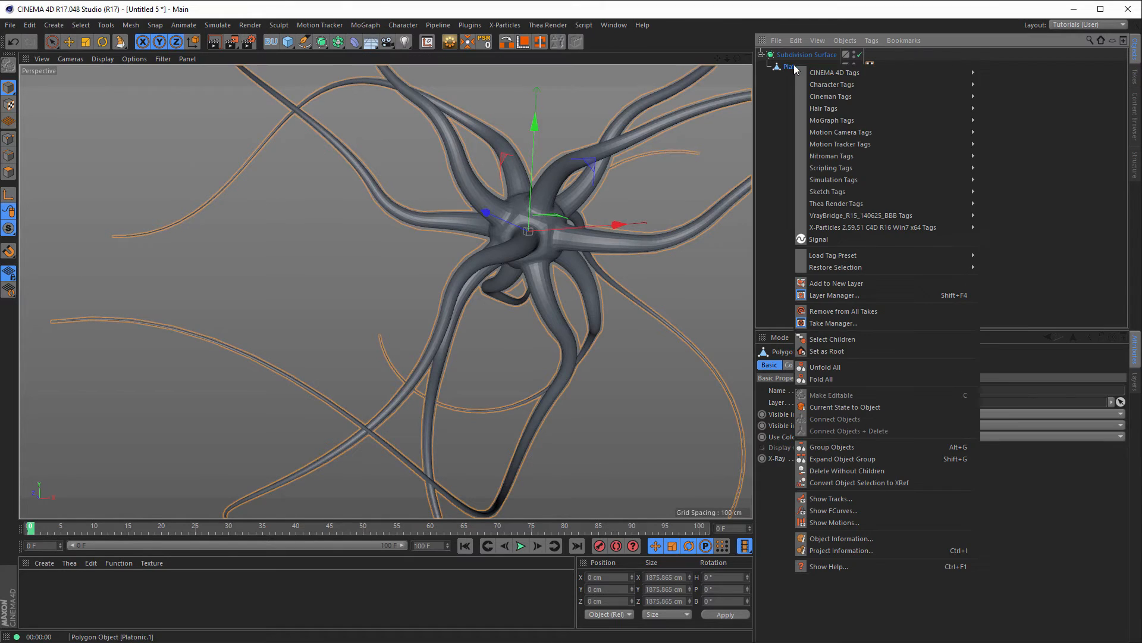
mouse_move(863, 73)
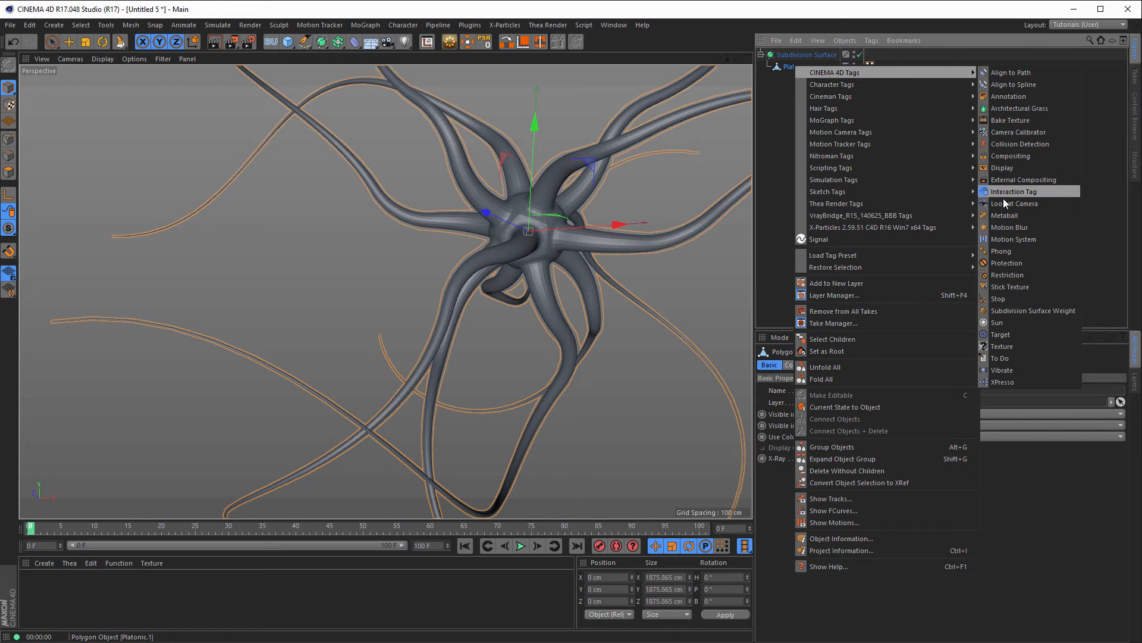
click(1005, 250)
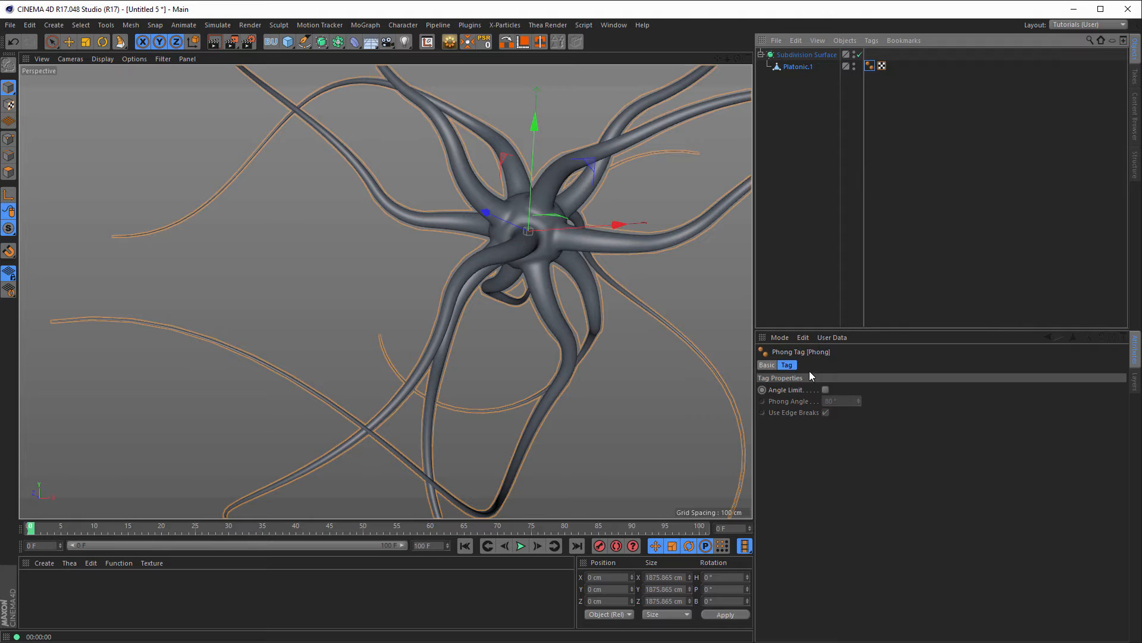
click(826, 389)
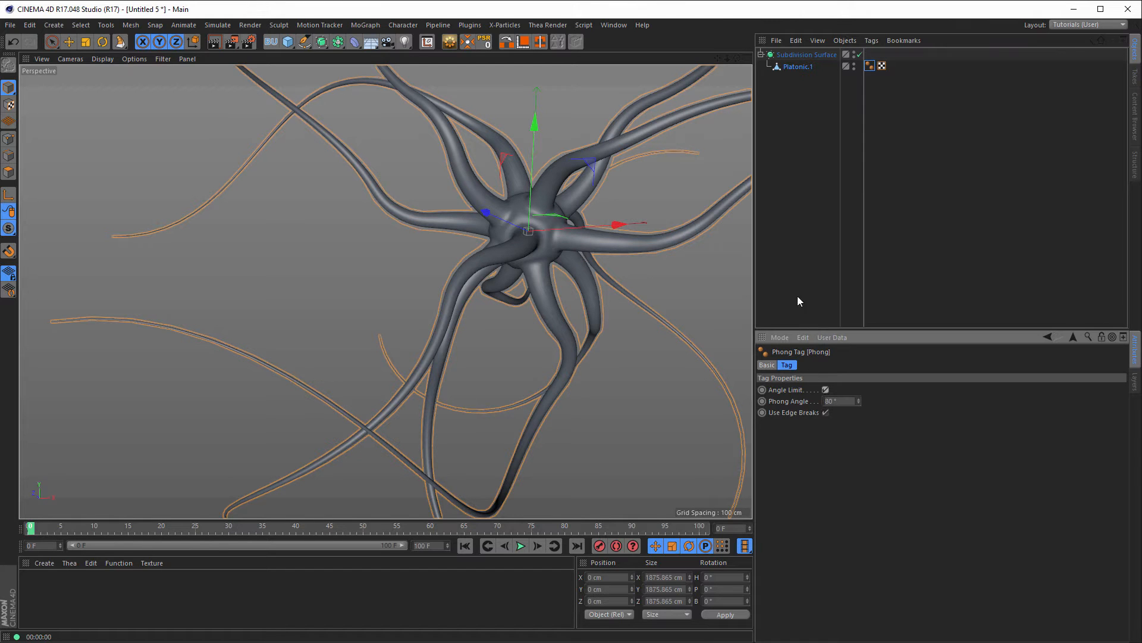
scroll(555, 220, up, 5)
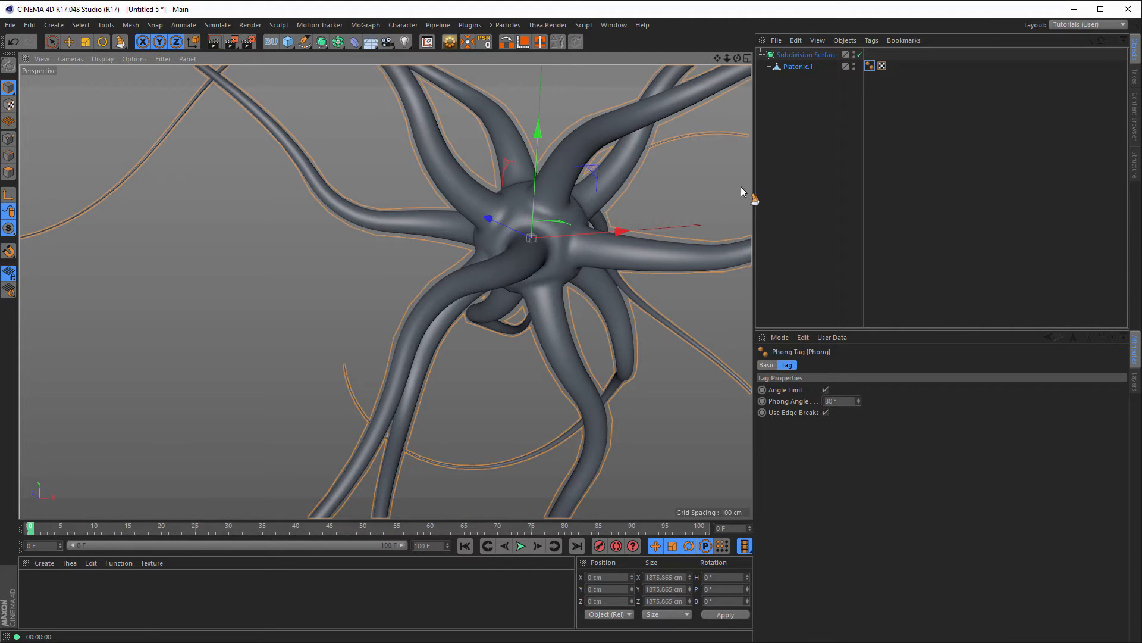
click(792, 66)
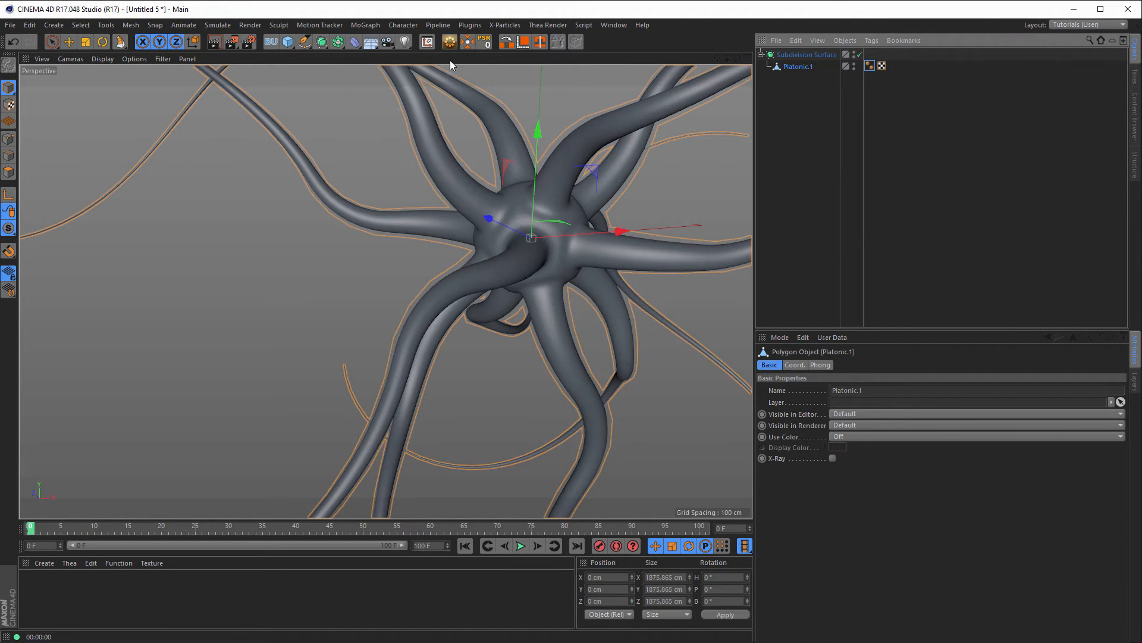
click(353, 43)
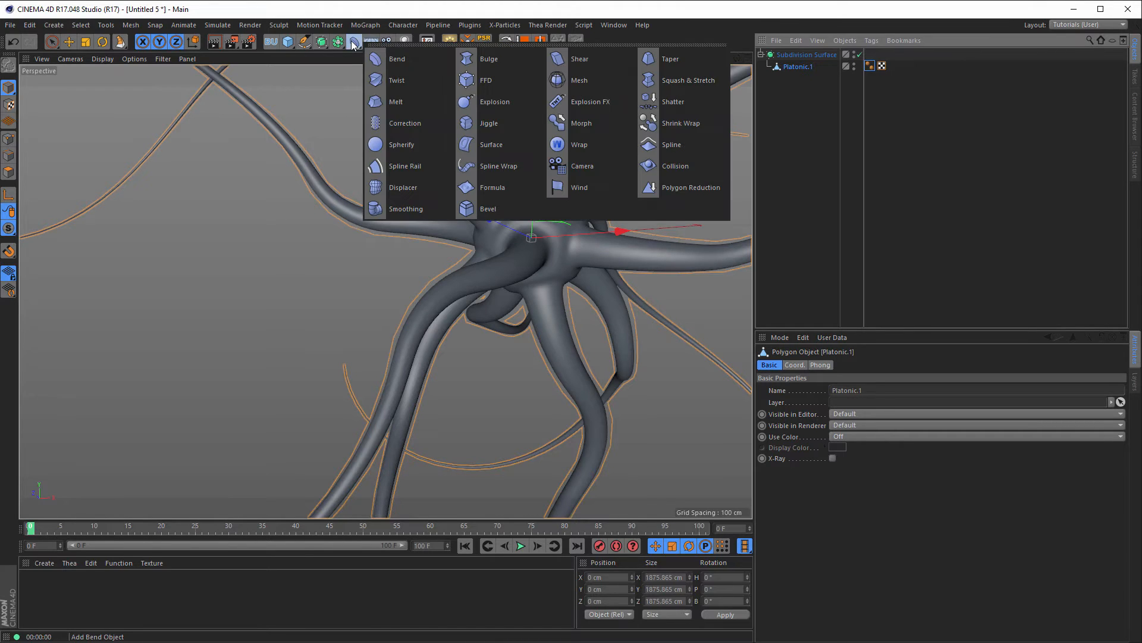
click(403, 209)
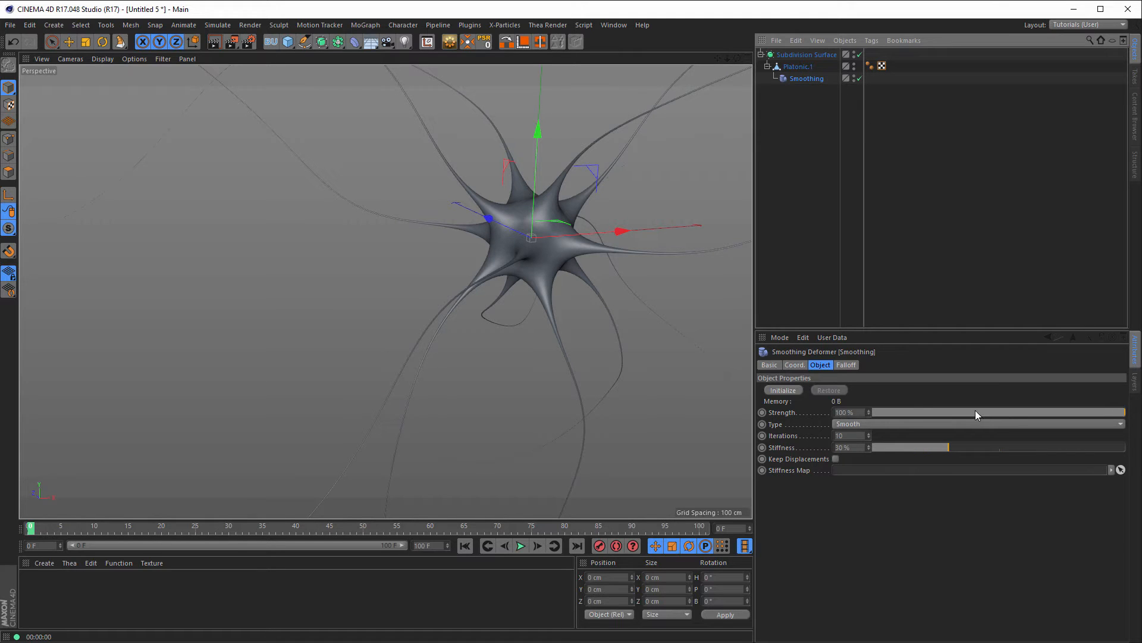
mouse_move(970, 413)
mouse_down()
mouse_move(848, 409)
mouse_move(885, 409)
mouse_up()
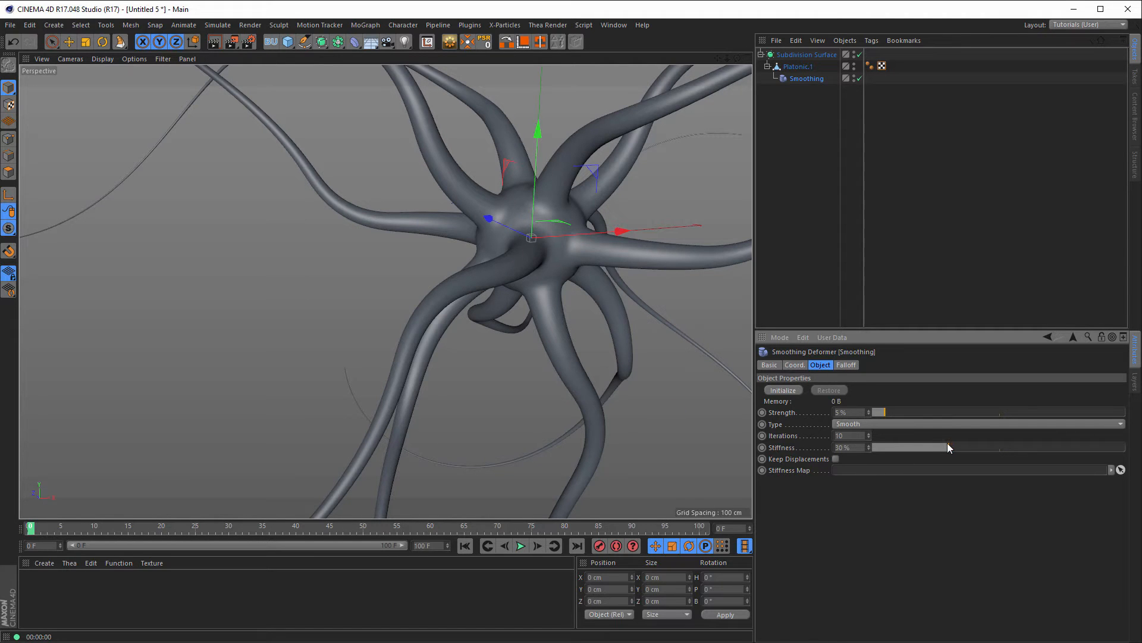
alt+right_drag(556, 271, 536, 249)
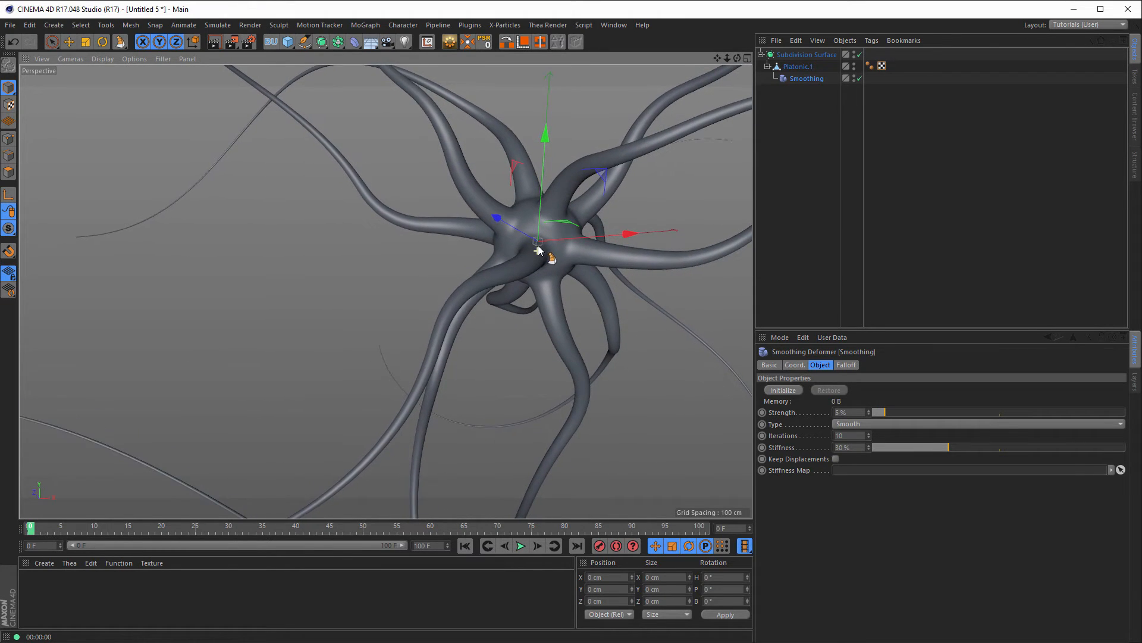
alt+middle_drag(537, 248, 524, 211)
mouse_move(526, 208)
alt+right_down()
mouse_move(546, 217)
mouse_move(542, 202)
alt+right_up()
alt+middle_drag(543, 203, 539, 217)
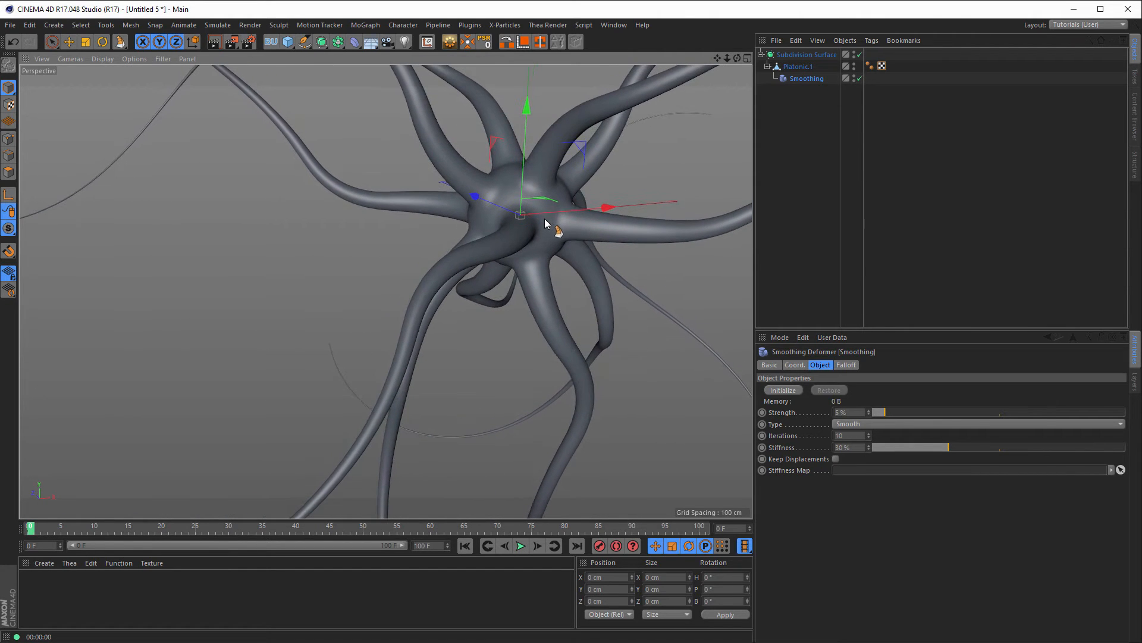
alt+right_drag(545, 219, 550, 218)
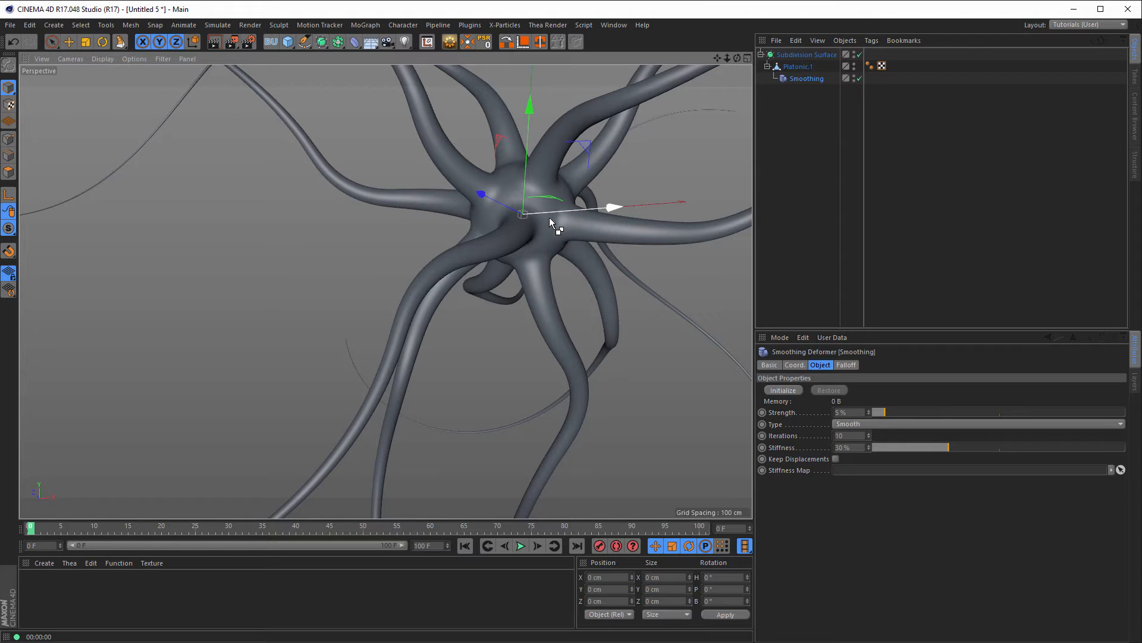
key(ctrl+r)
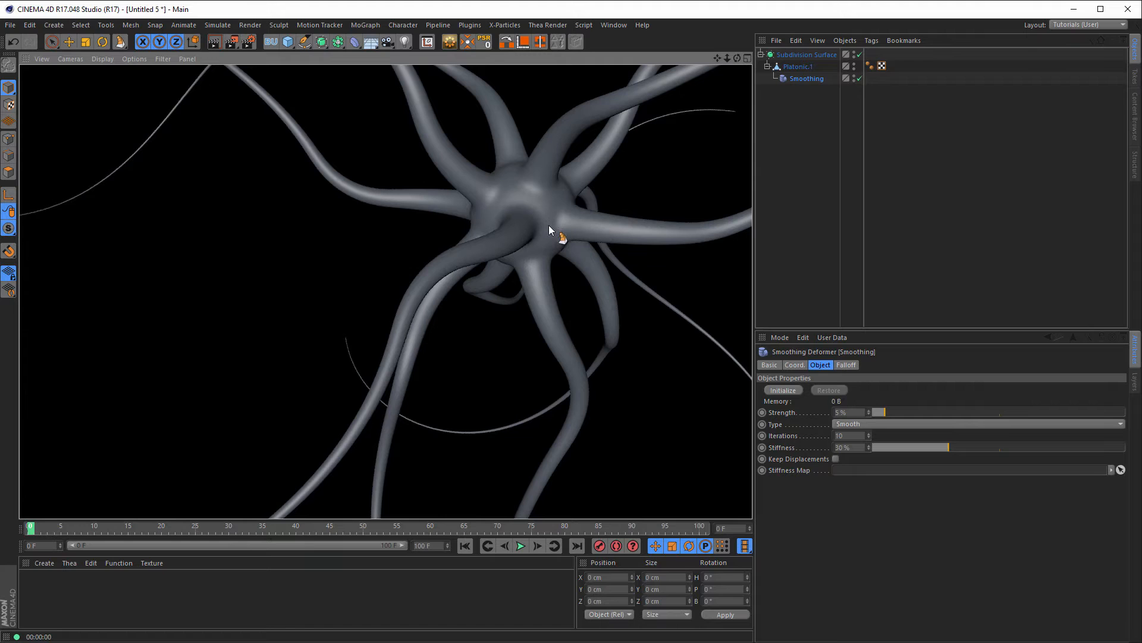
mouse_move(548, 225)
alt+mouse_down()
mouse_move(515, 242)
mouse_move(554, 231)
mouse_move(561, 211)
mouse_move(566, 221)
alt+mouse_up()
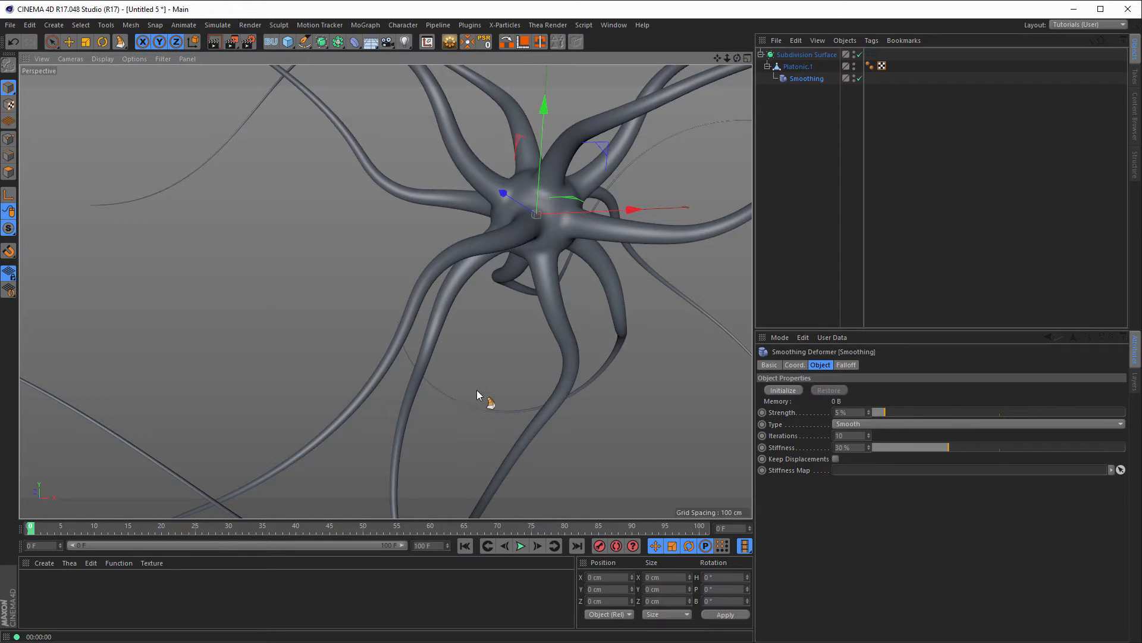
Step: Create a new material Mat, disable its Color channel and enable Transparency with refraction 1.5
double_click(88, 605)
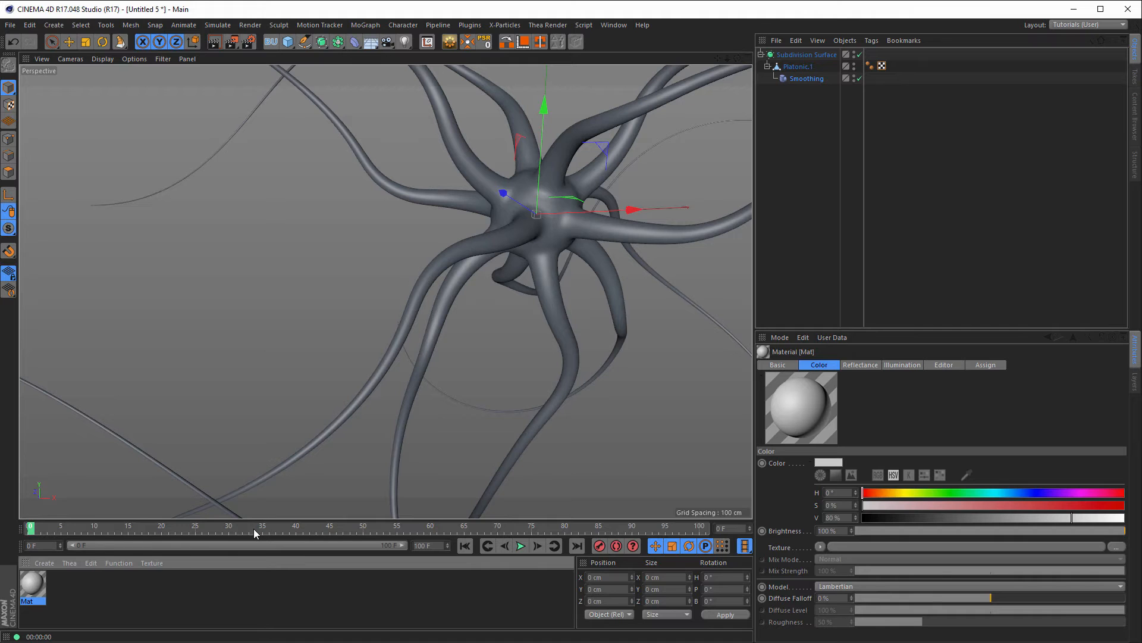
double_click(38, 588)
drag(306, 84, 638, 140)
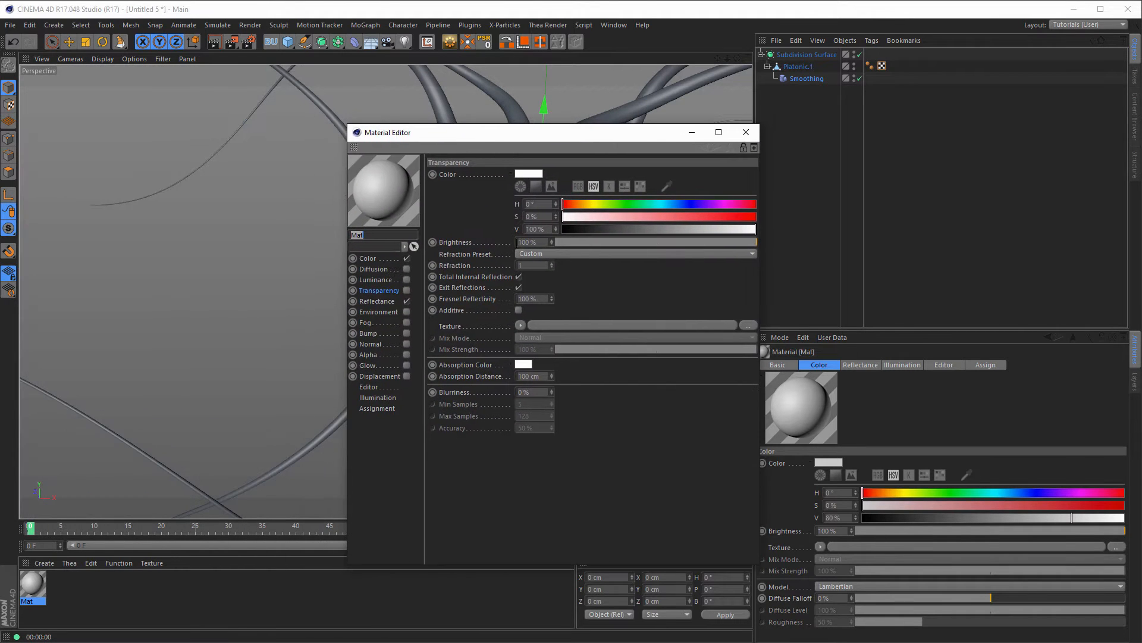
click(407, 258)
click(407, 291)
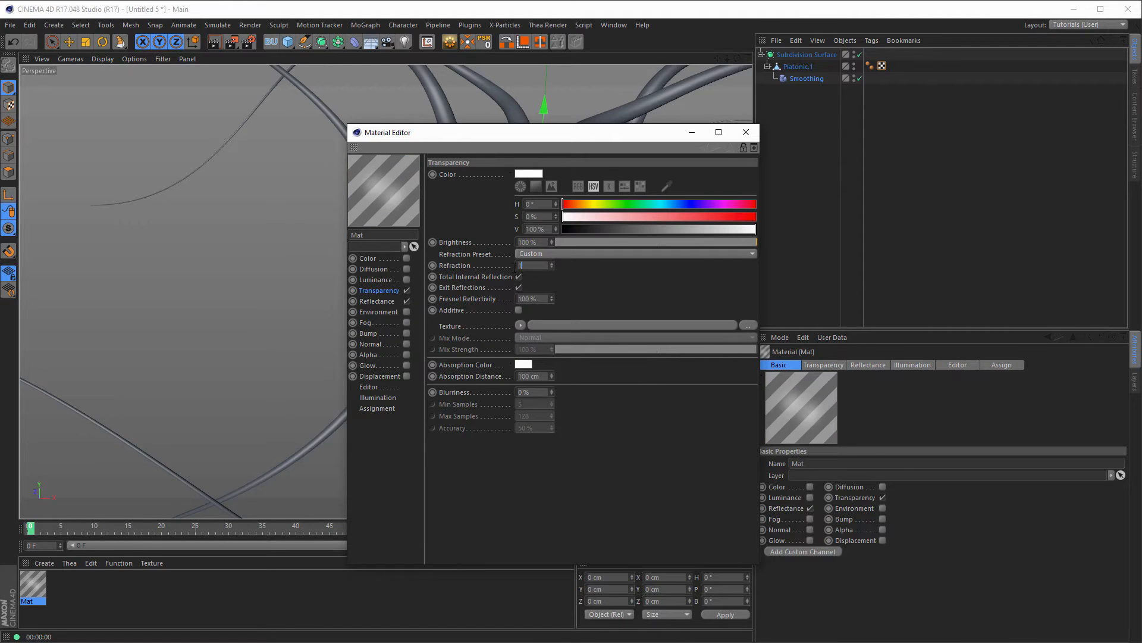
text(1.5)
key(Return)
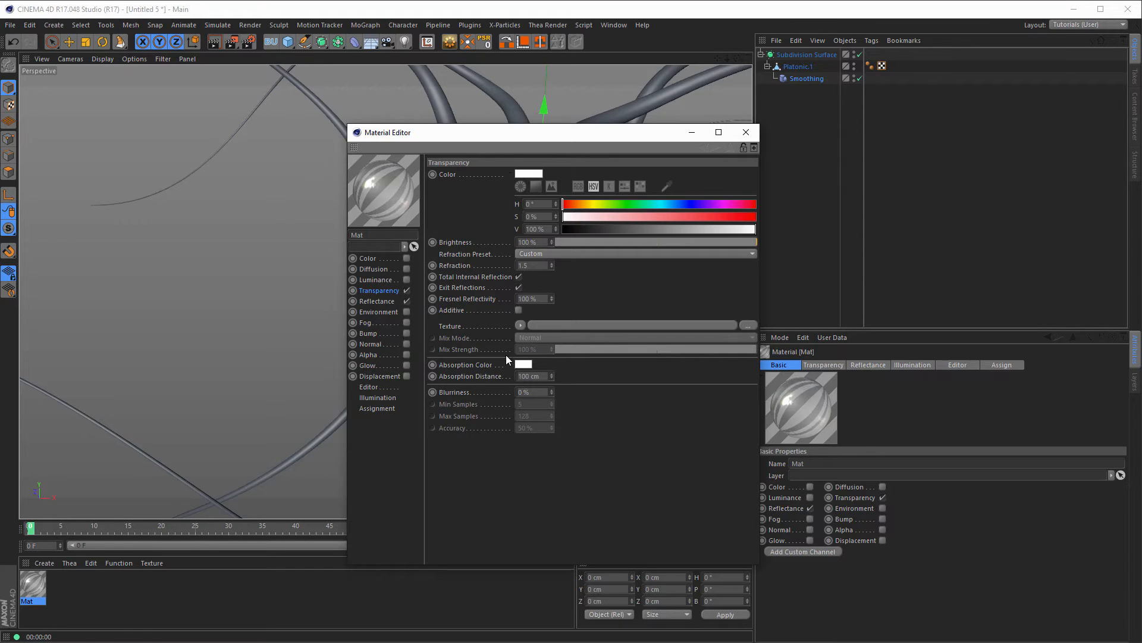
Step: Set the transparency absorption colour to a pale, half-saturated yellow
click(523, 363)
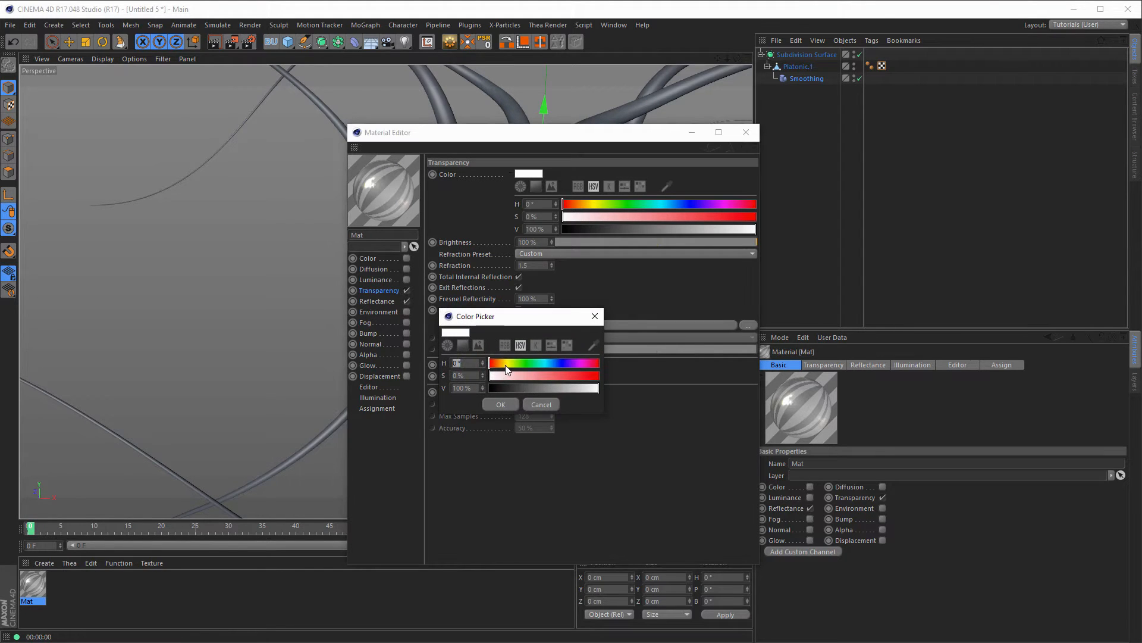
click(506, 364)
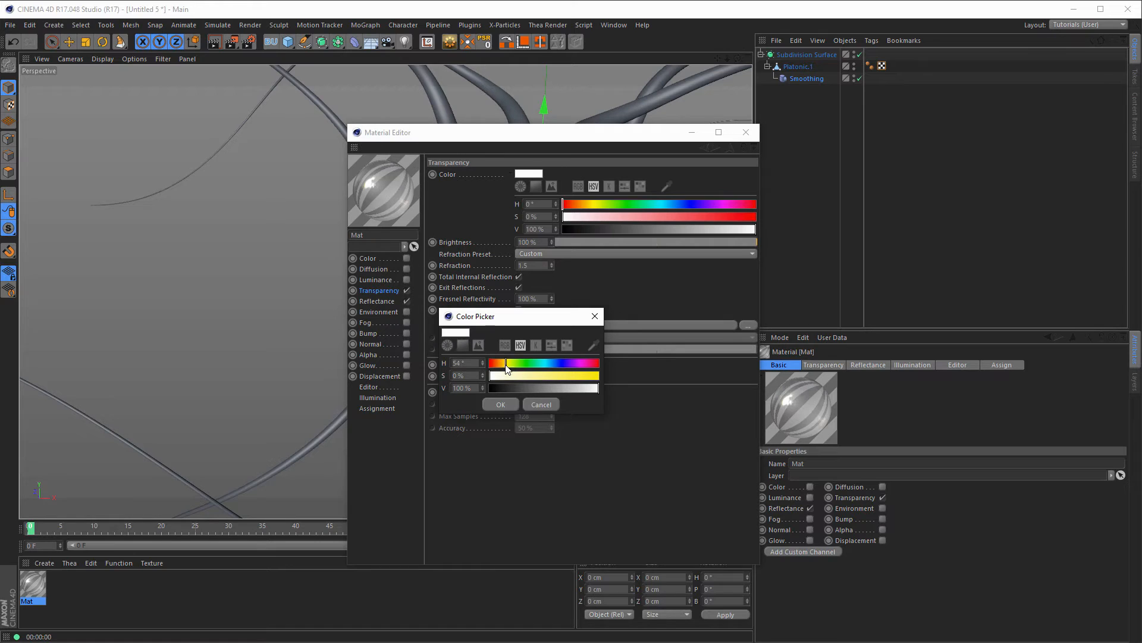
click(543, 377)
drag(537, 377, 541, 378)
click(501, 405)
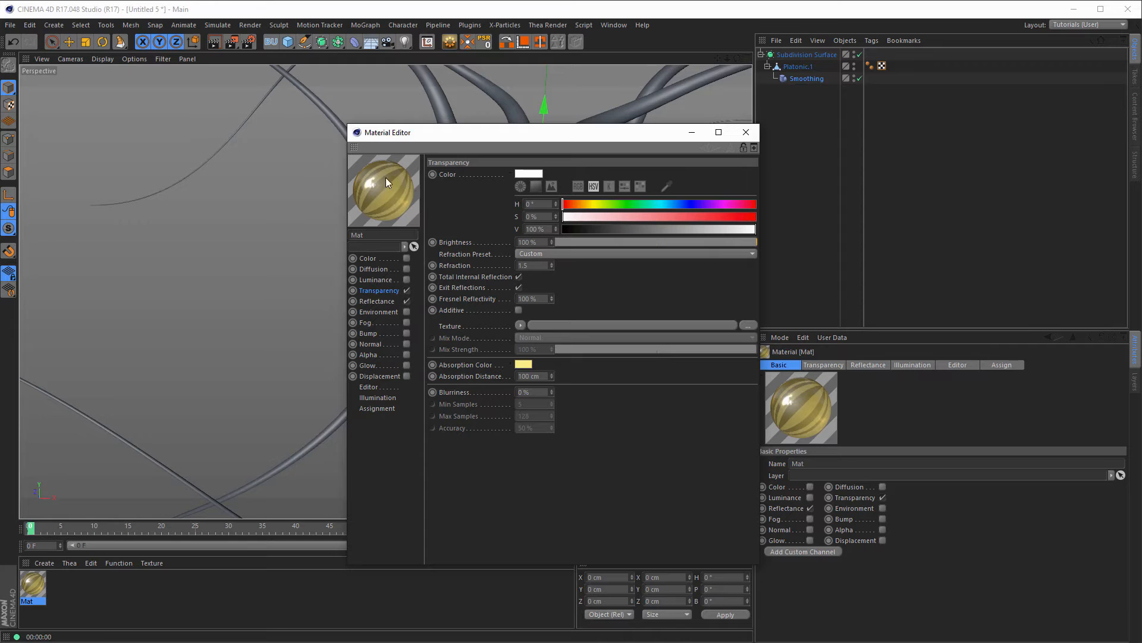
click(520, 325)
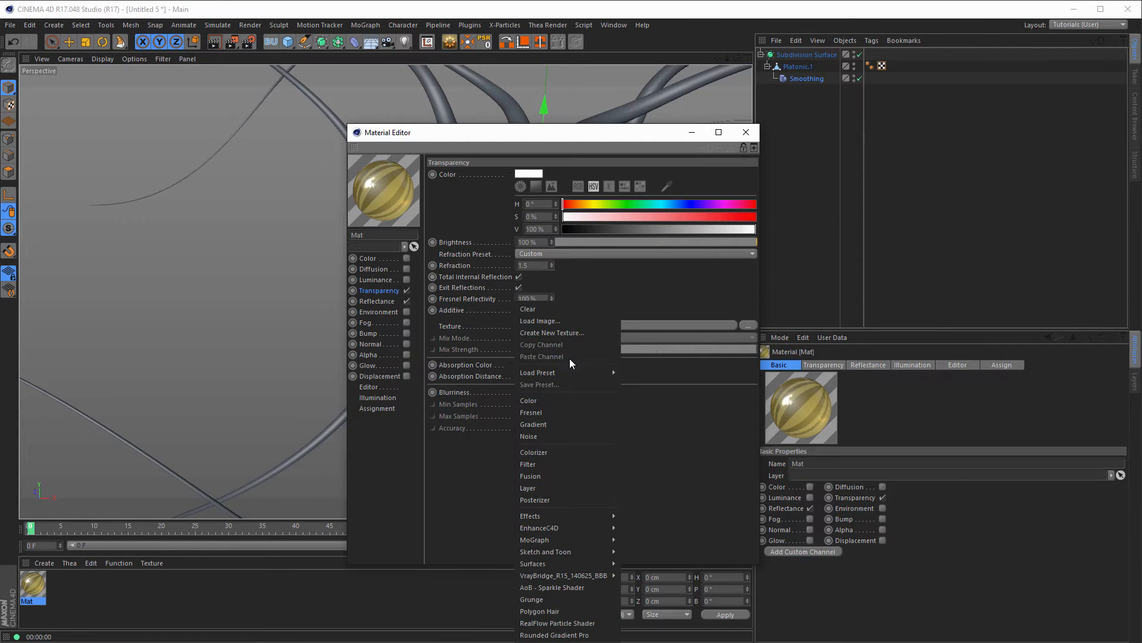
Step: Load a Noise shader as the transparency texture with white Color 1 and yellow Color 2
click(548, 434)
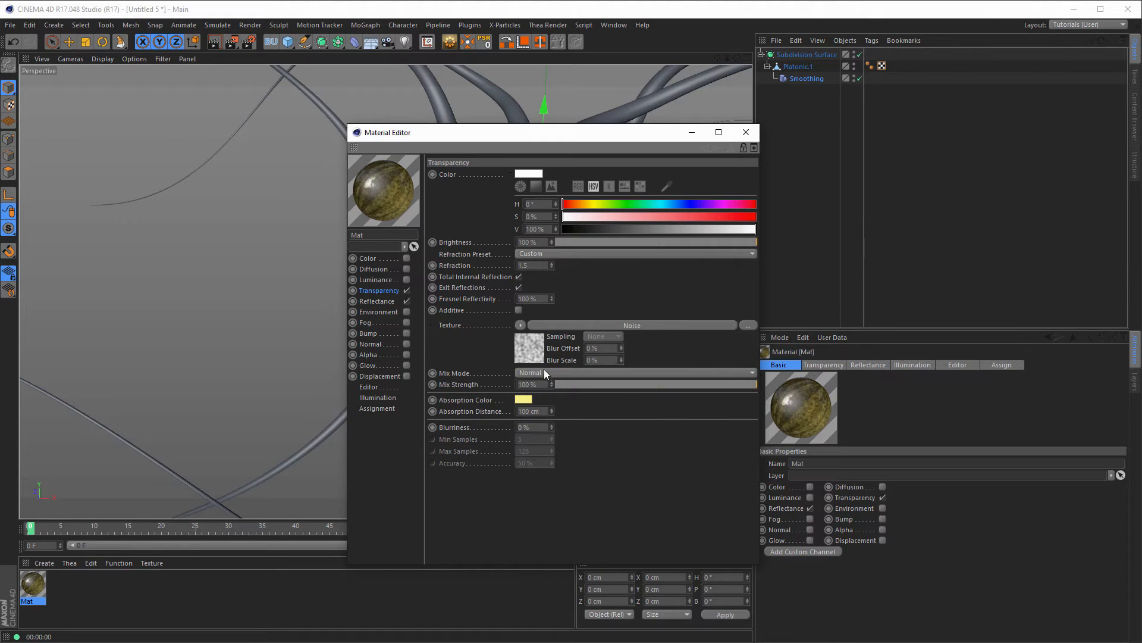
click(535, 353)
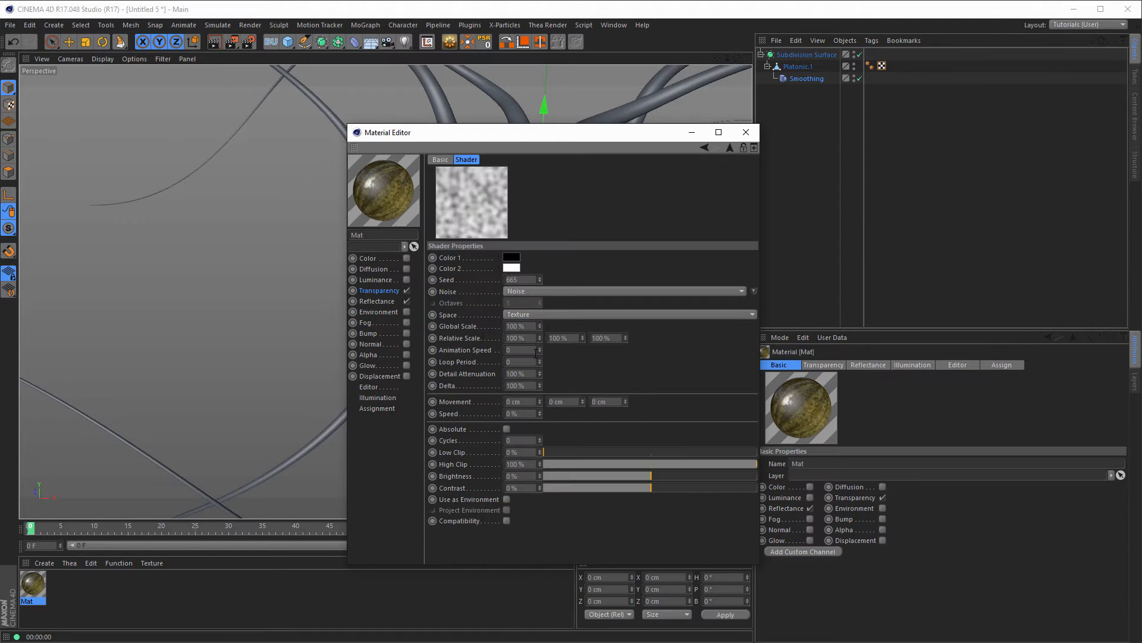
click(512, 268)
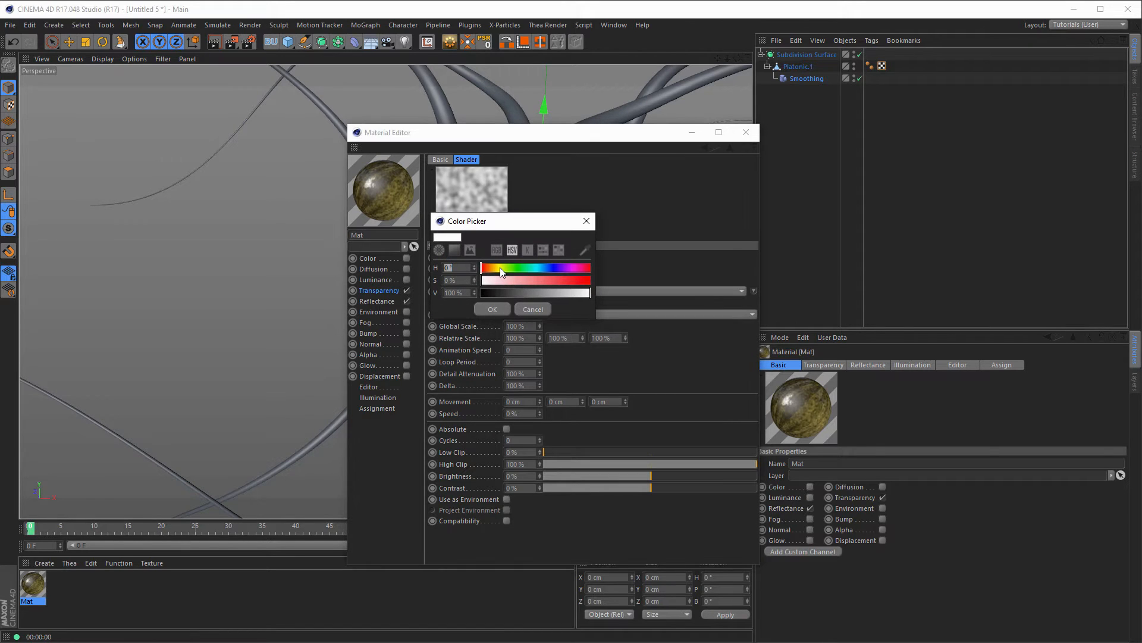
click(498, 269)
drag(542, 280, 593, 281)
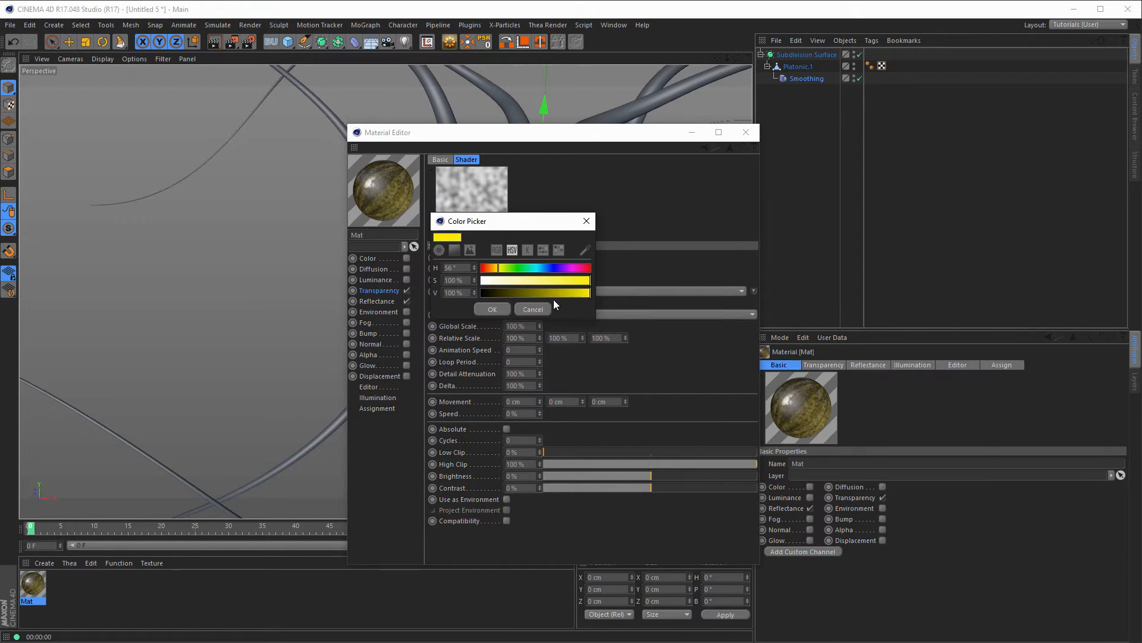
click(488, 308)
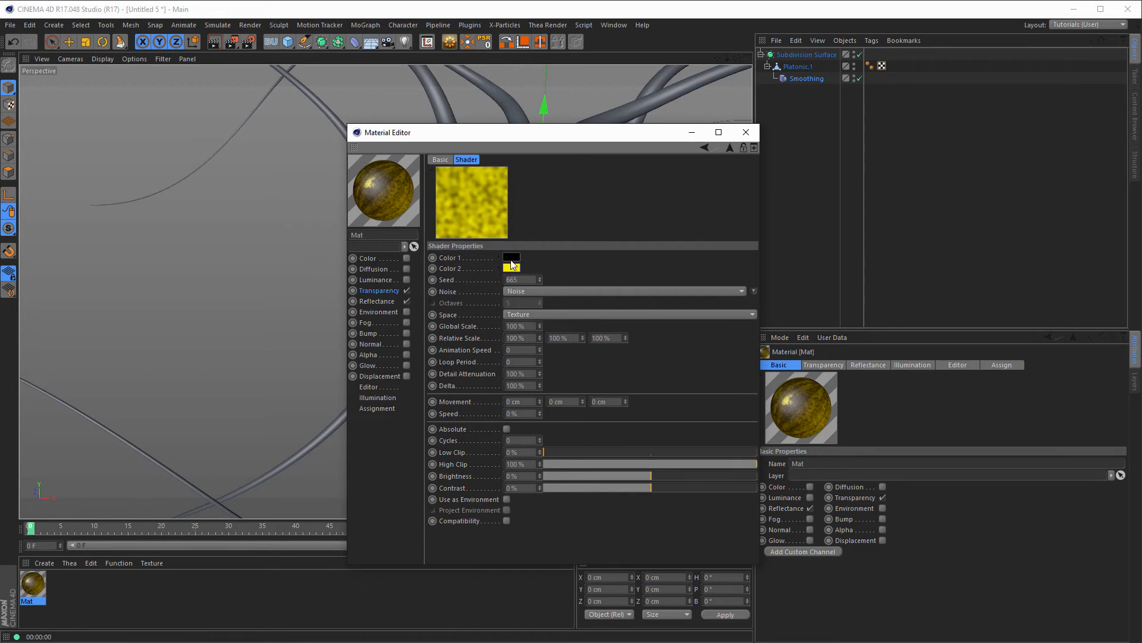
click(512, 260)
drag(513, 282, 594, 284)
click(498, 299)
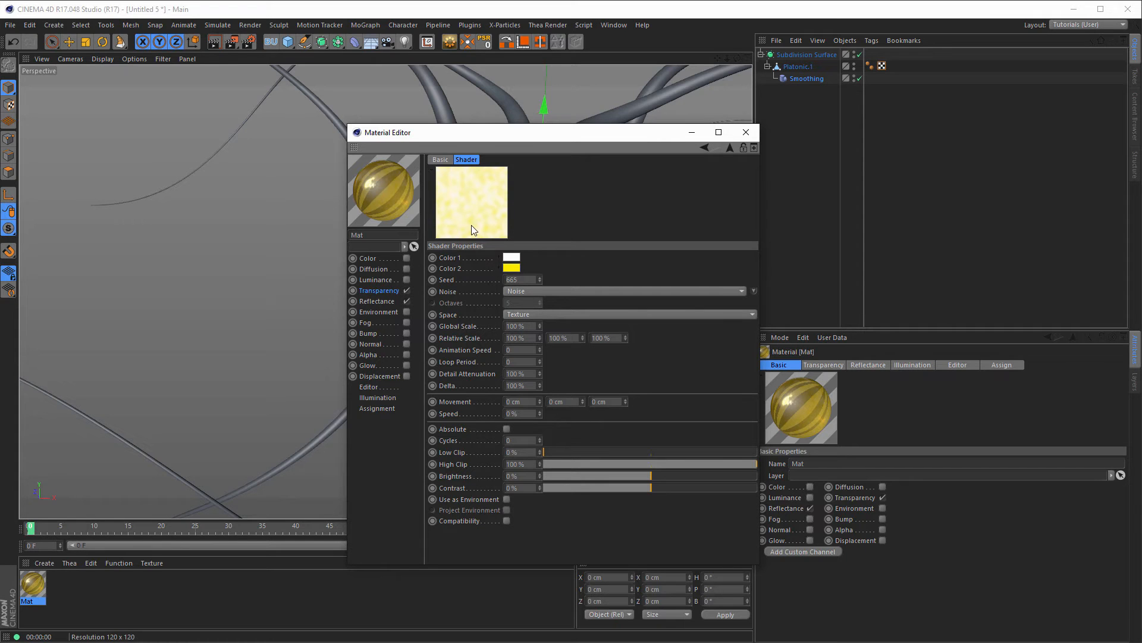
Step: Give the noise 400% Global Scale, a tighter Low/High Clip, seed 666 and 0.1 cycles
click(519, 282)
key(Tab)
text(400)
key(Return)
drag(565, 455, 632, 452)
drag(744, 470, 673, 474)
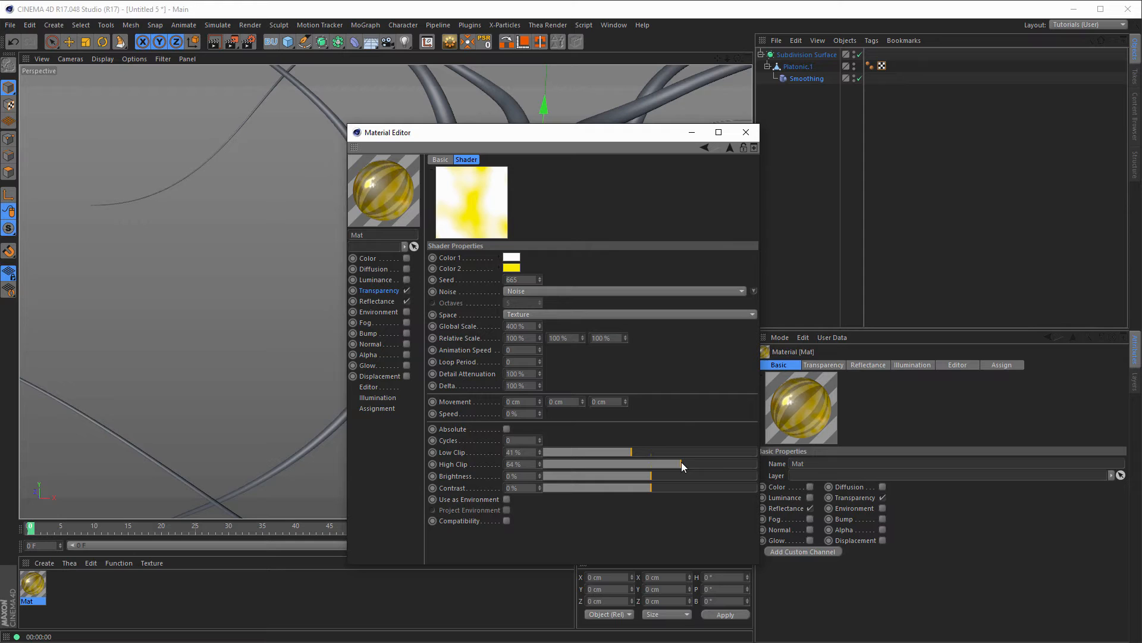
click(539, 278)
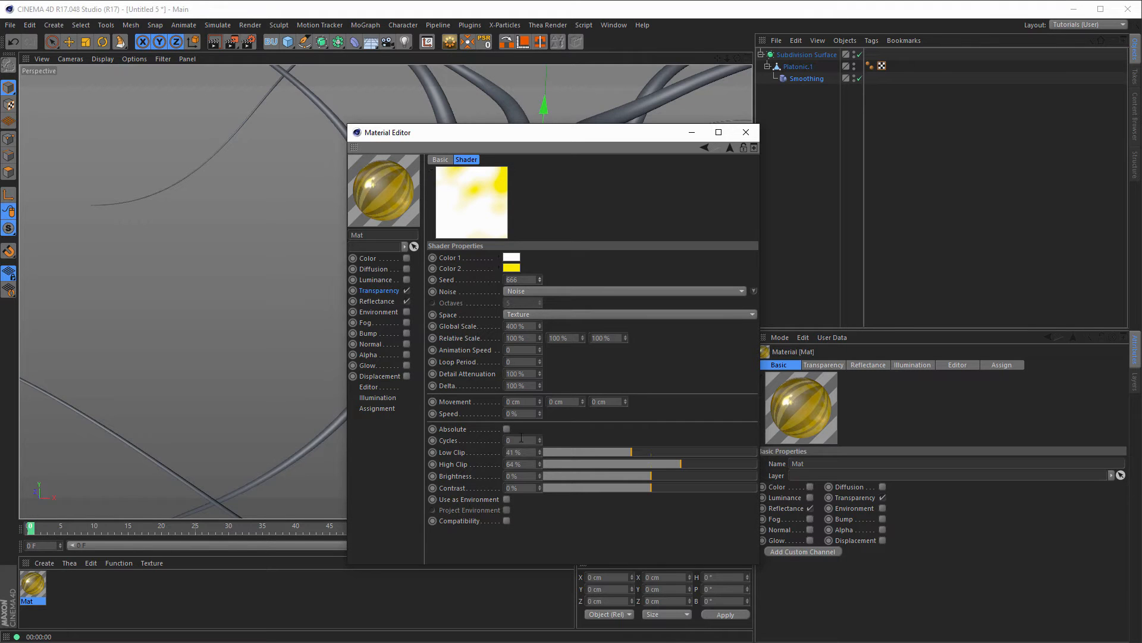
click(540, 439)
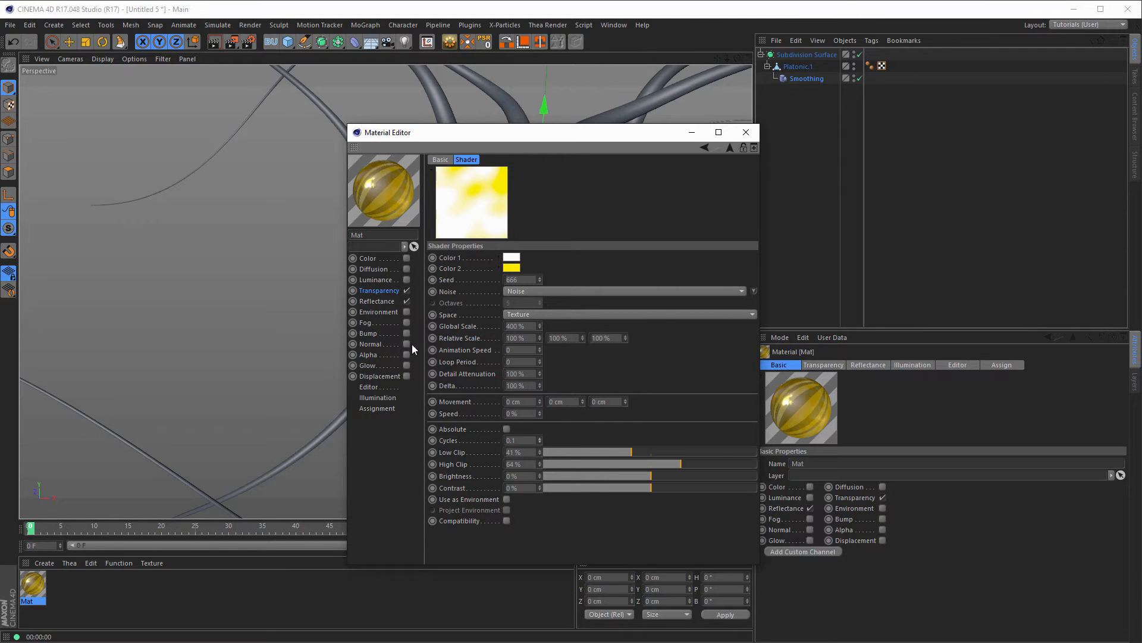
click(384, 377)
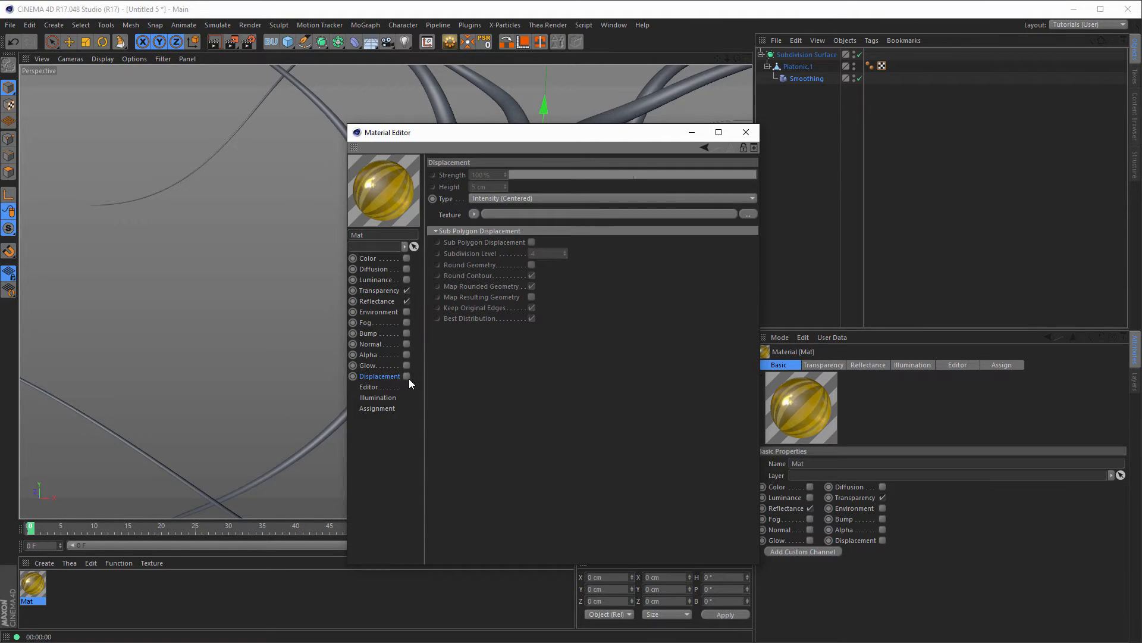
Step: Enable displacement with a Fire-type Noise shader at 200% Global Scale and 68% High Clip
click(407, 377)
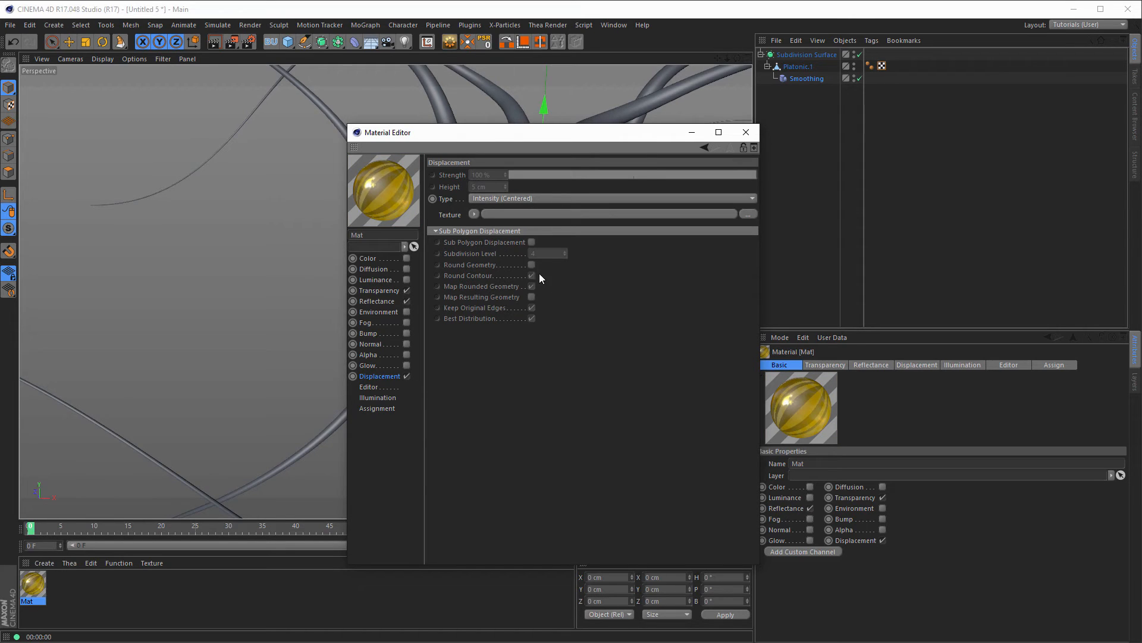
click(473, 214)
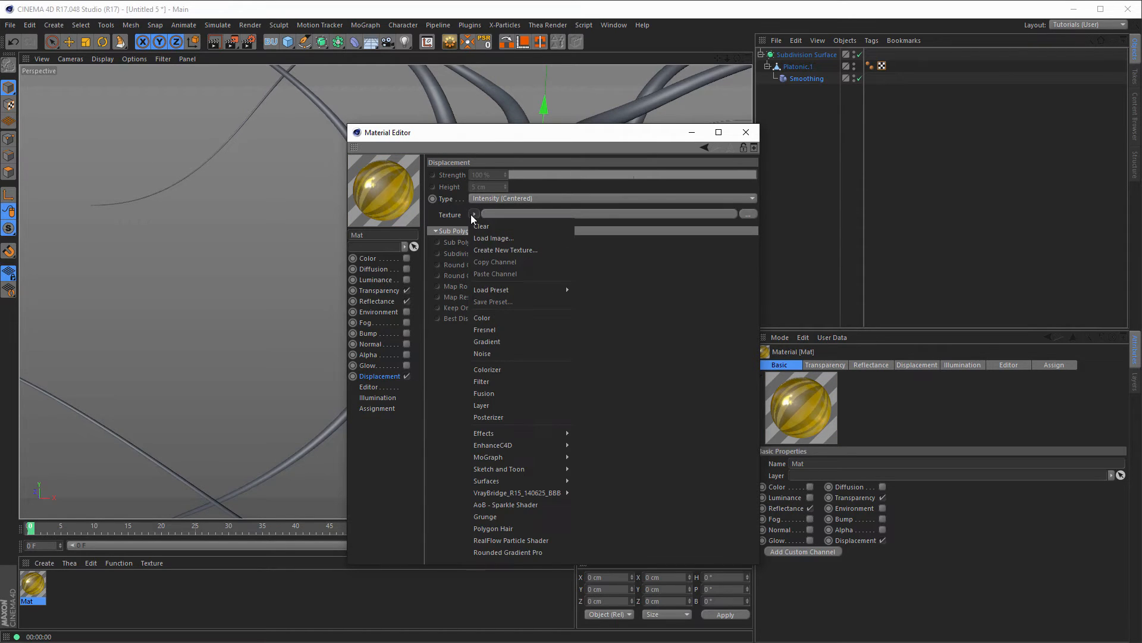
click(517, 356)
click(483, 245)
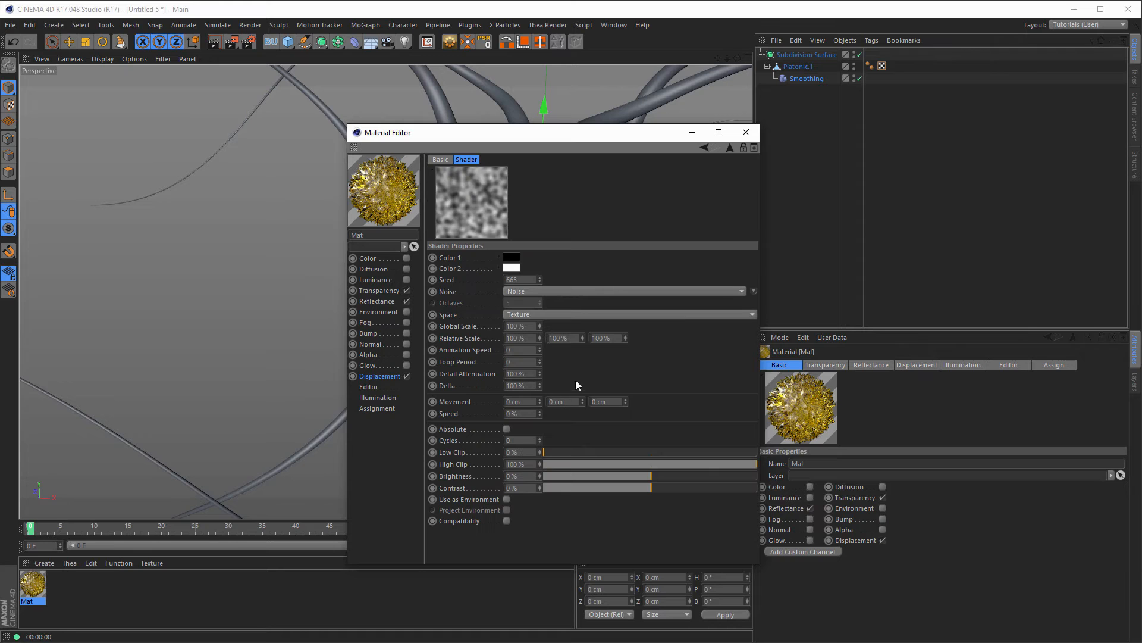
click(753, 291)
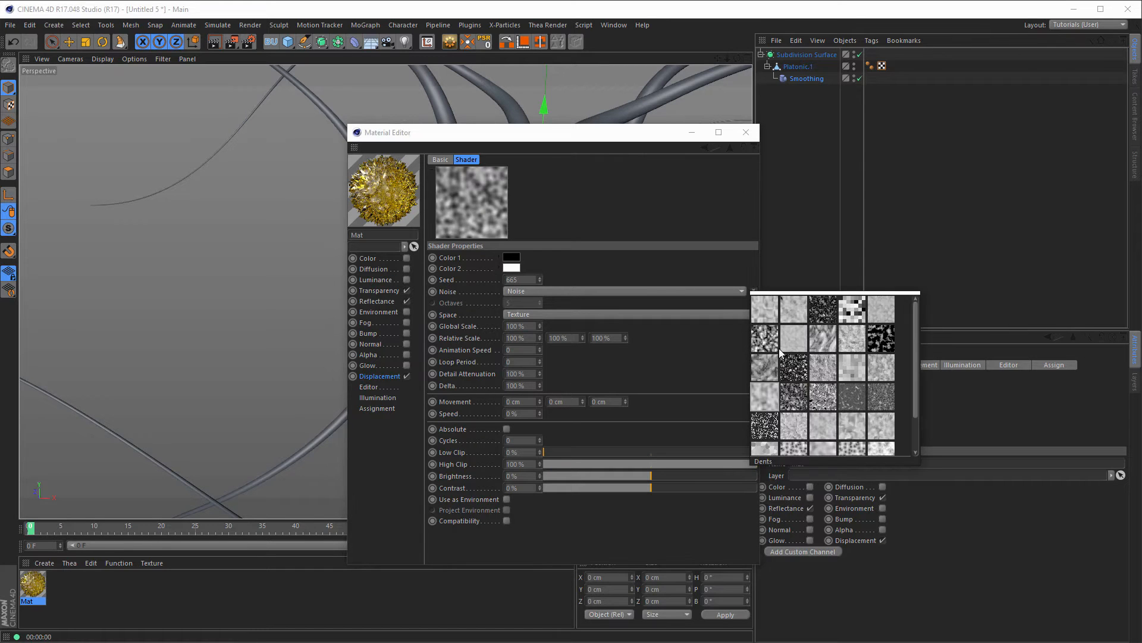
click(876, 338)
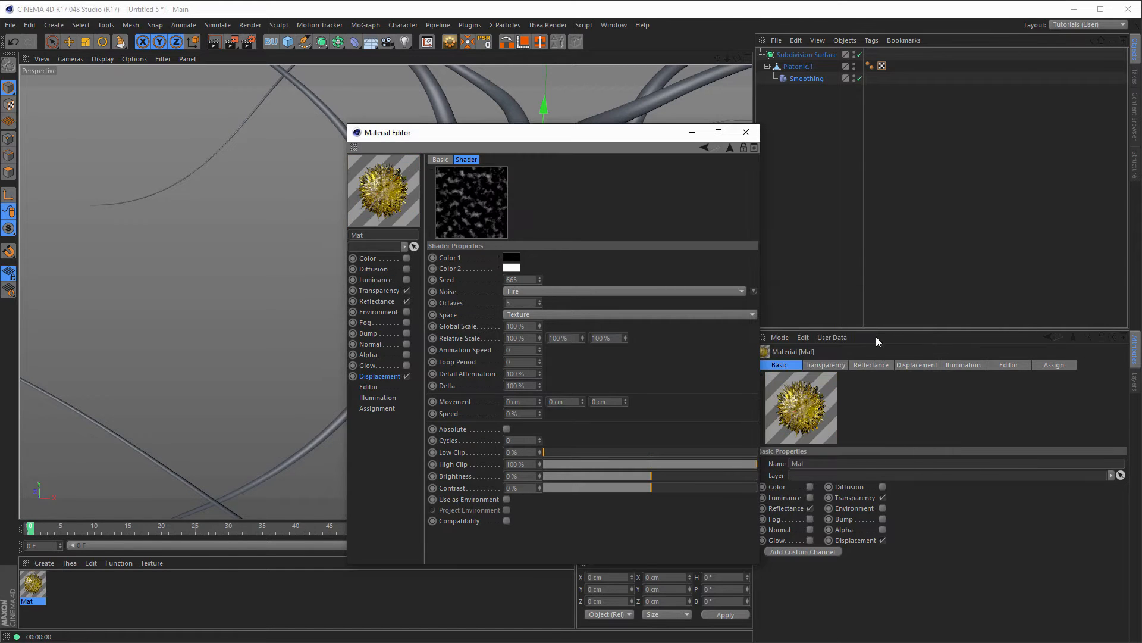
click(533, 326)
text(200)
key(Return)
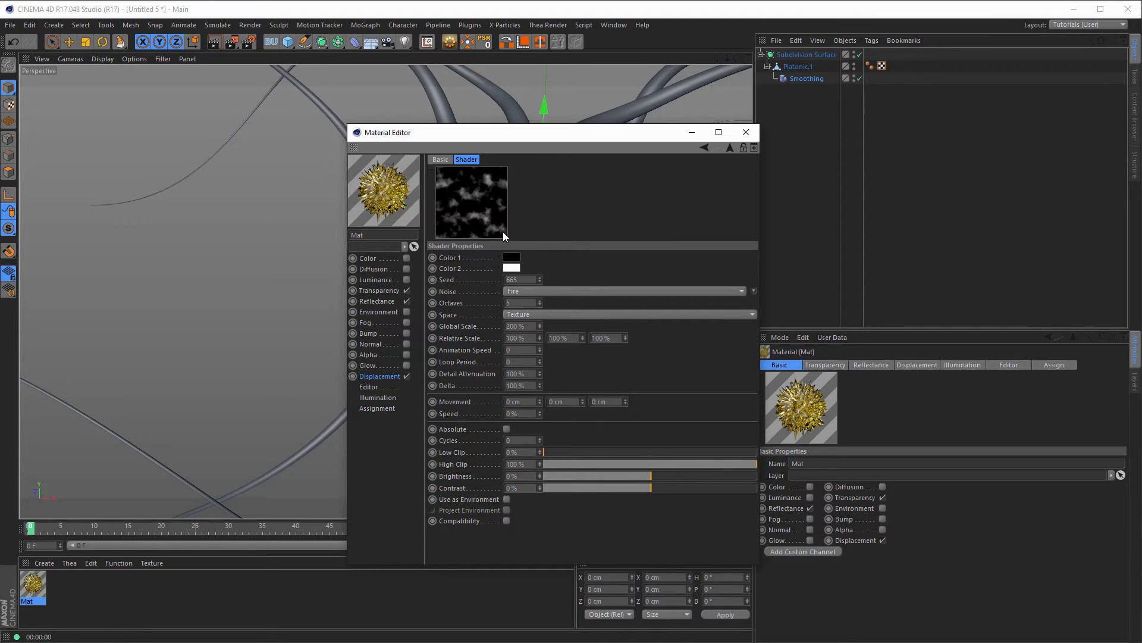
drag(715, 465, 708, 465)
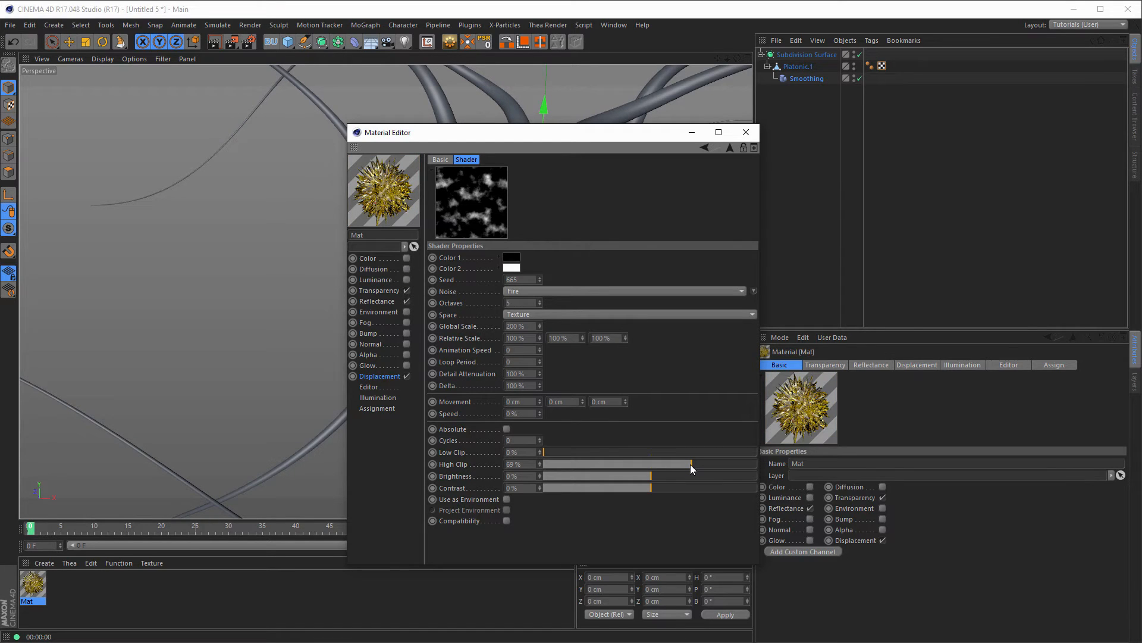
drag(691, 464, 690, 465)
Step: Use sub-polygon displacement level 2 with round geometry at 3 cm height, and apply Mat to Platonic.1
click(379, 376)
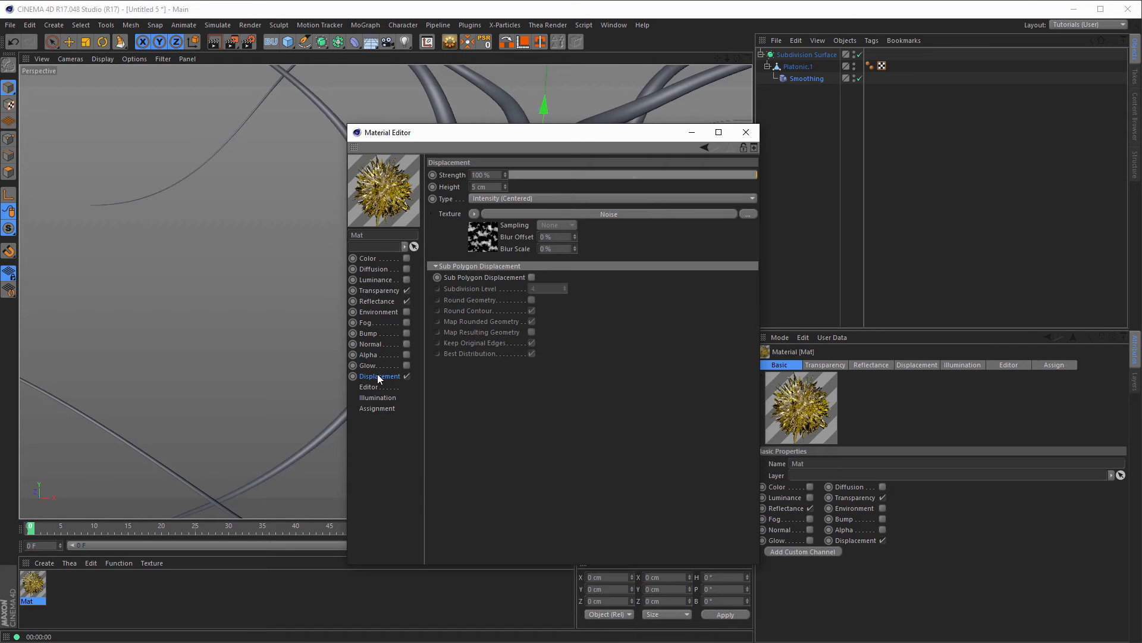
click(532, 277)
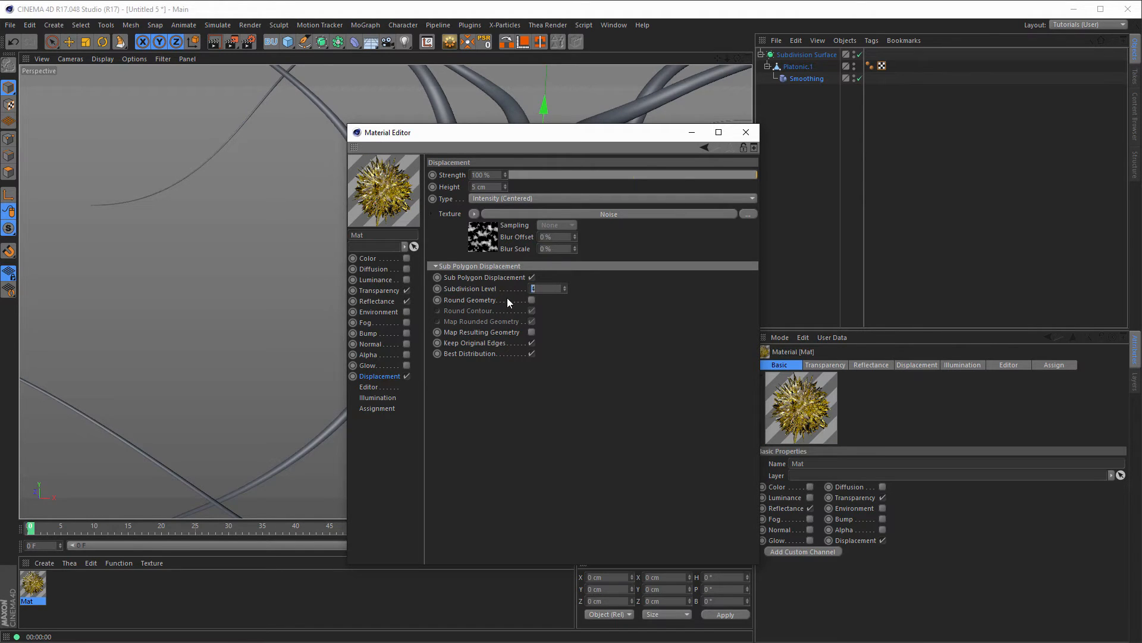
text(2)
key(Return)
click(533, 300)
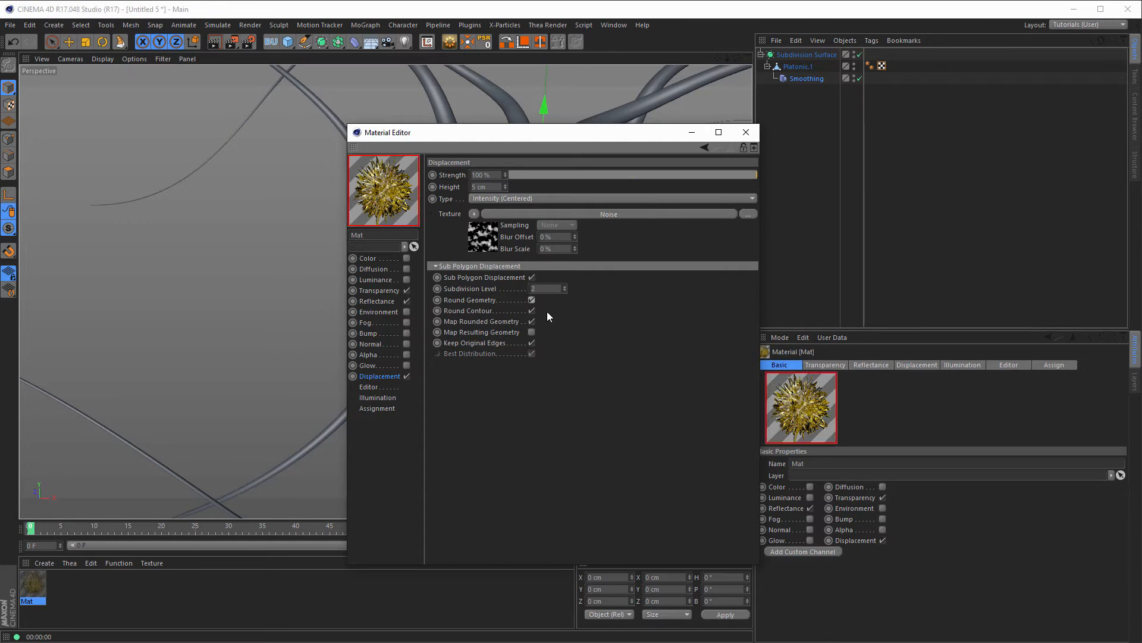
drag(493, 187, 447, 220)
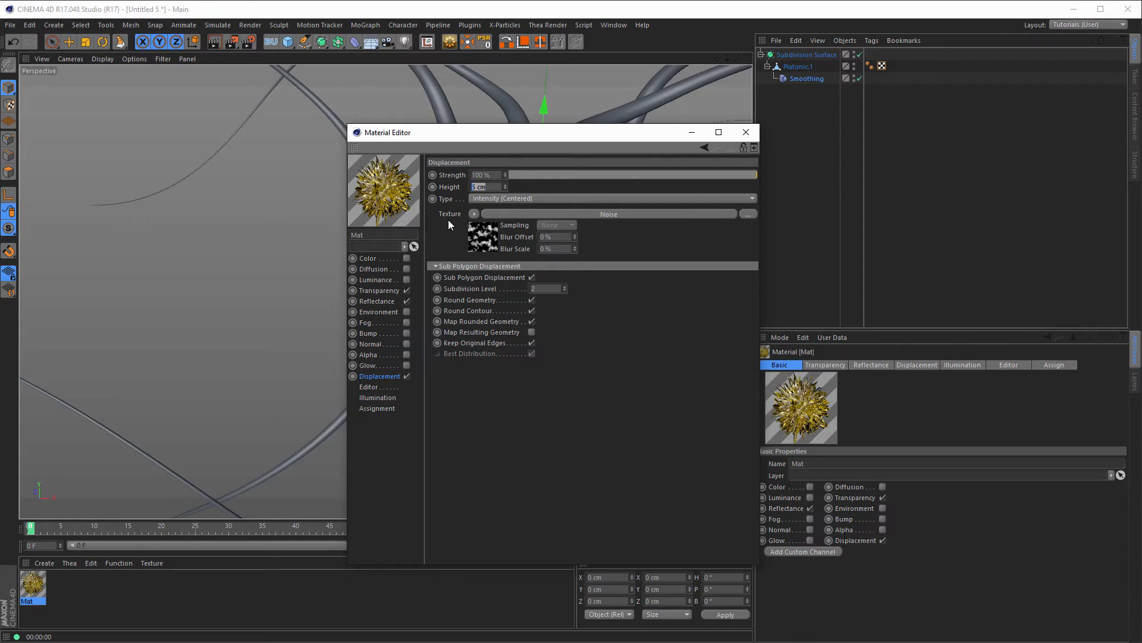
text(3)
key(Return)
click(746, 132)
drag(36, 588, 524, 231)
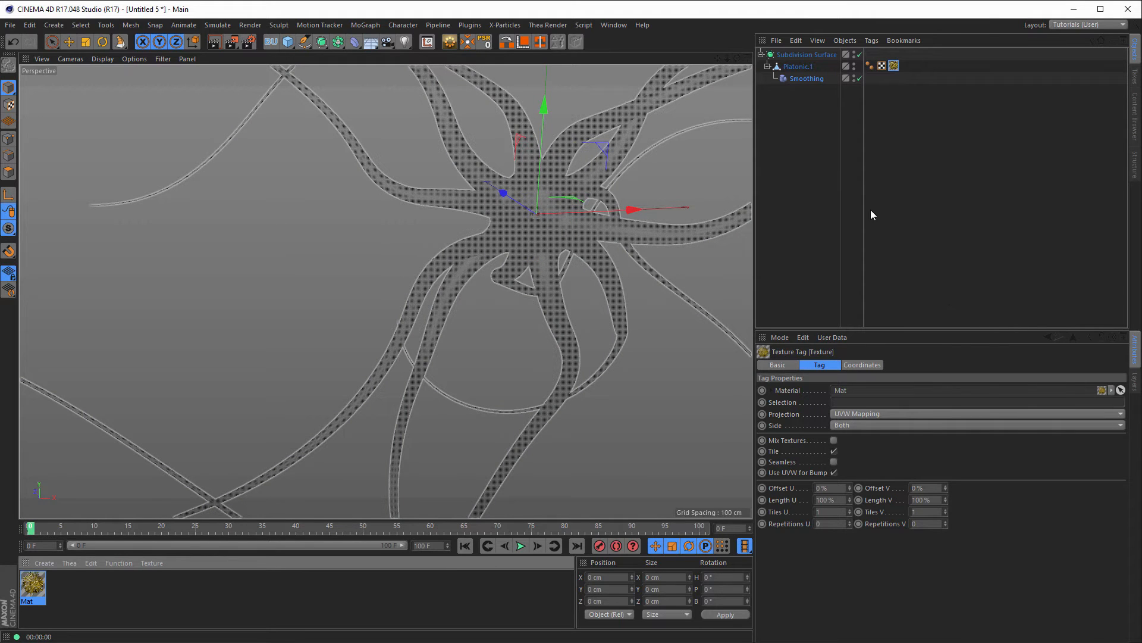
Step: Switch the viewport display to Lines wireframe and open Mat in the Material Editor
click(99, 58)
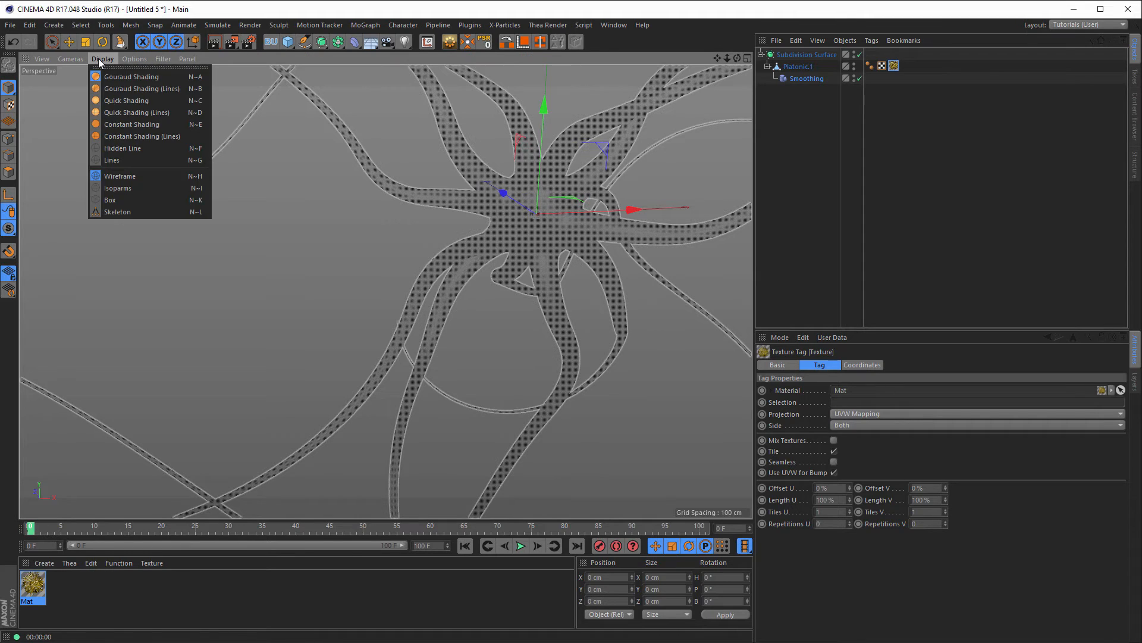
click(108, 94)
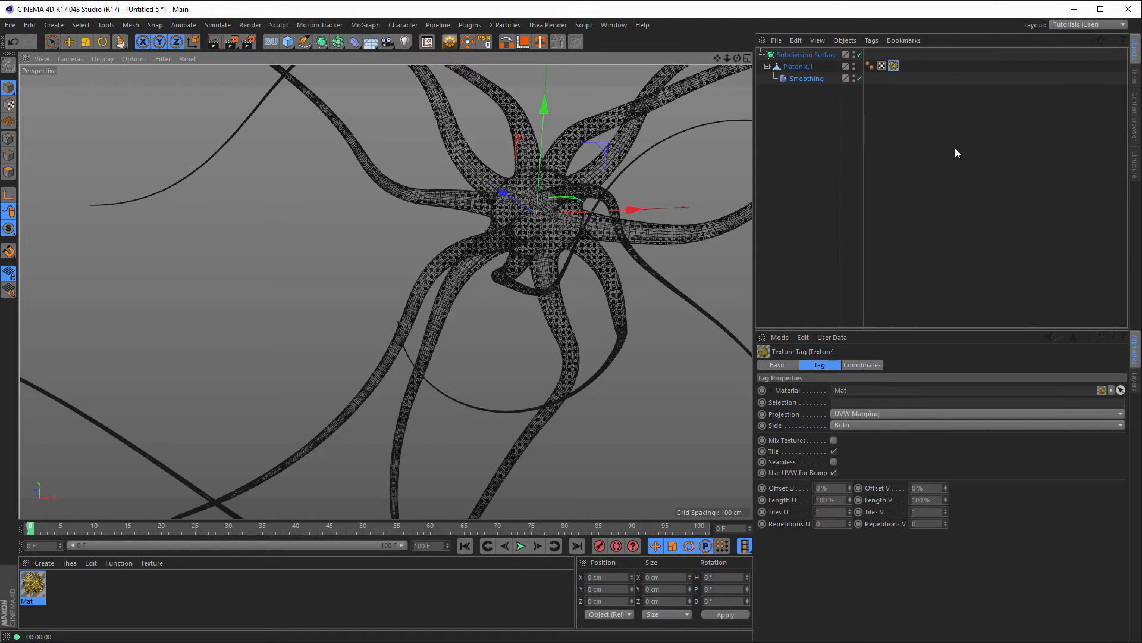
double_click(39, 584)
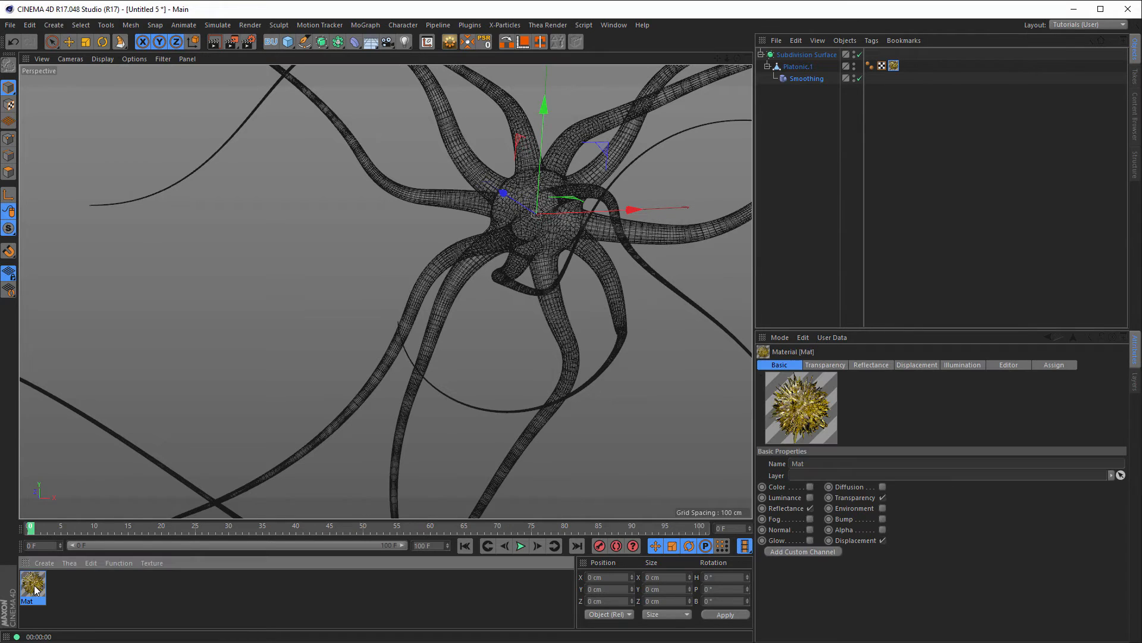
Step: In Reflectance, delete the Default Specular layer and add a GGX layer
click(53, 248)
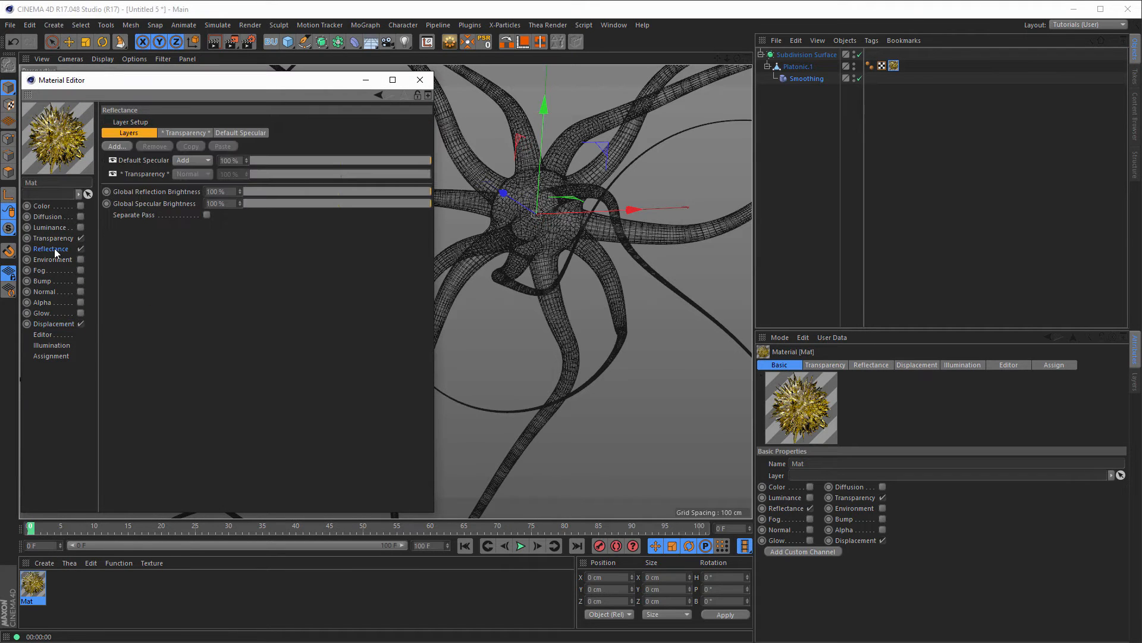
drag(209, 84, 456, 119)
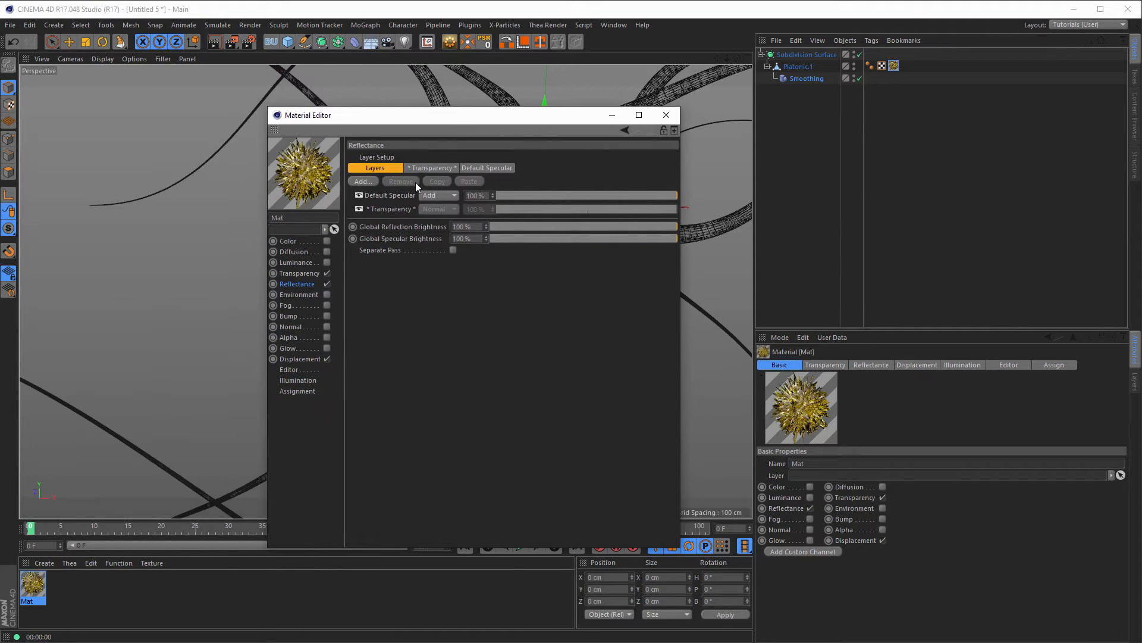
click(385, 195)
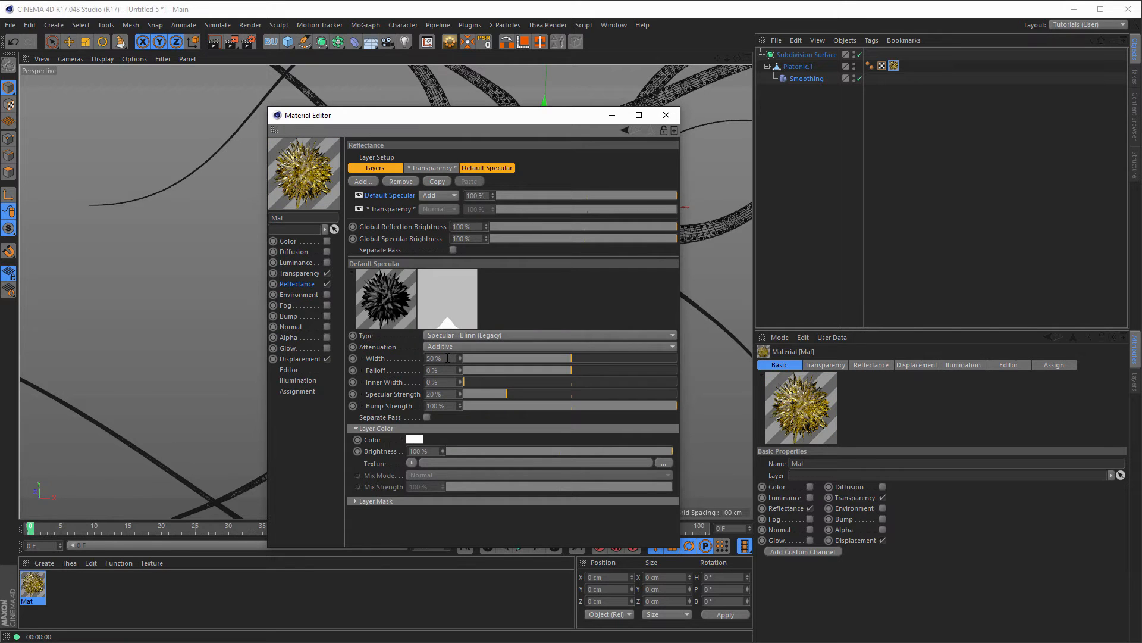
key(Delete)
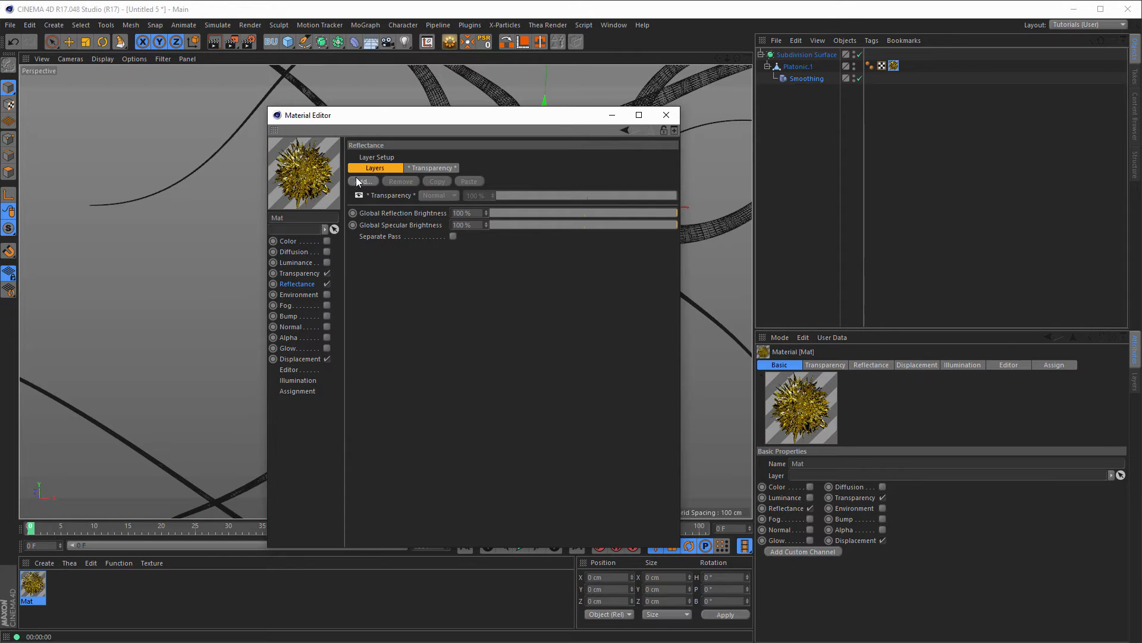
click(359, 181)
click(400, 189)
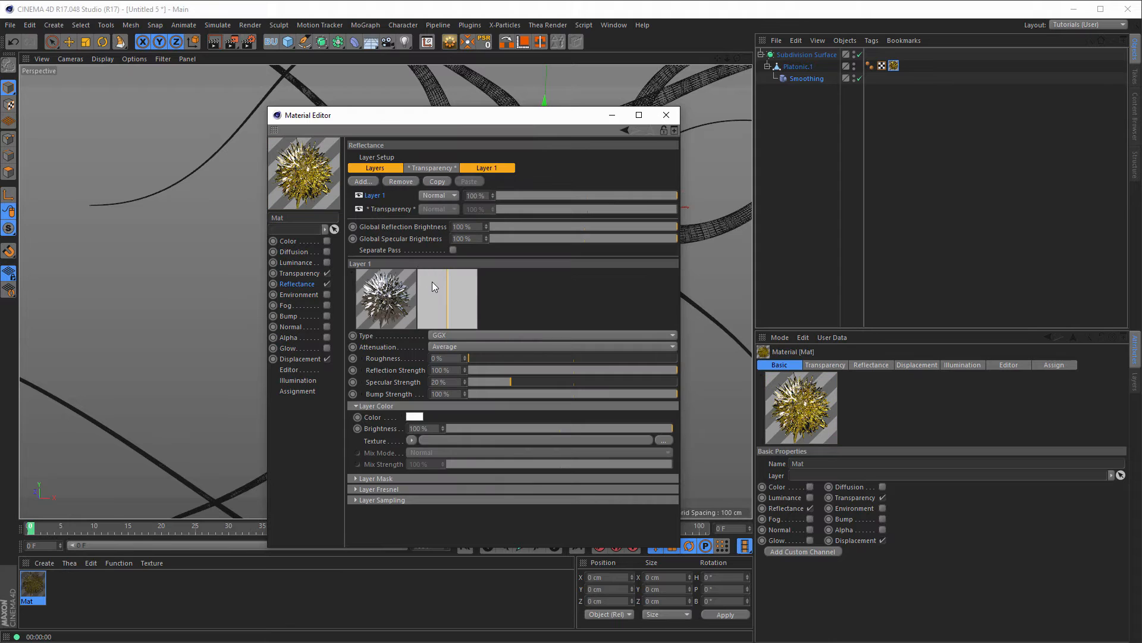
Step: Set the GGX layer's Fresnel to Dielectric with the Glass preset (IOR 1.517)
click(378, 489)
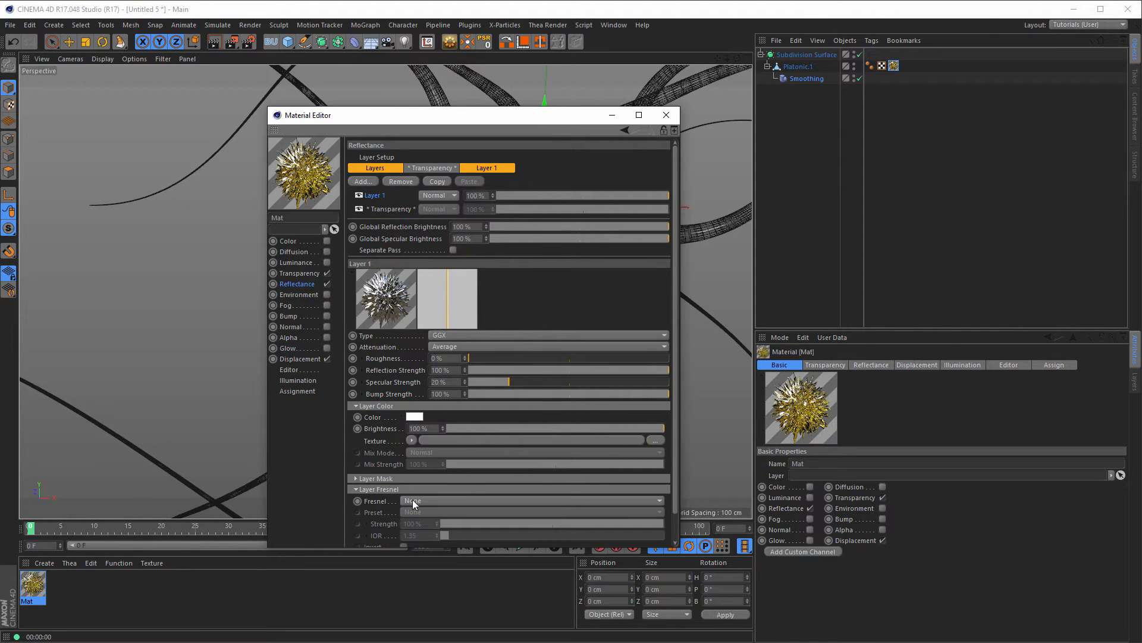
click(410, 499)
click(434, 523)
click(440, 512)
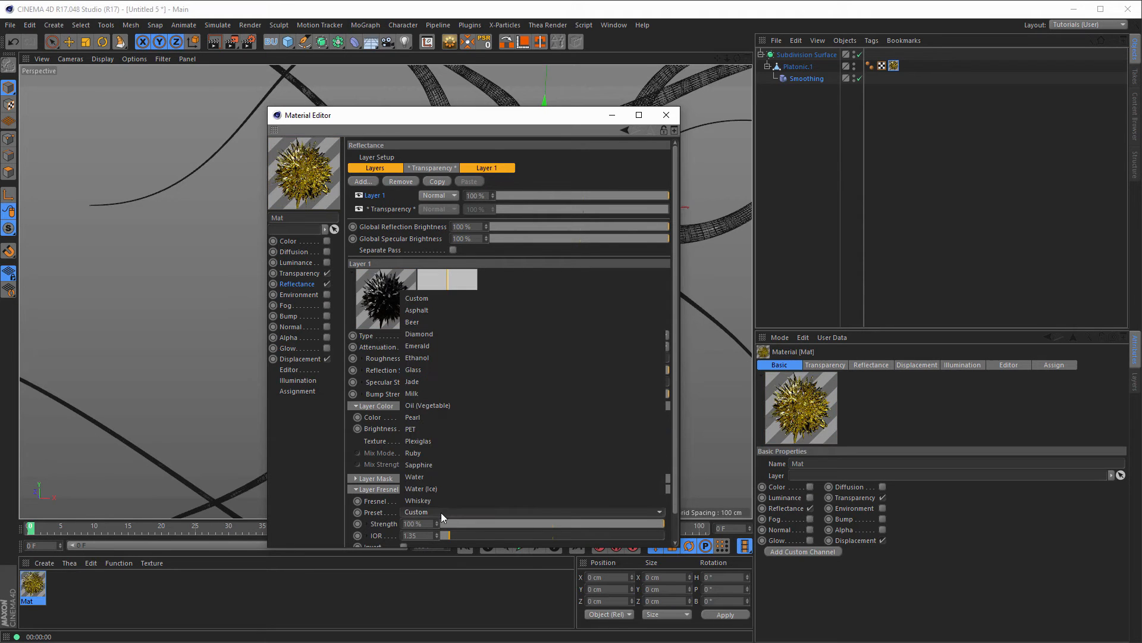
click(442, 370)
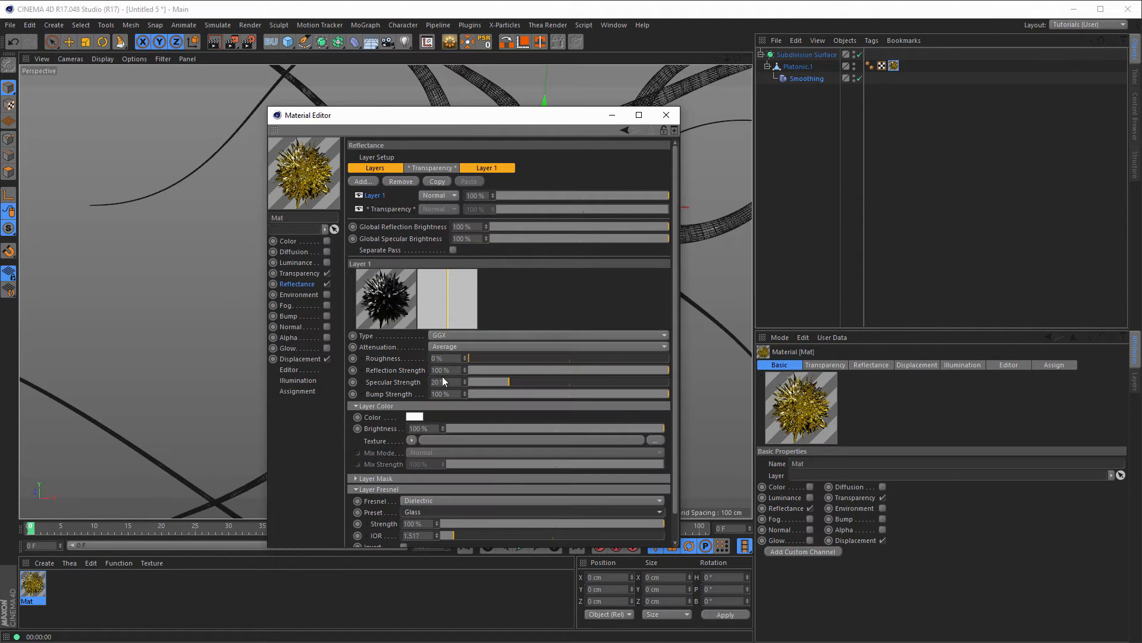
click(299, 358)
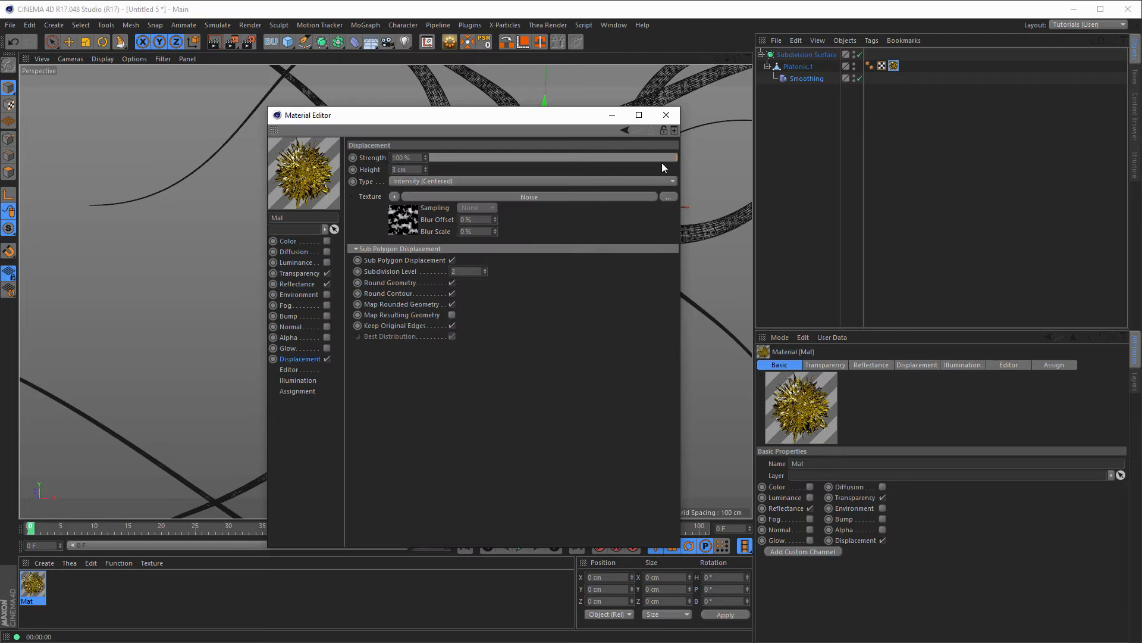
click(667, 115)
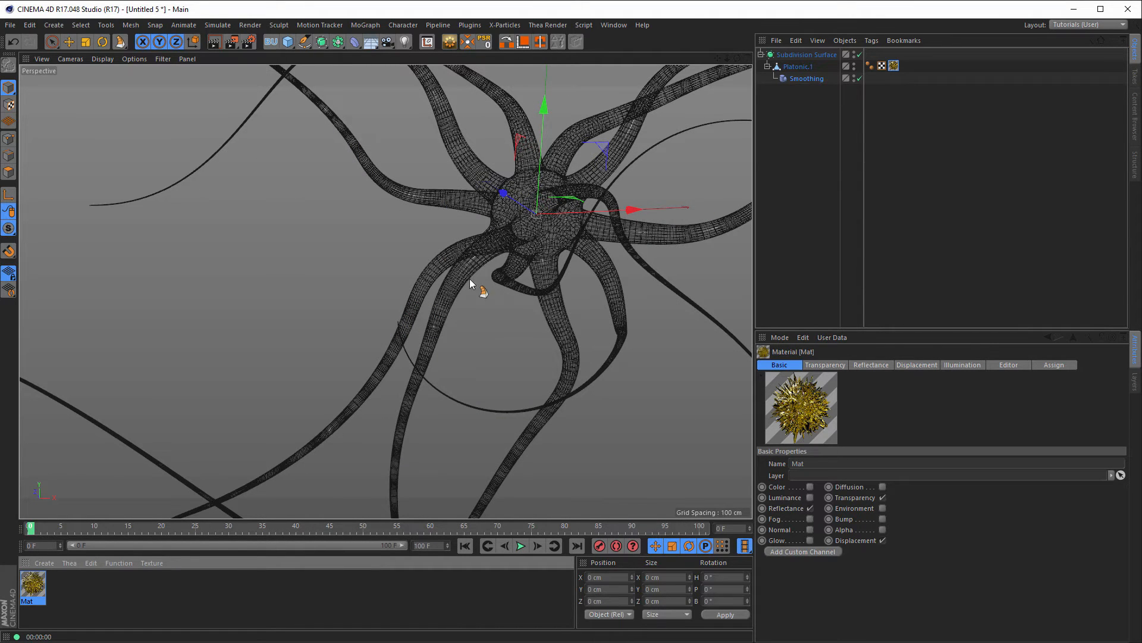
Step: In the Content Browser, go up one folder and select nikomedia_scene_rig_pro_v2.01.c4d
click(52, 41)
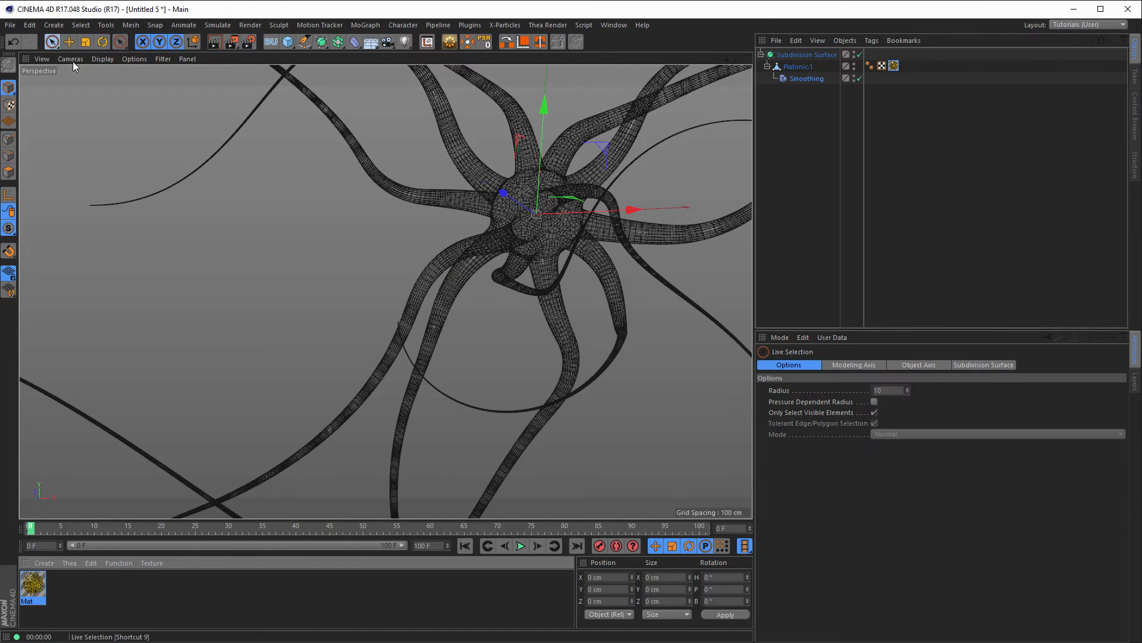
click(1136, 115)
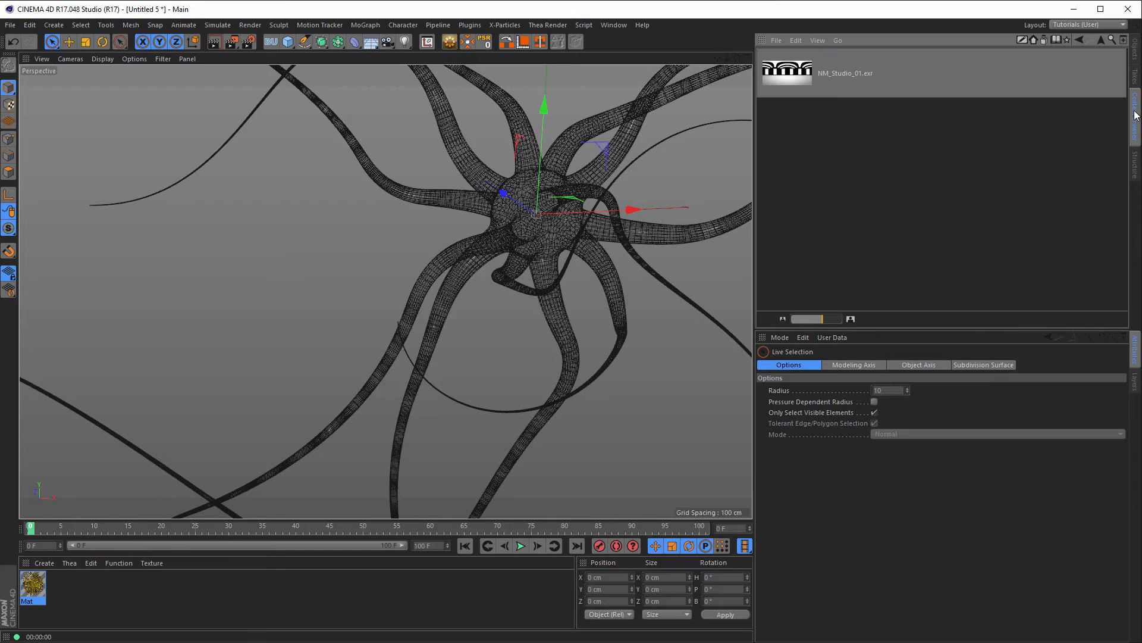
click(1097, 38)
click(790, 125)
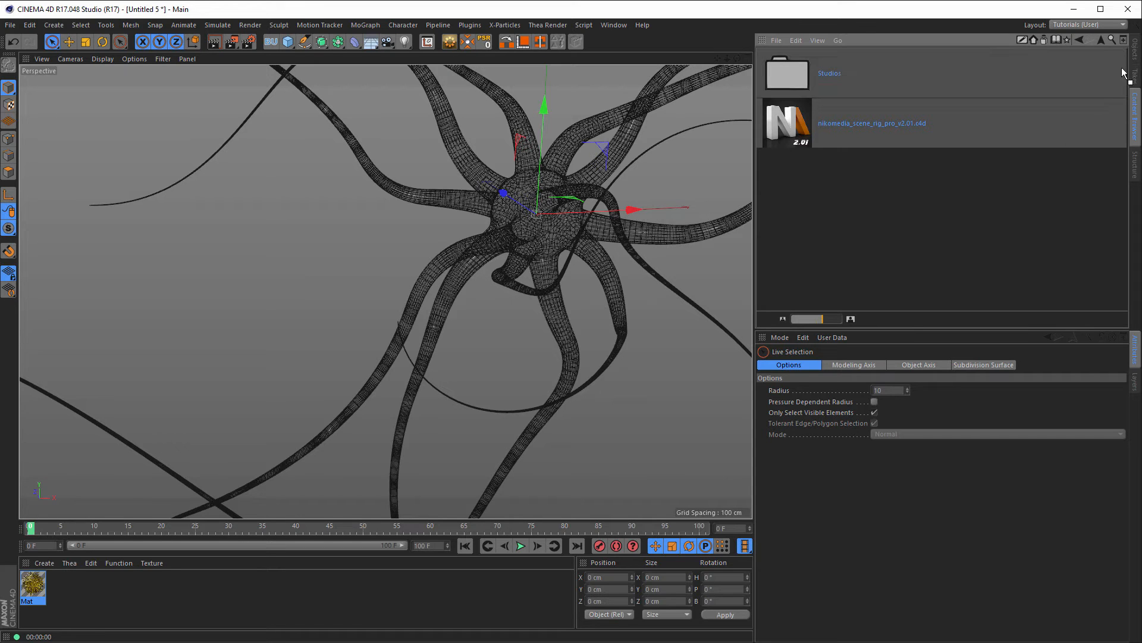
click(1136, 51)
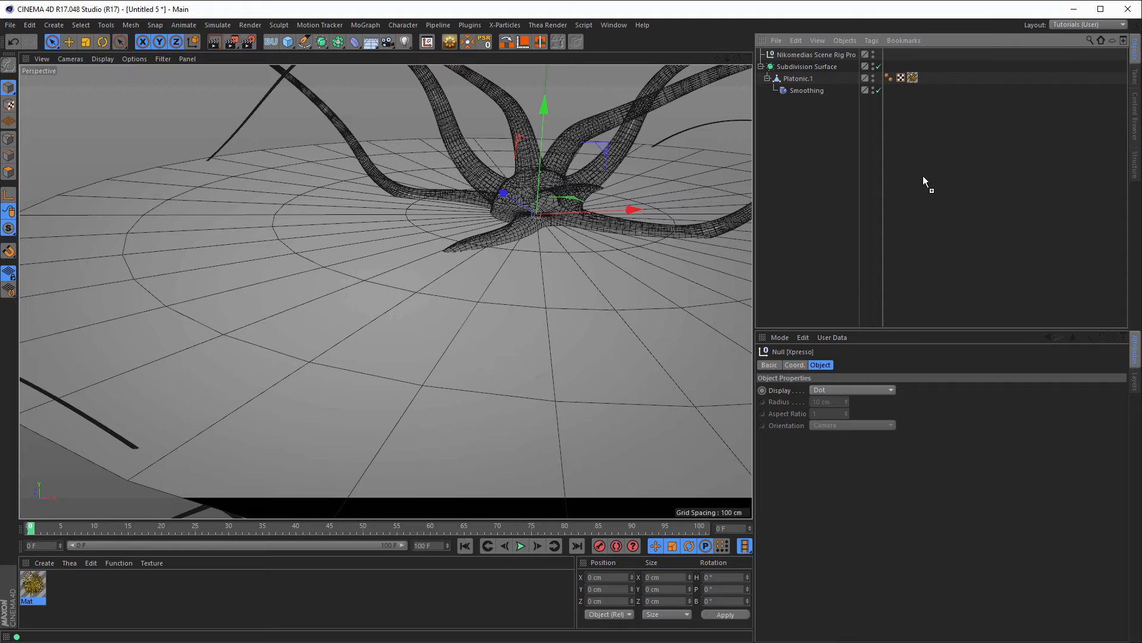
Step: Select the Nikomedias Scene Rig Pro and uncheck Floor On in its Background & Floor settings
click(825, 56)
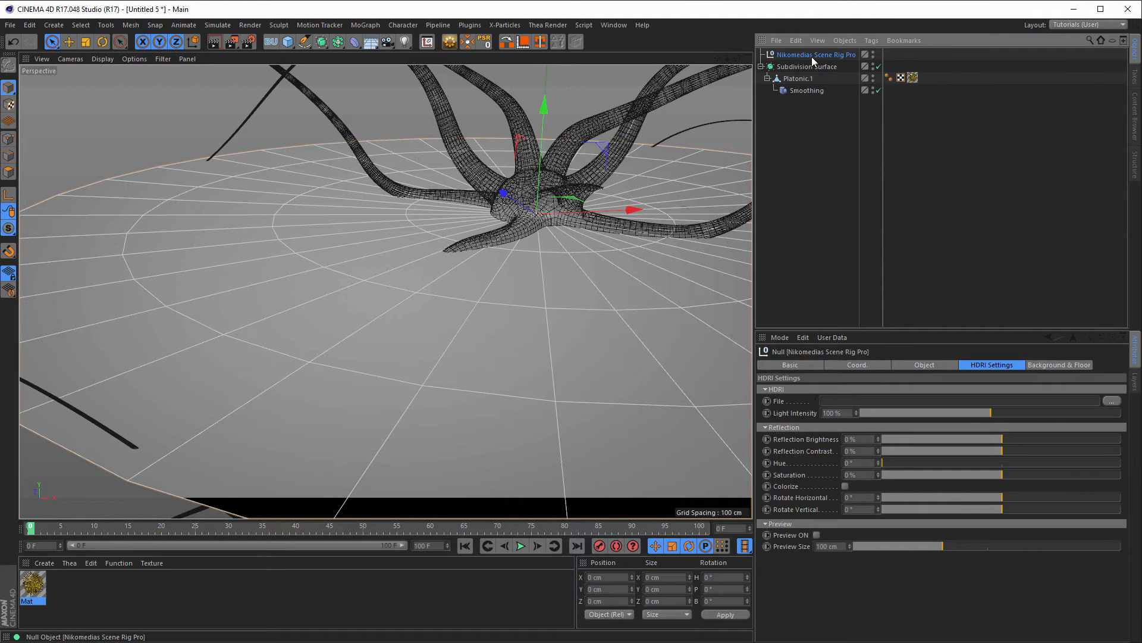
click(1040, 366)
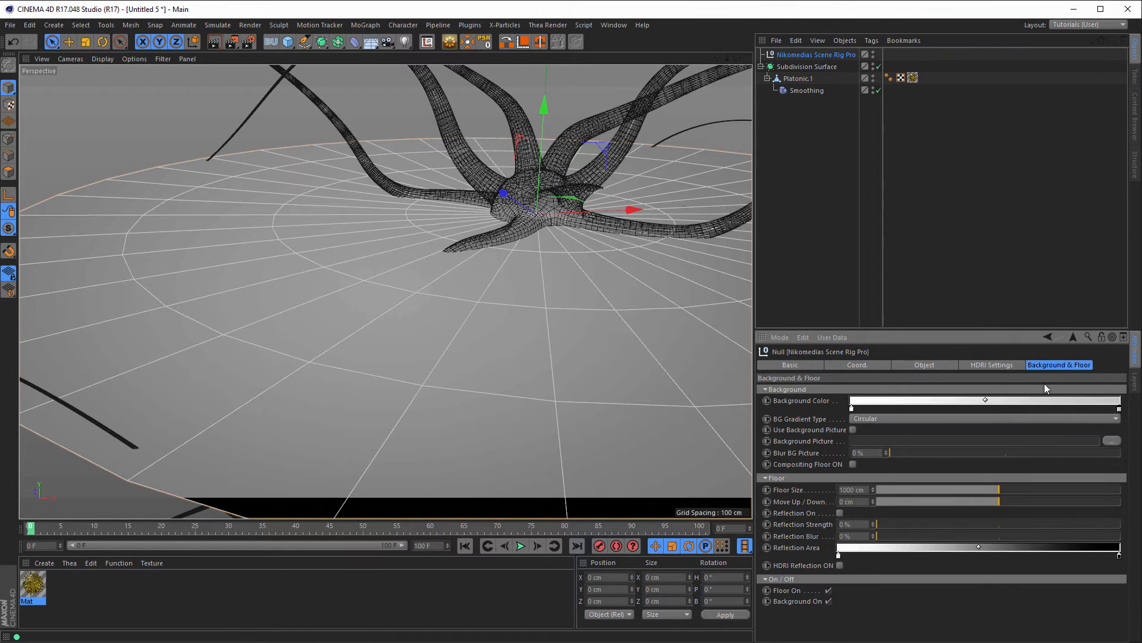
click(827, 590)
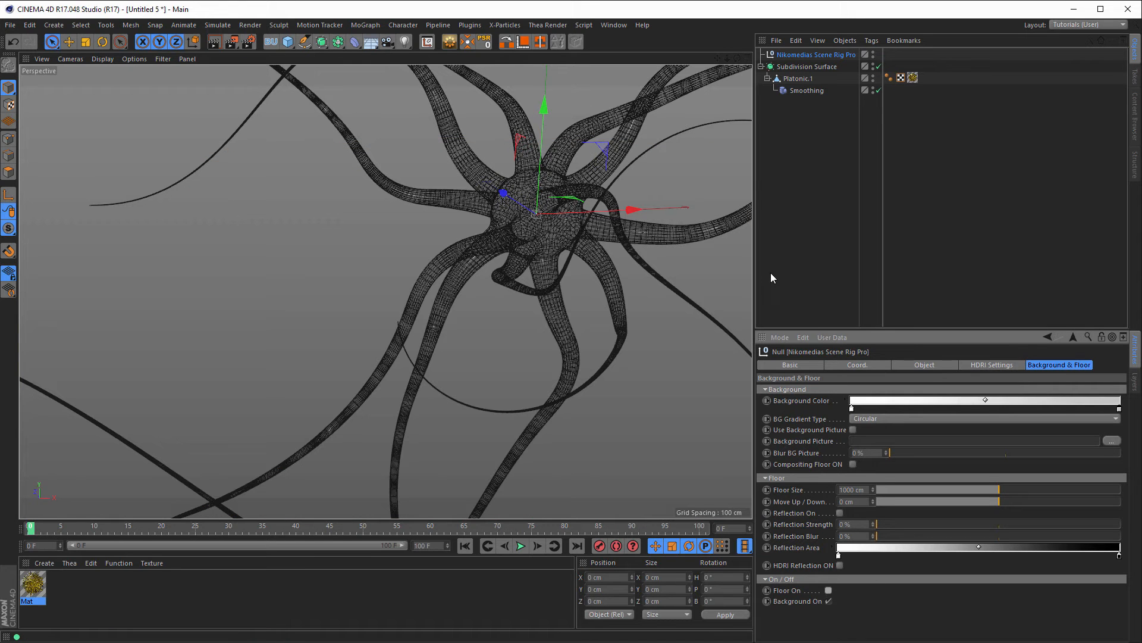
click(991, 366)
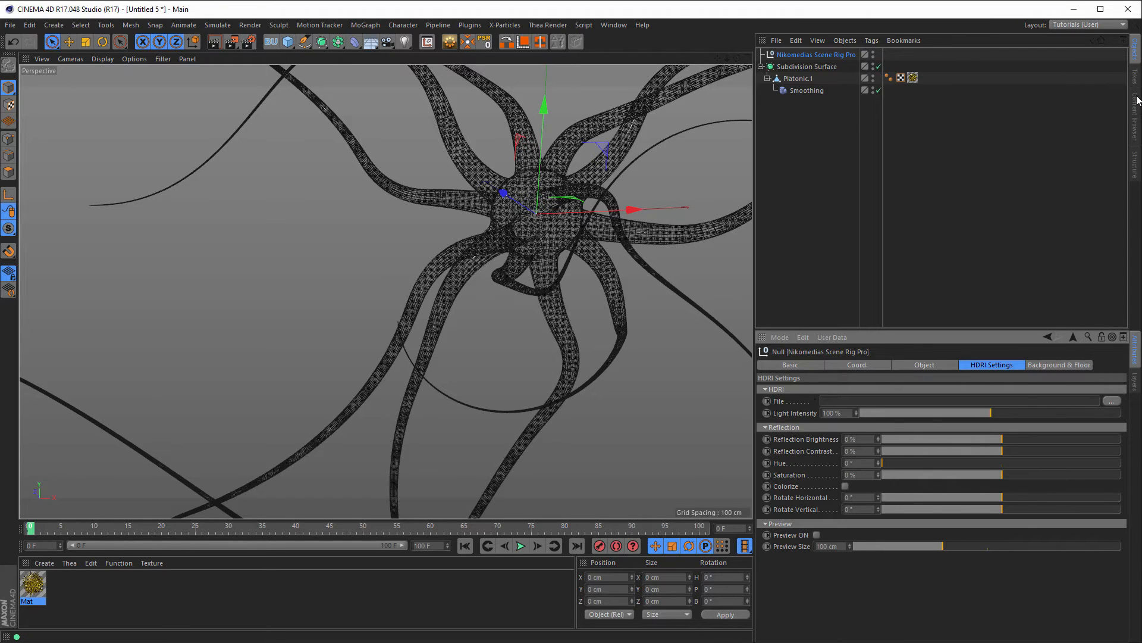
Step: Drag NM_Studio_01.exr from the Studios folder into the rig's HDRI File field
click(1135, 116)
double_click(802, 82)
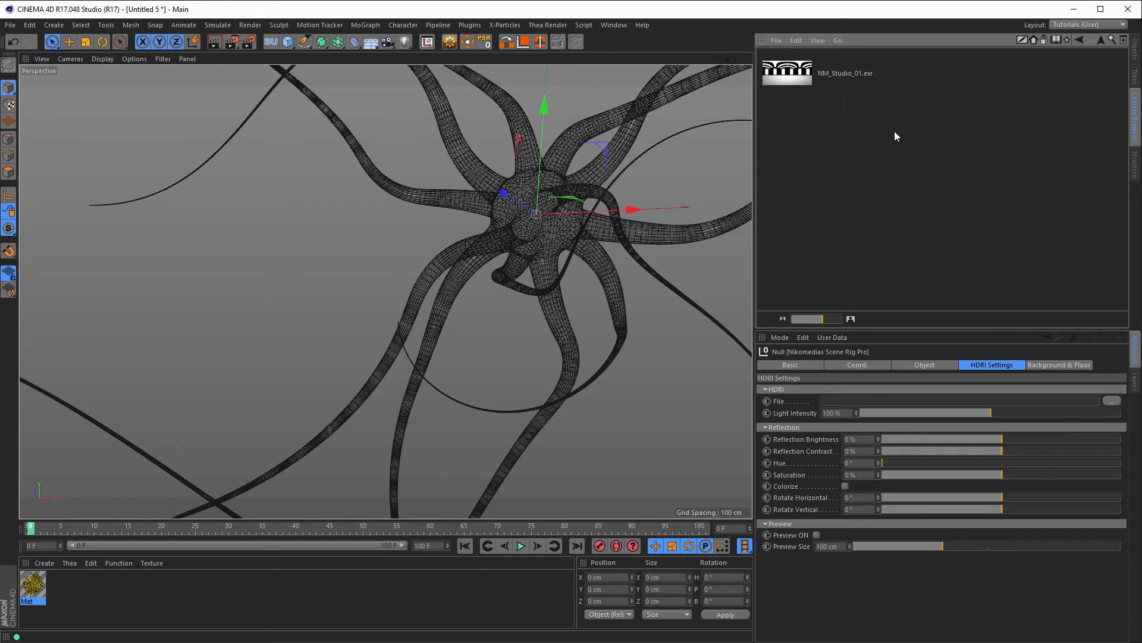
click(797, 77)
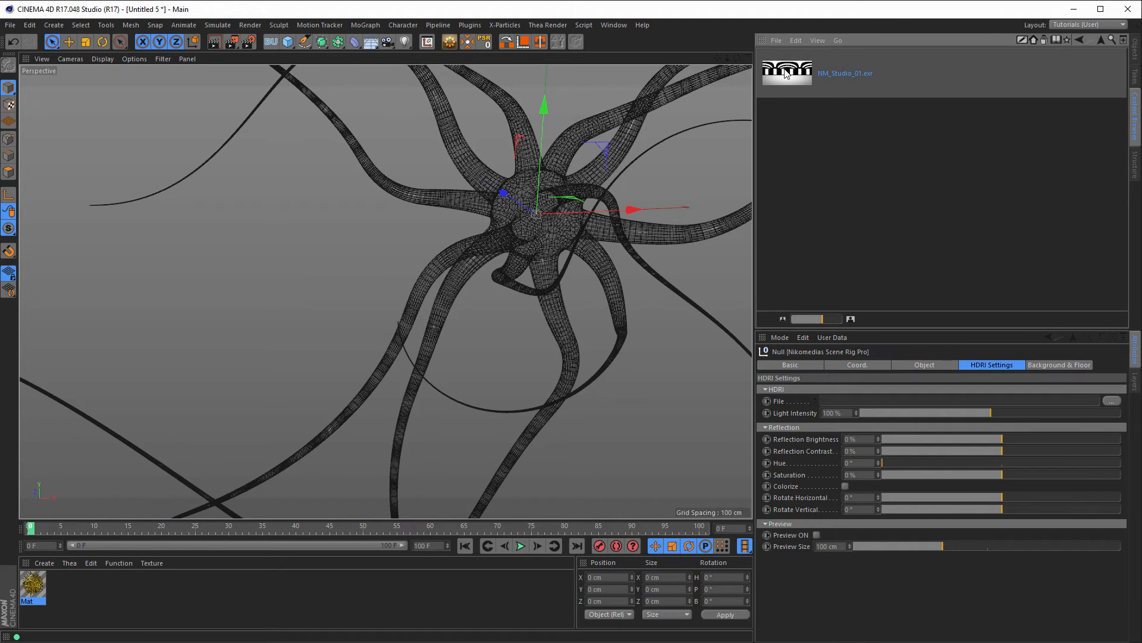
drag(808, 155, 845, 404)
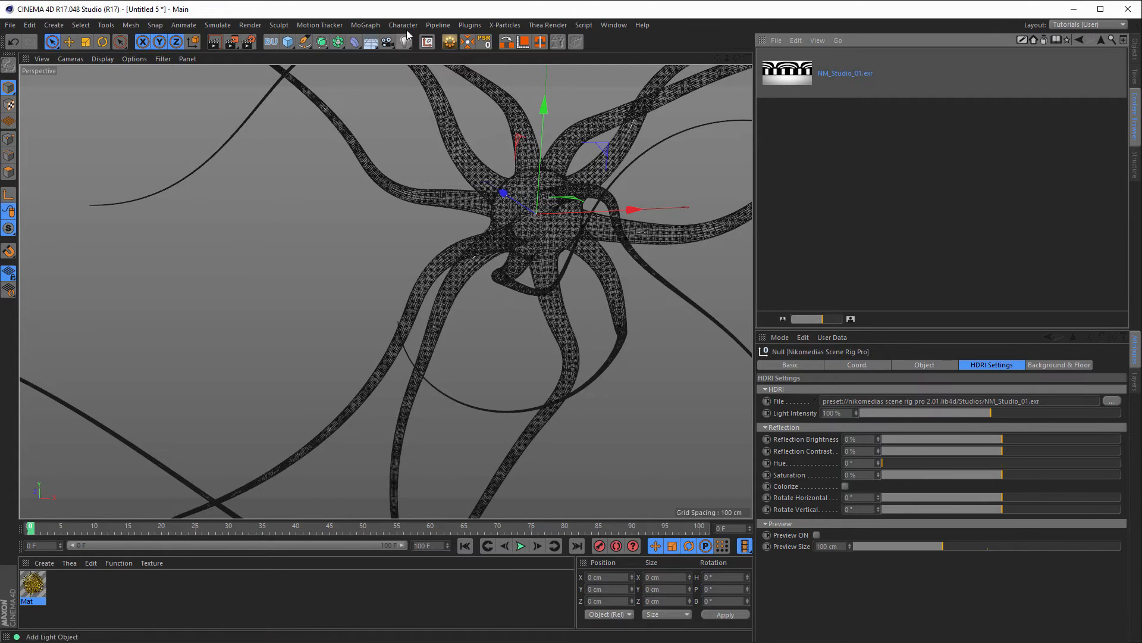
click(469, 25)
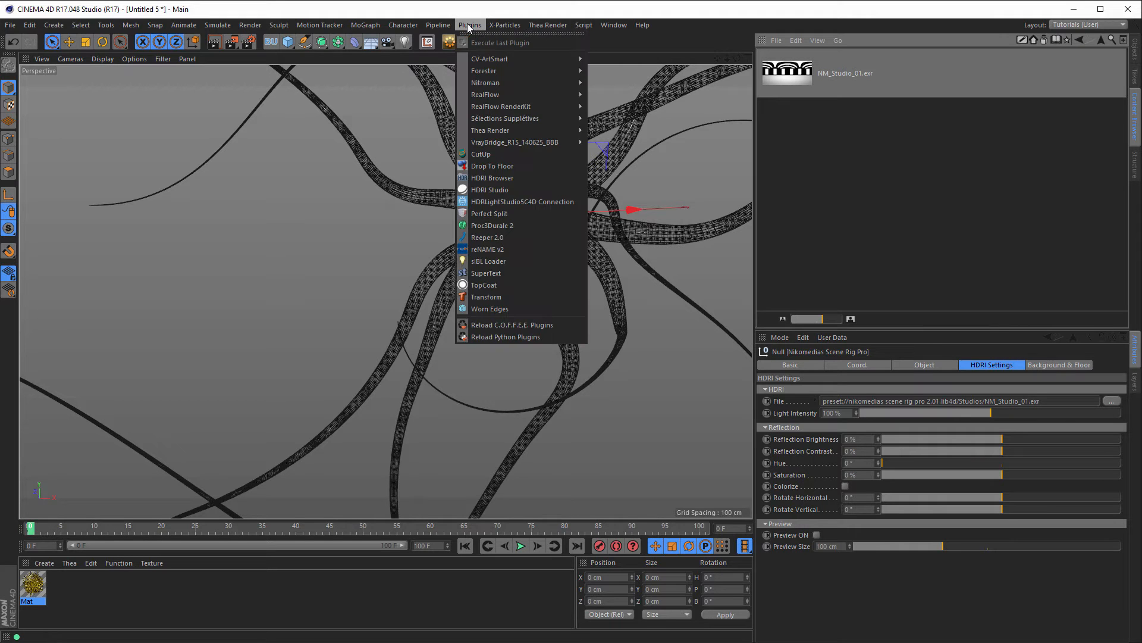
click(779, 24)
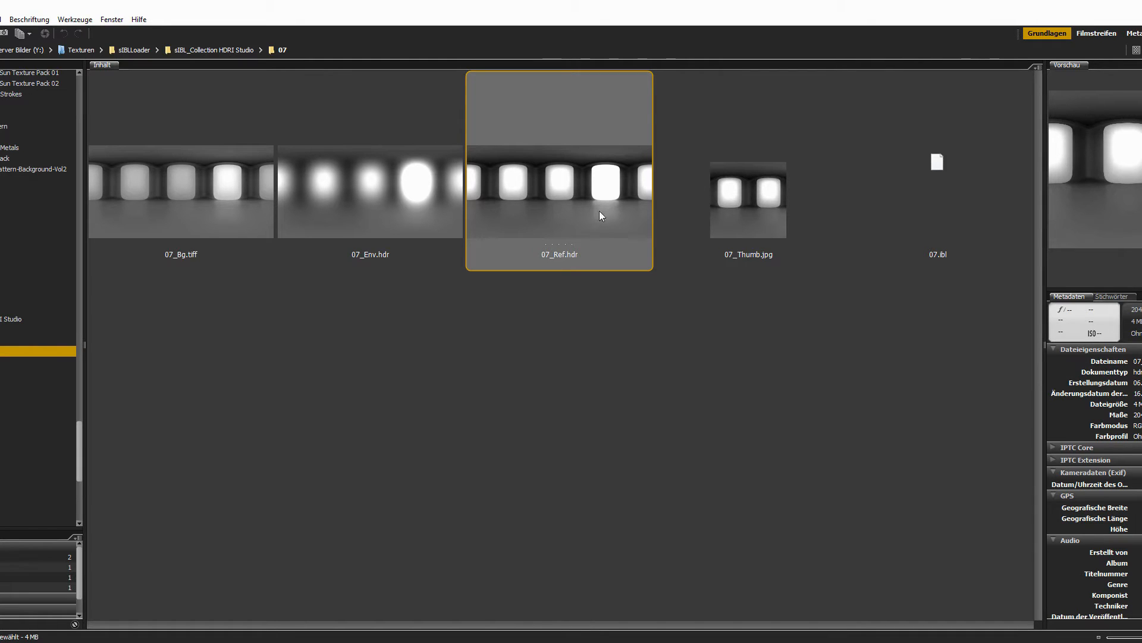
Step: Drag 07_Ref.hdr from Bridge onto the HDRI File field in Cinema 4D
drag(531, 196, 861, 402)
key(alt+Tab)
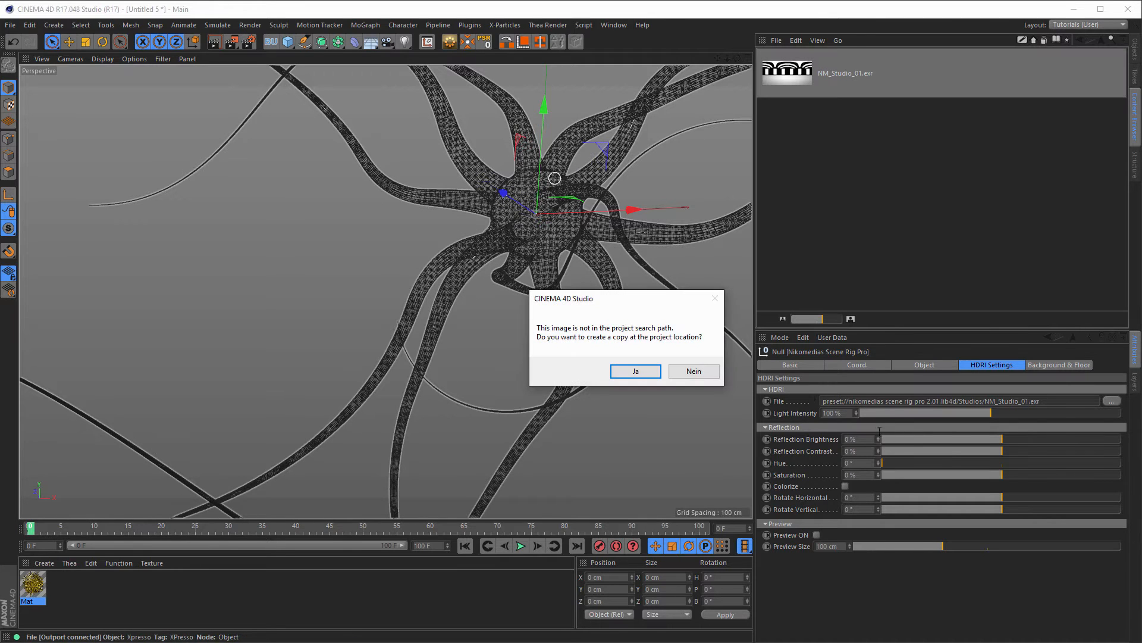
Step: Skip copying 07_Ref.hdr, test it on a ~189 cm preview sphere, reset rotation to 0°, hide preview
click(701, 377)
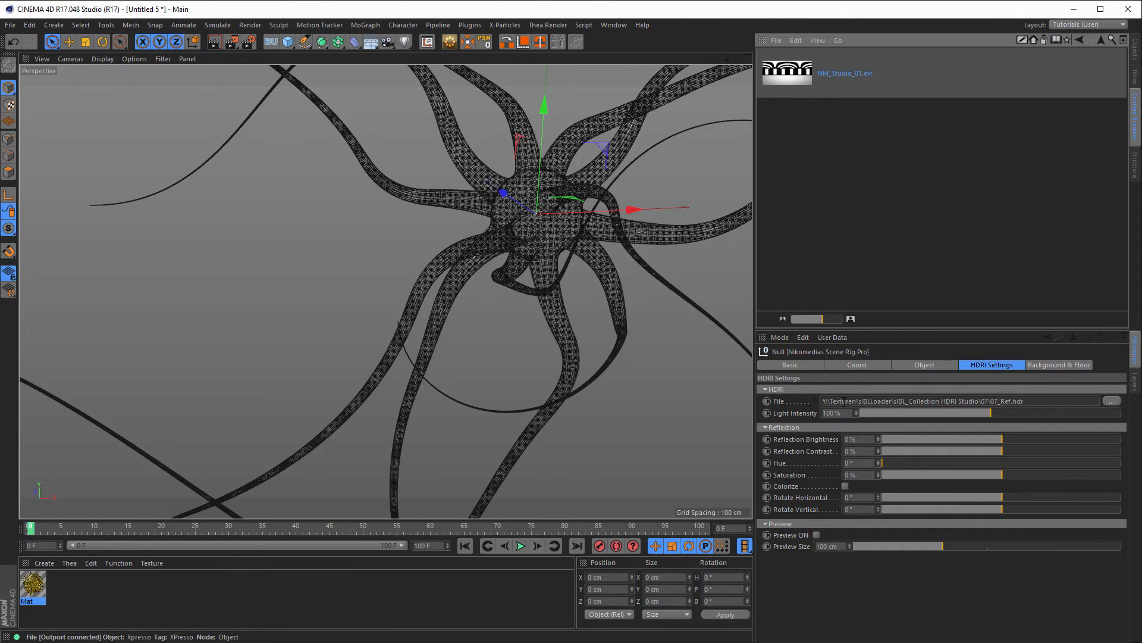
click(817, 535)
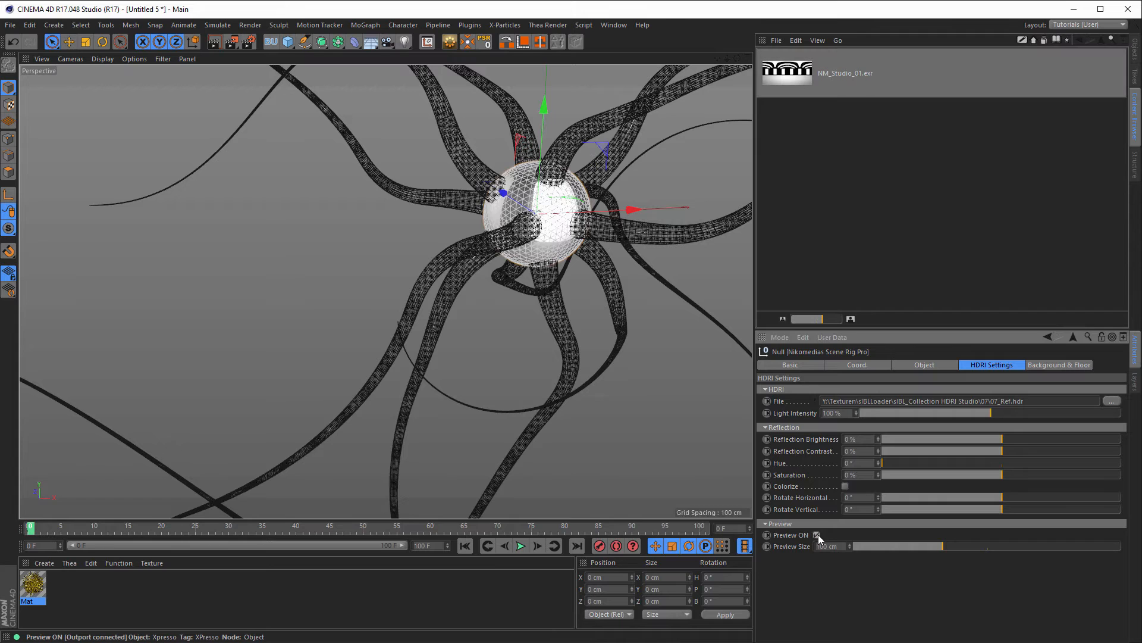
drag(942, 546, 1022, 547)
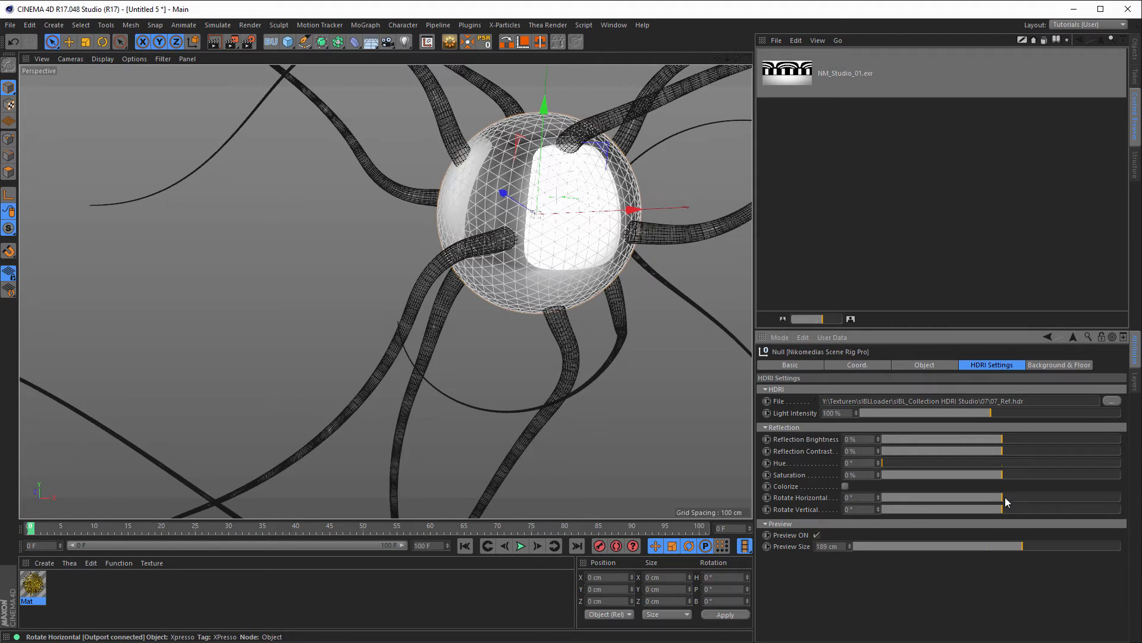
drag(1005, 497, 980, 508)
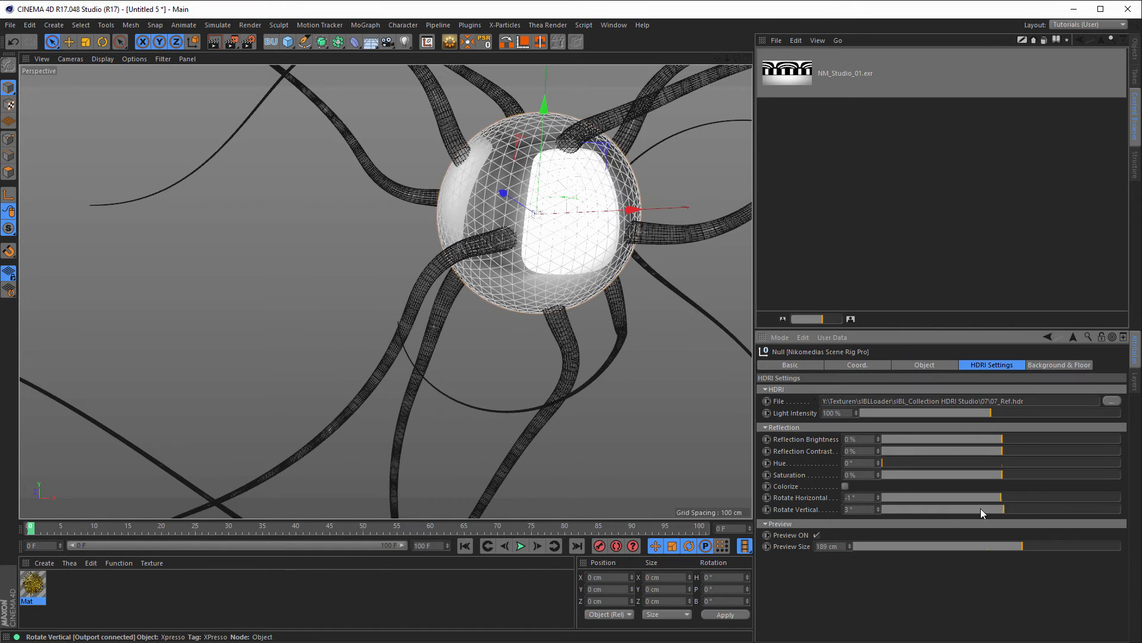
right_click(878, 509)
right_click(878, 498)
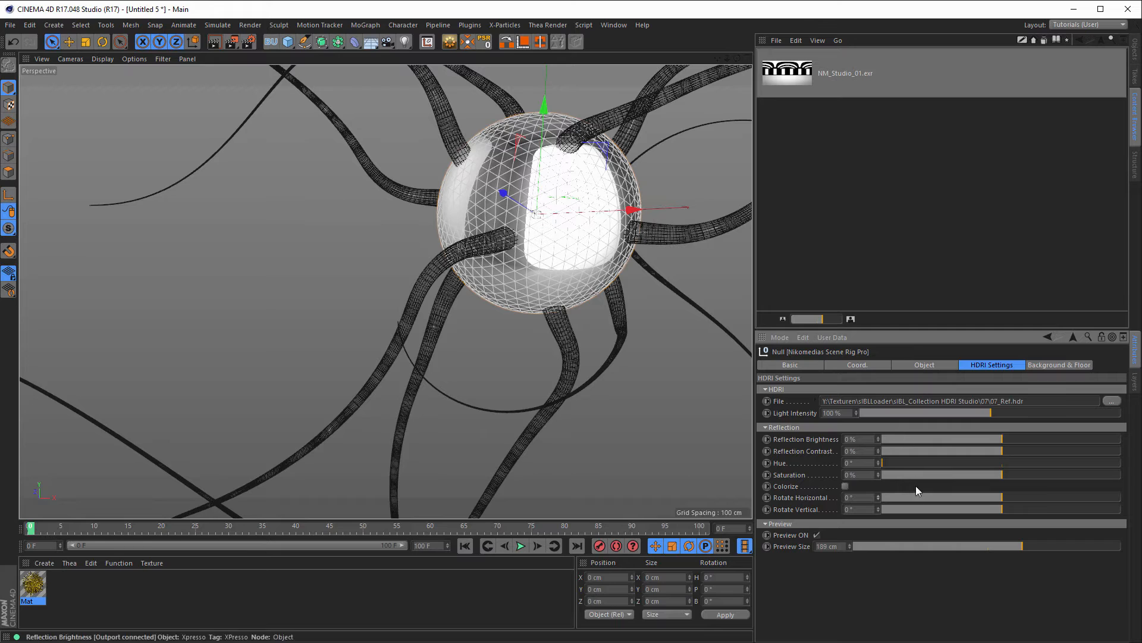
click(817, 535)
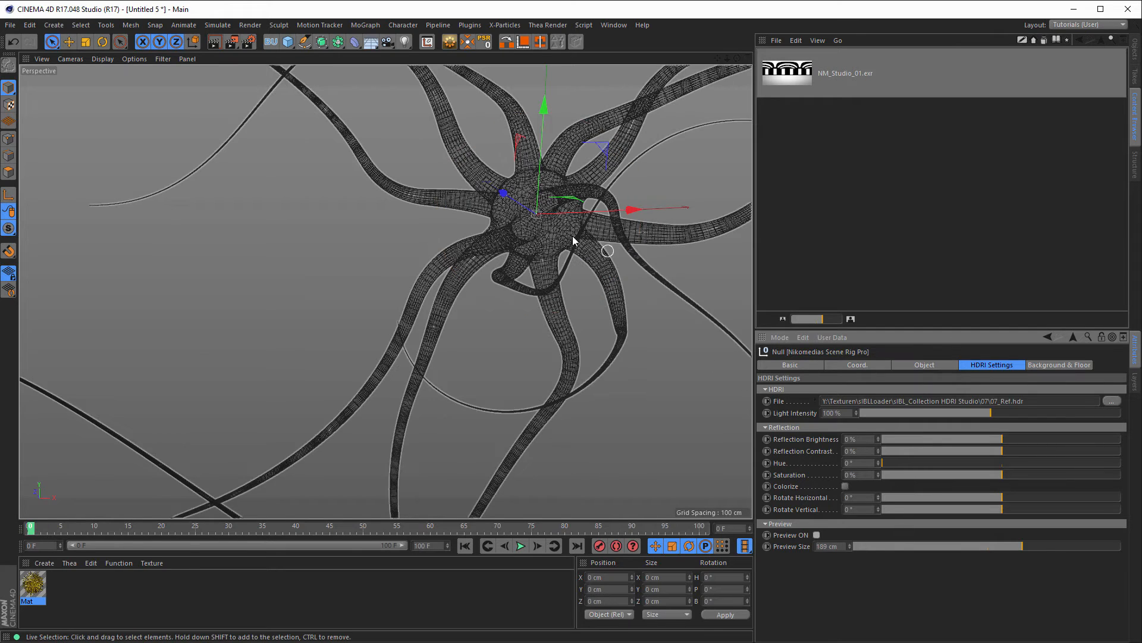
mouse_move(546, 215)
alt+mouse_down()
mouse_move(529, 225)
mouse_move(537, 211)
alt+mouse_up()
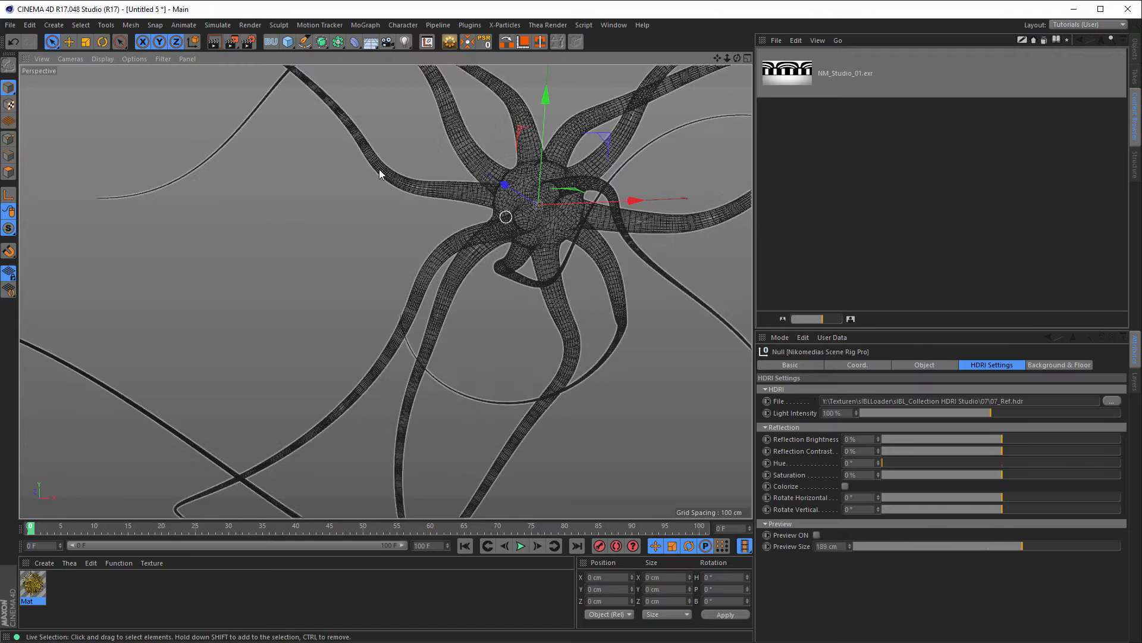
Step: Switch on Evaluate Transparency for the Physical renderer's Ambient Occlusion in Render Settings
click(249, 42)
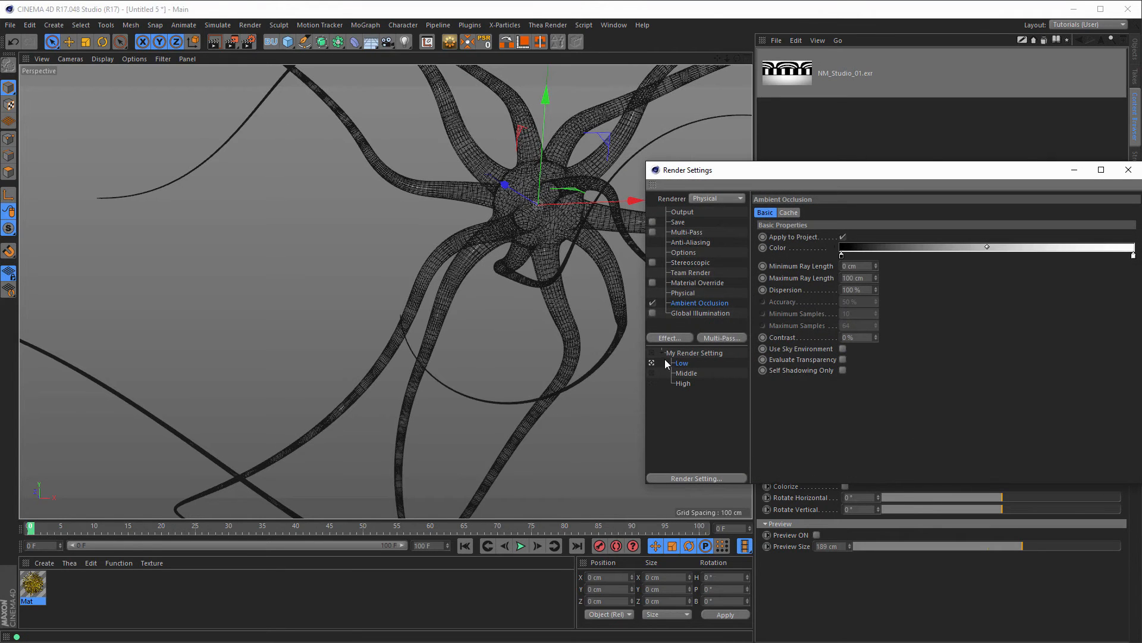
click(682, 293)
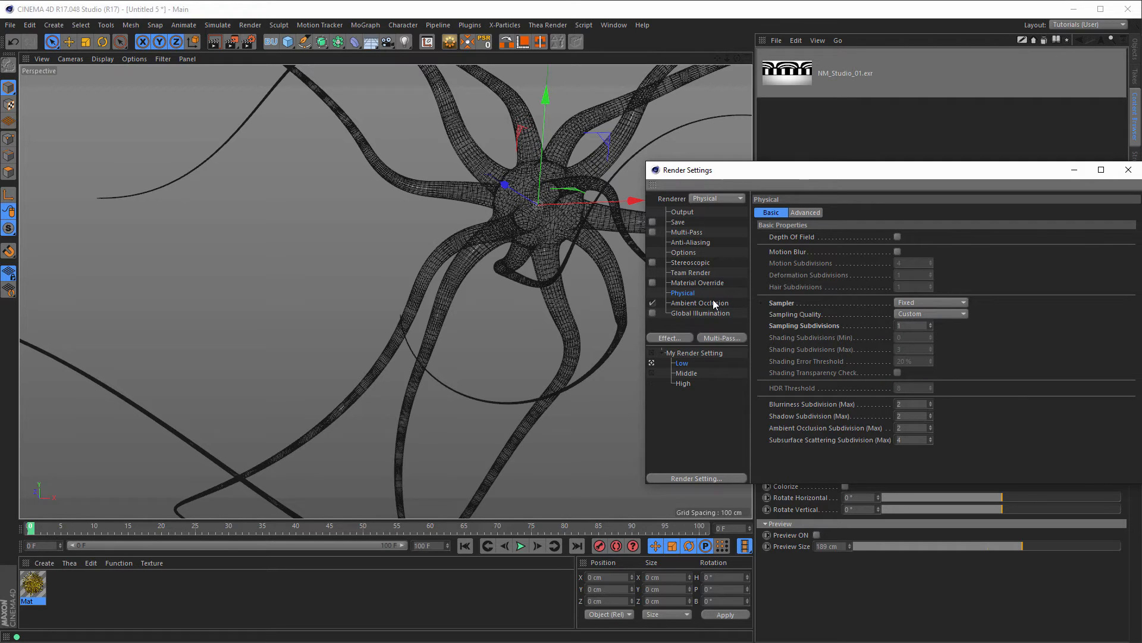
click(688, 303)
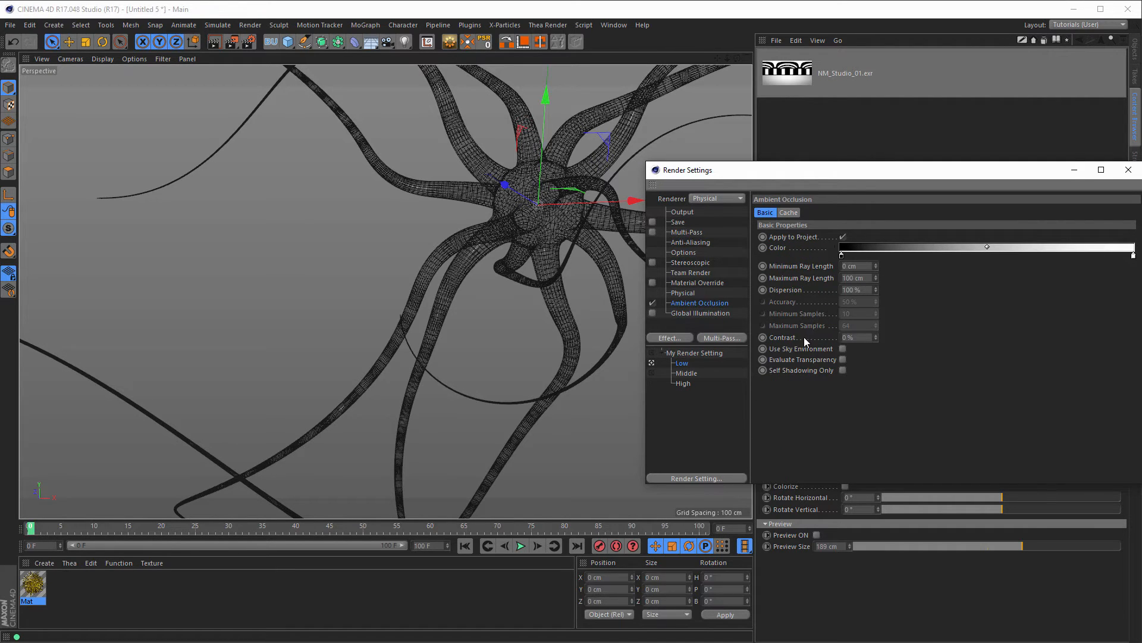
click(843, 359)
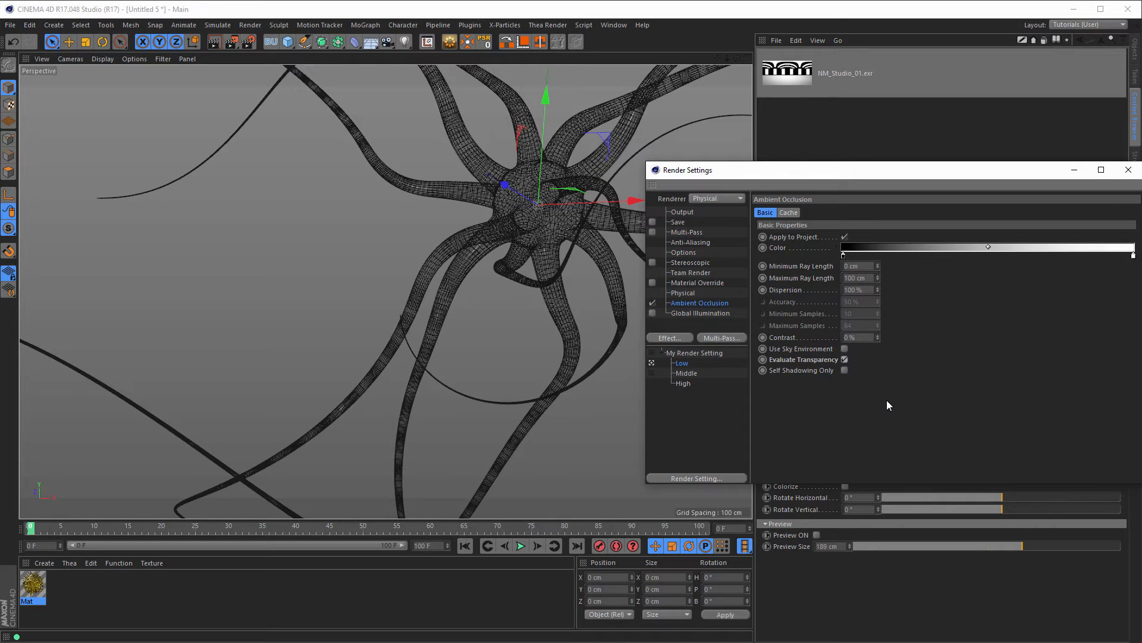
drag(891, 188, 824, 199)
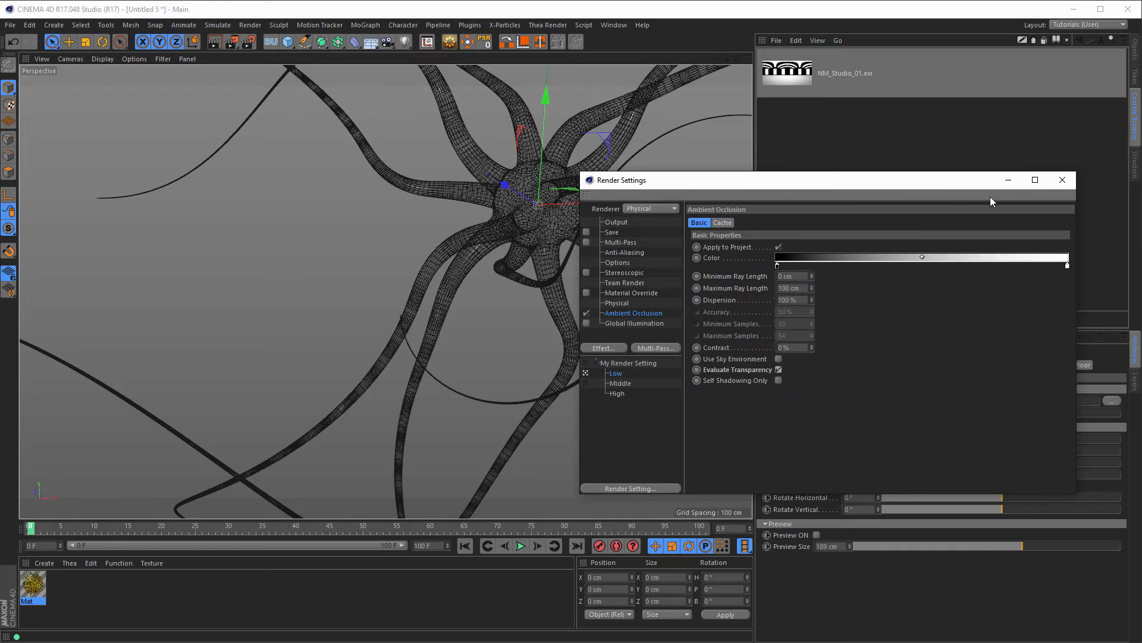
click(1061, 180)
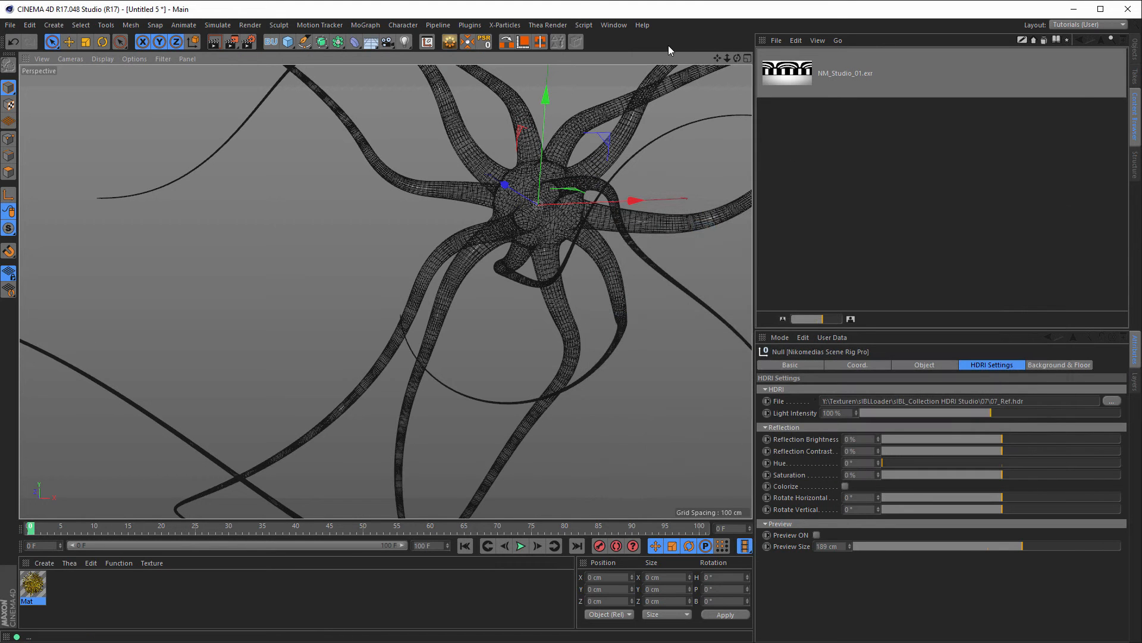
Step: Render a viewport preview of the neuron, then show the scene rig's Background & Floor settings
key(ctrl+r)
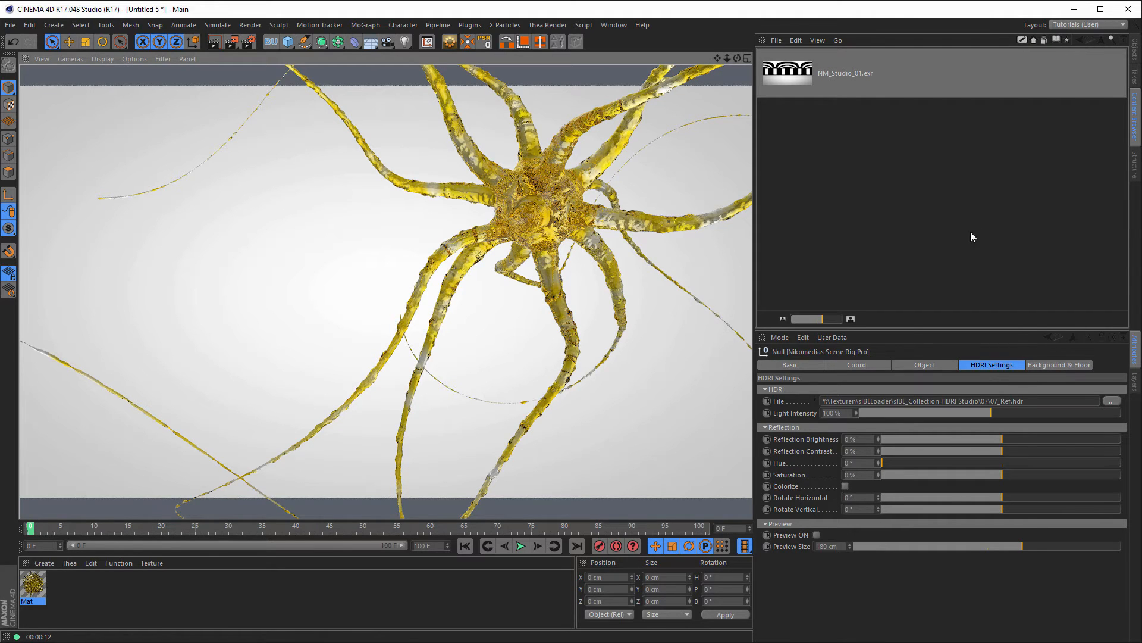
click(1135, 47)
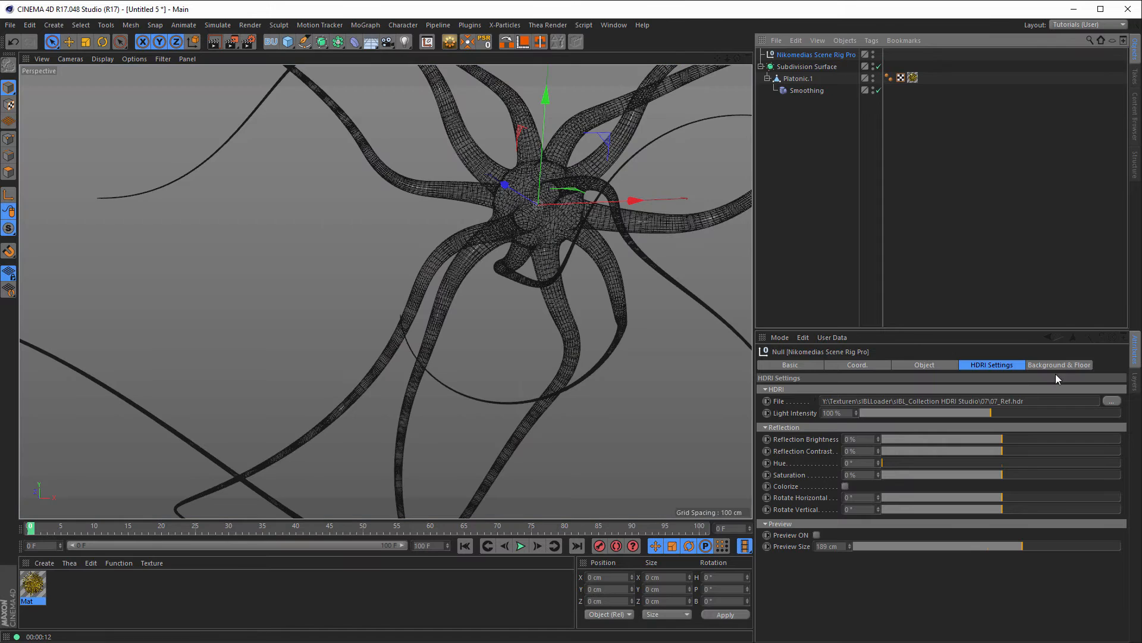
click(1060, 366)
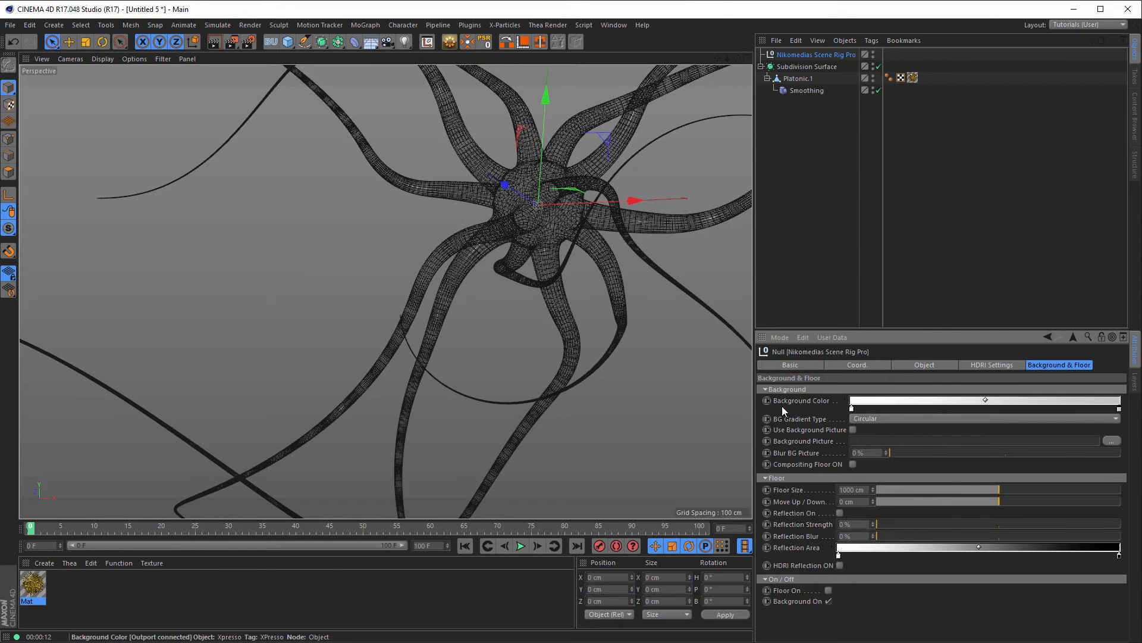
Step: Set the first background gradient knot to blue (H 237°, S 100%) and remove the white knot
double_click(851, 409)
drag(880, 409, 894, 440)
click(927, 421)
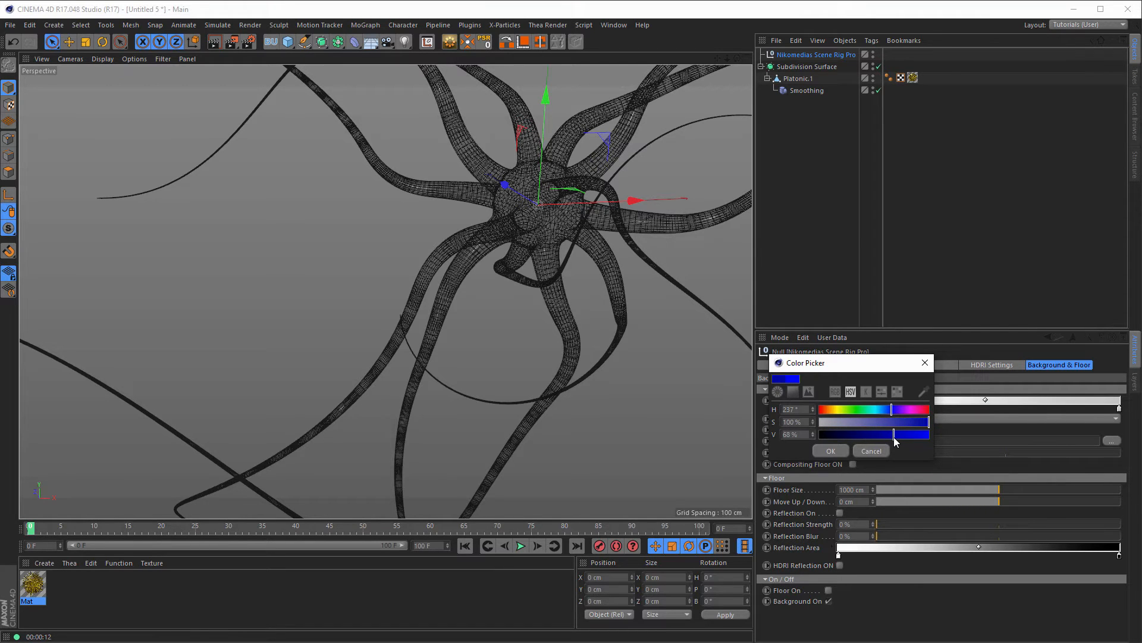
click(831, 451)
drag(1120, 409, 1110, 465)
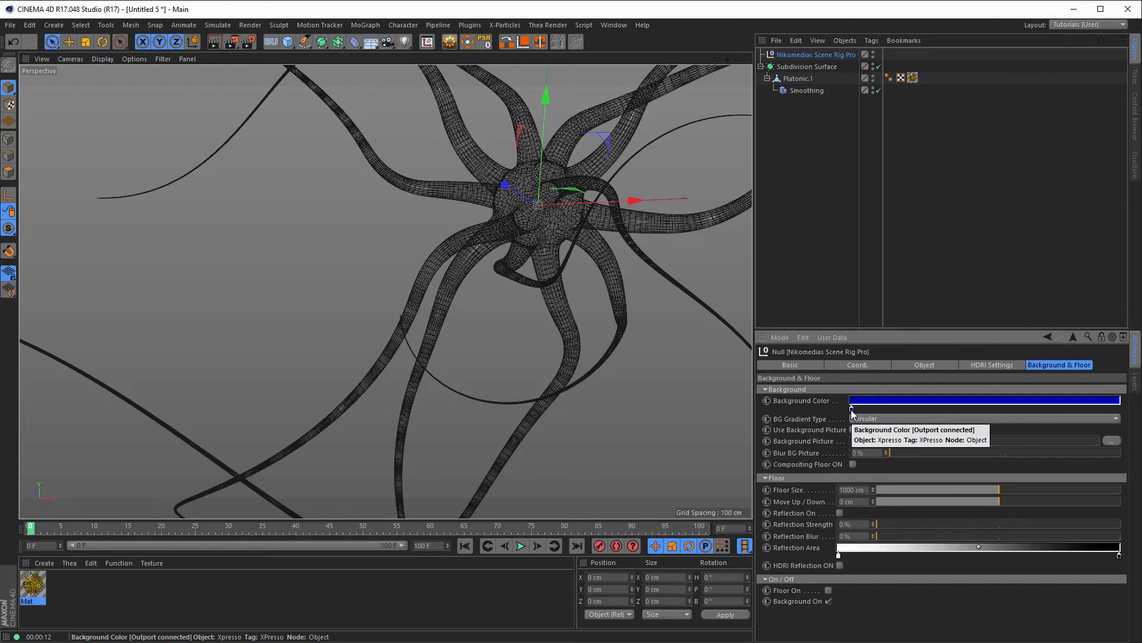
Step: Add a second blue stop at the gradient's far end and confirm both stop colours
drag(852, 412, 1125, 414)
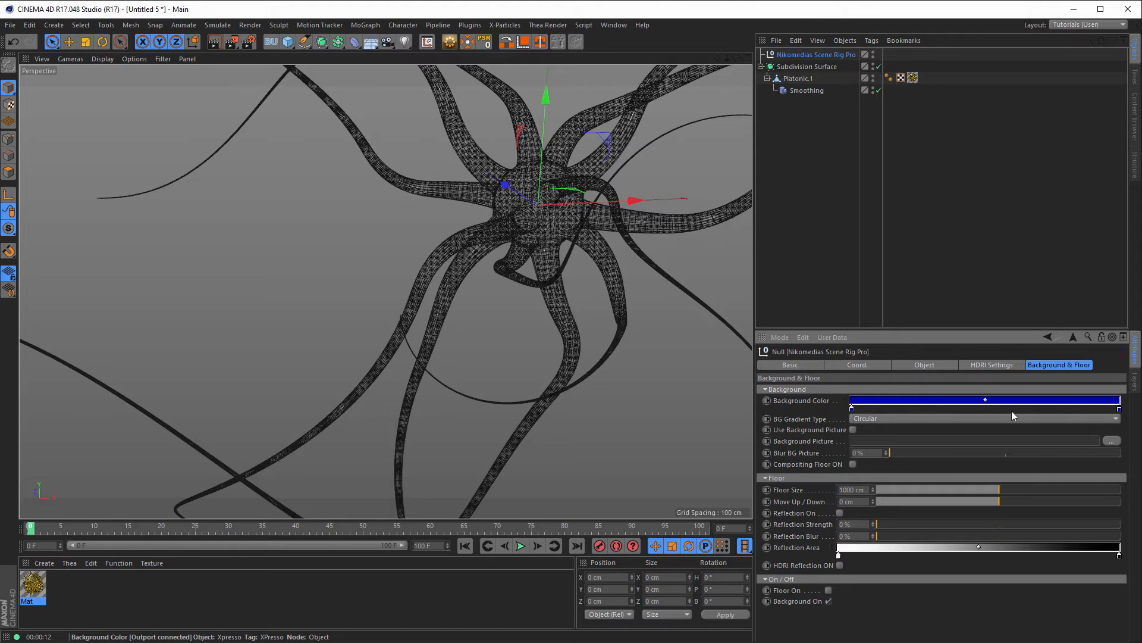
double_click(1119, 409)
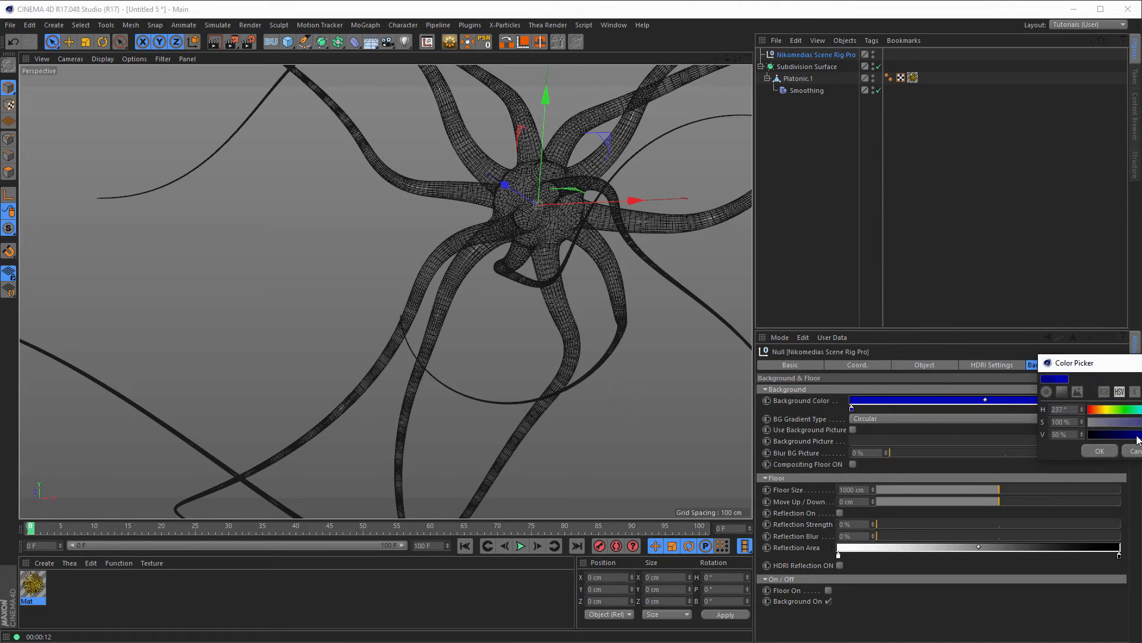
click(1102, 451)
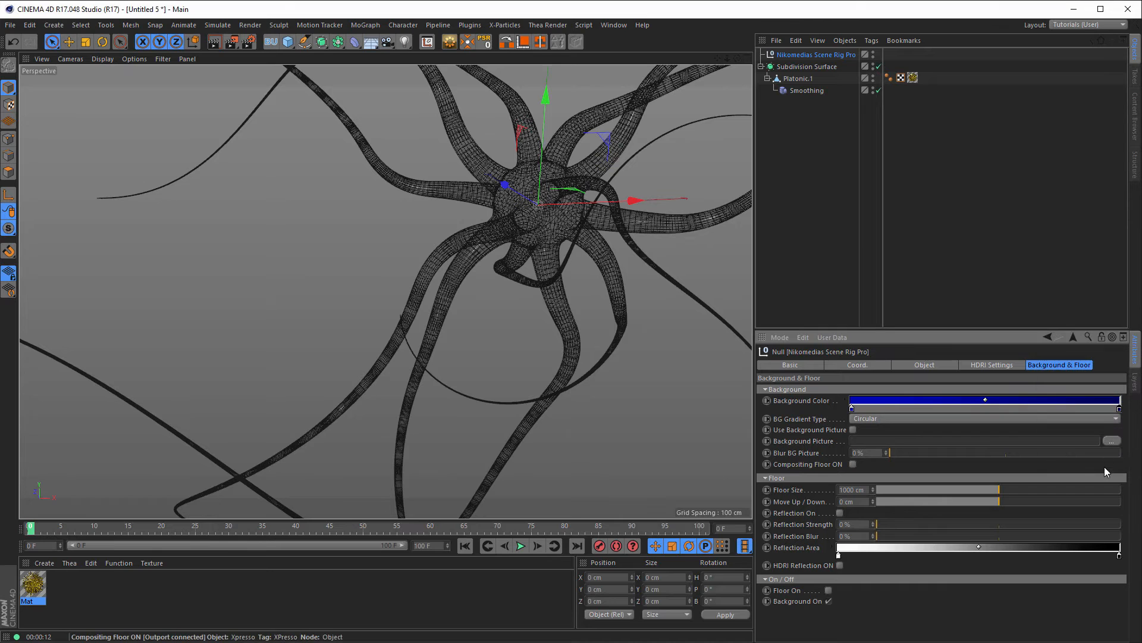
double_click(852, 409)
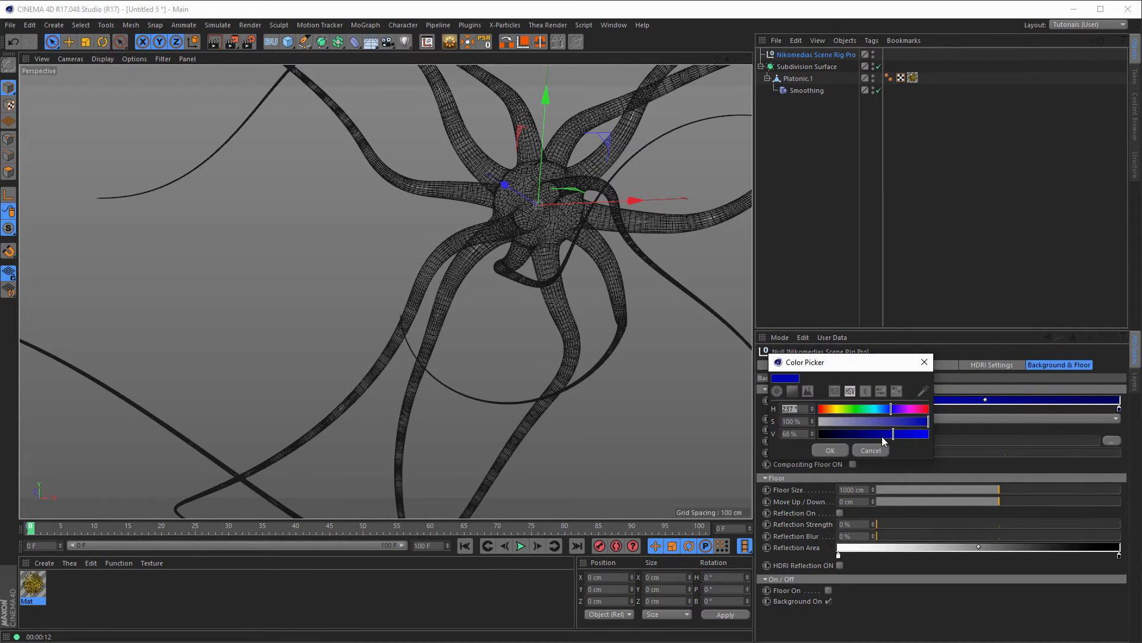
click(841, 450)
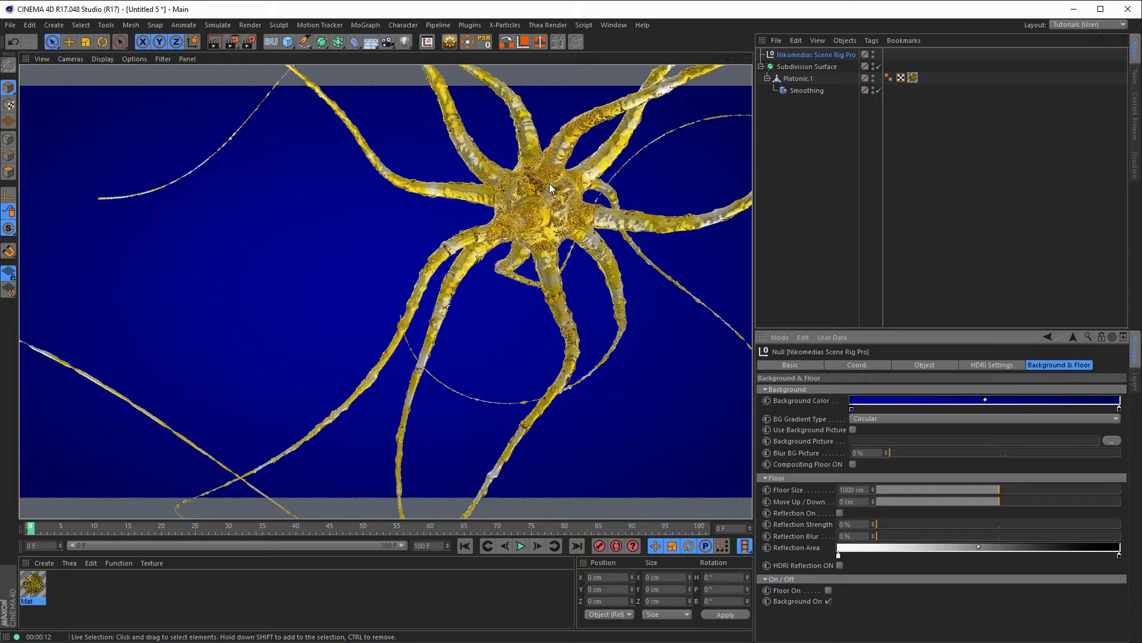
Step: Set the Mat material's transparency Absorption Distance to 25 cm and render a preview
click(28, 585)
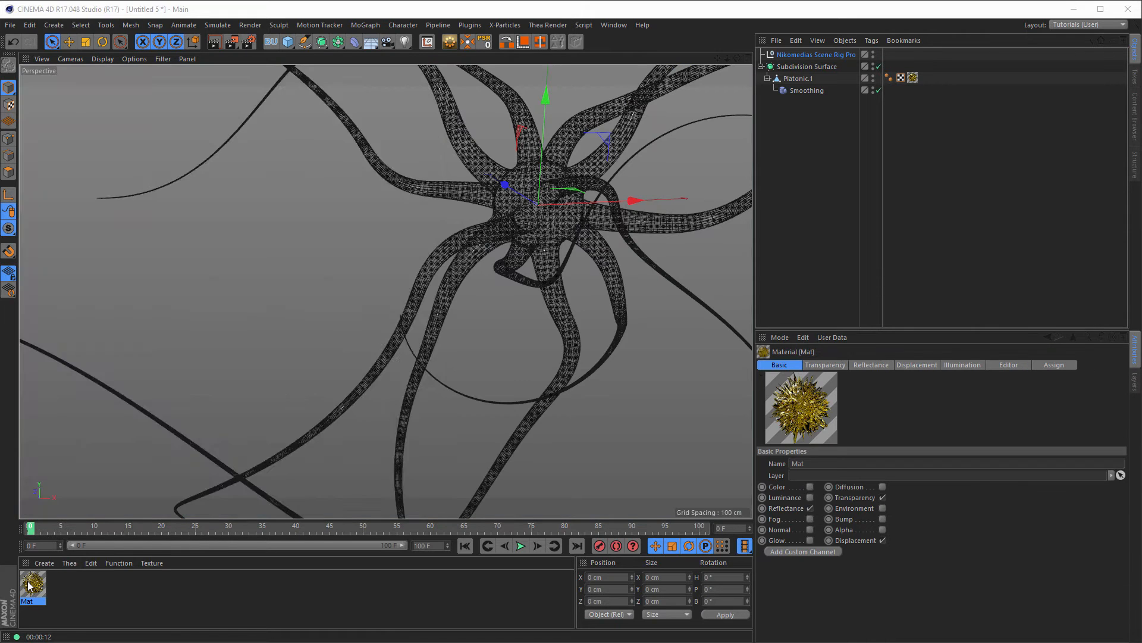
double_click(28, 585)
drag(248, 80, 730, 113)
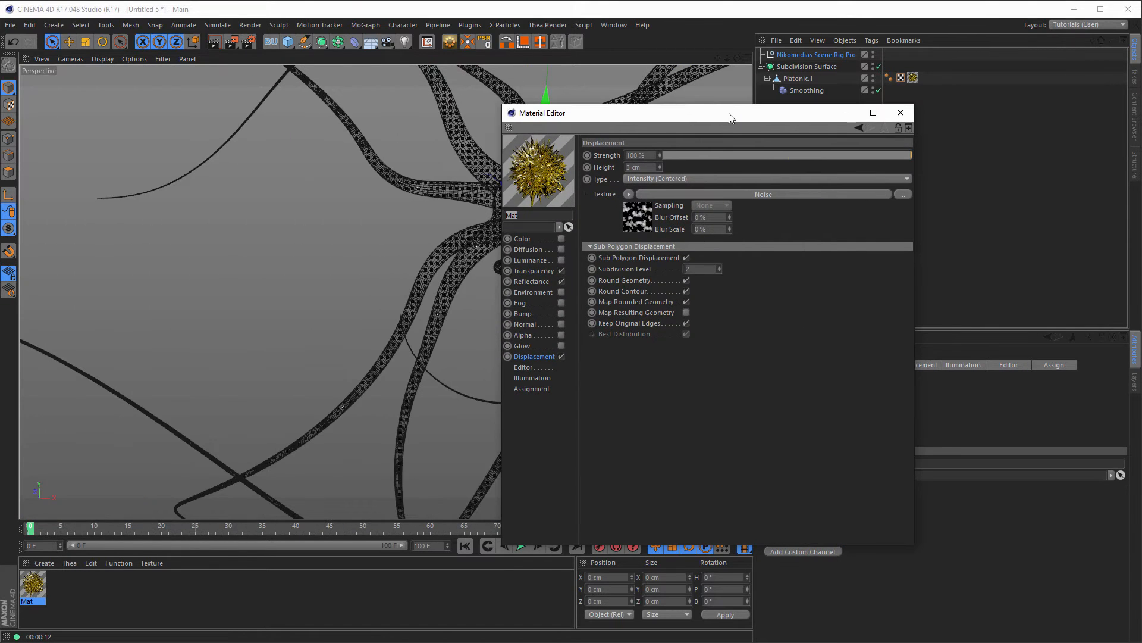
click(546, 271)
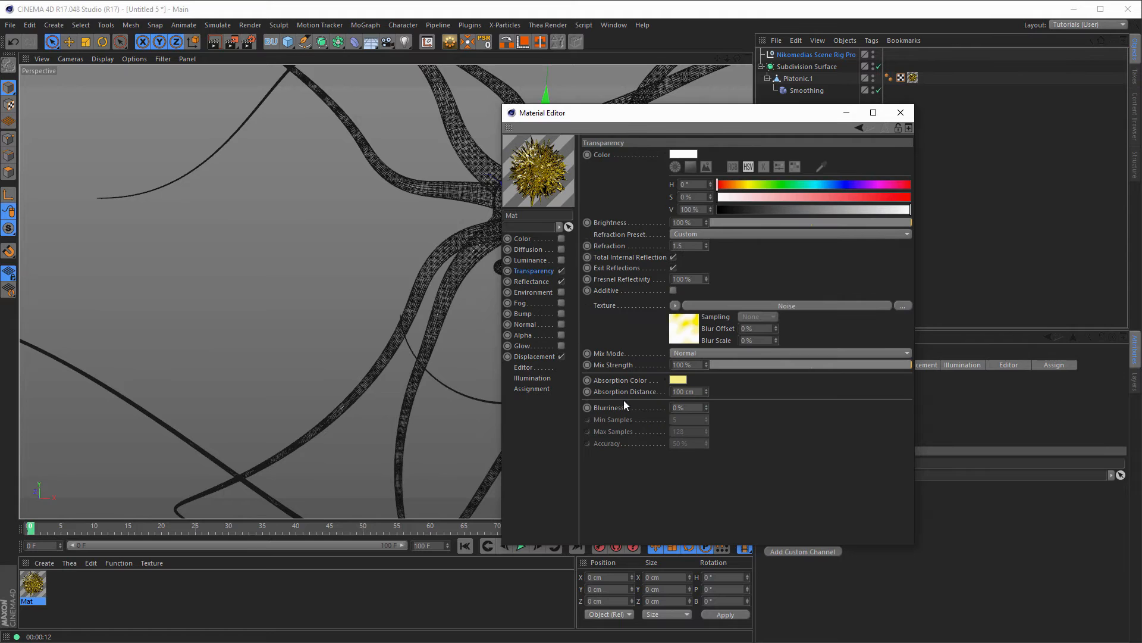
click(676, 392)
text(25)
key(Return)
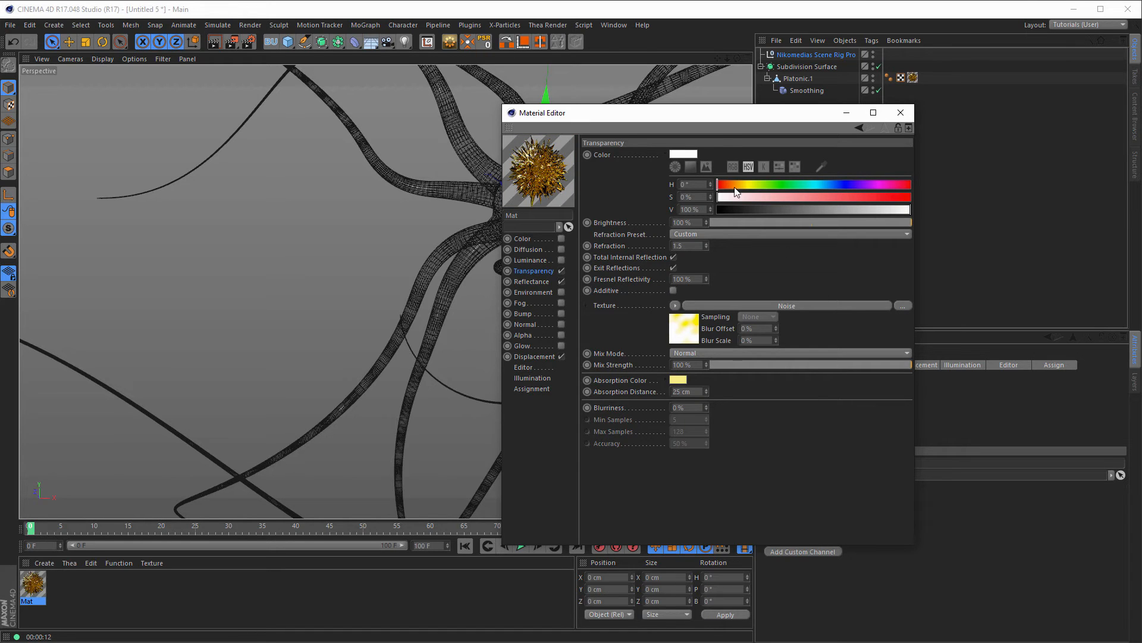
drag(677, 117, 919, 146)
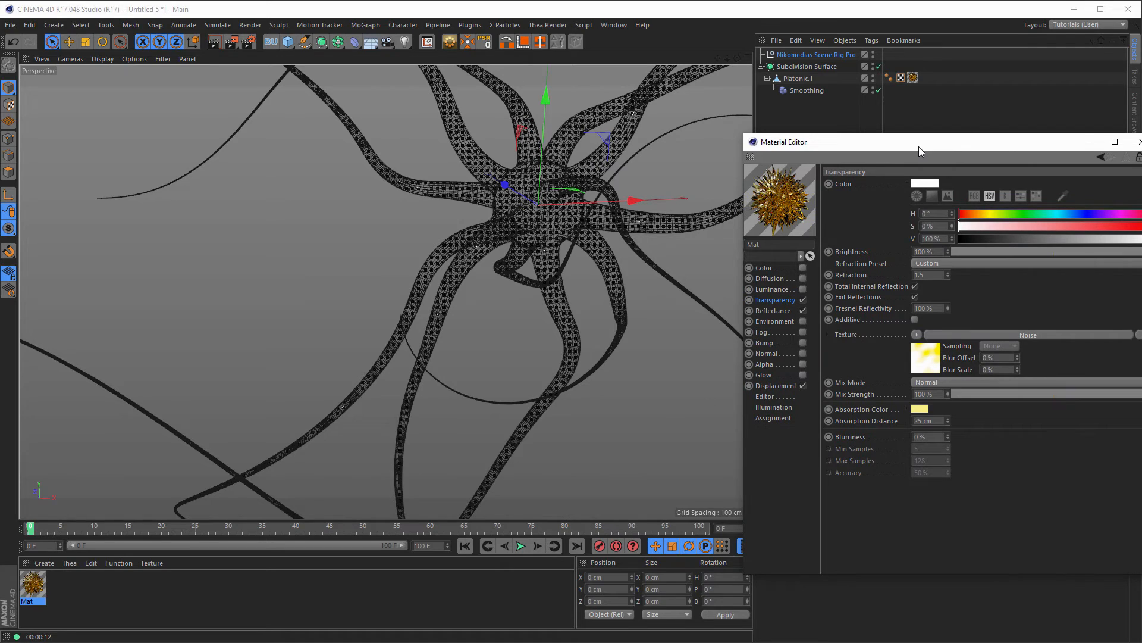
key(ctrl+r)
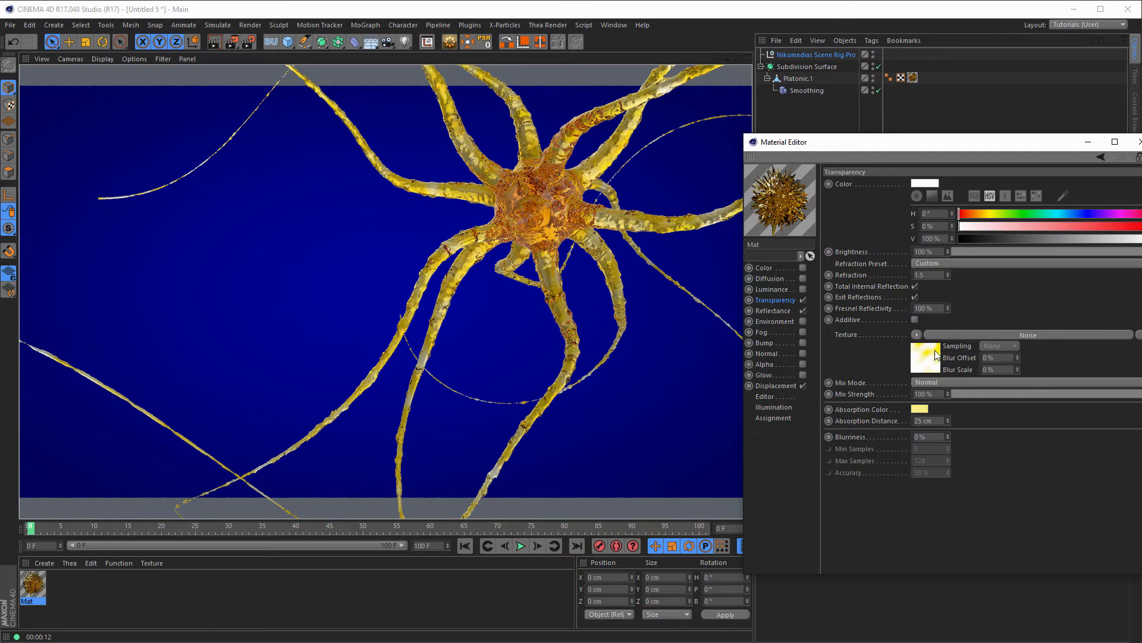
Step: Change Mat's Absorption Distance to 40 cm and close the Material Editor
double_click(927, 421)
text(40)
key(Return)
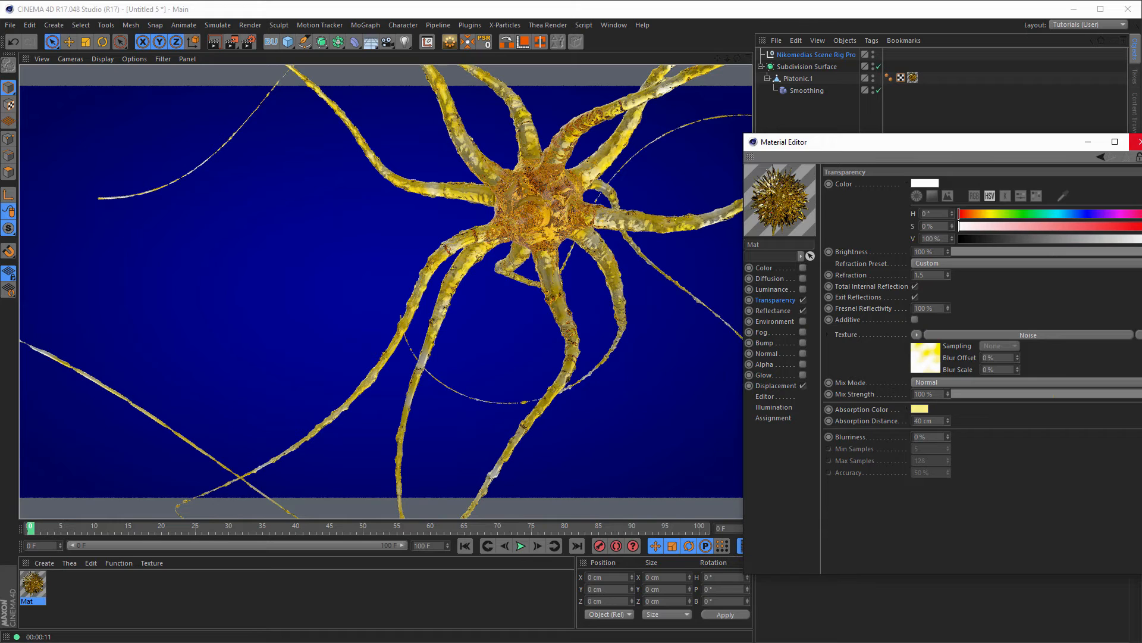
click(1137, 141)
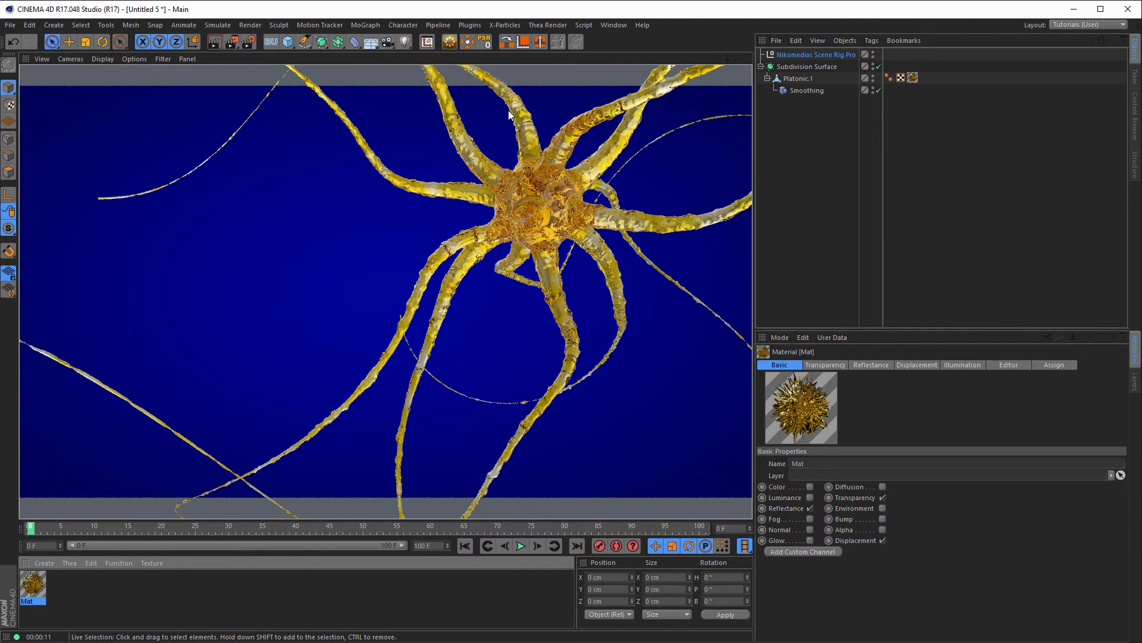
Step: Add a camera, look through it, and frame the neuron by orbiting and panning
click(388, 41)
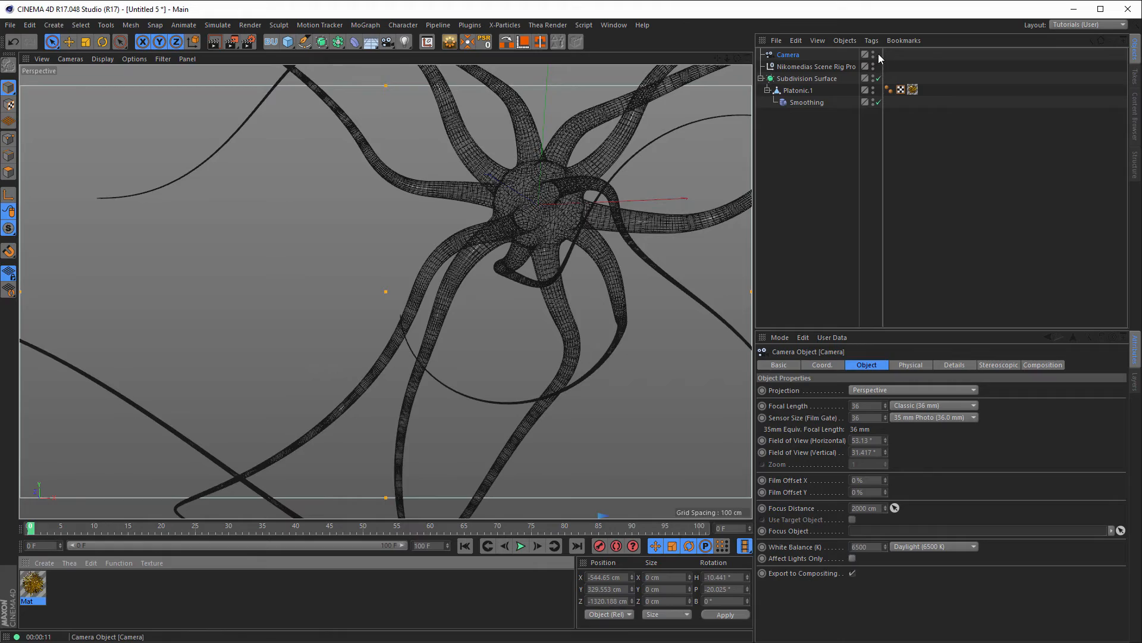
alt+drag(596, 188, 550, 184)
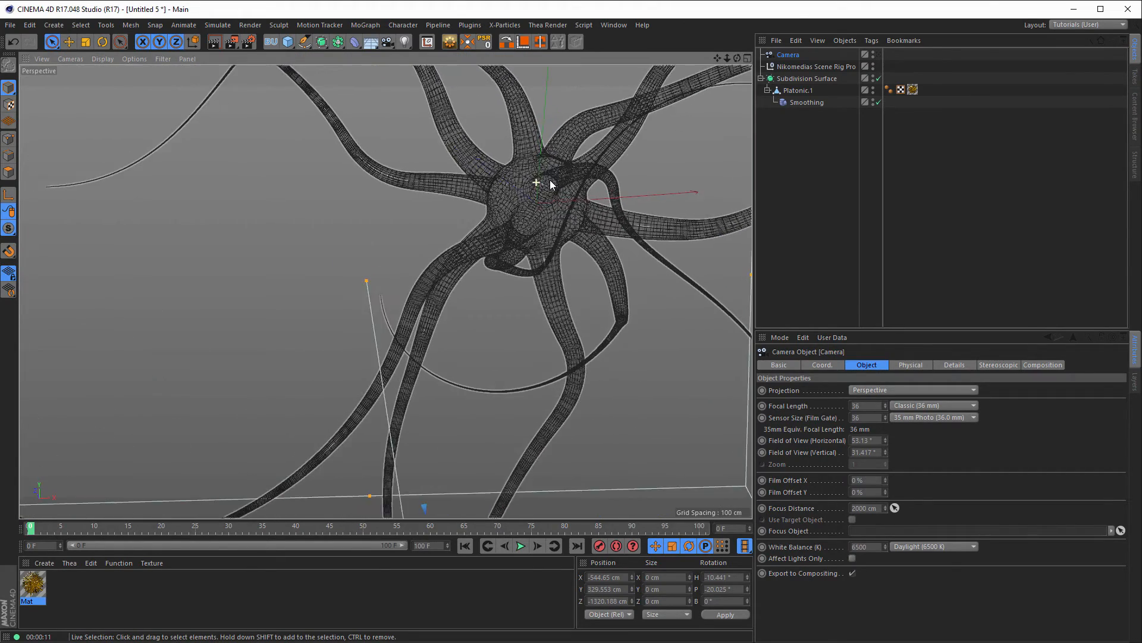
click(878, 54)
mouse_move(562, 182)
alt+mouse_down()
mouse_move(585, 156)
mouse_move(566, 166)
mouse_move(566, 182)
alt+mouse_up()
alt+right_drag(566, 180, 548, 188)
alt+middle_drag(548, 188, 547, 191)
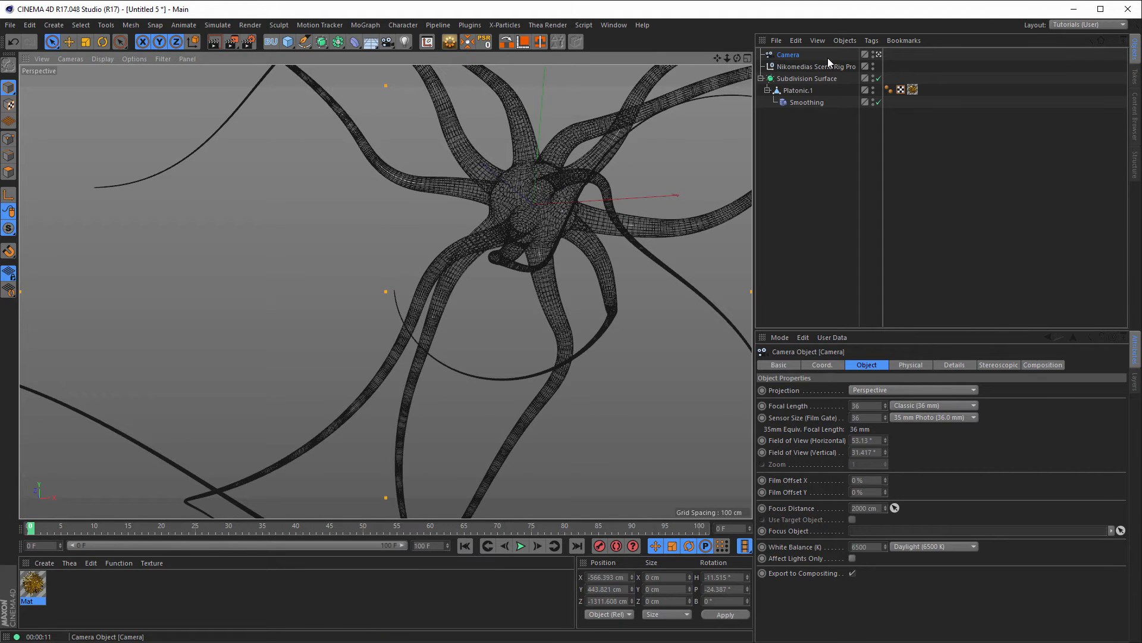
Step: Add a Protection tag to the Camera so its framing is locked
right_click(791, 55)
mouse_move(891, 63)
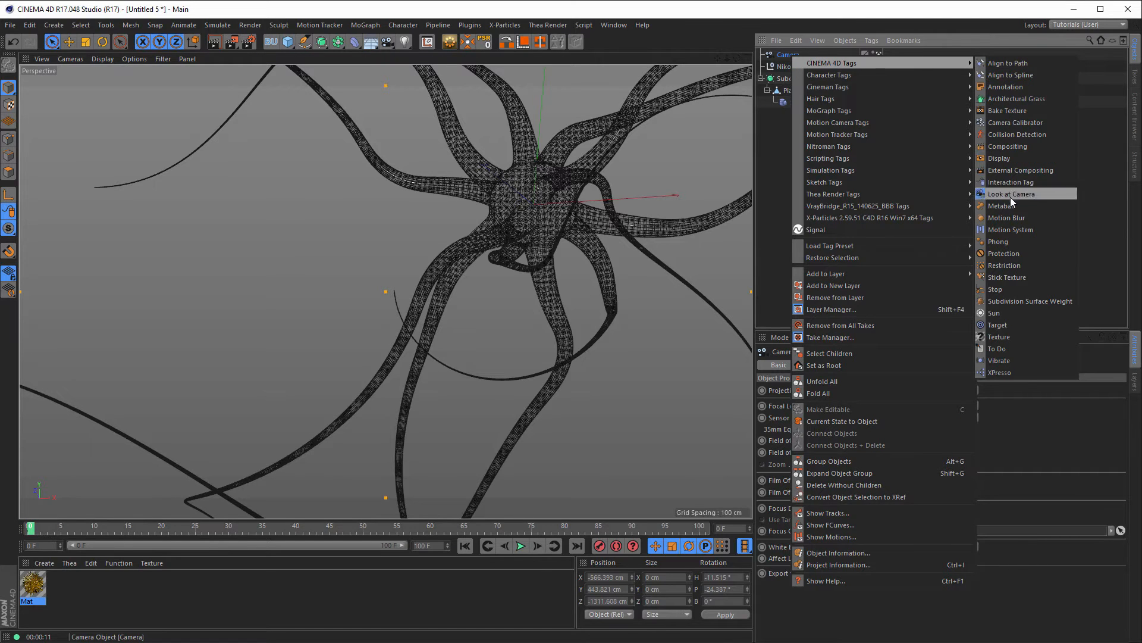
click(1008, 253)
click(792, 54)
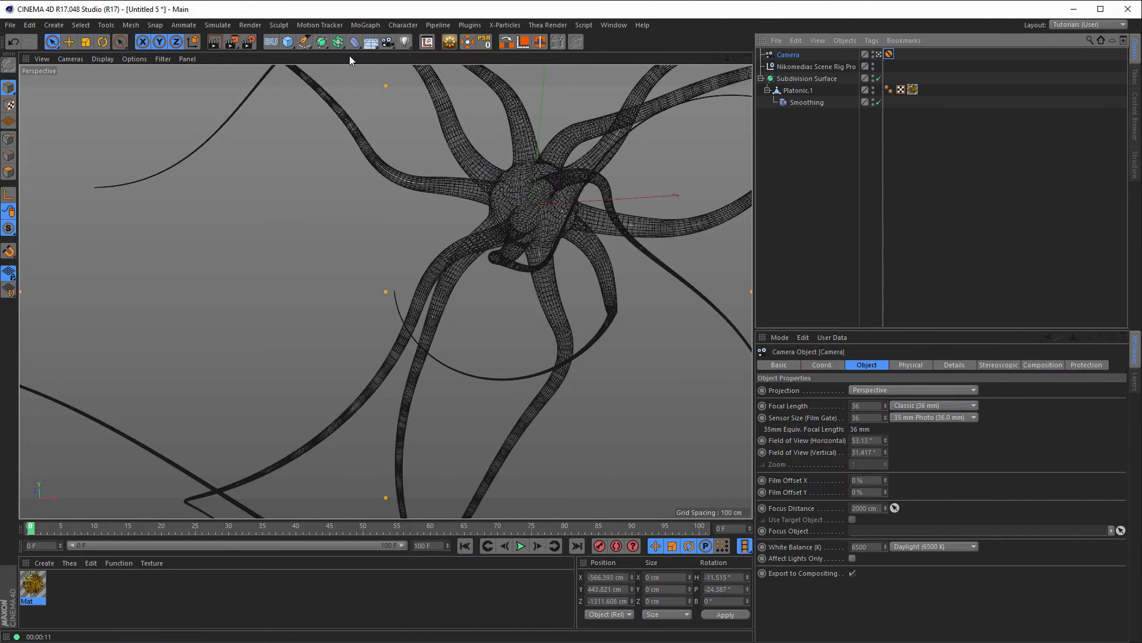
Step: Add a Null object and rename it Focus
click(287, 43)
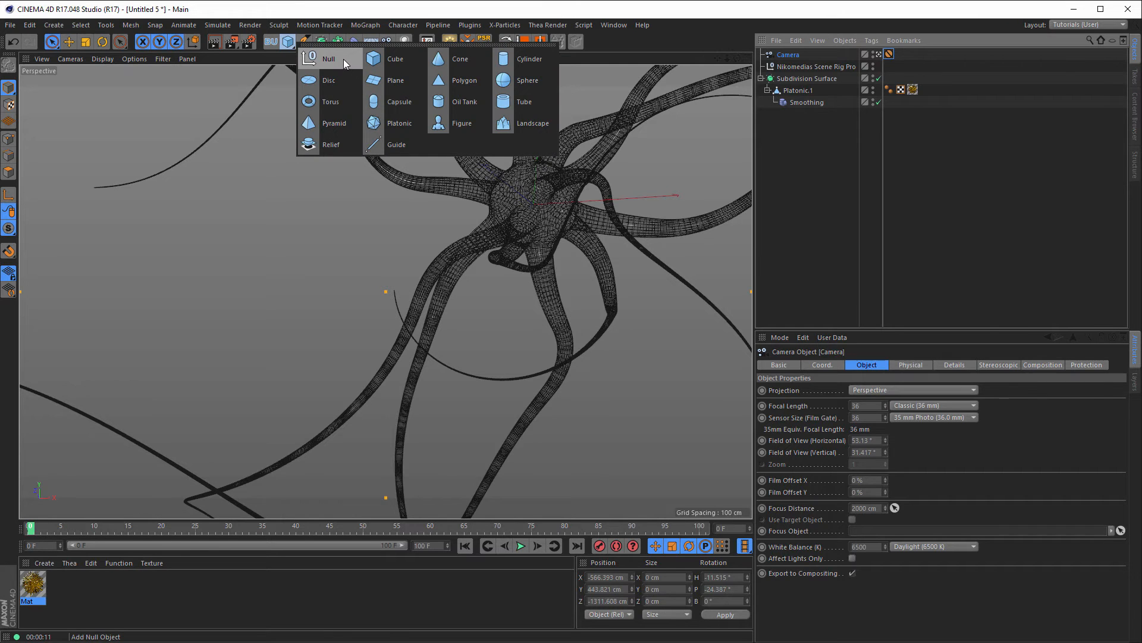
click(344, 58)
double_click(788, 55)
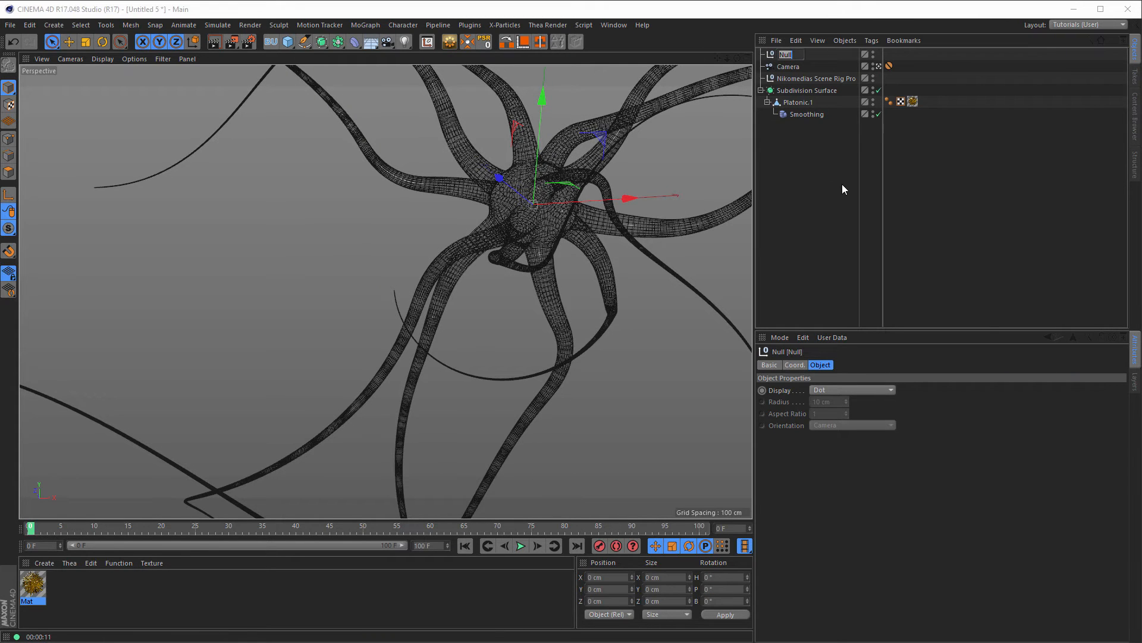
key(BackSpace)
text(Focus)
key(Return)
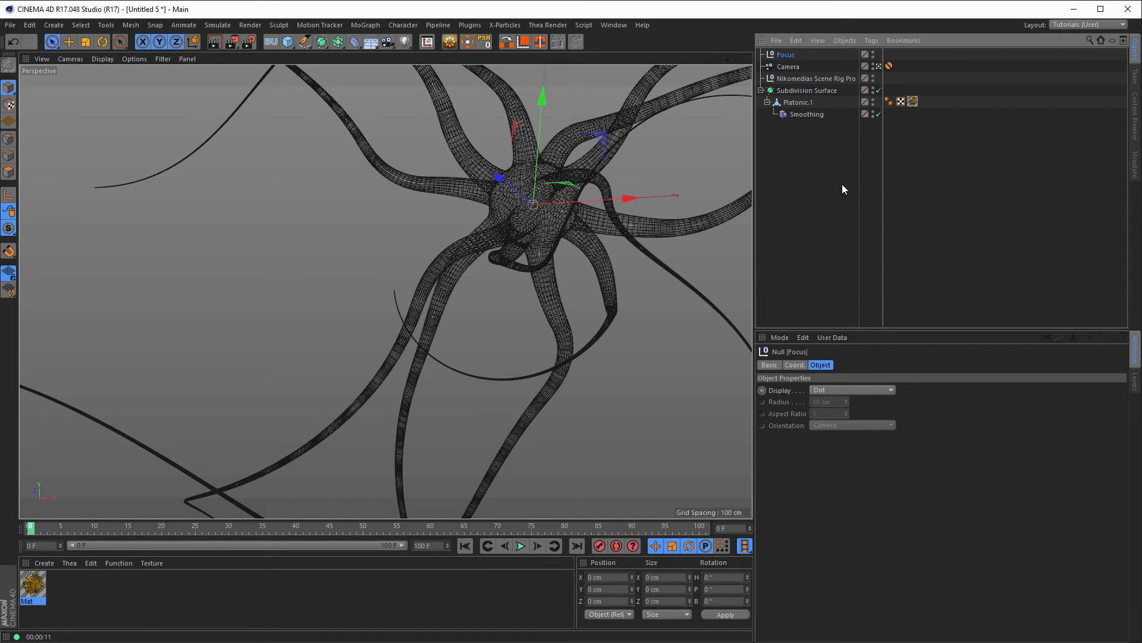
Step: Move Focus onto the neuron's body in Top view and set it as the Camera's Focus Object
middle_click(539, 224)
middle_click(528, 248)
alt+middle_drag(484, 262, 521, 205)
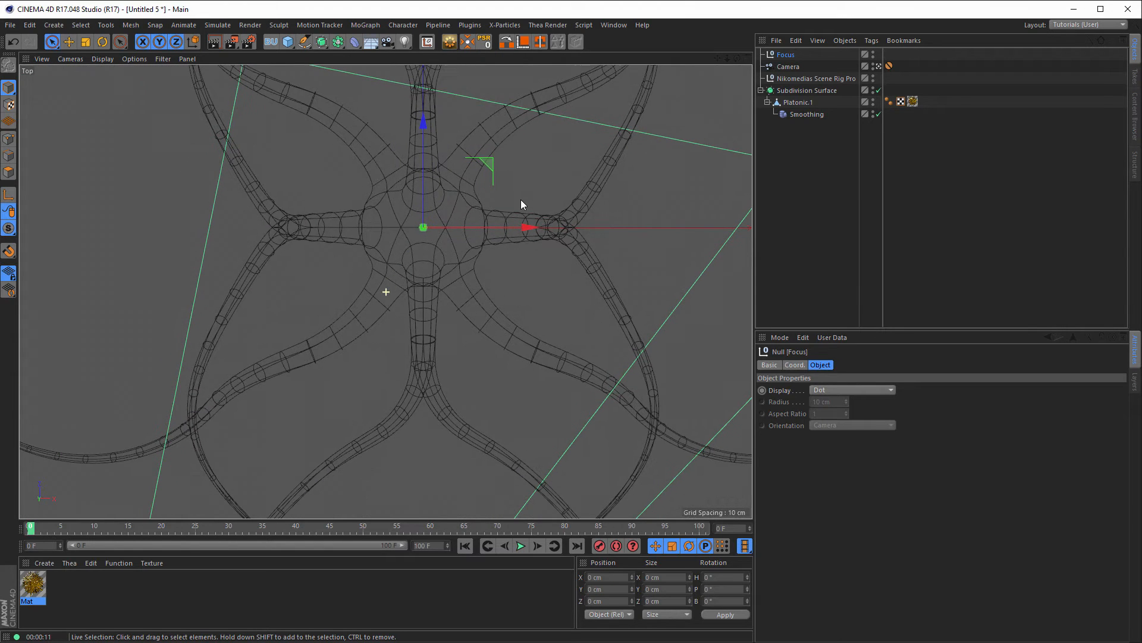
drag(426, 123, 425, 173)
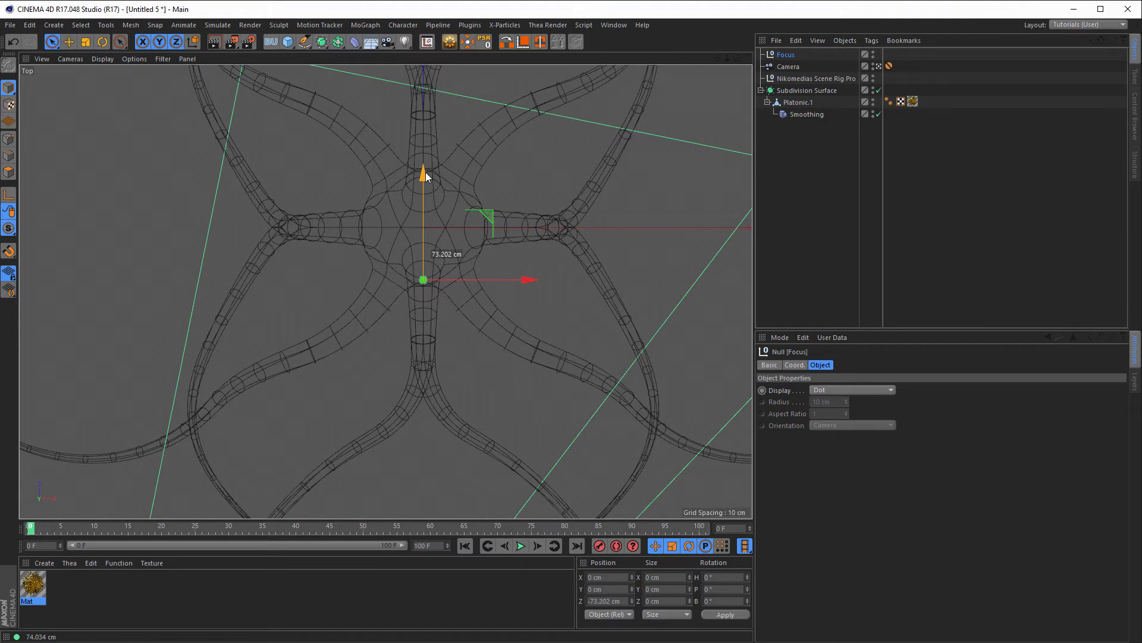
middle_click(491, 198)
alt+middle_drag(342, 188, 310, 183)
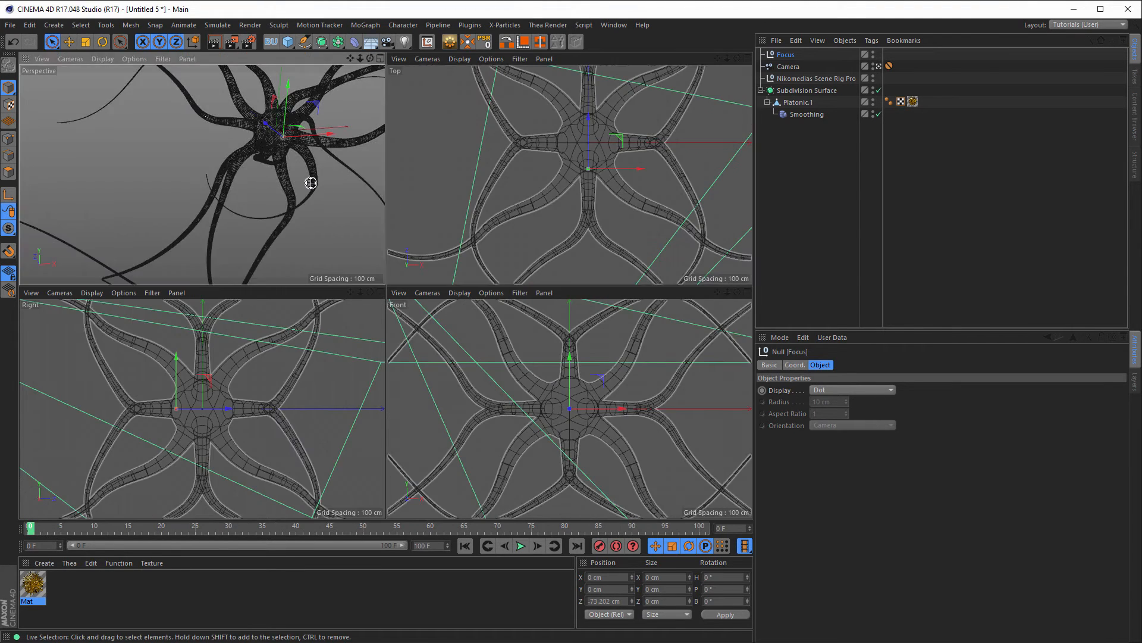
middle_click(311, 183)
click(789, 67)
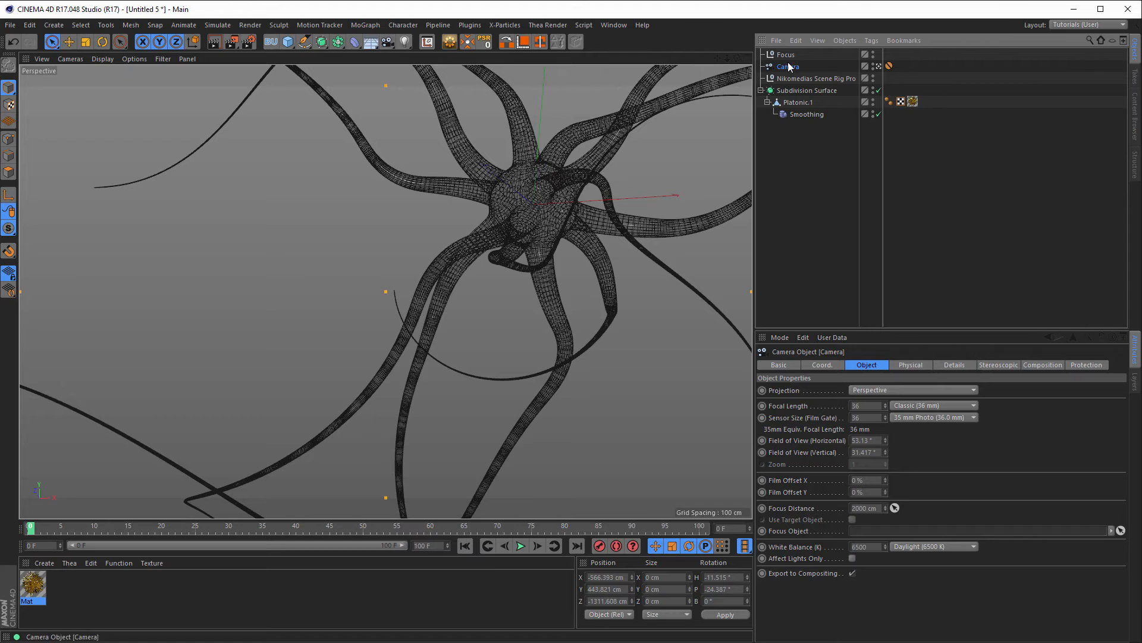
drag(786, 54, 857, 531)
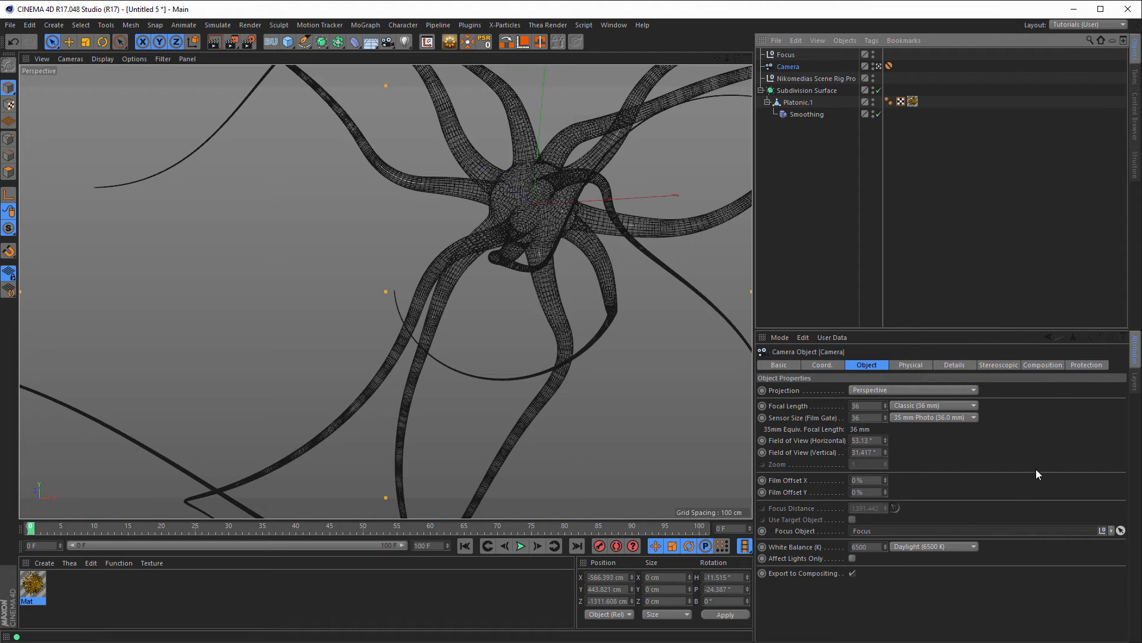
Step: Enter a new F-Stop value on the camera's Physical lens tab
click(914, 367)
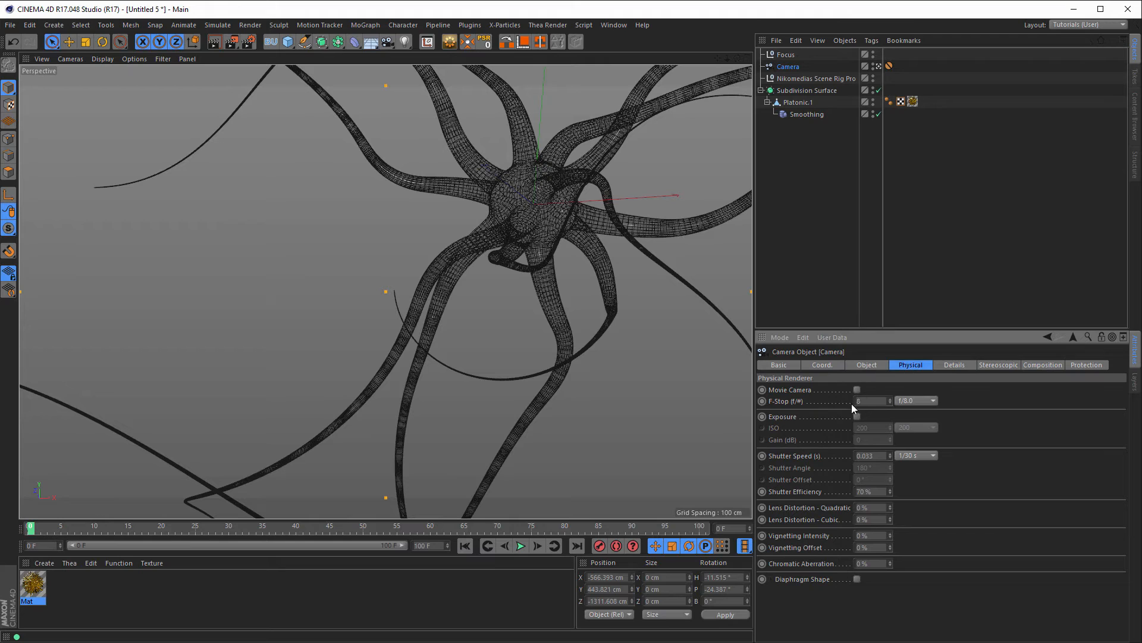
text(3.25)
key(Return)
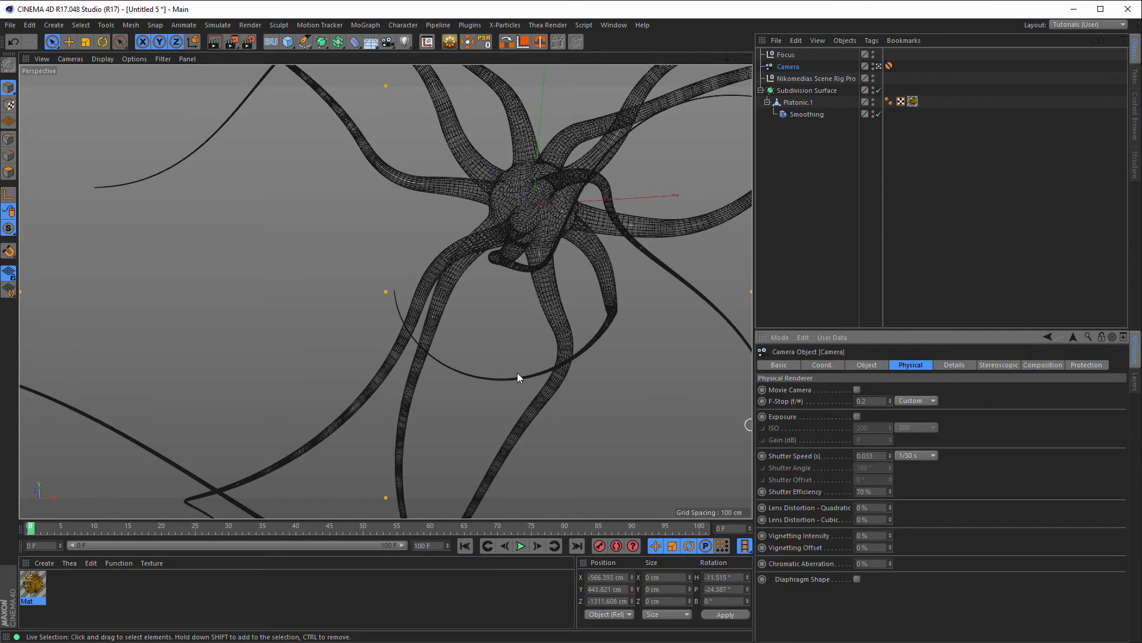
Step: Enable Depth Of Field for the Physical renderer and set output width to 1000 (1000 × 562)
click(251, 42)
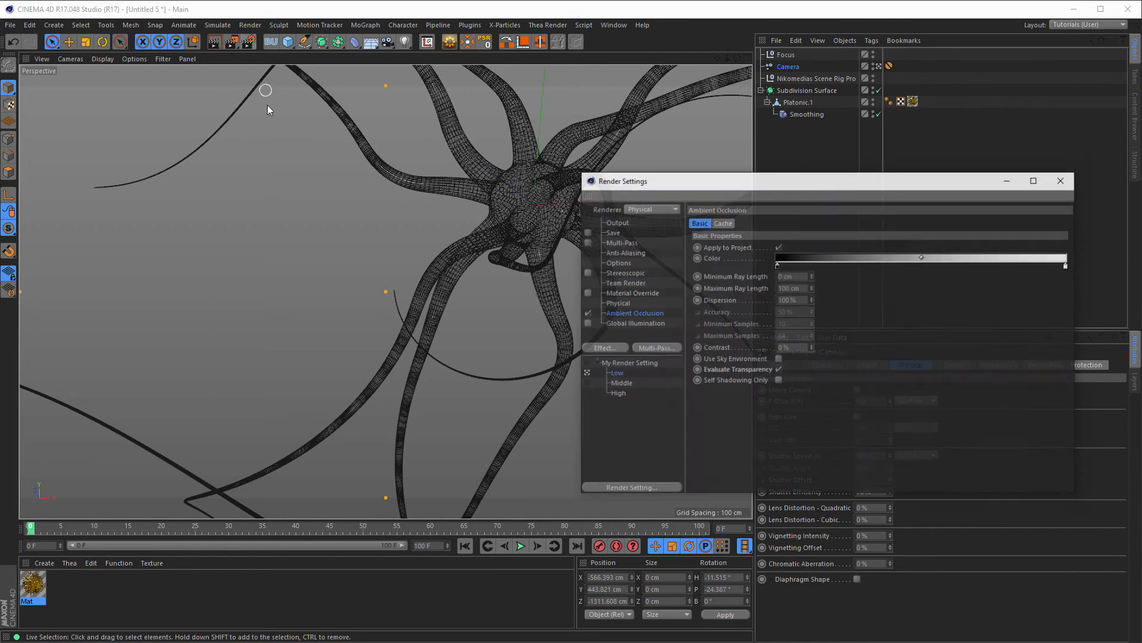
click(617, 303)
click(832, 247)
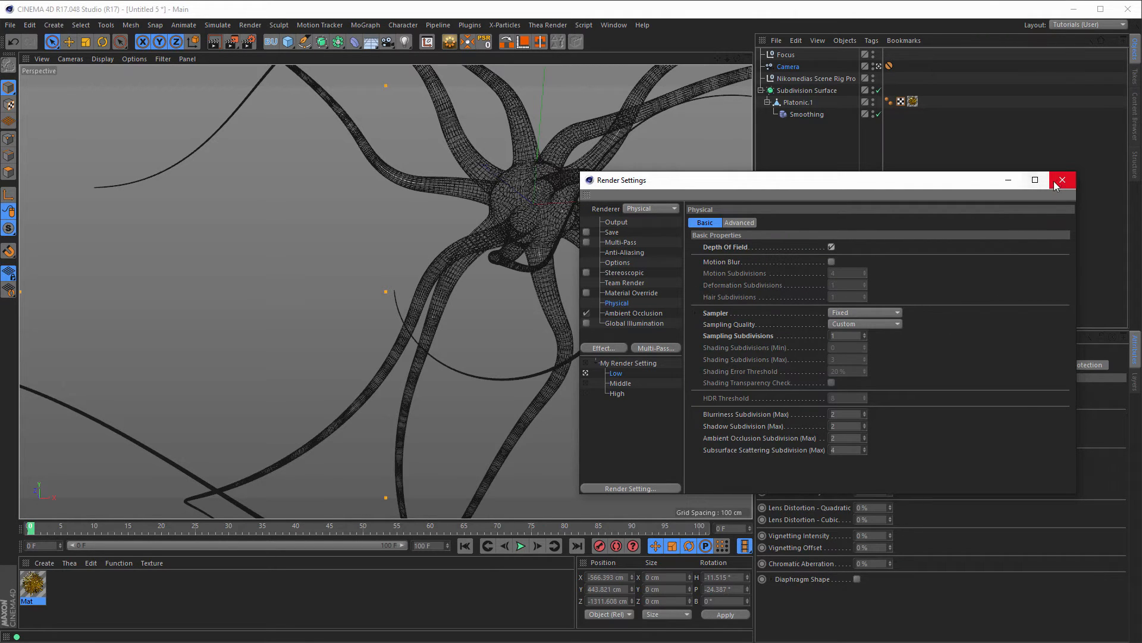
click(637, 222)
drag(762, 234, 690, 244)
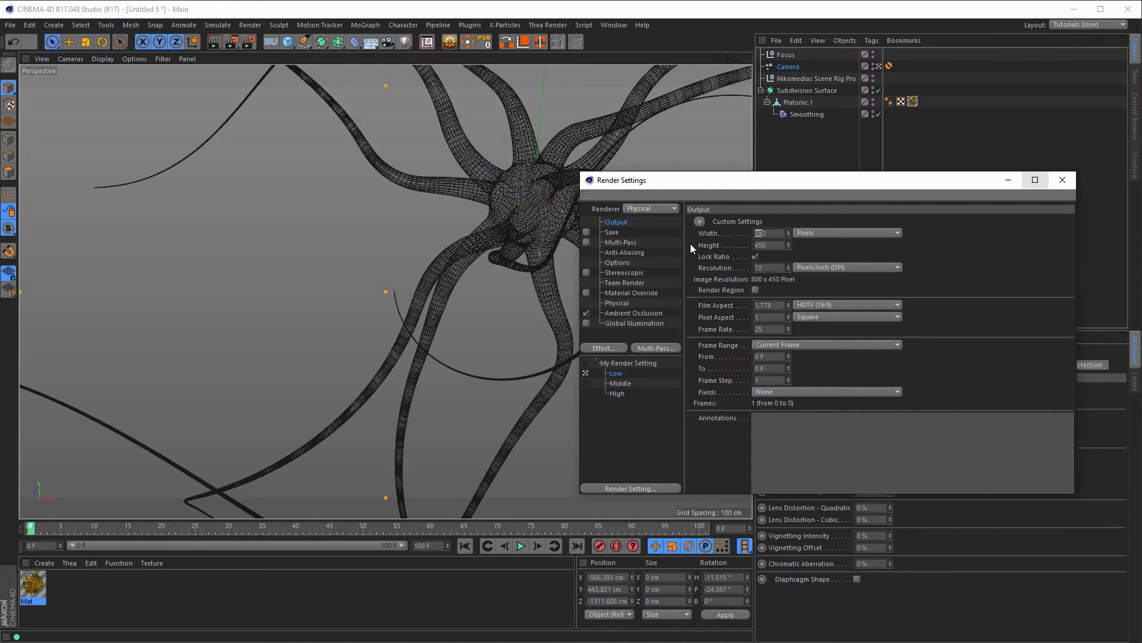
text(1000)
key(Return)
click(1068, 182)
Step: Edit the F-Stop once more and start a full render in the Picture Viewer
text(8)
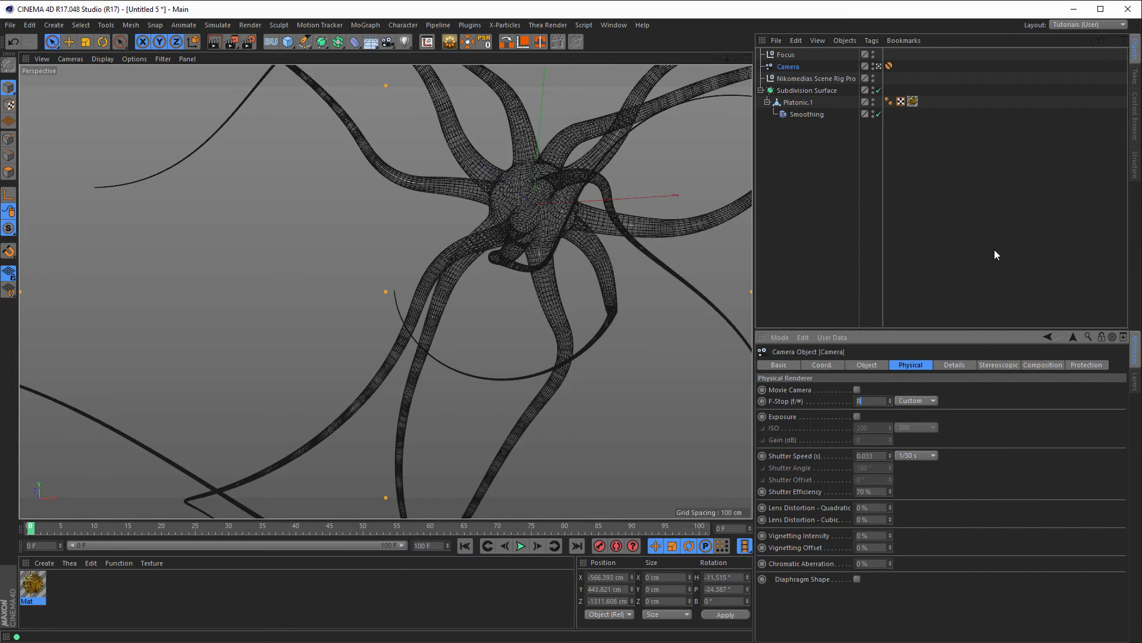
click(919, 213)
key(shift+r)
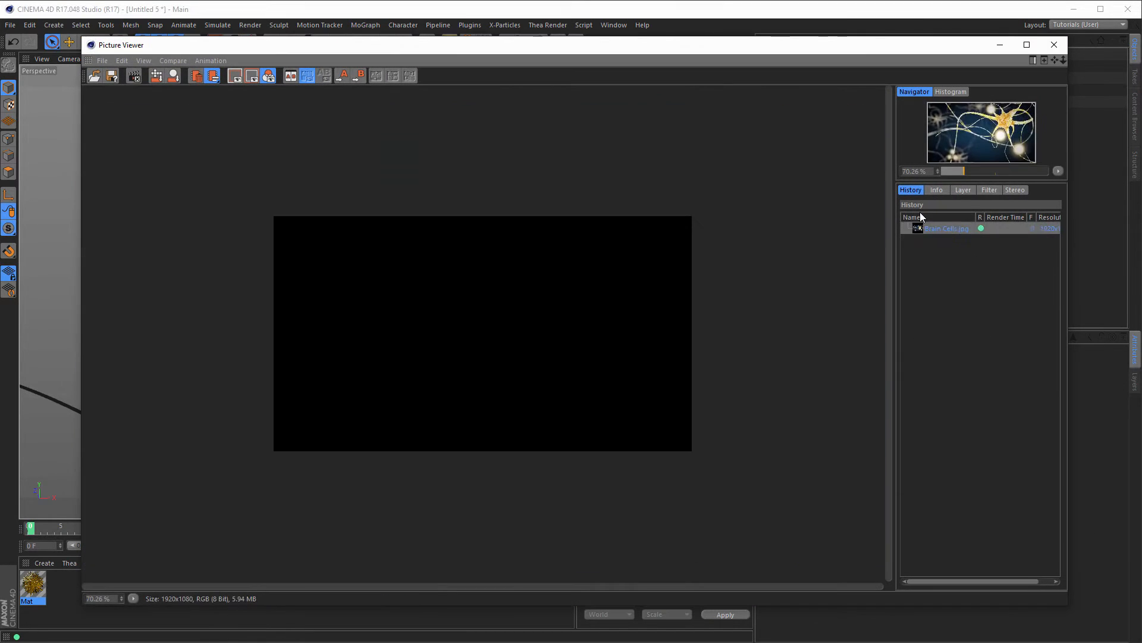
Step: View the render at 100% and arrange the Picture Viewer beside the camera's settings
click(134, 597)
click(169, 551)
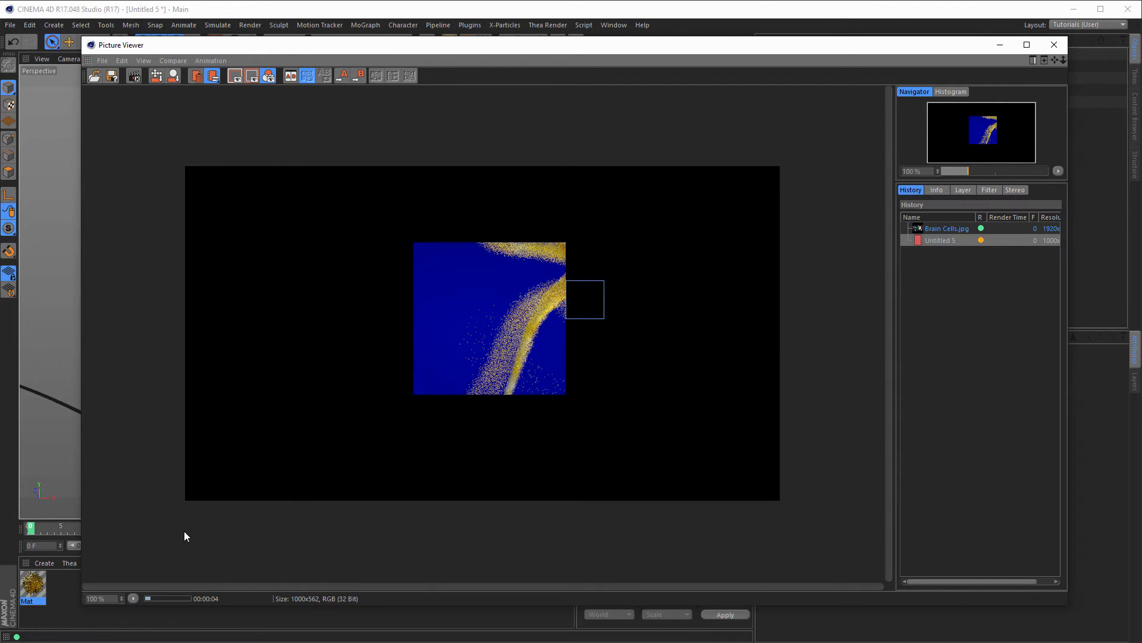
drag(83, 40, 233, 156)
drag(394, 163, 379, 96)
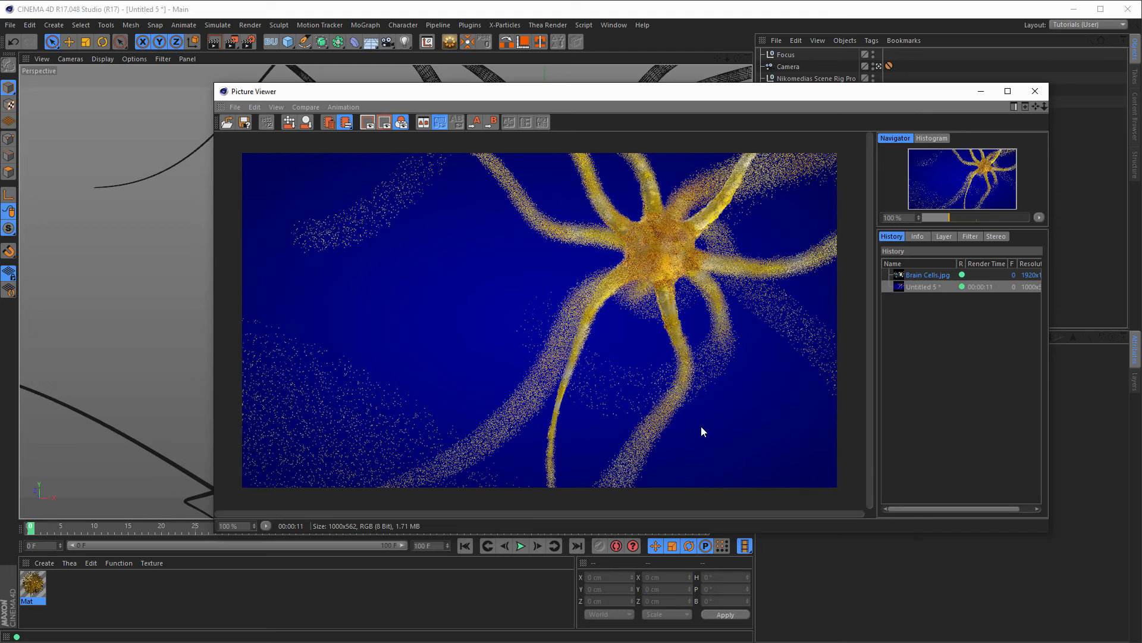
drag(868, 95, 761, 166)
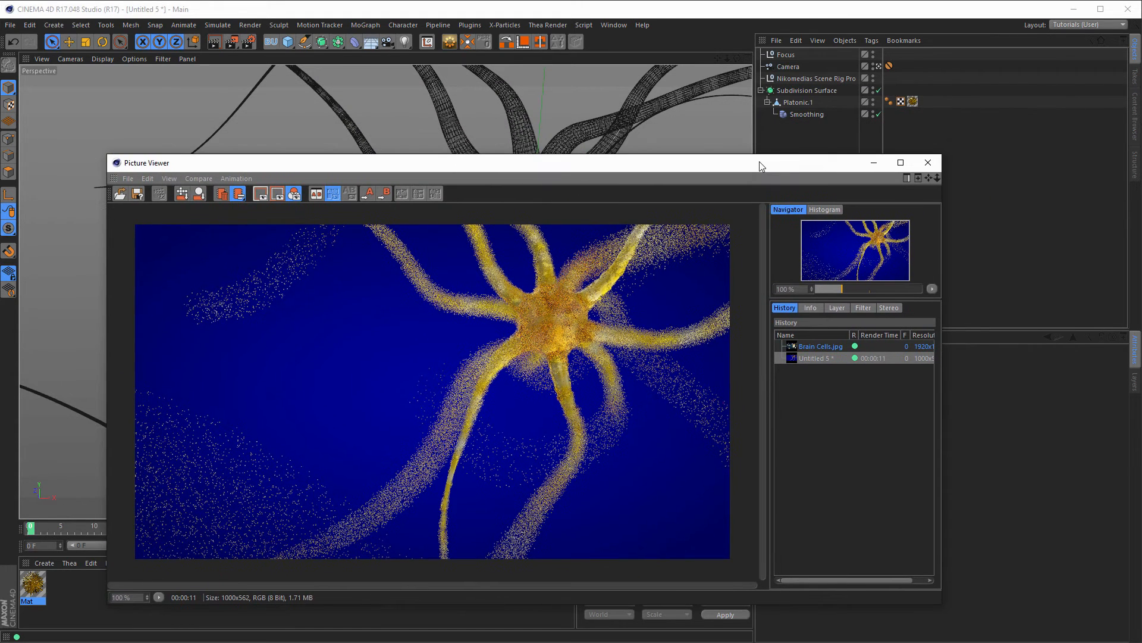
click(791, 65)
drag(783, 168, 801, 525)
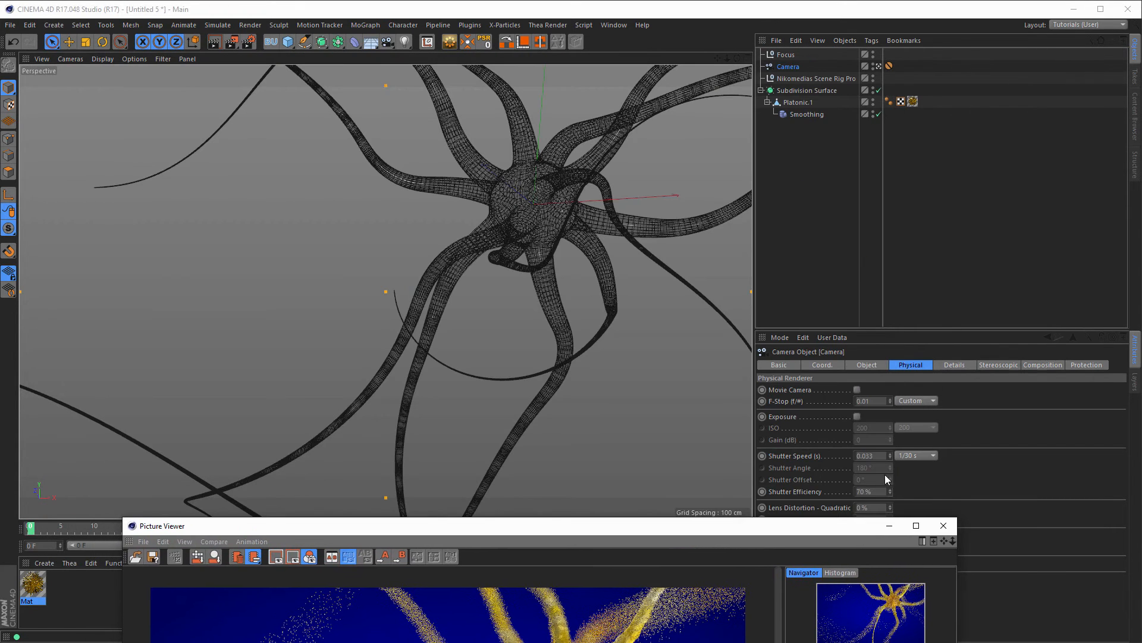
Step: Set the camera's F-Stop to 0.2, re-render, then close the Picture Viewer
double_click(871, 401)
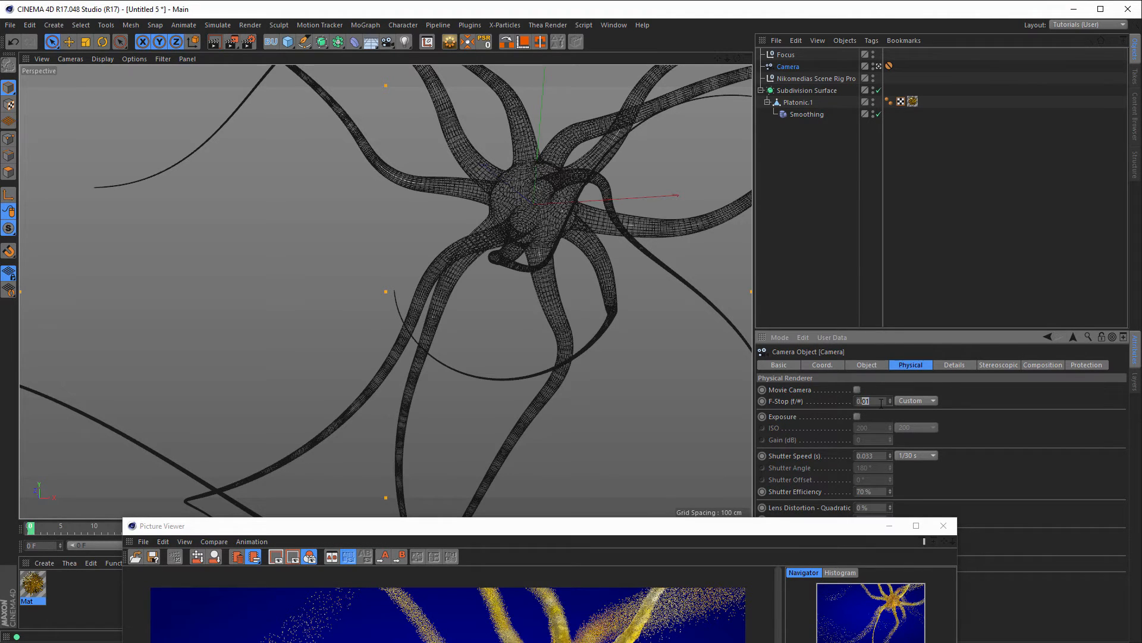
text(2)
drag(798, 528, 796, 90)
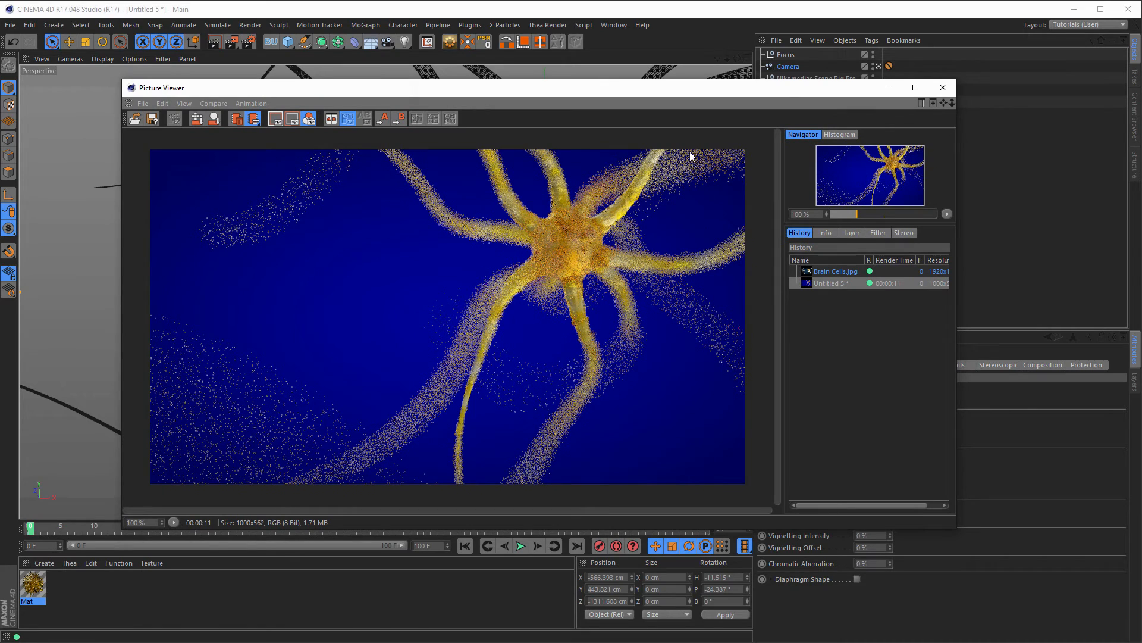
key(shift+r)
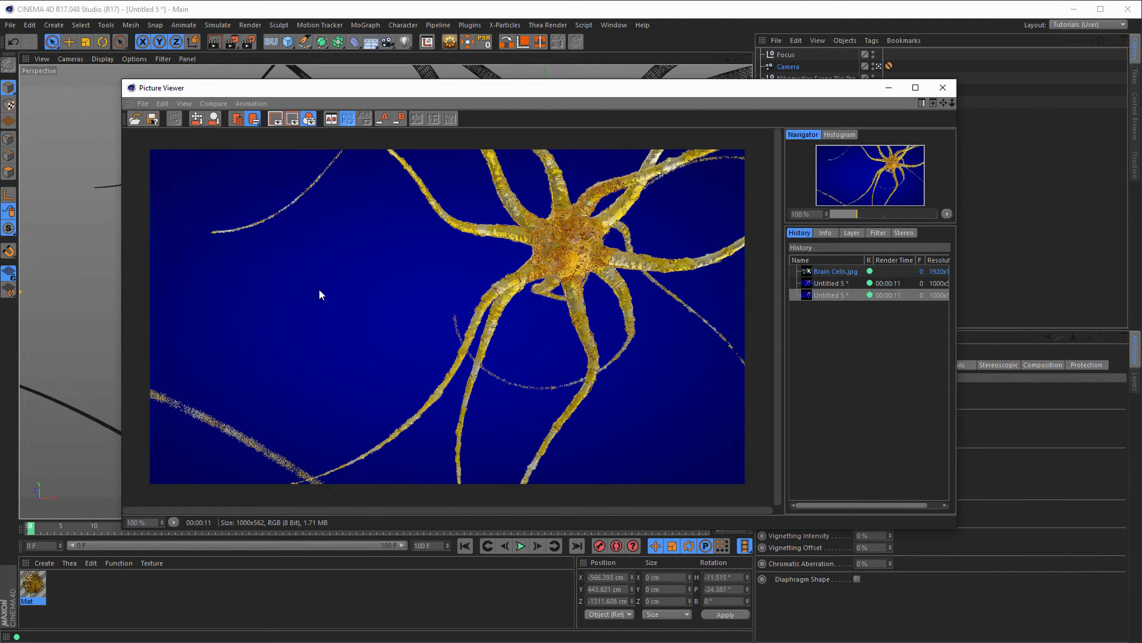
click(942, 93)
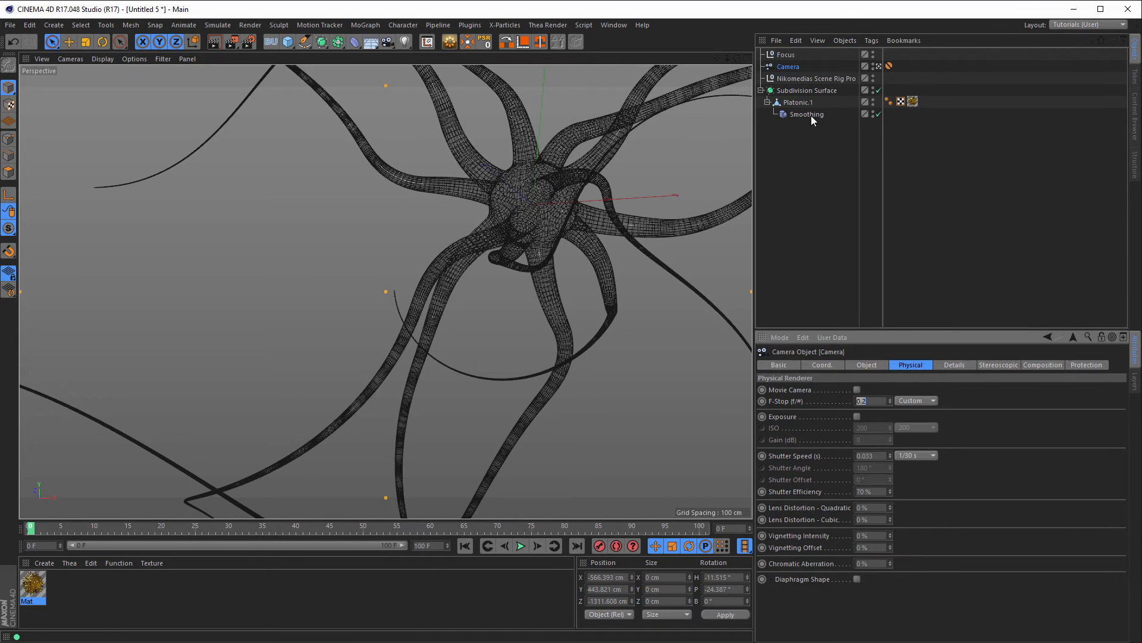
Step: Bake the Platonic.1 neuron into a standalone copy and expand the copy's hierarchy
click(799, 101)
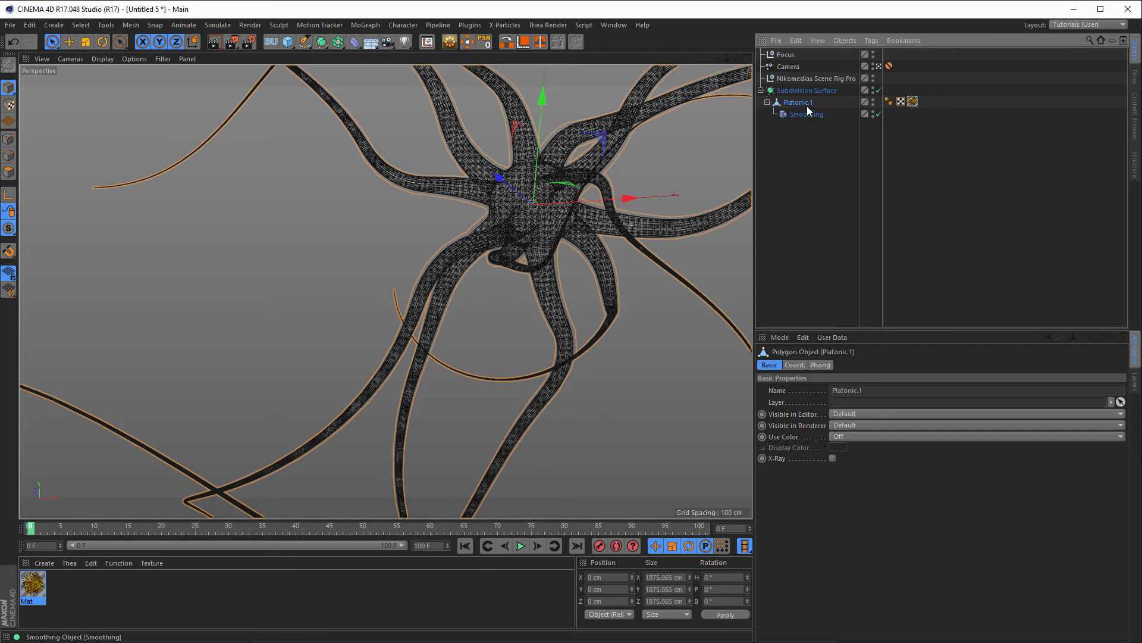
right_click(795, 103)
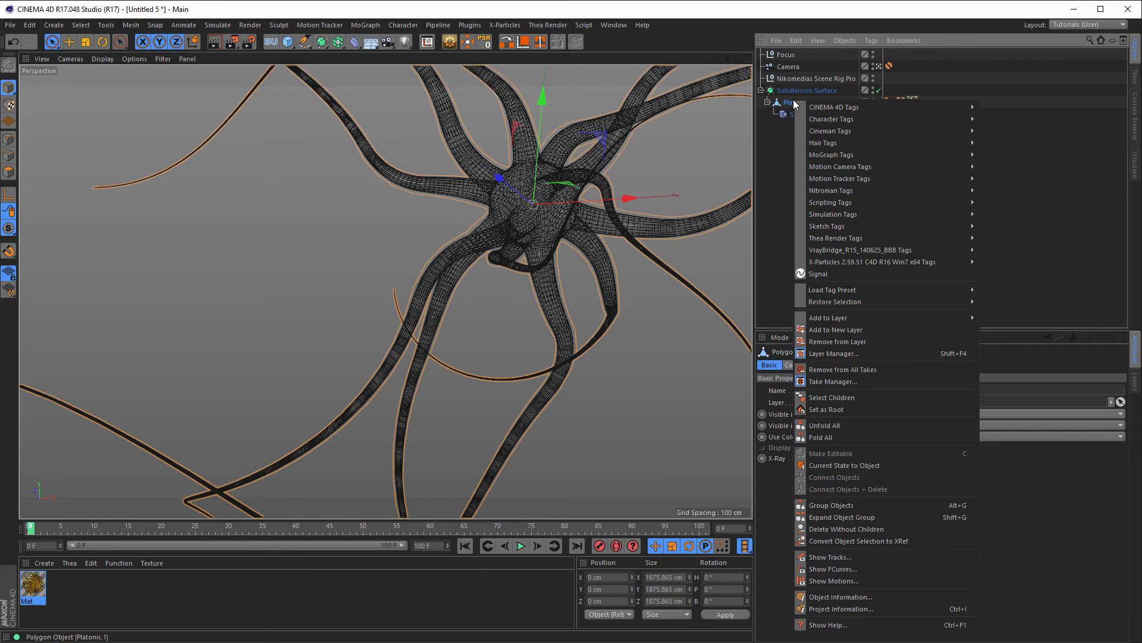
click(839, 464)
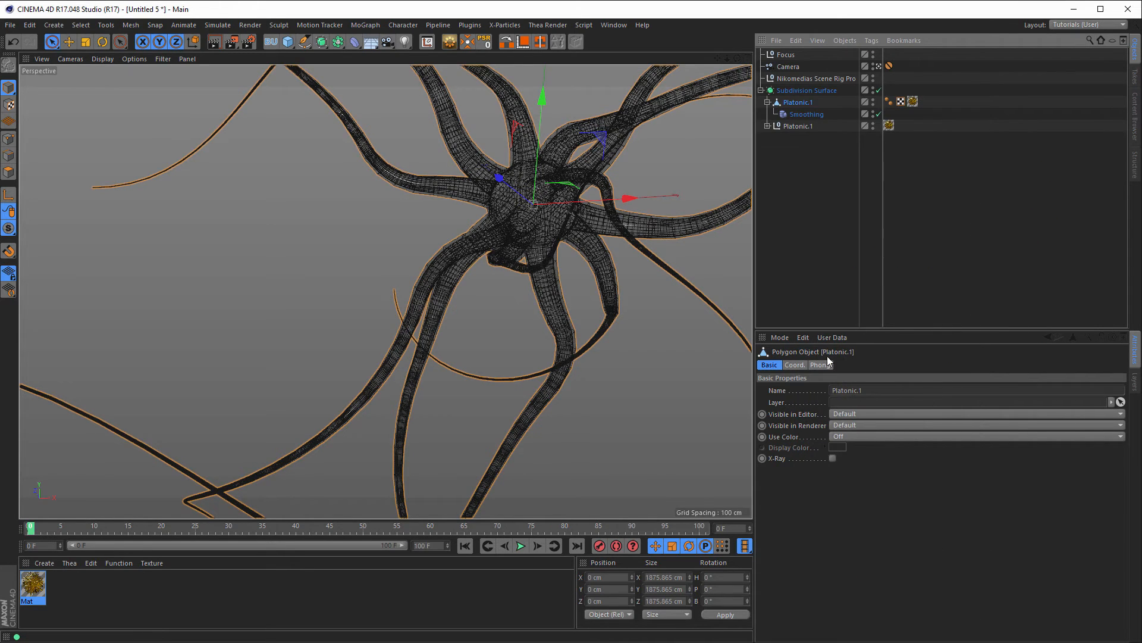
click(767, 104)
click(767, 113)
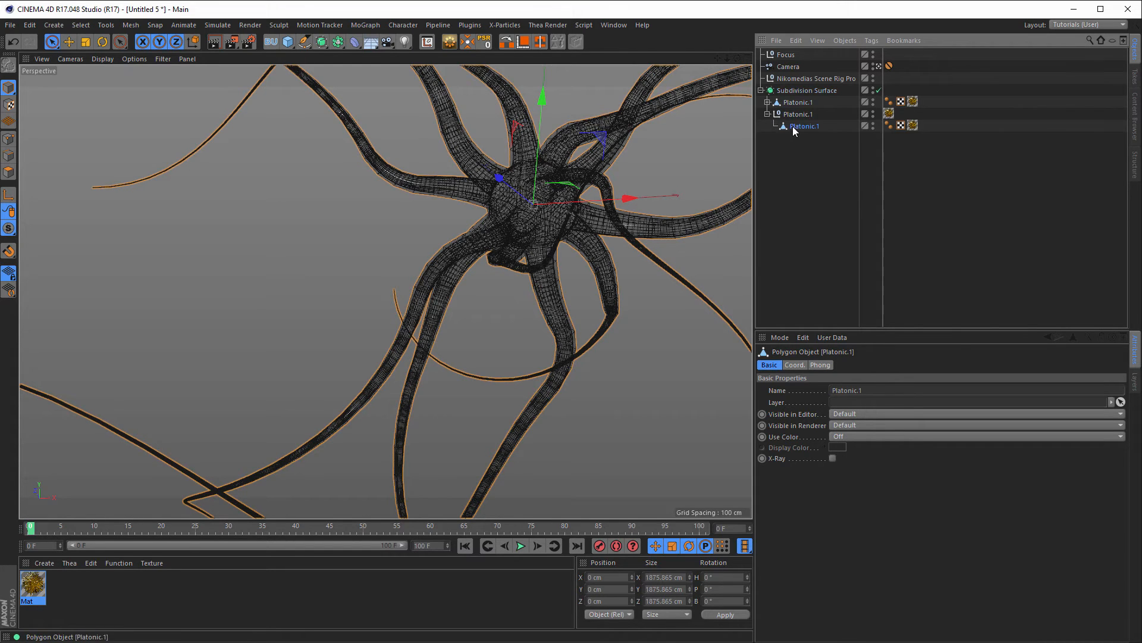
Step: Delete the leftover Platonic.1 null and remove the lower Platonic.1's Mat texture tag
click(792, 114)
key(Delete)
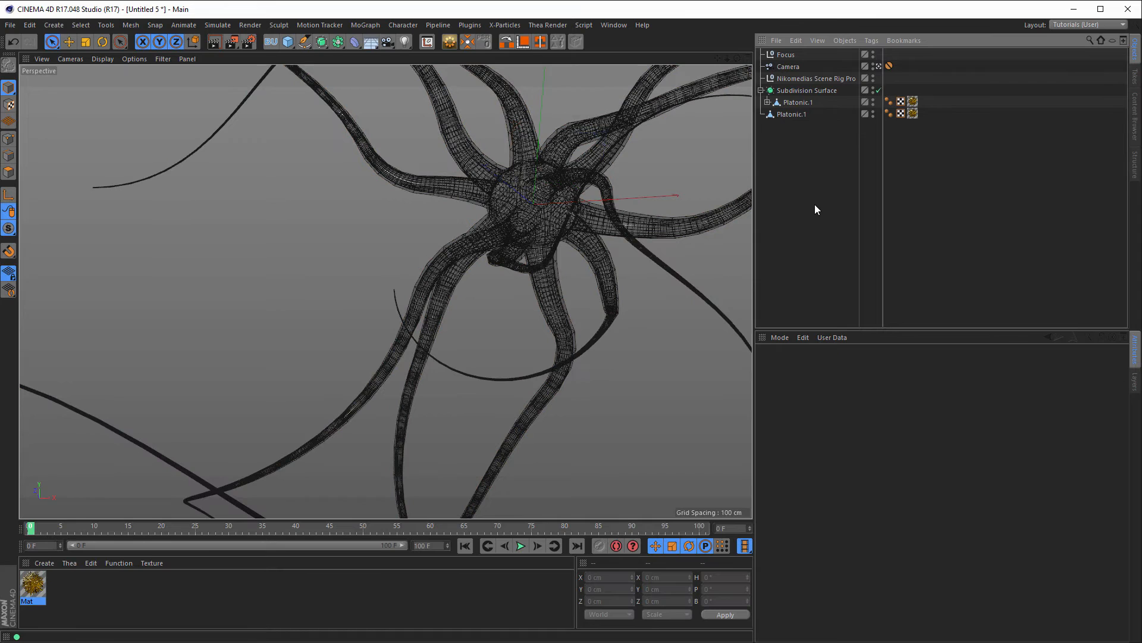
click(912, 114)
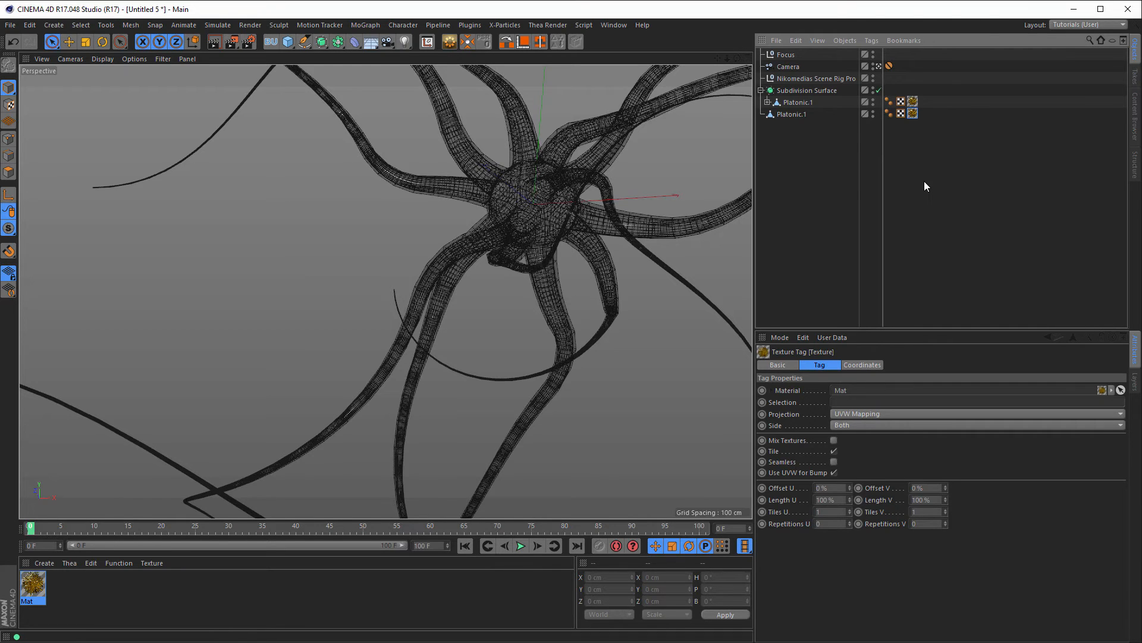
key(Delete)
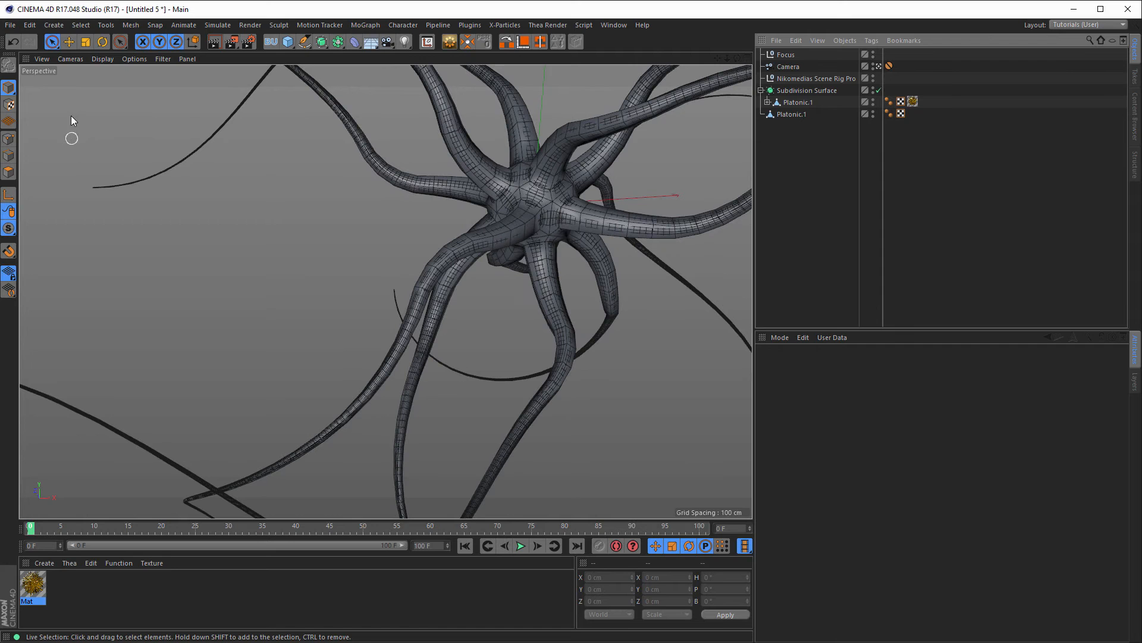
click(70, 43)
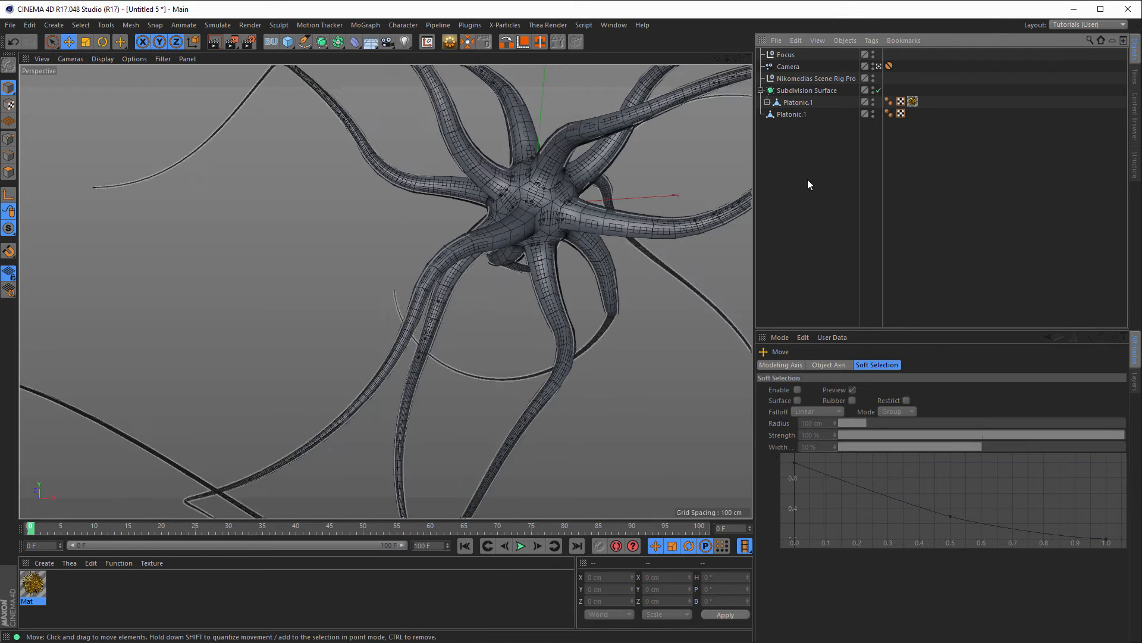
Step: Move the Platonic.1 copy away from the main neuron, to about X 825, Y 197, Z 2613 cm
click(793, 114)
drag(501, 177, 351, 95)
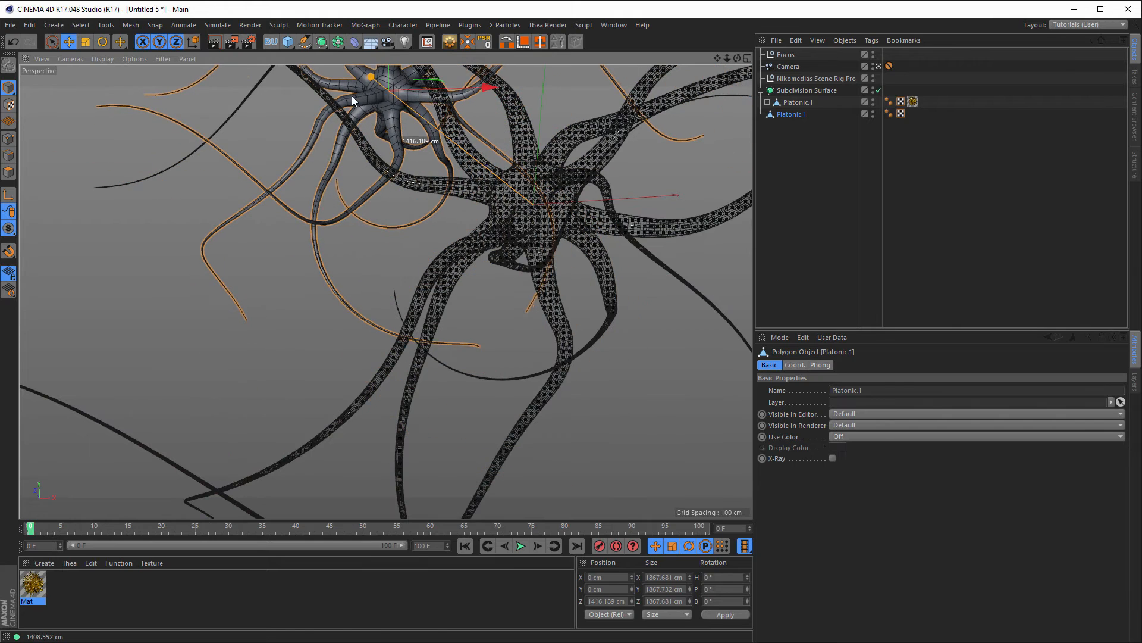
drag(498, 102, 245, 105)
drag(166, 82, 151, 132)
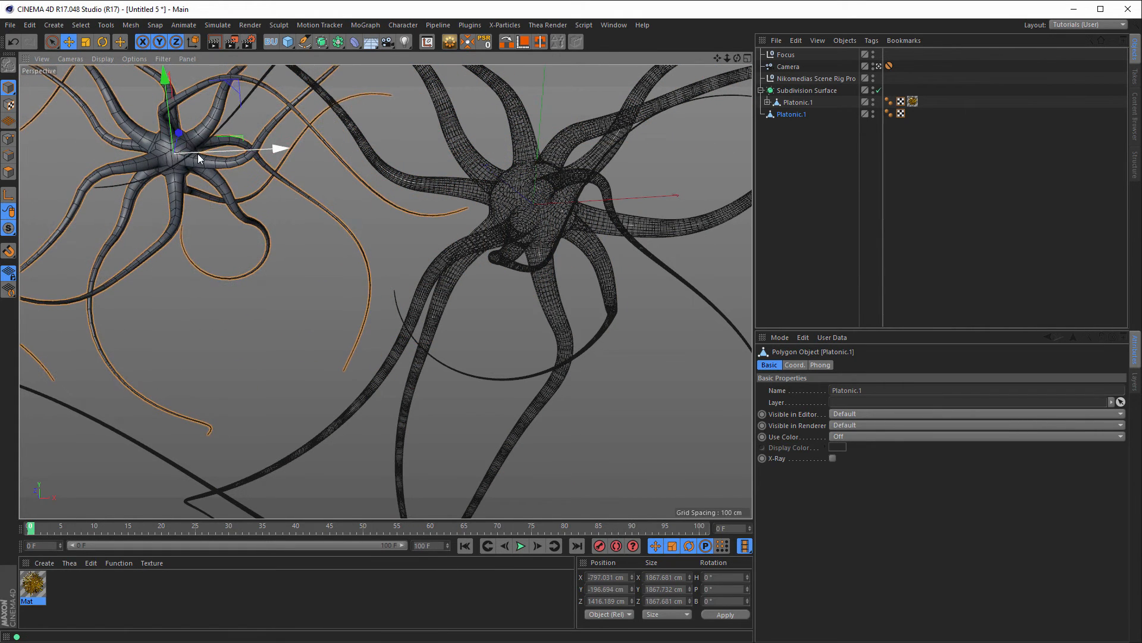
middle_click(263, 151)
middle_click(487, 205)
alt+right_drag(489, 203, 346, 212)
alt+middle_drag(420, 212, 389, 384)
drag(468, 221, 467, 144)
Step: Back in four views, nudge the Platonic.1 copy slightly down along Y and left along X
middle_click(495, 276)
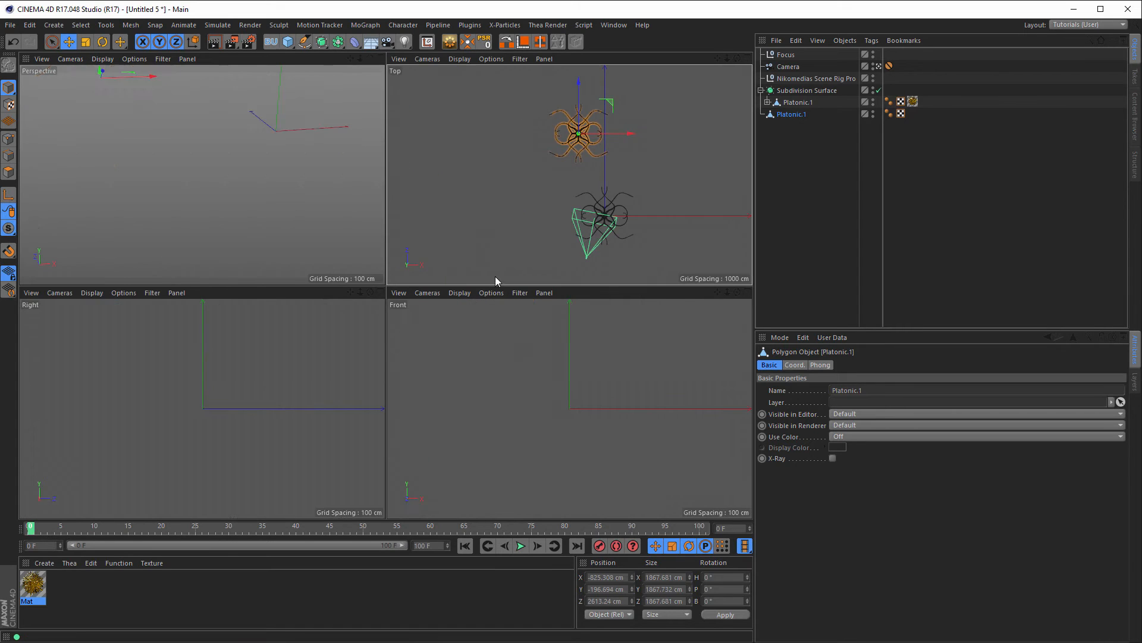
alt+right_drag(250, 352, 134, 377)
mouse_move(343, 312)
mouse_down()
mouse_move(341, 338)
mouse_move(342, 327)
mouse_up()
drag(631, 132, 625, 135)
drag(626, 134, 627, 134)
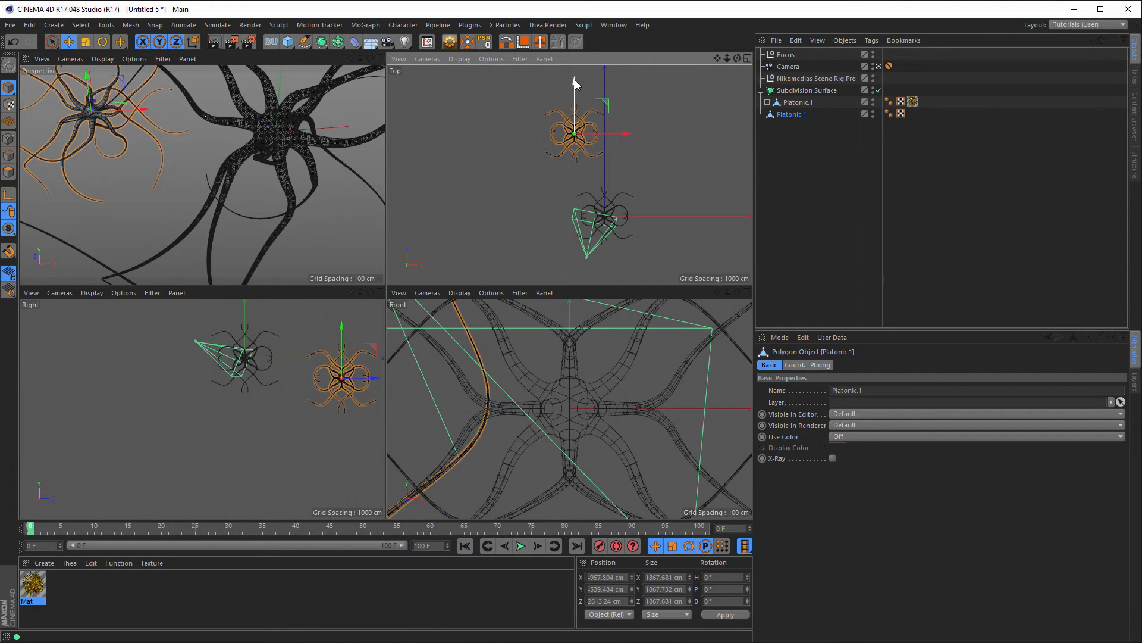
Step: Duplicate it as Platonic, move it to the list bottom, and place it at about X 2222, Y -539, Z 3351 cm
ctrl+drag(575, 80, 572, 149)
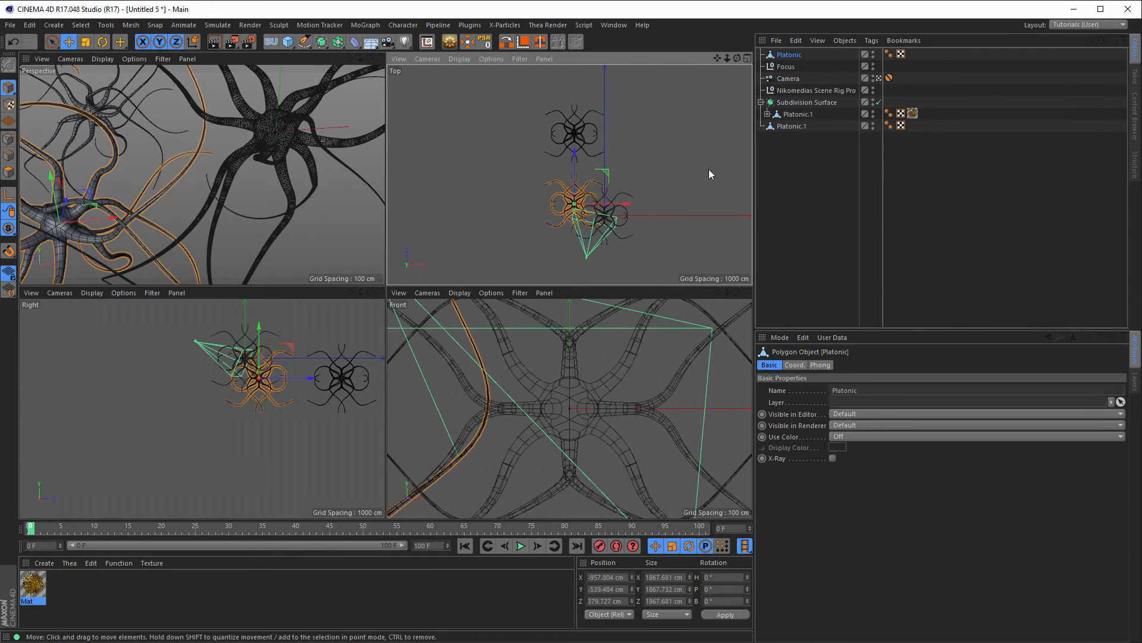
drag(794, 55, 795, 190)
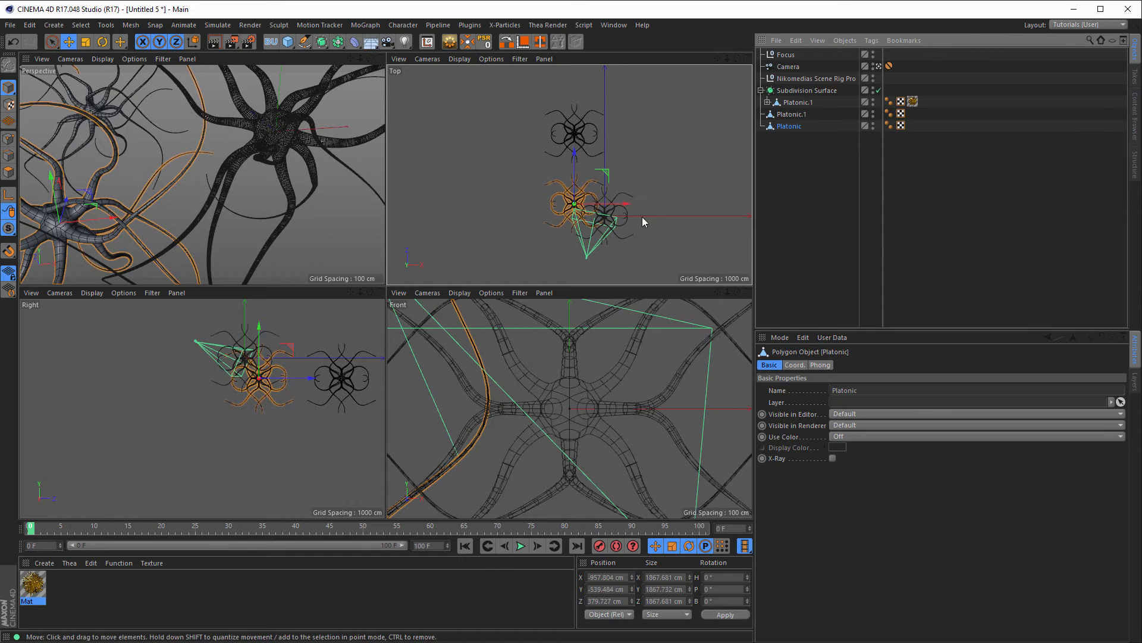
drag(609, 170, 674, 52)
Step: Lower the Platonic copy along Y and shift it along X
alt+middle_drag(264, 348, 172, 369)
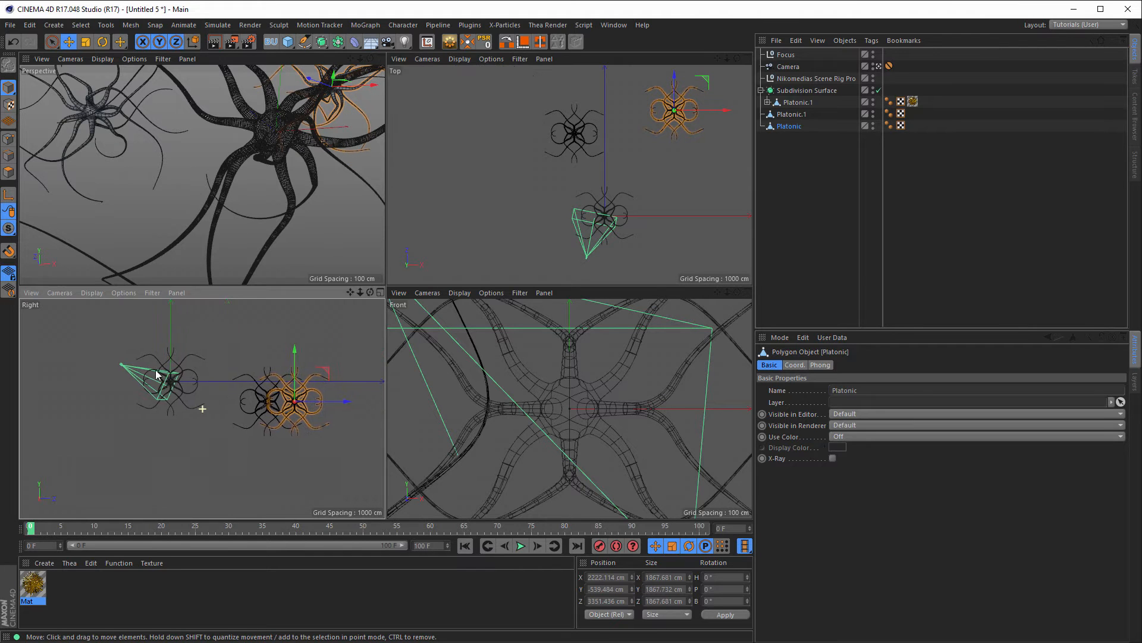
drag(284, 350, 284, 367)
drag(374, 119, 394, 118)
Step: Duplicate it as Platonic.2, then move it down, back along Z and adjust its height
ctrl+drag(348, 72, 320, 228)
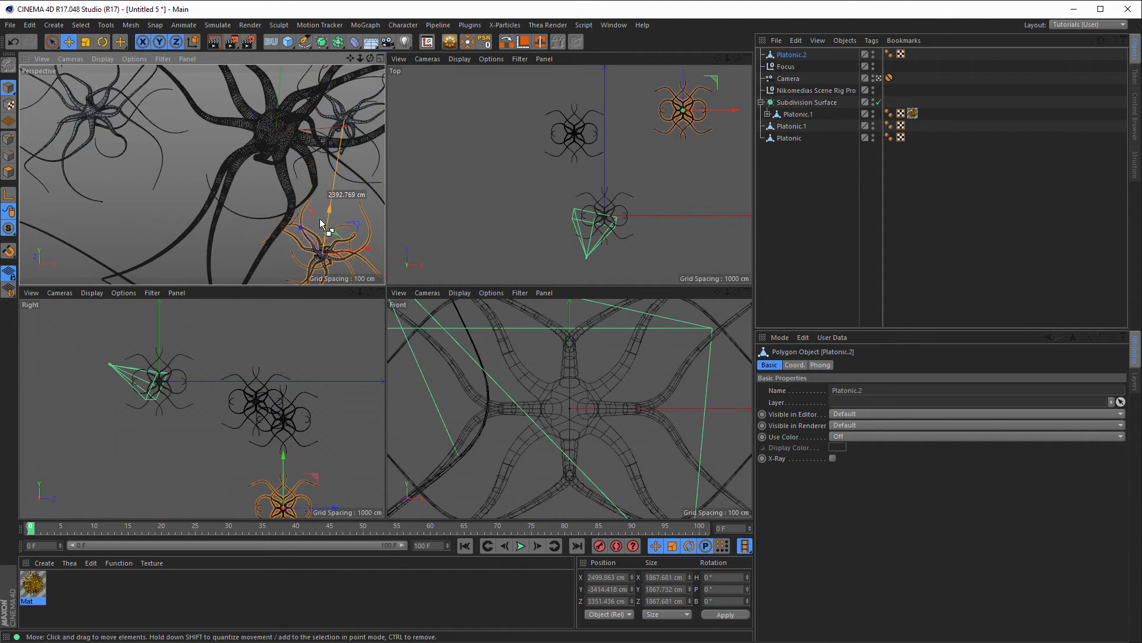
drag(683, 77, 685, 109)
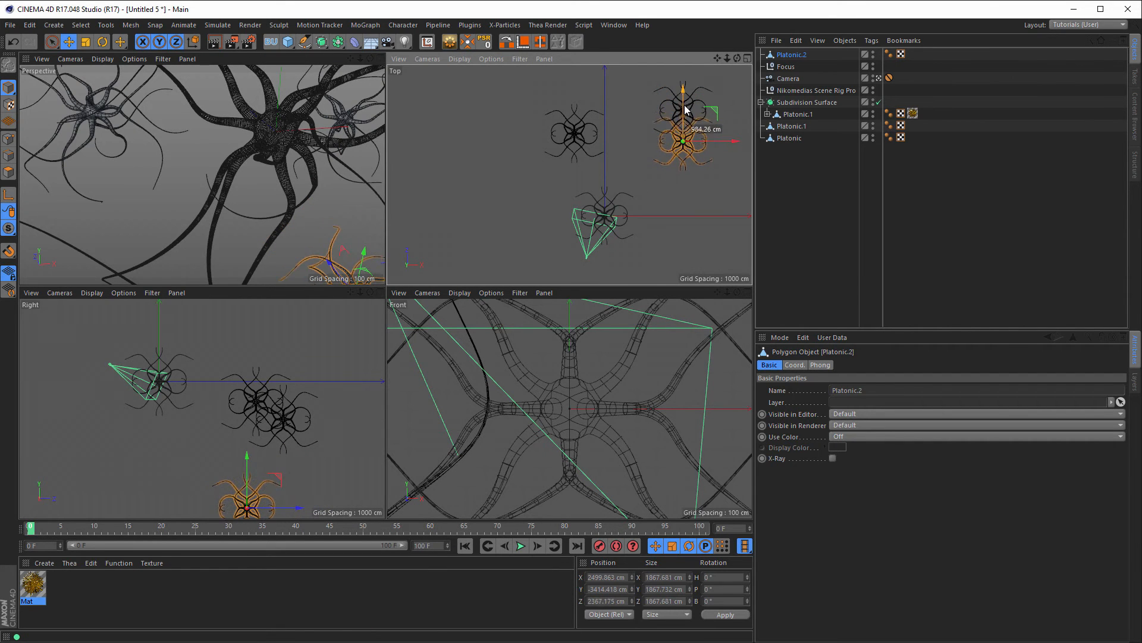
drag(246, 455, 255, 432)
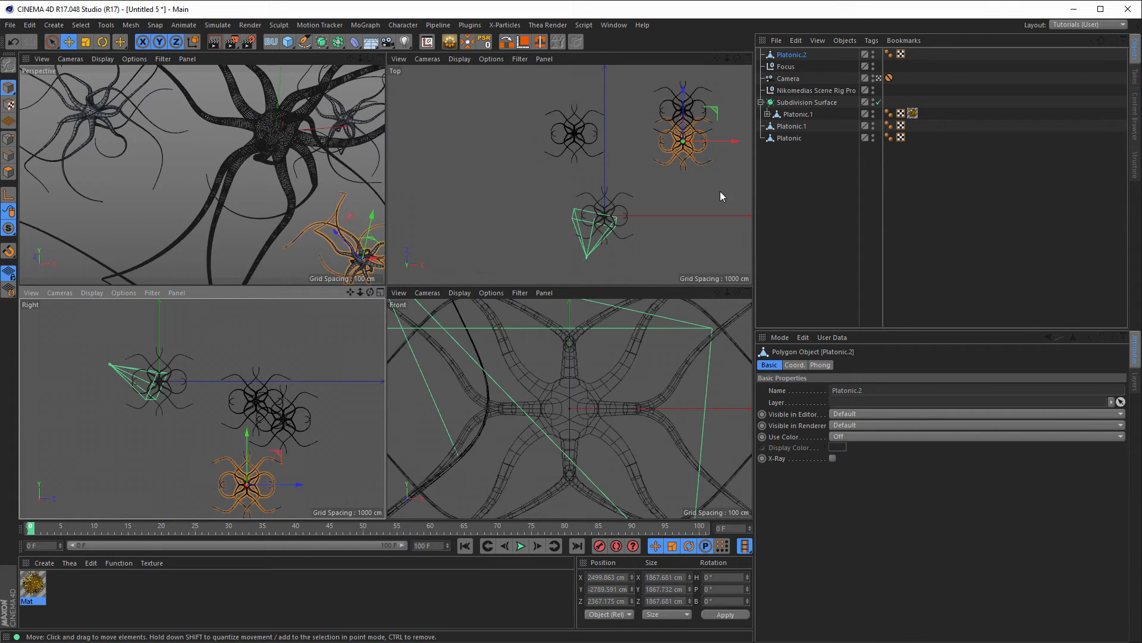
Step: Duplicate Platonic.2 as Platonic.3, position it along X, Y and Z, then maximize the Perspective view
ctrl+drag(712, 111, 542, 139)
drag(189, 426, 209, 390)
drag(232, 442, 275, 433)
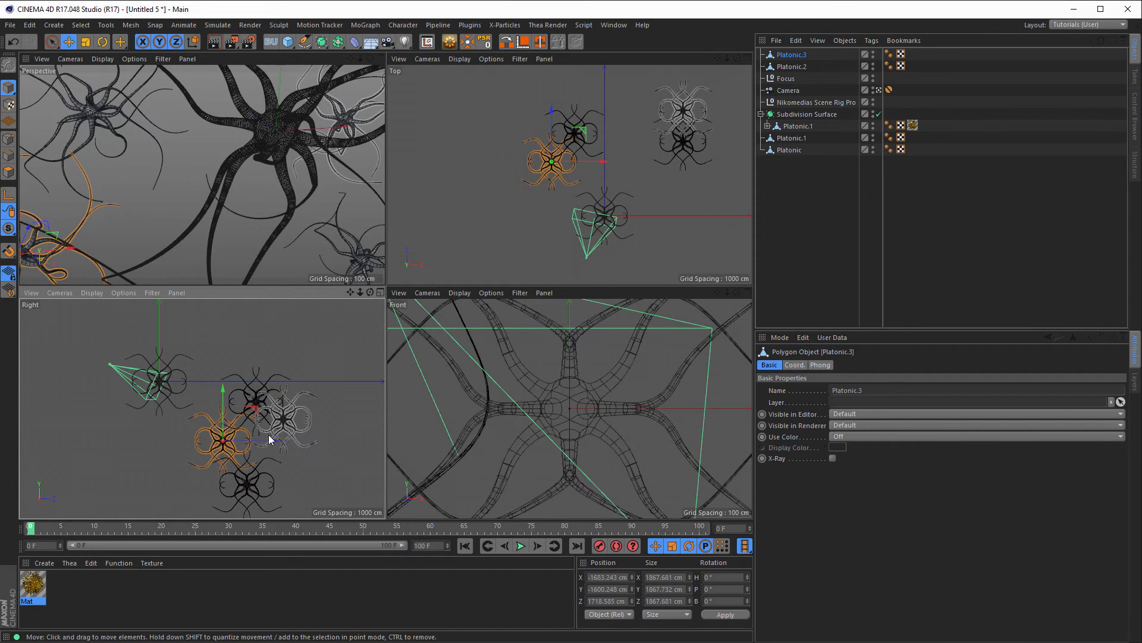
drag(603, 162, 612, 163)
middle_click(359, 185)
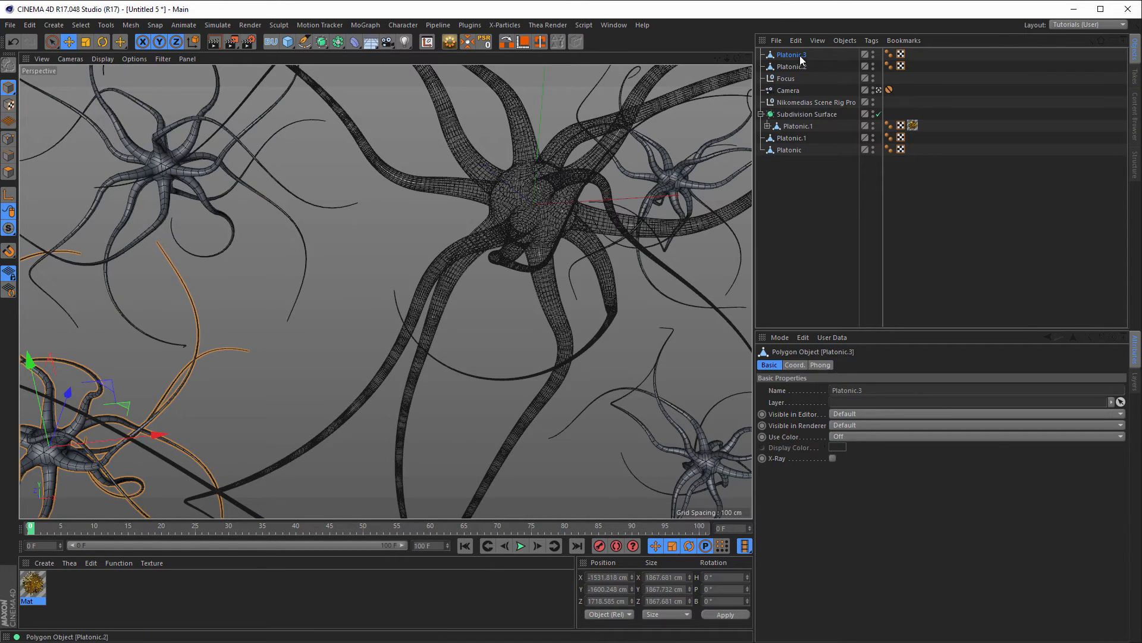
Step: Move Platonic.2 and Platonic.3 to the list bottom, group all four copies with Alt+G, and name the null Platonic Childs
drag(793, 66, 800, 165)
drag(791, 54, 802, 163)
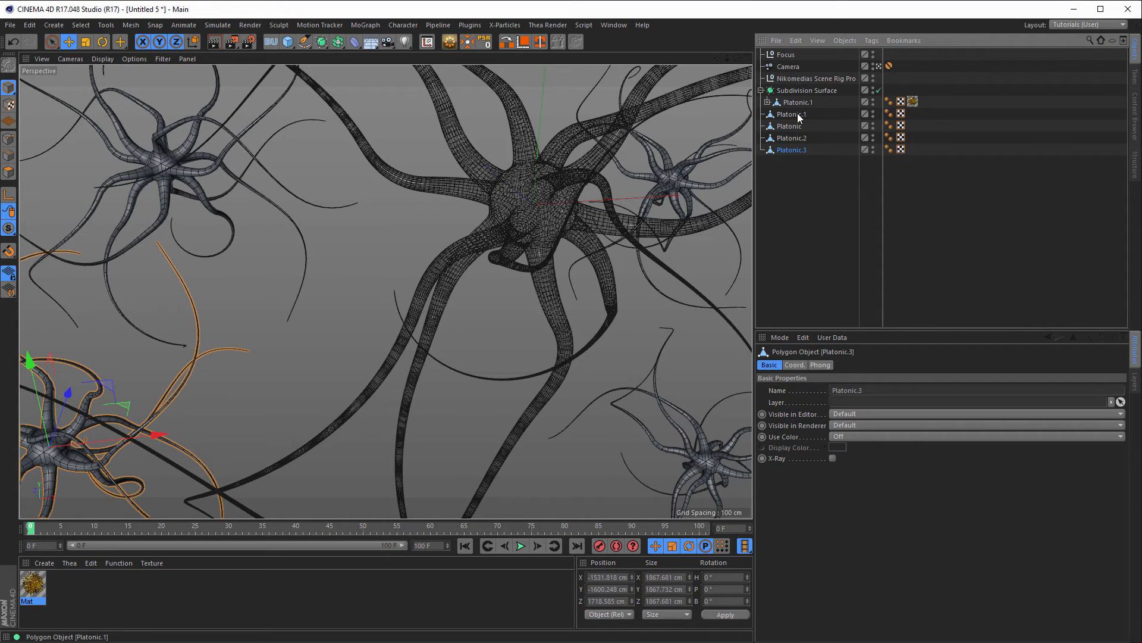
drag(807, 178, 785, 107)
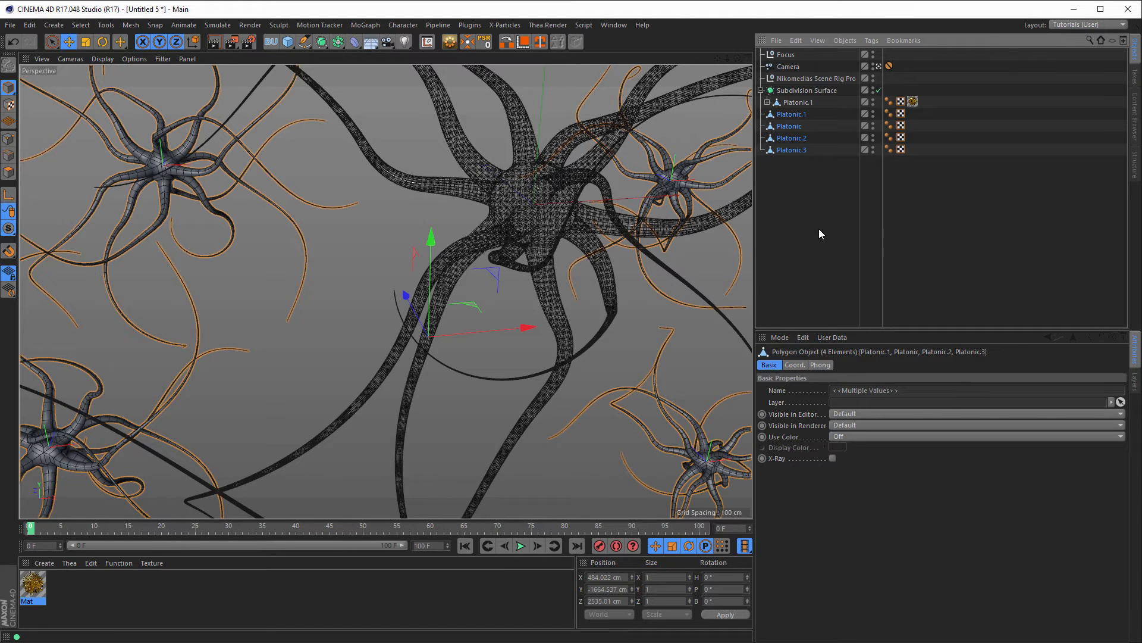
key(alt+g)
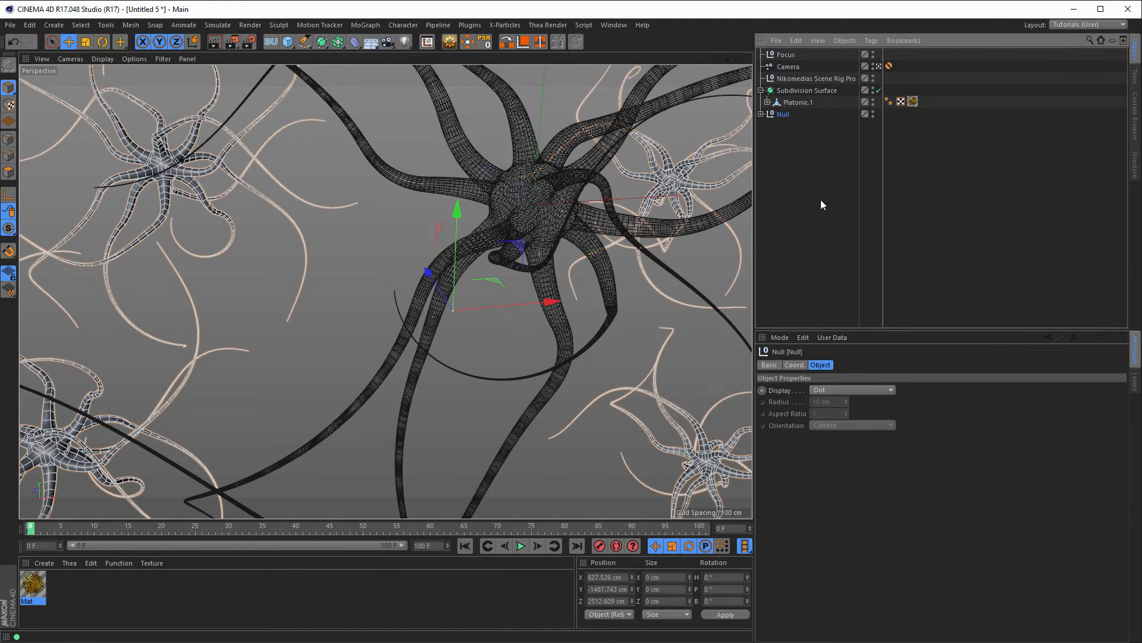
double_click(786, 113)
text(P)
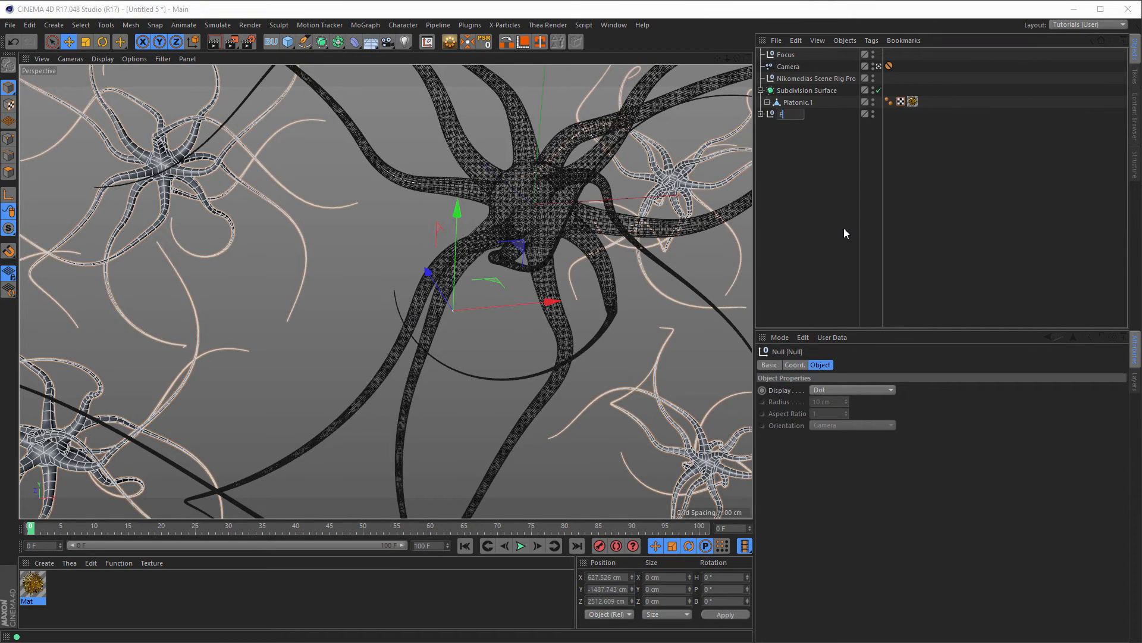
text(latonic : Childs)
key(Return)
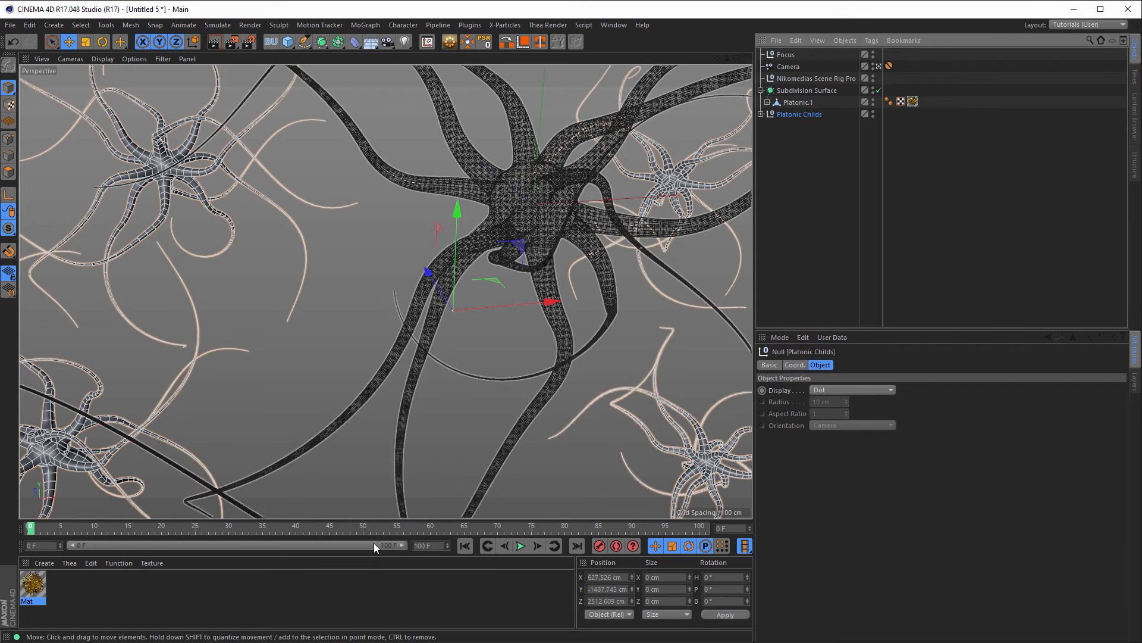
Step: Duplicate the Mat material as Mat.1 and bring up its full settings
click(39, 588)
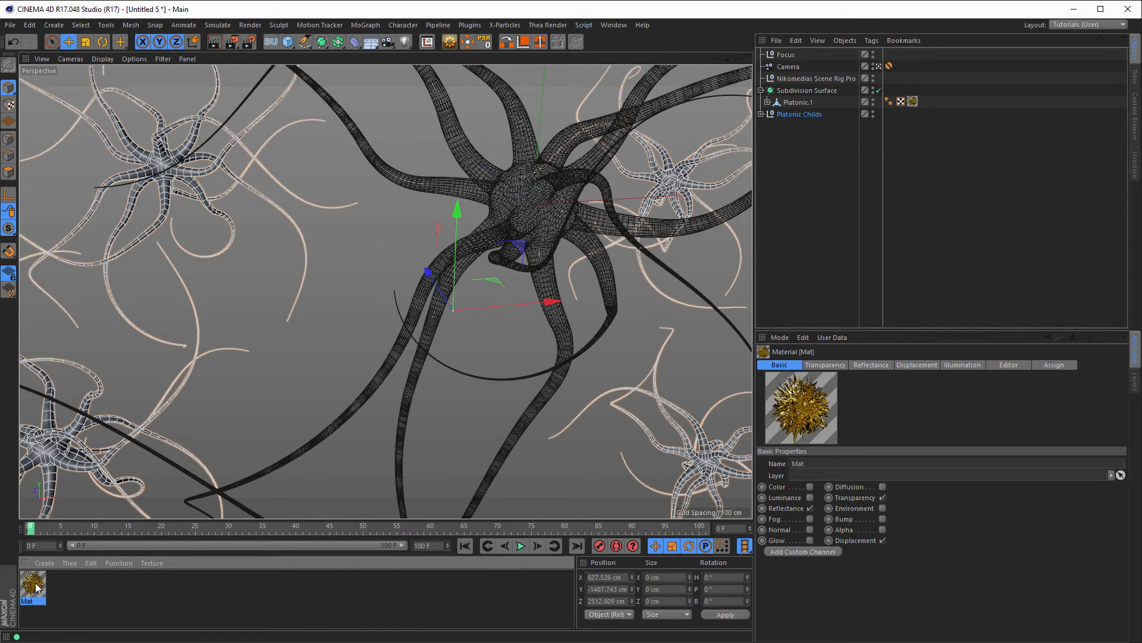
ctrl+drag(34, 586, 97, 590)
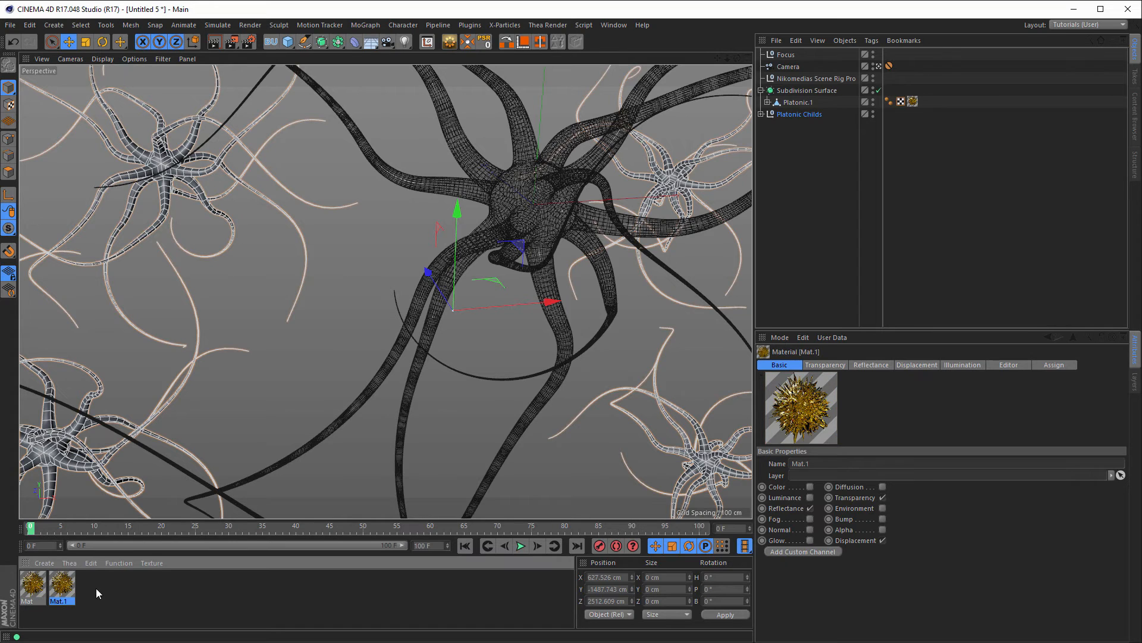
double_click(66, 590)
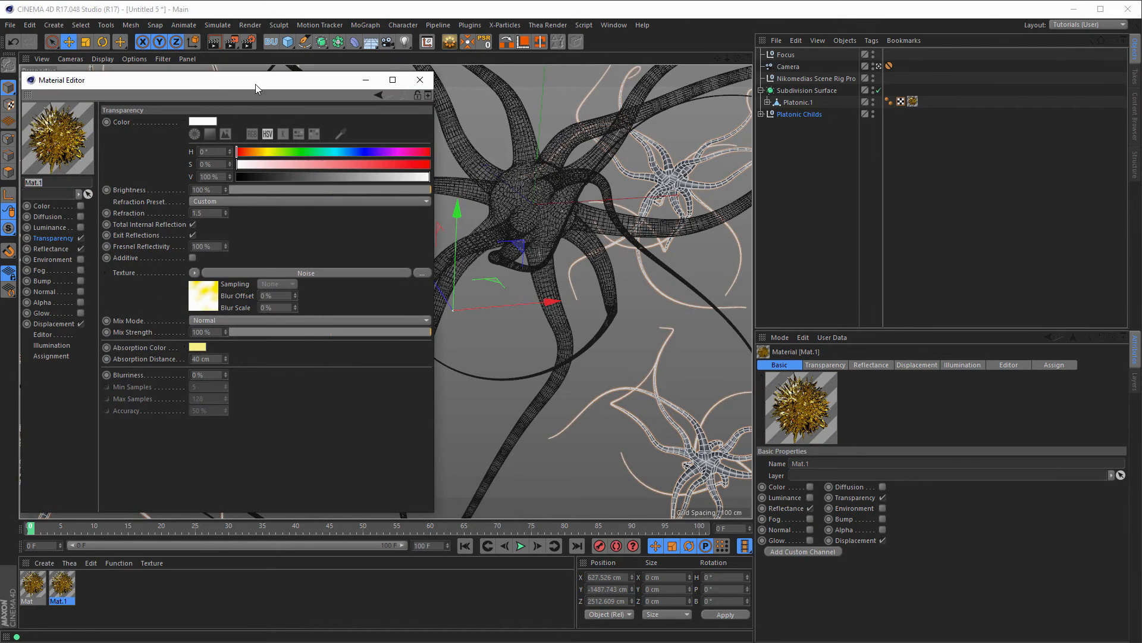
drag(255, 84, 439, 106)
Step: Make Mat.1 yellow (H 51°, S 100%, V 85%) without transparency or displacement, and apply it to Platonic Childs
click(257, 254)
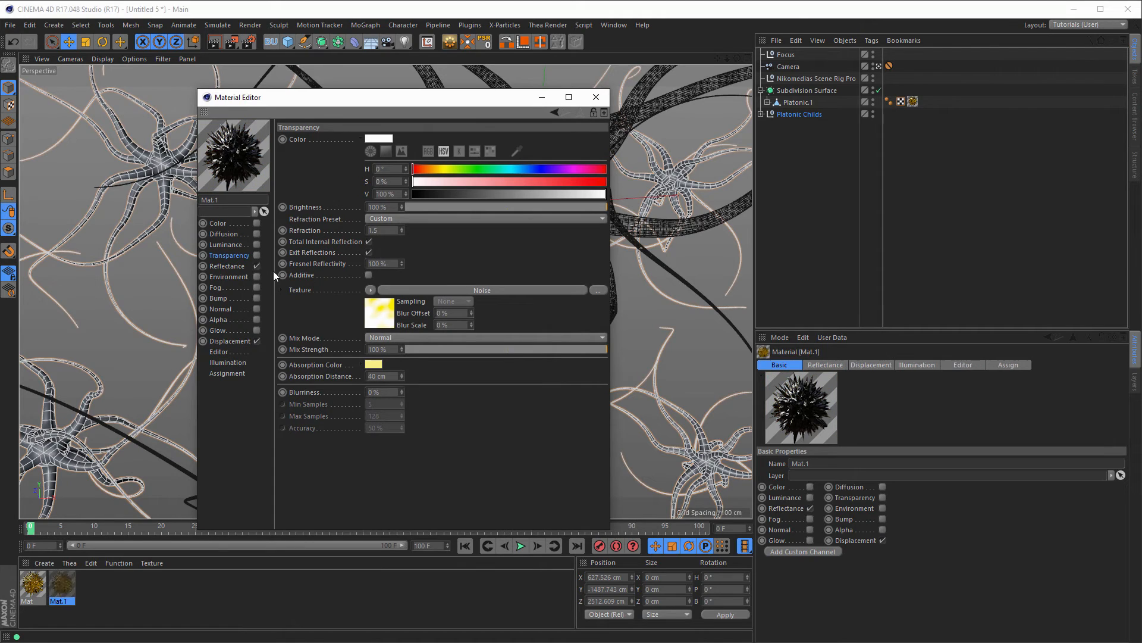
click(257, 222)
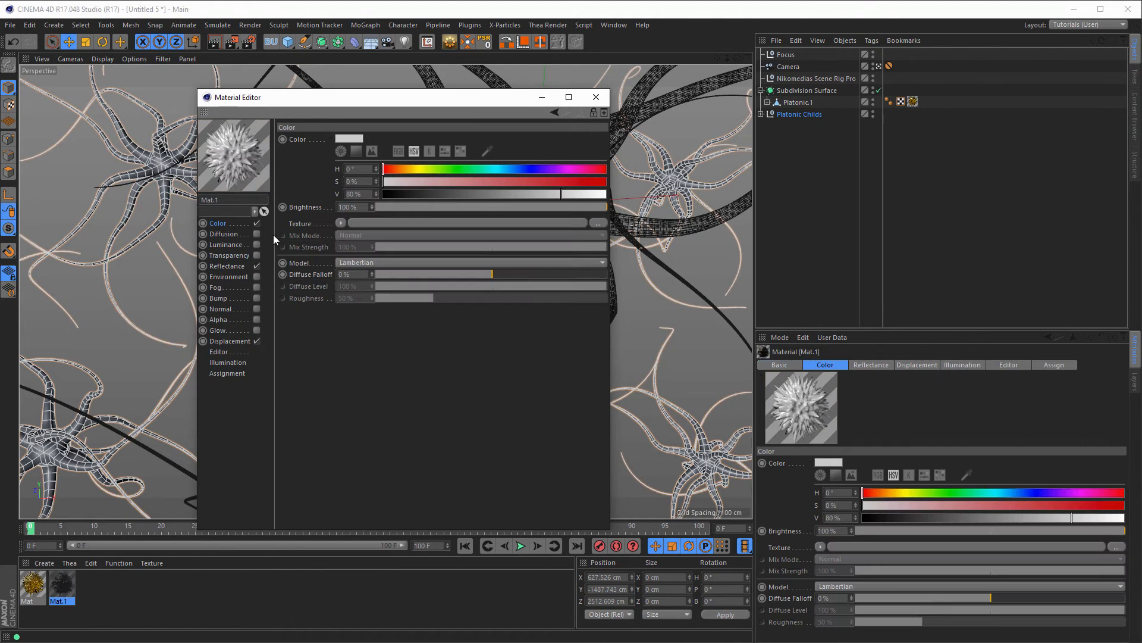
click(417, 170)
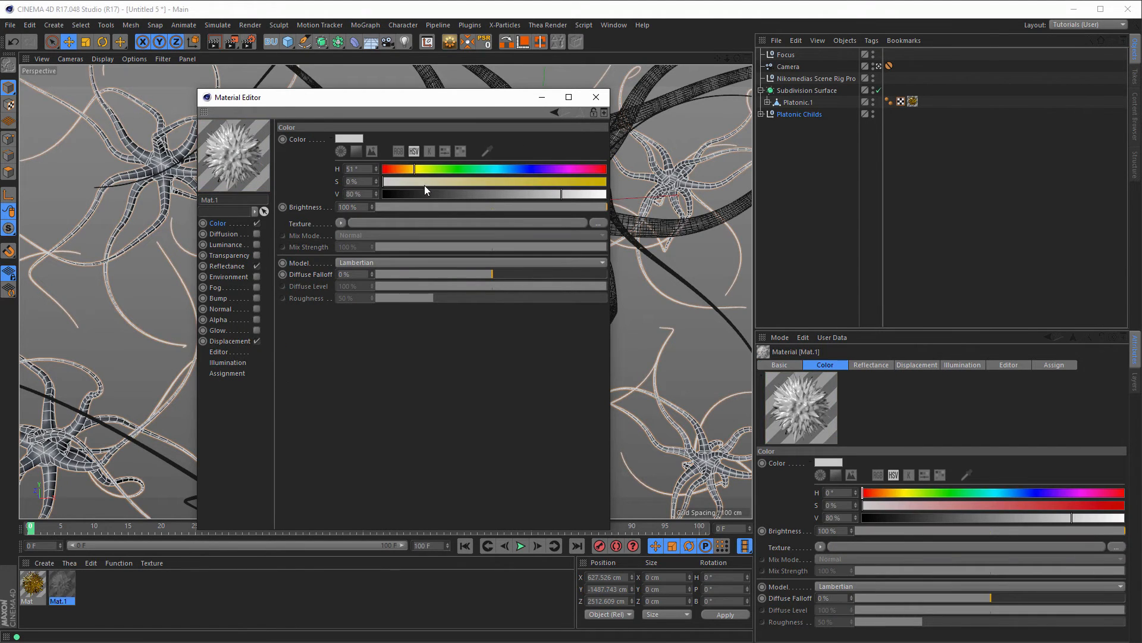
drag(424, 181, 618, 179)
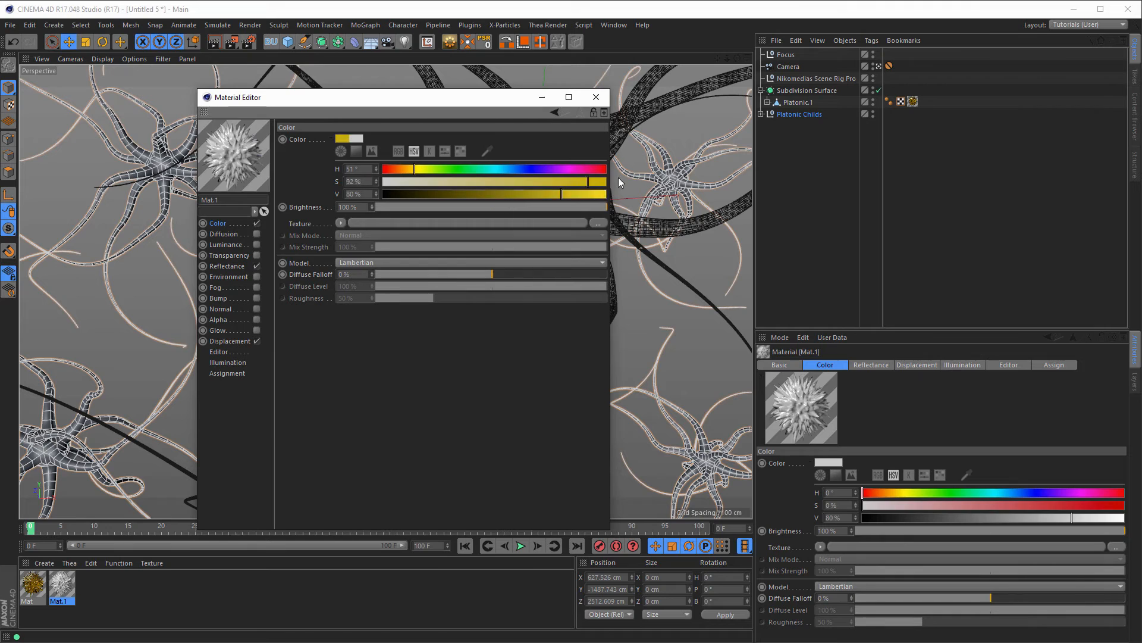
click(558, 197)
click(572, 195)
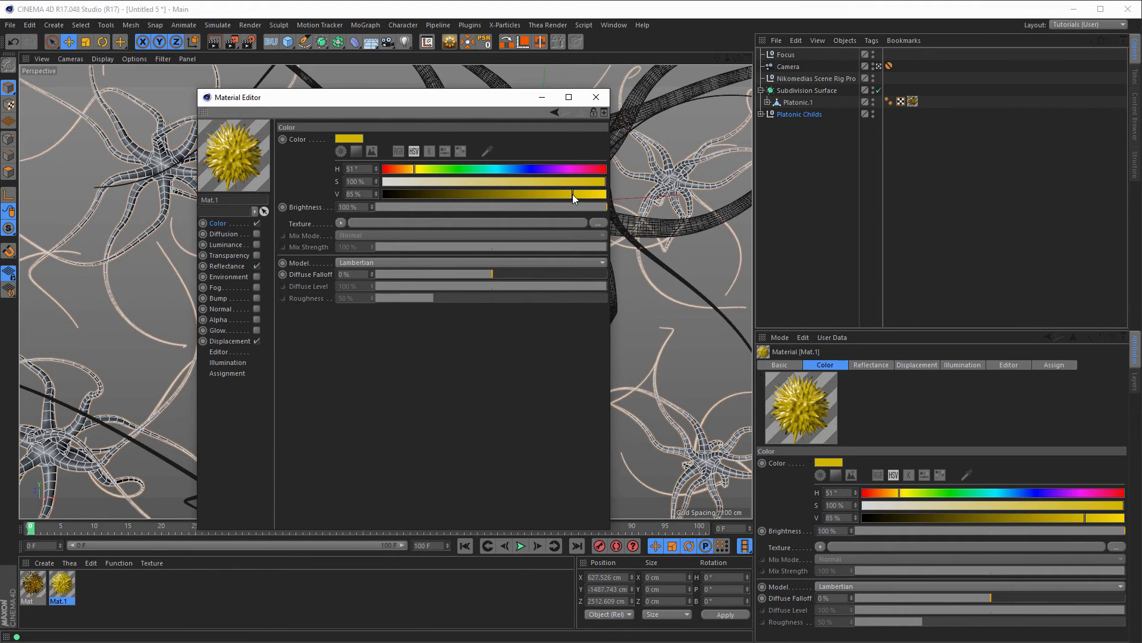
click(257, 340)
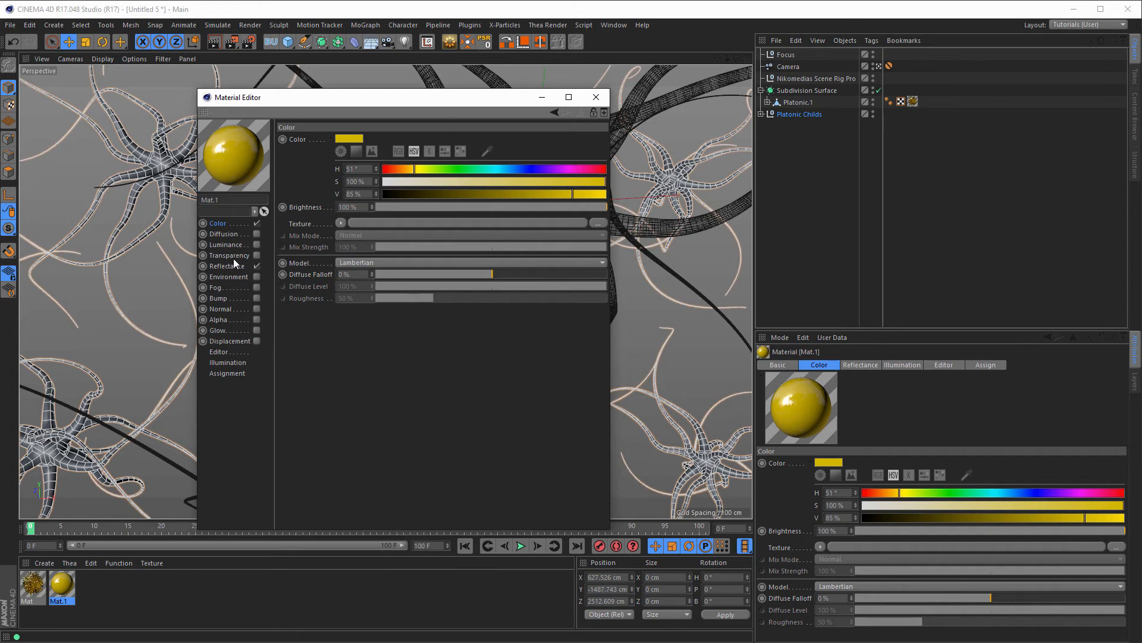
click(596, 97)
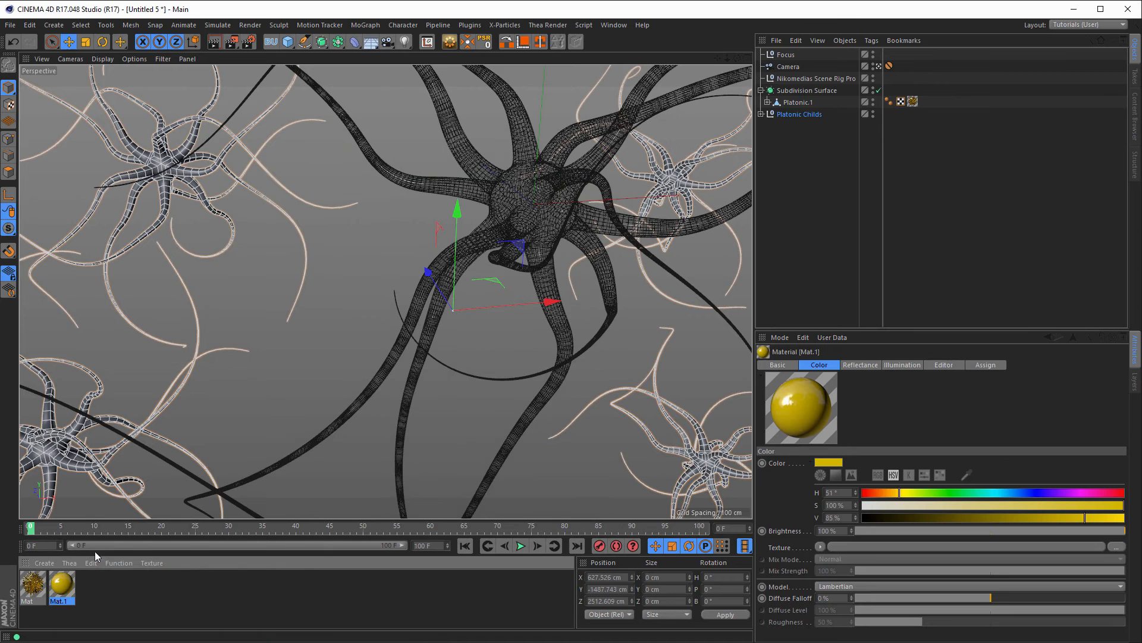
drag(65, 586, 804, 115)
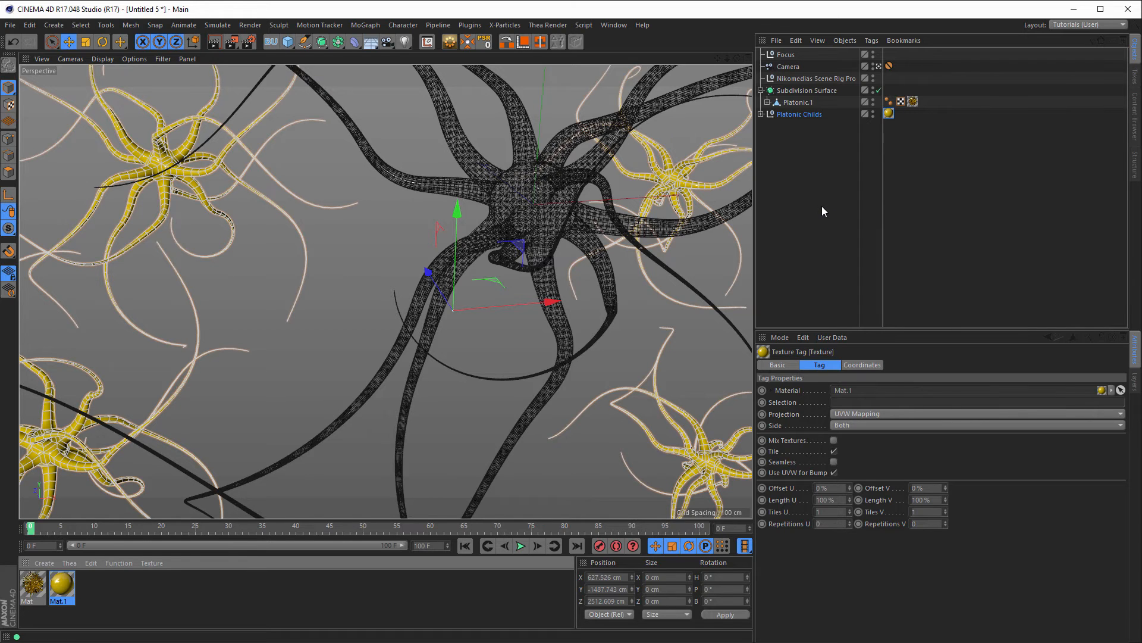
key(shift+r)
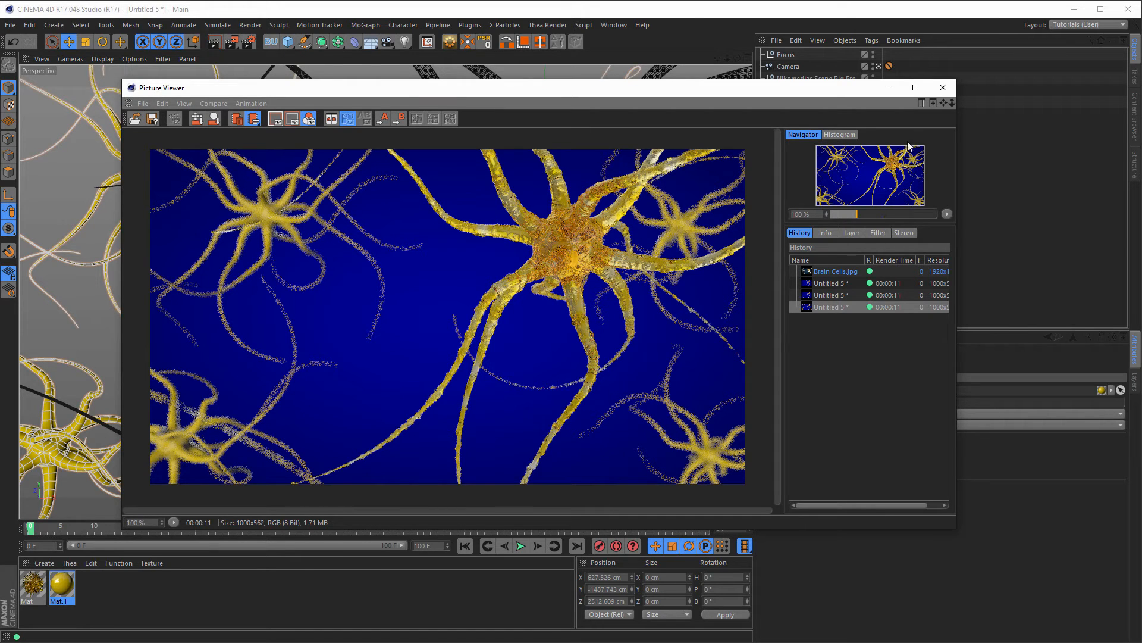
click(946, 89)
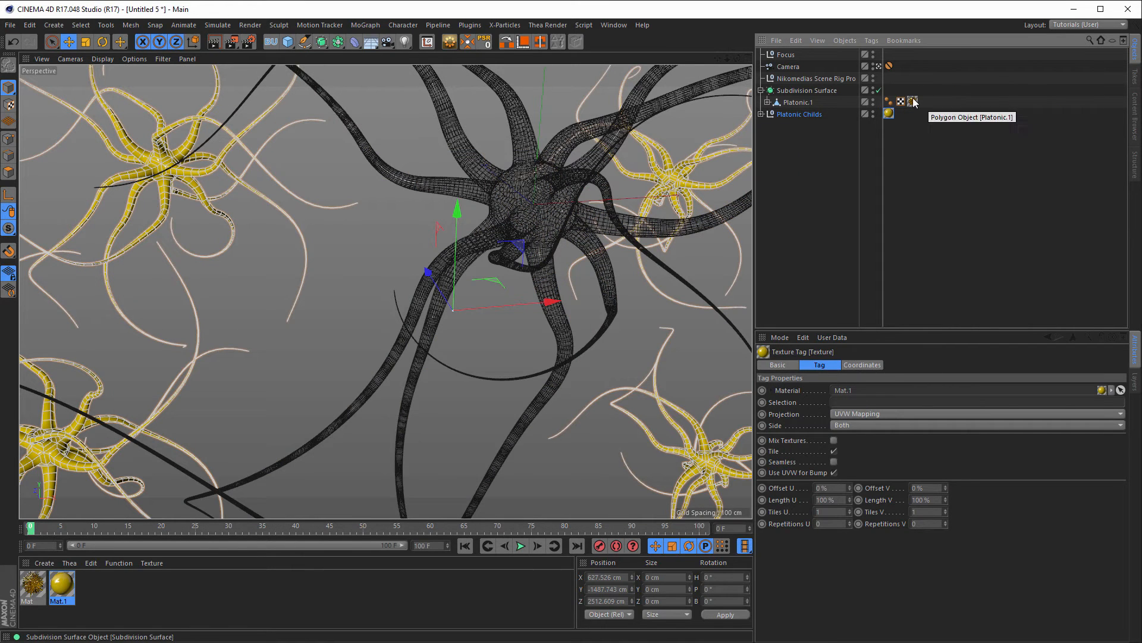
Step: Set the camera's F-Stop to 0.1 and render a preview
click(793, 67)
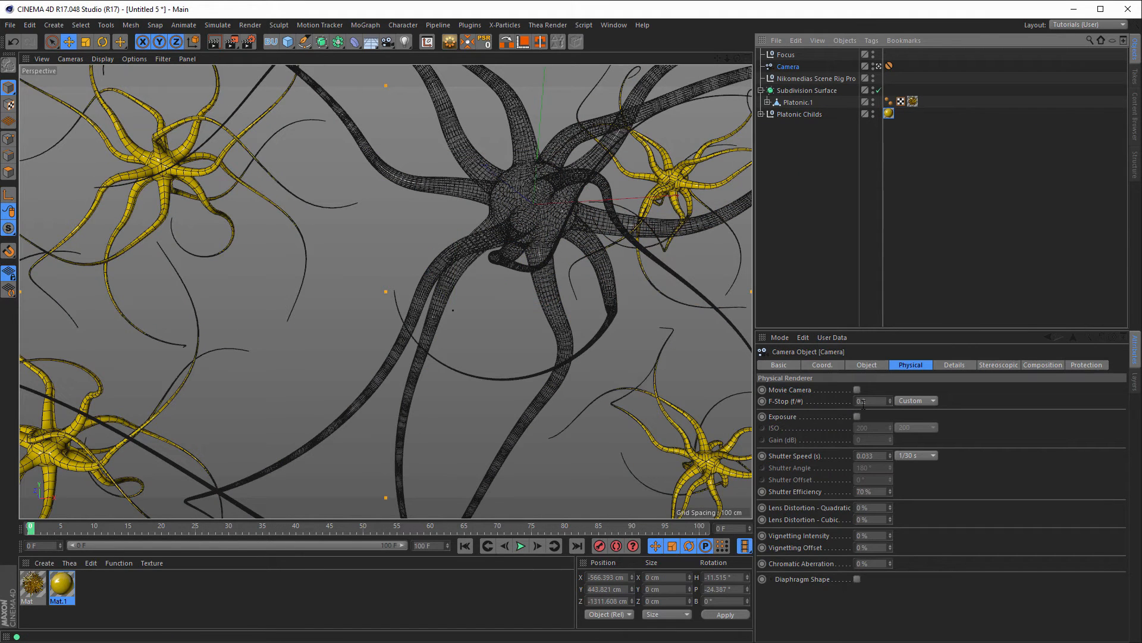
drag(864, 402, 883, 404)
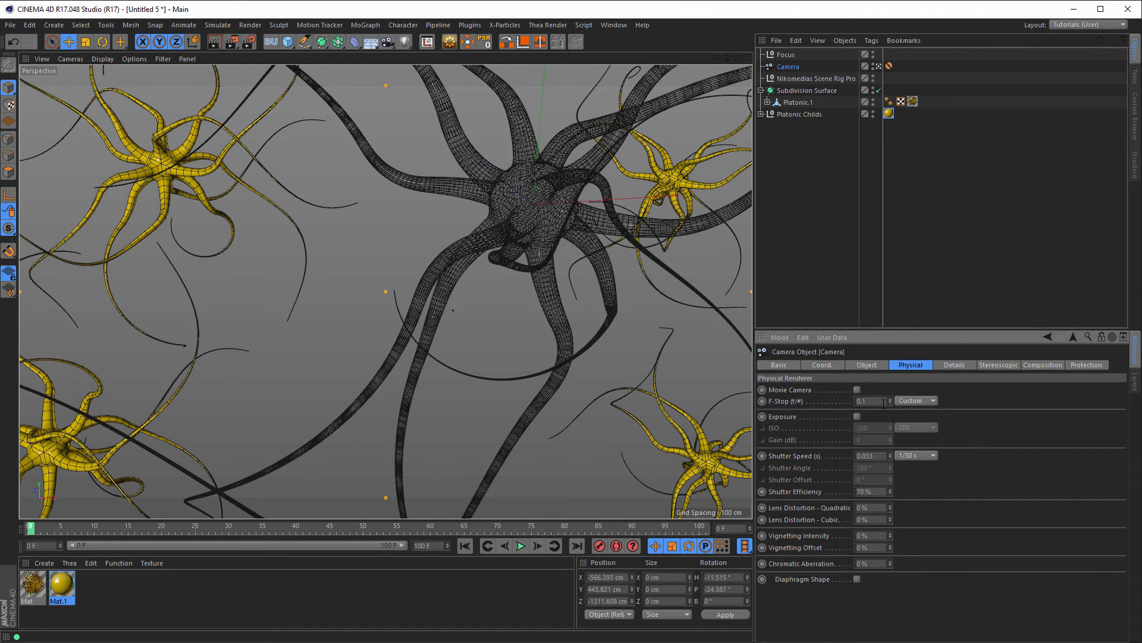
key(shift+r)
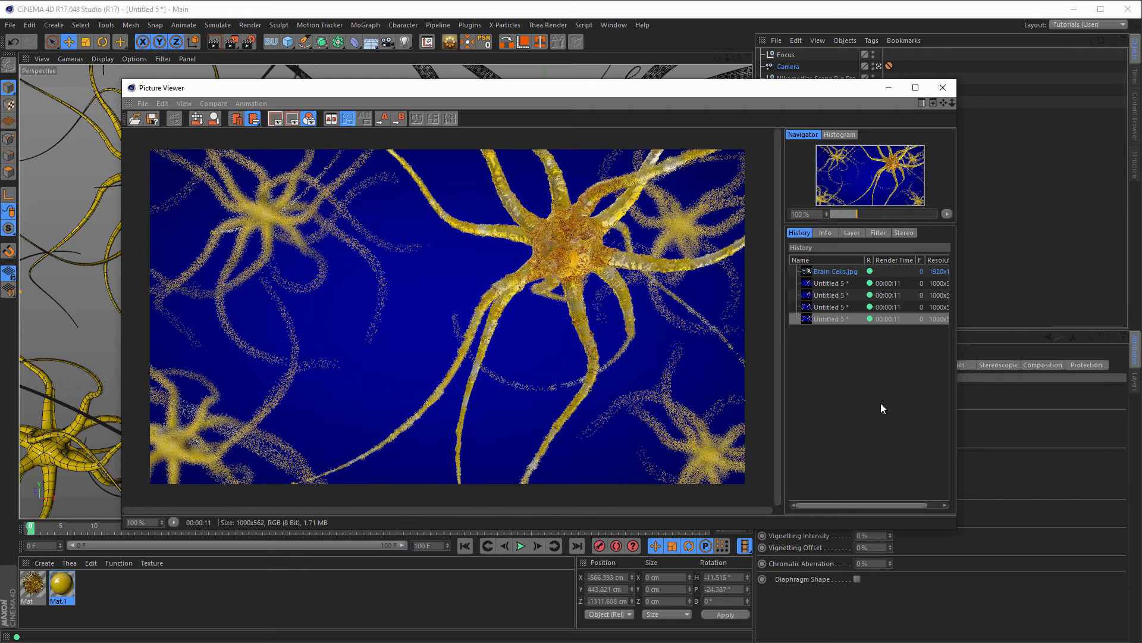
Step: Move Platonic Childs along Z and X, lower it to Y 1929.051 cm, then scale the group down
click(952, 94)
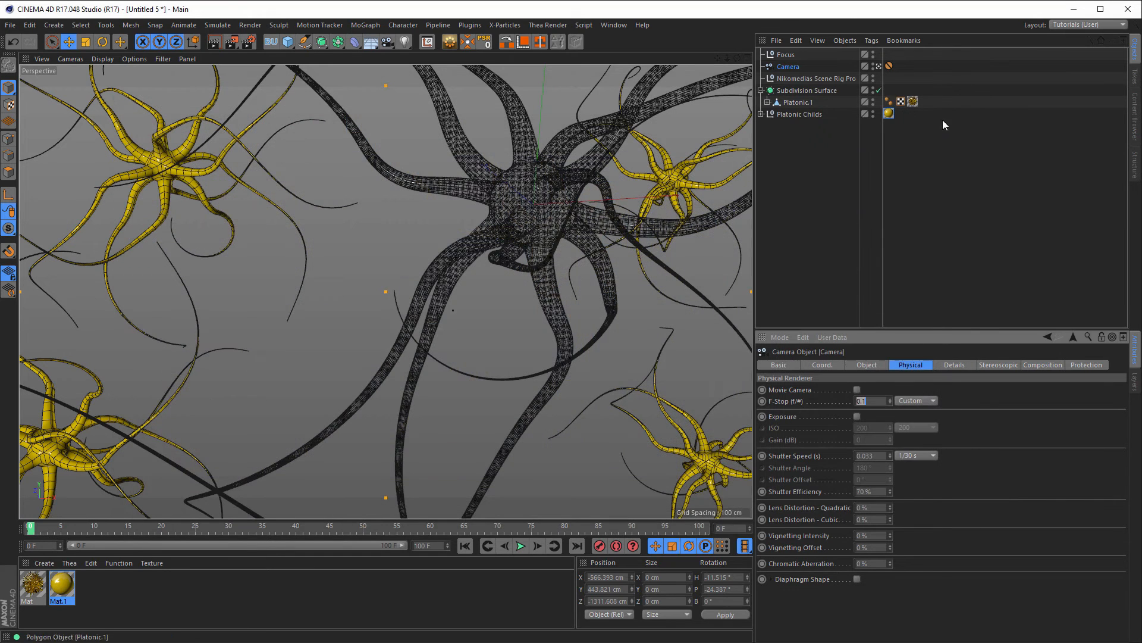
middle_click(641, 231)
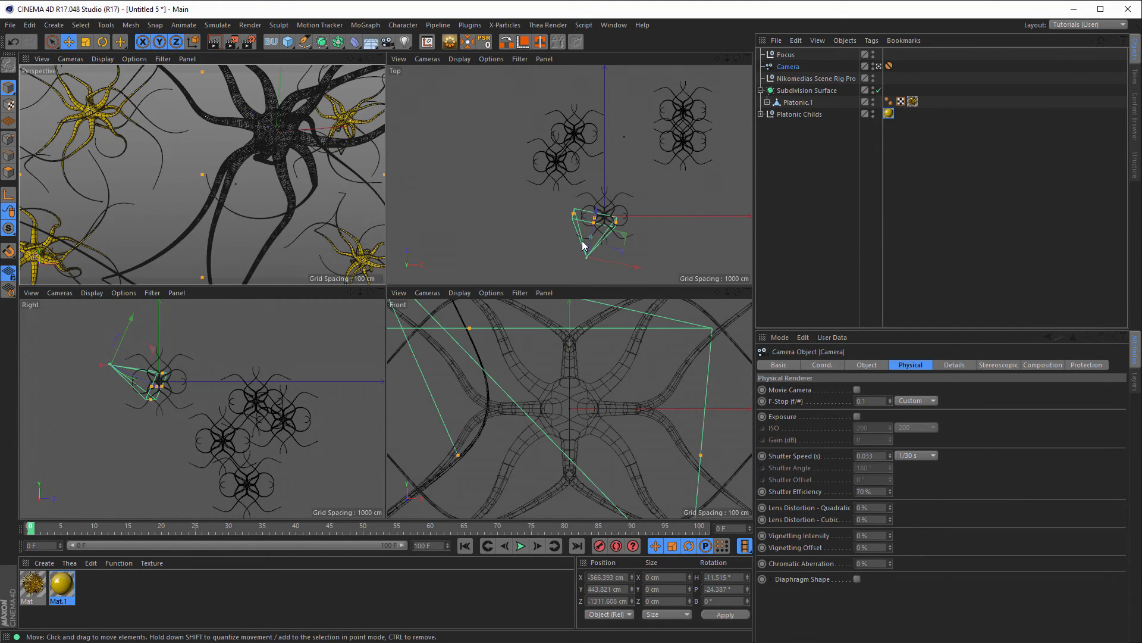
click(796, 113)
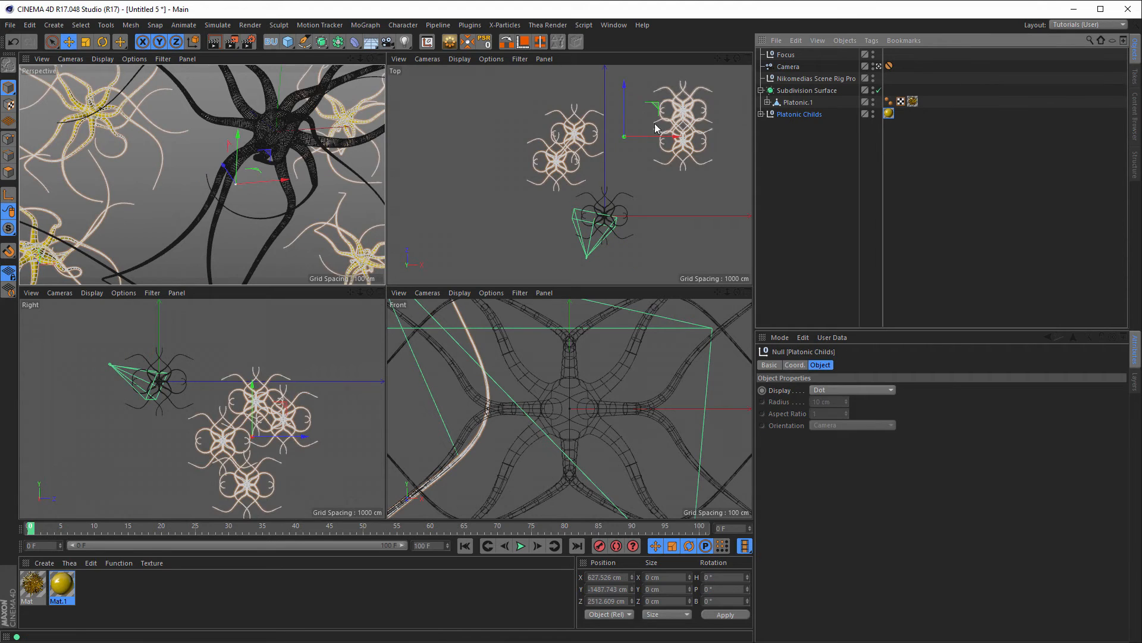
drag(625, 83, 628, 38)
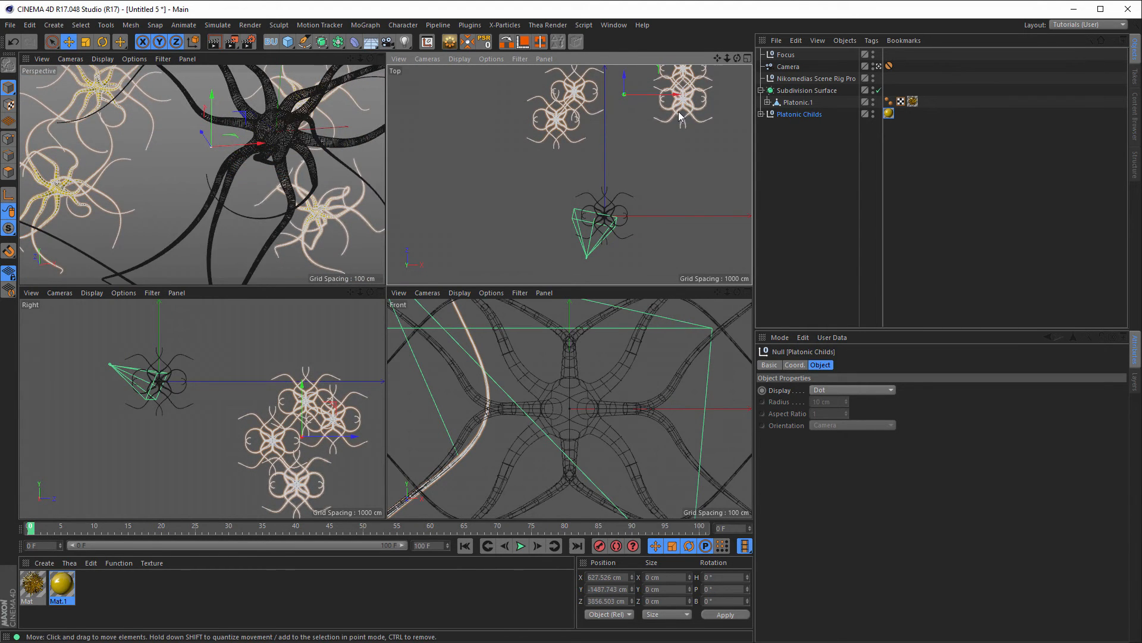
drag(678, 94, 686, 94)
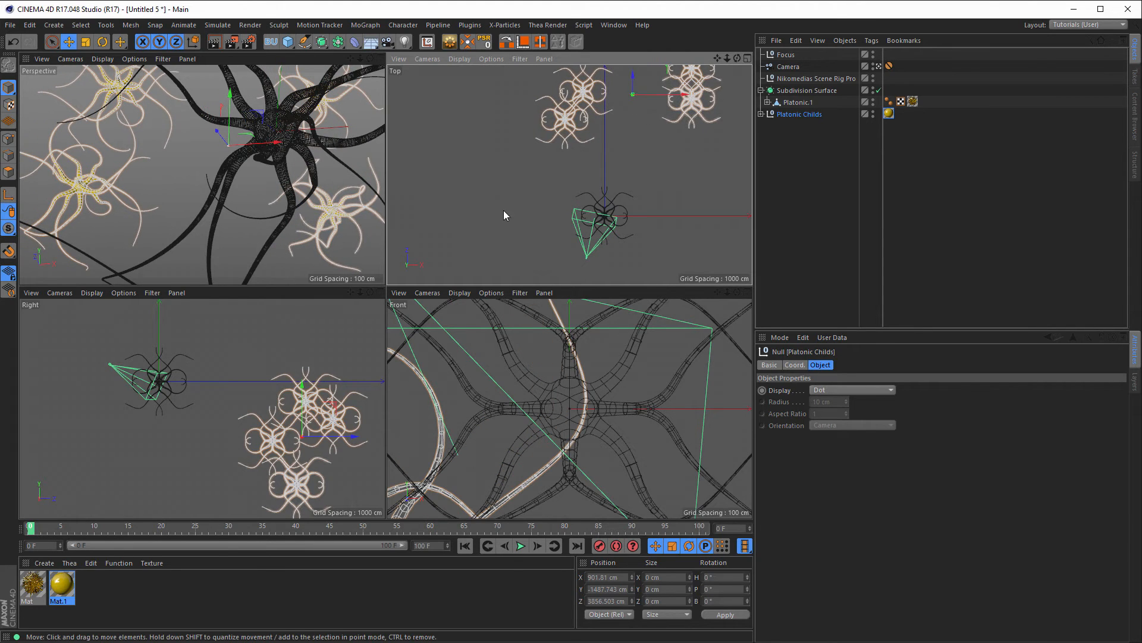
scroll(269, 396, down, 3)
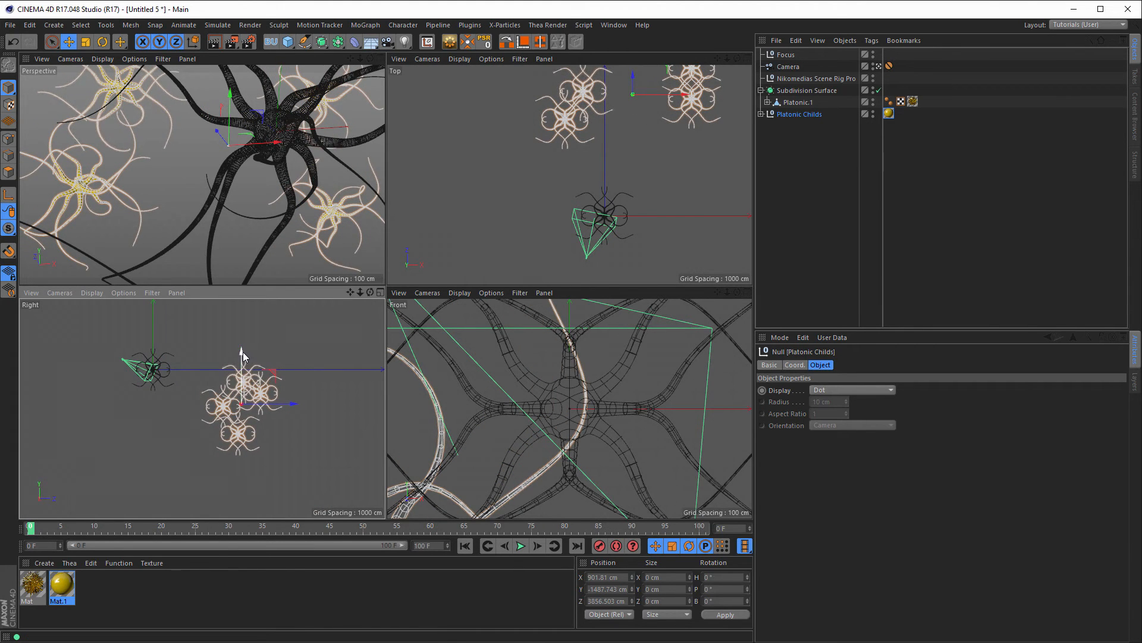
drag(241, 354, 242, 364)
key(t)
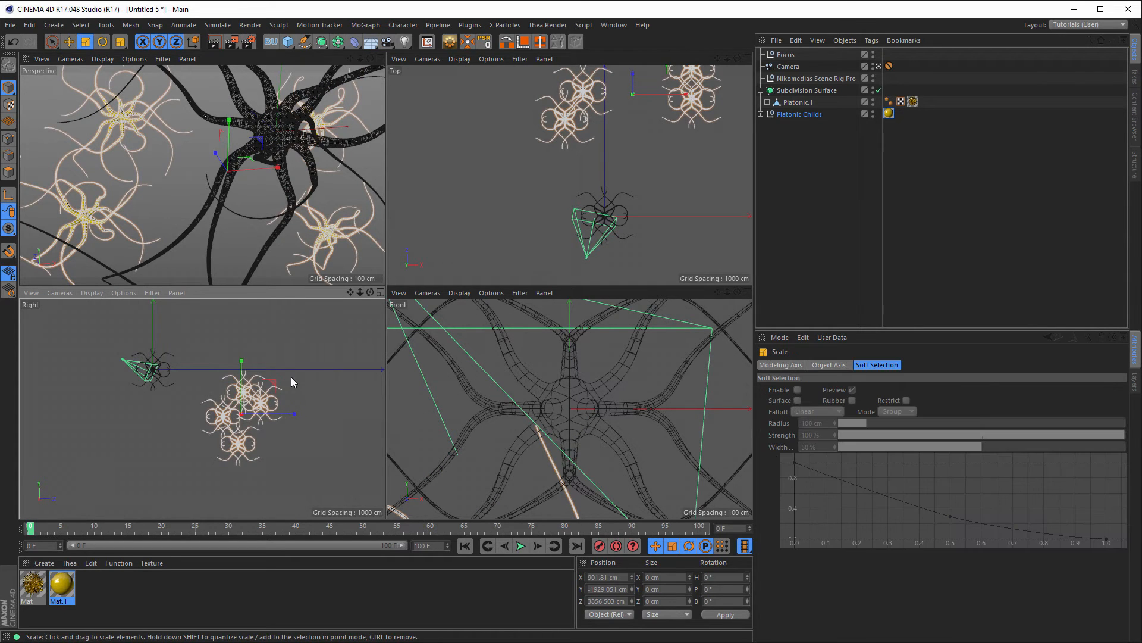
mouse_move(317, 395)
mouse_down()
mouse_move(231, 447)
mouse_move(324, 395)
mouse_up()
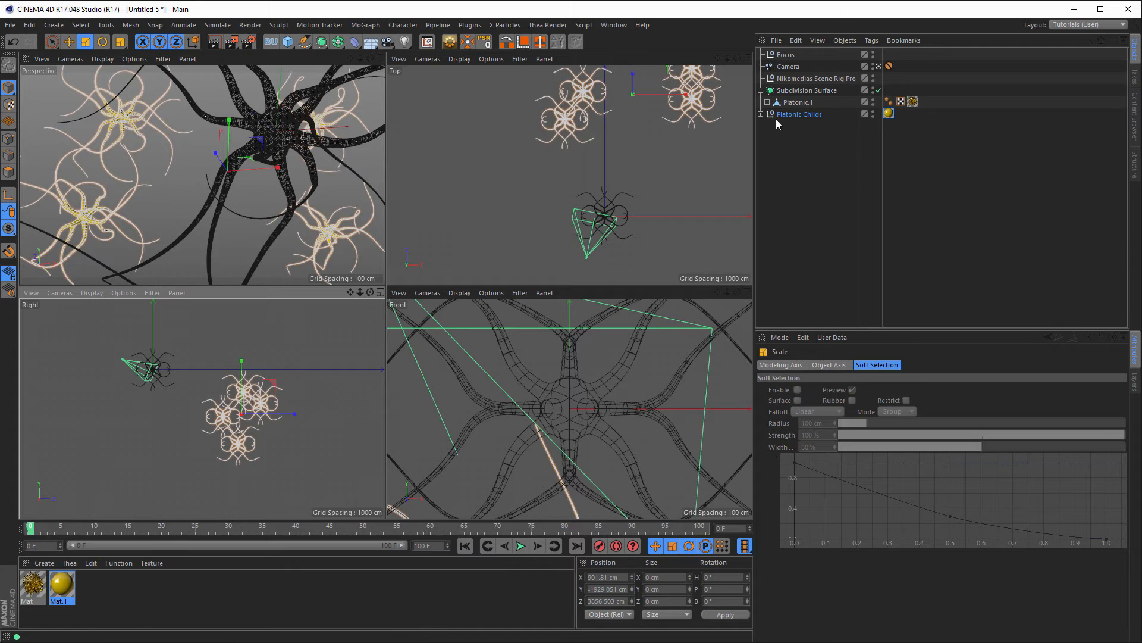
Step: Shrink each copy separately: Platonic.1 about 75%, Platonic 74%, Platonic.2 somewhat, Platonic.3 71%
click(762, 114)
click(797, 127)
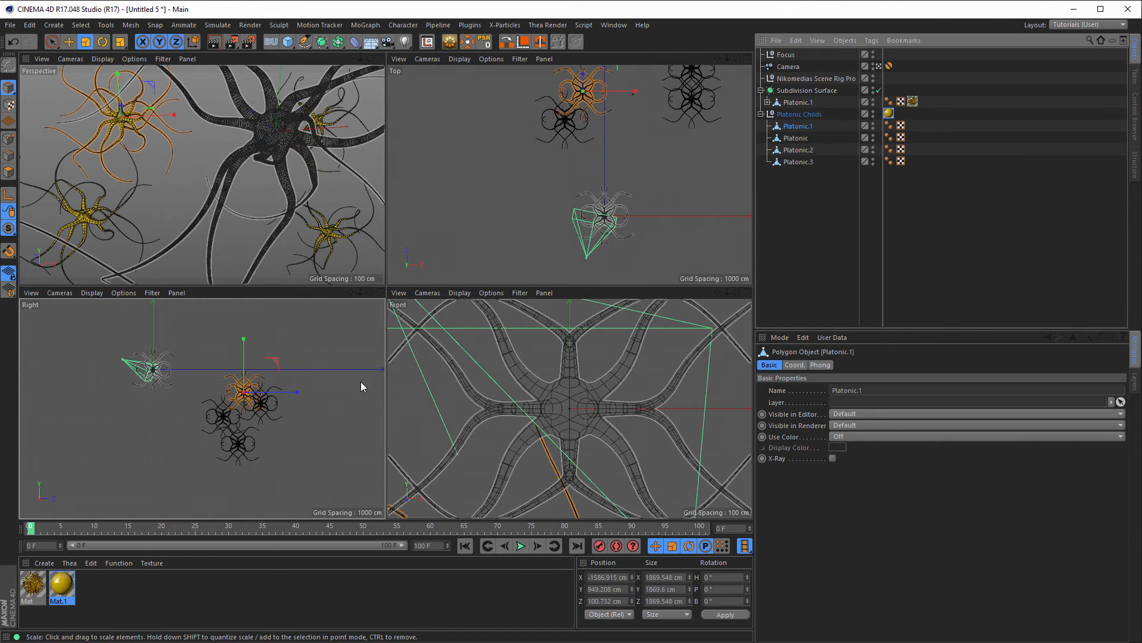
drag(377, 159, 256, 226)
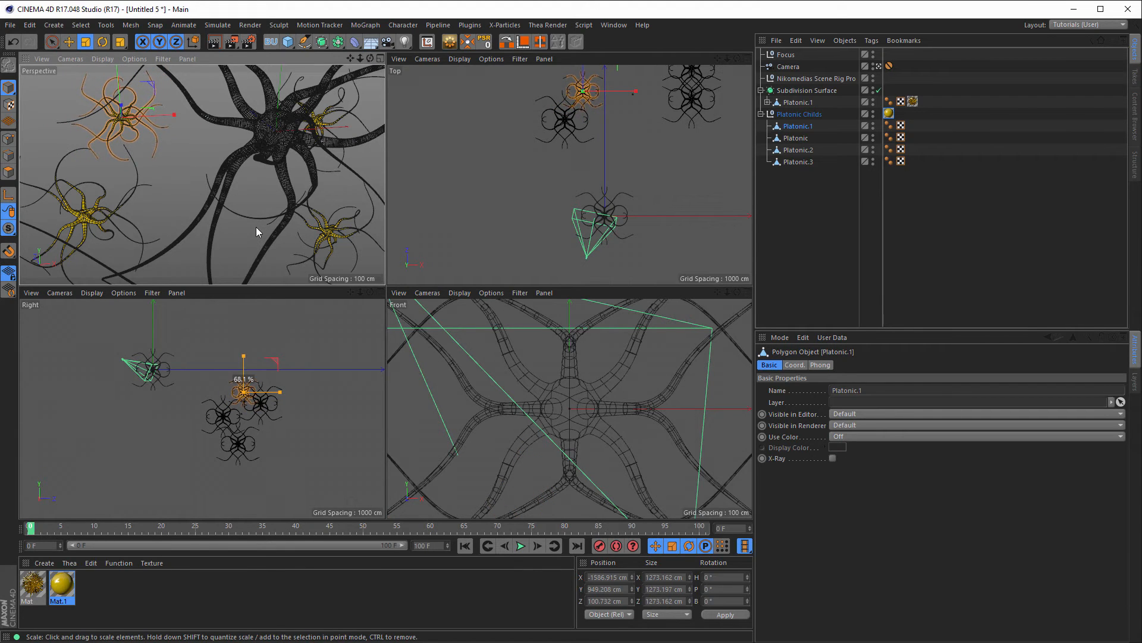
click(795, 138)
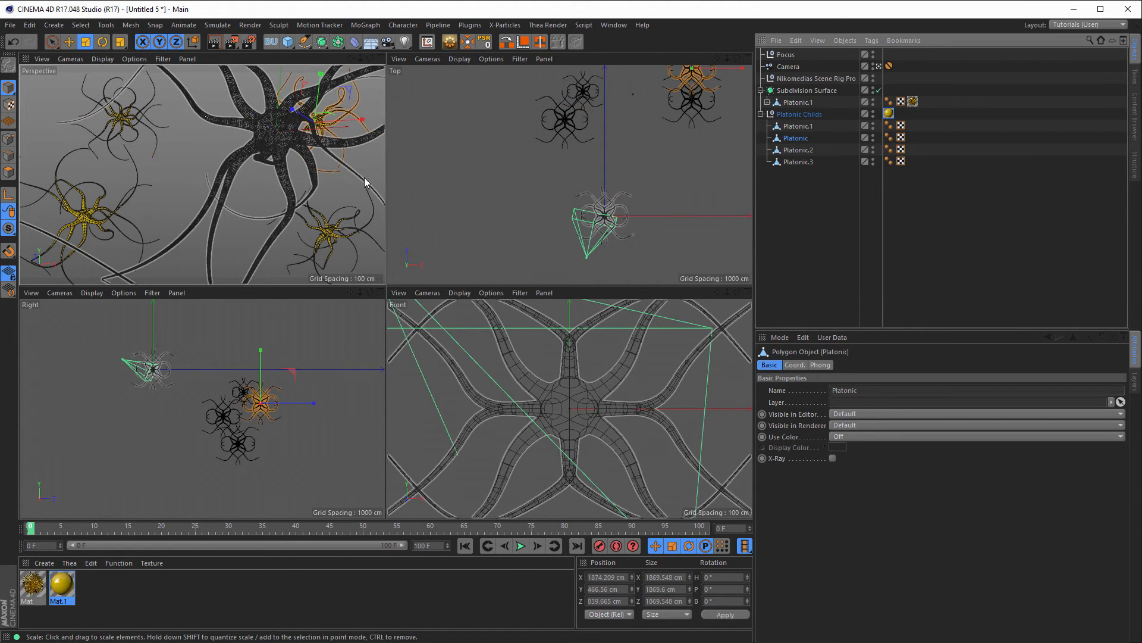
drag(364, 174, 263, 231)
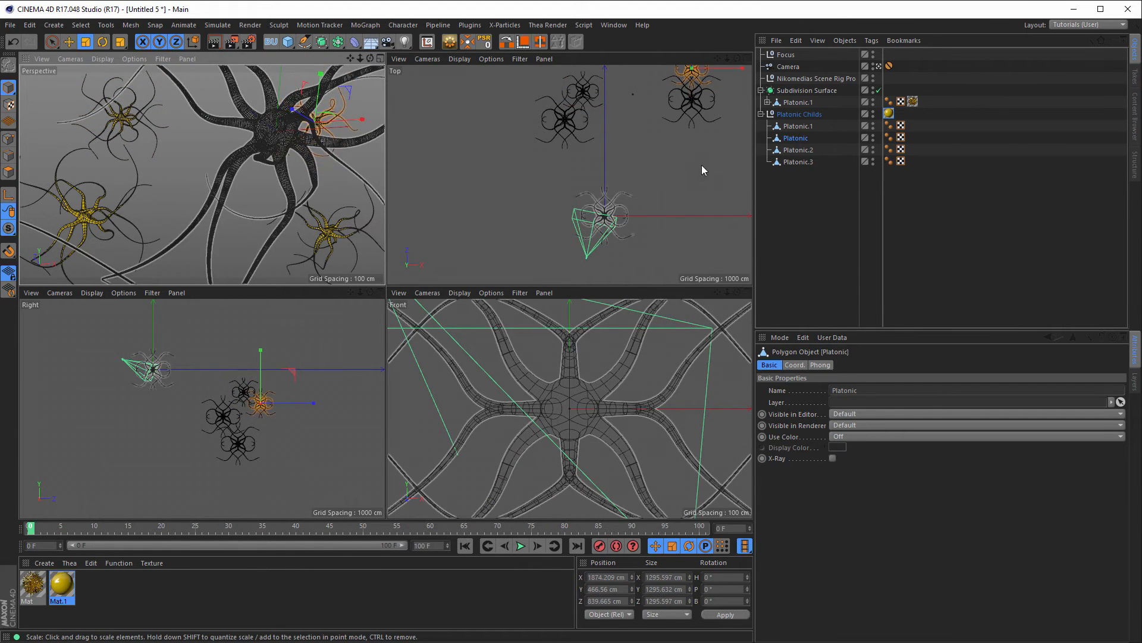
click(796, 150)
drag(381, 156, 273, 235)
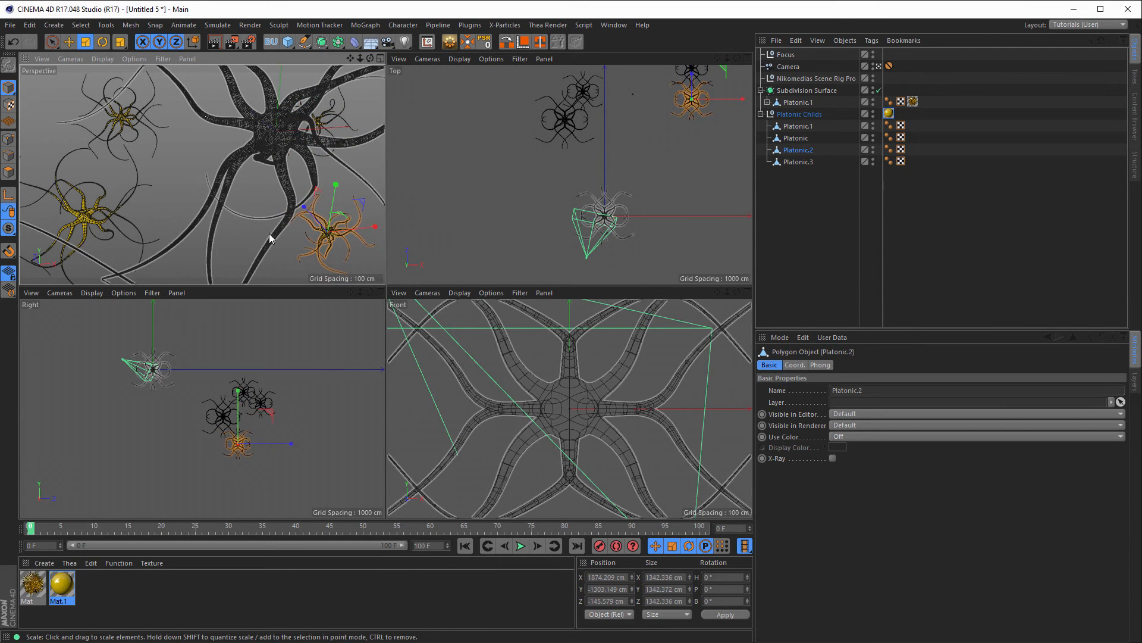
click(796, 162)
drag(369, 153, 342, 176)
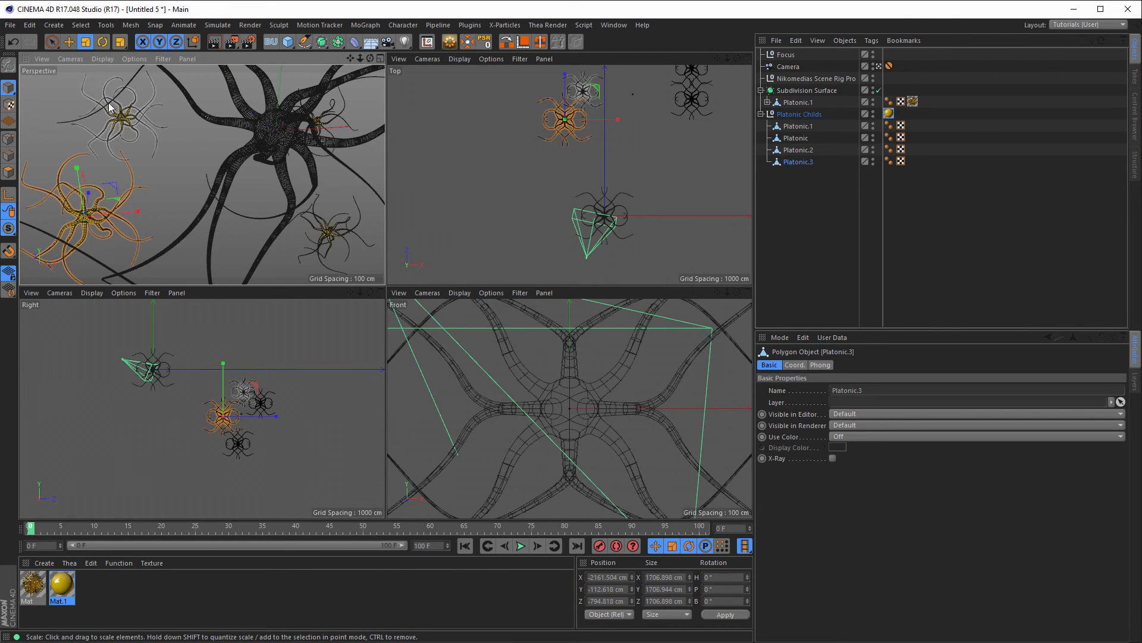
Step: Spread Platonic.1 further left and slide Platonic.2 along X
click(205, 141)
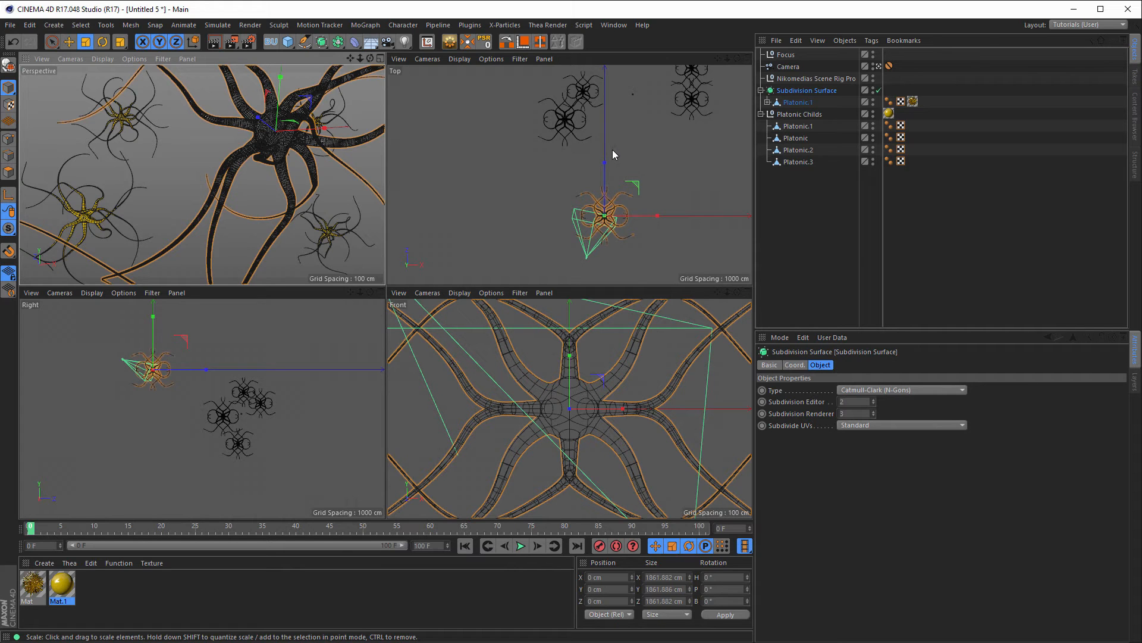
click(69, 42)
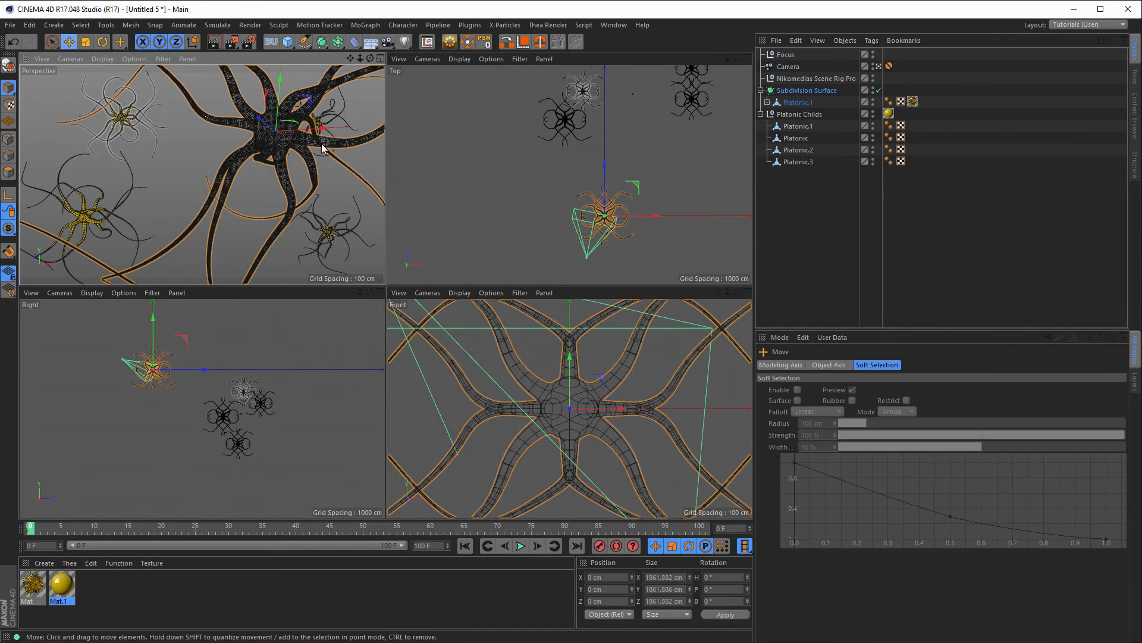
click(794, 126)
drag(639, 93, 619, 98)
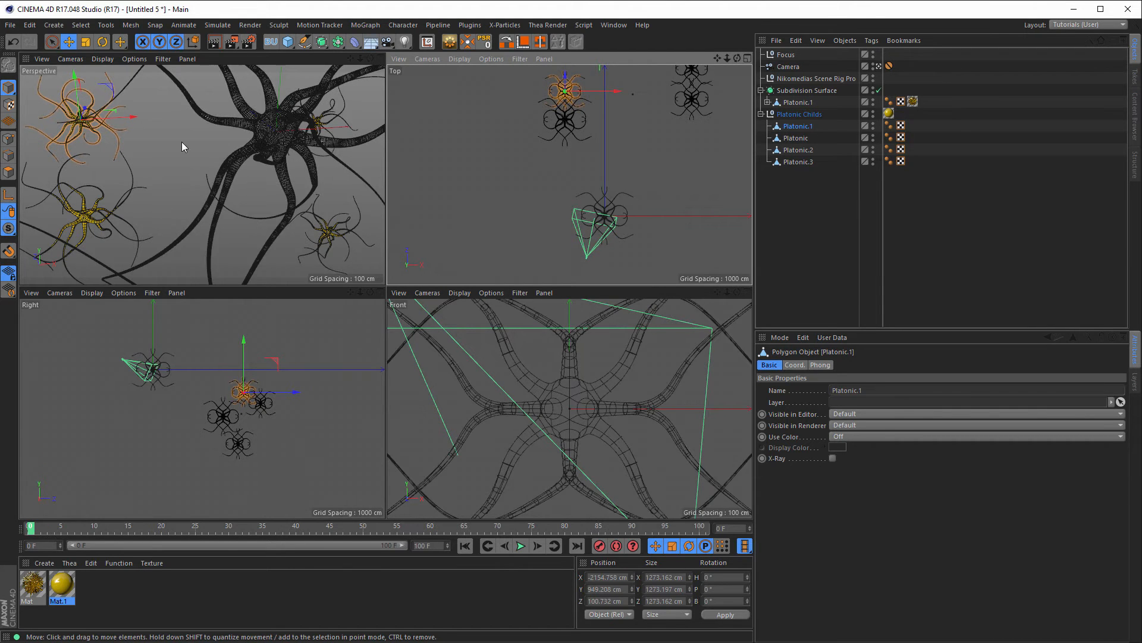
click(694, 104)
drag(745, 99, 744, 101)
Step: Duplicate Platonic as Platonic.4 at about X -473, Y 467, Z 840 cm
alt+middle_drag(648, 122, 625, 163)
click(676, 109)
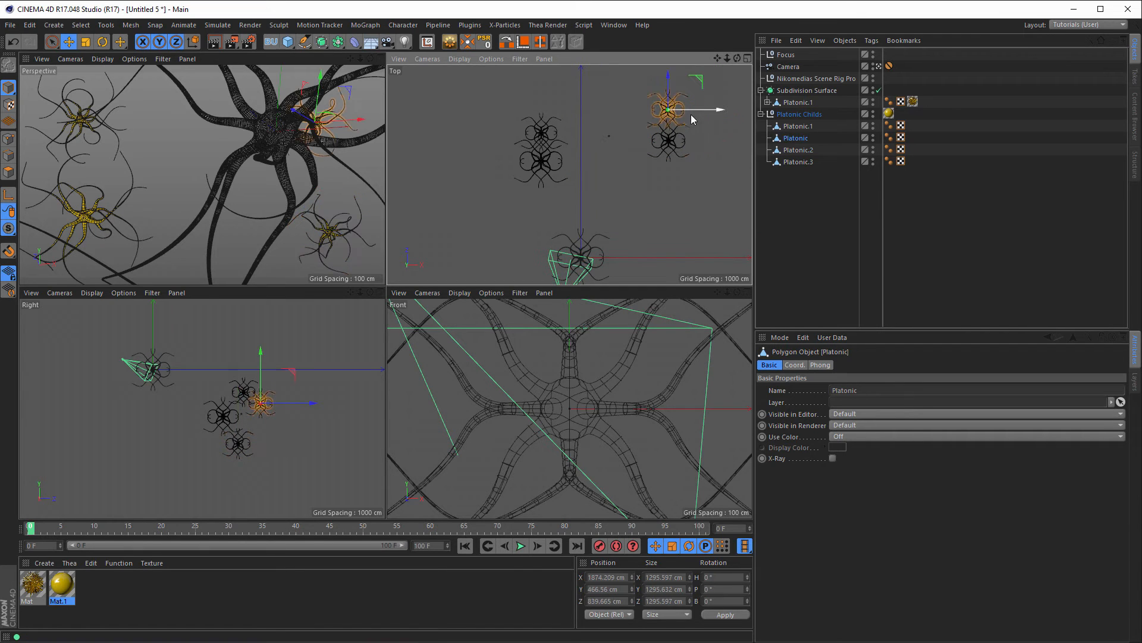
ctrl+drag(719, 107, 646, 111)
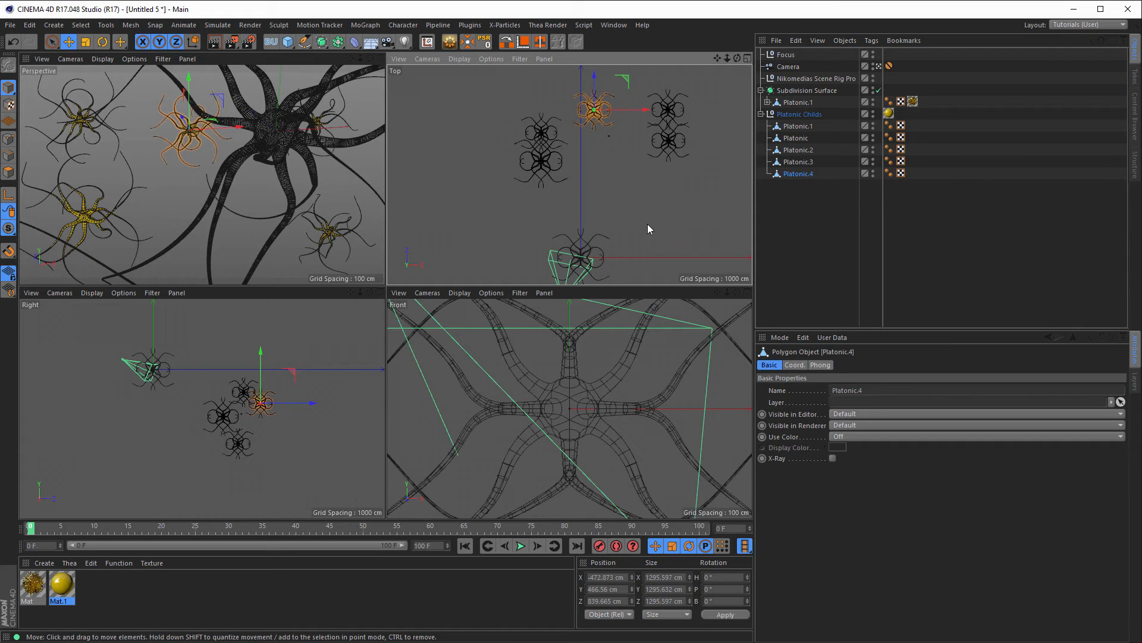
Step: Rotate the new copy about 53° and tilt Platonic.3 and Platonic about 58° each
key(r)
drag(181, 142, 221, 144)
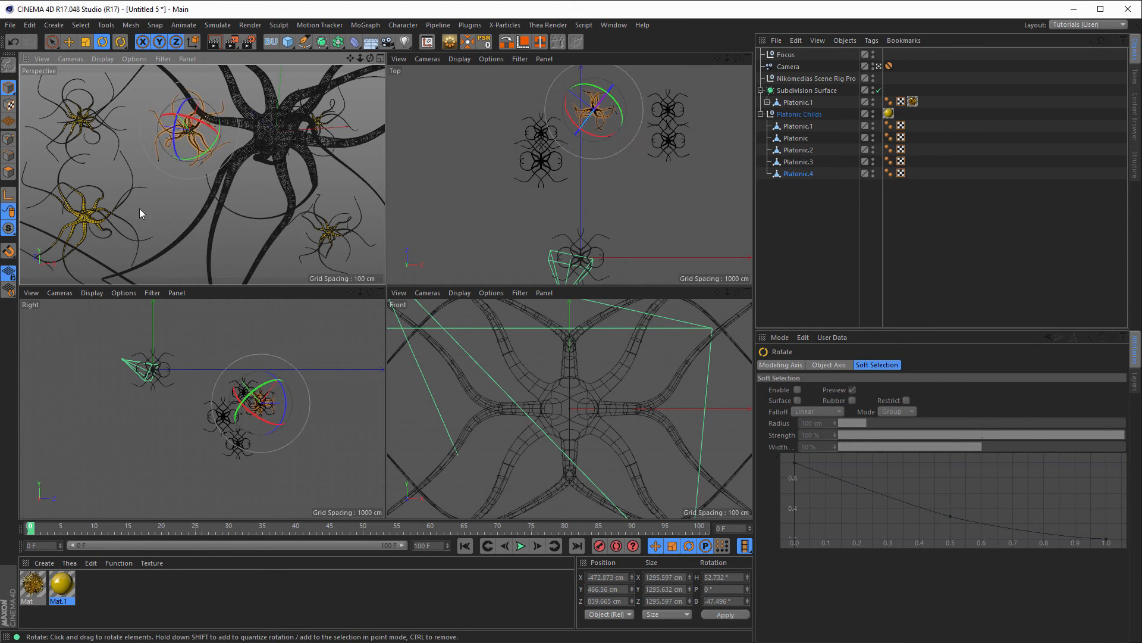
click(78, 207)
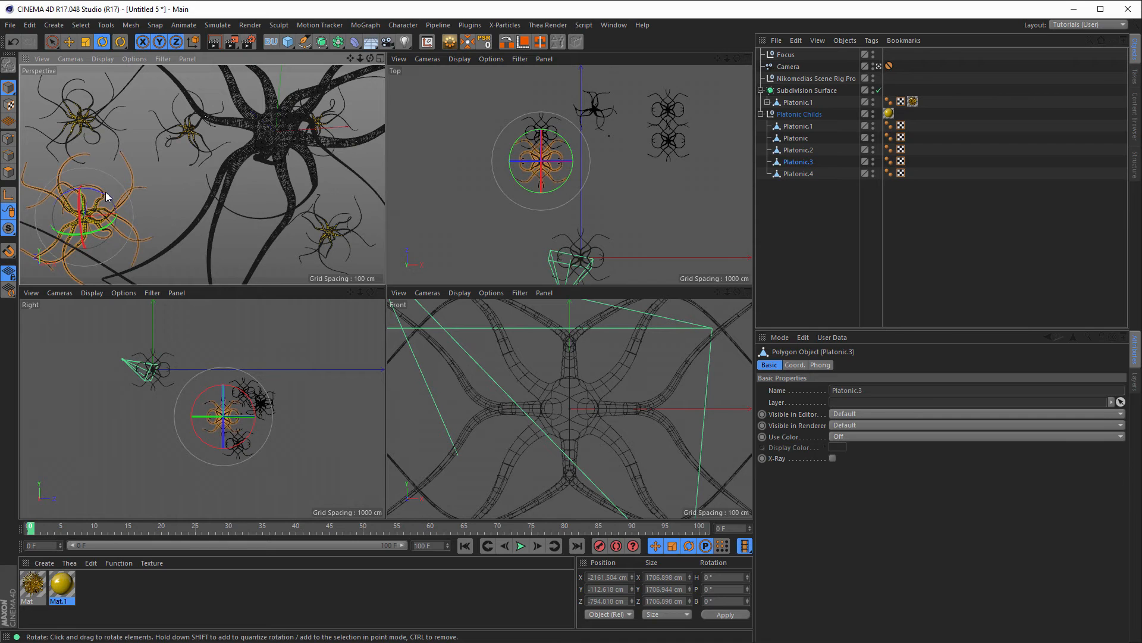
drag(105, 195, 124, 230)
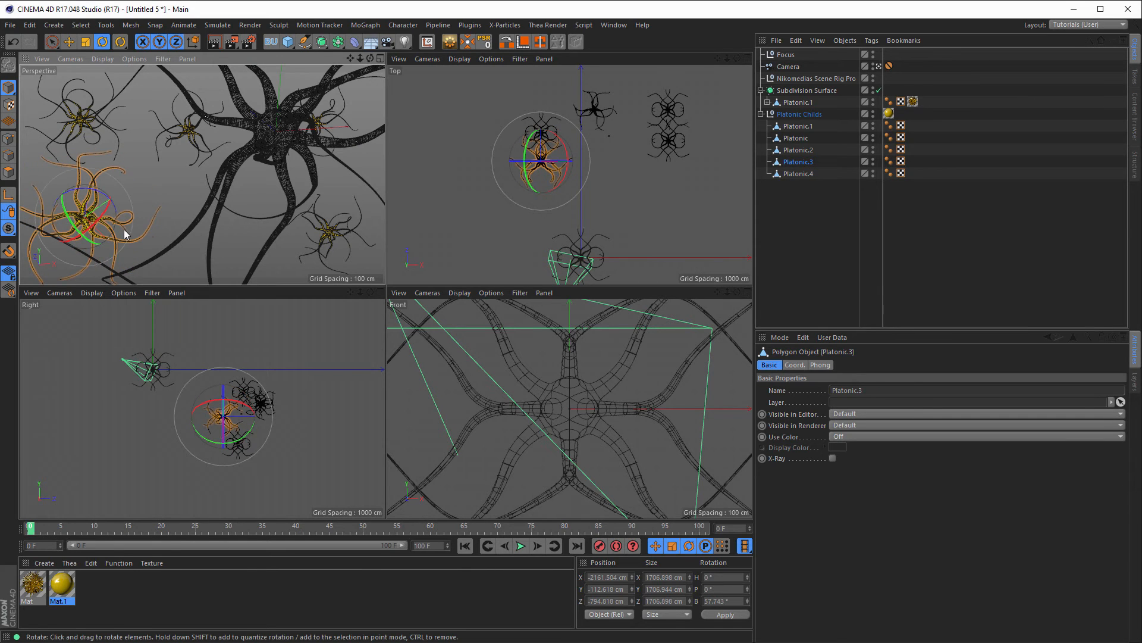
click(322, 122)
drag(332, 122, 266, 261)
Step: Tilt Platonic.2 and Platonic.1 (about 84°), then render a preview in the full Perspective view
click(323, 229)
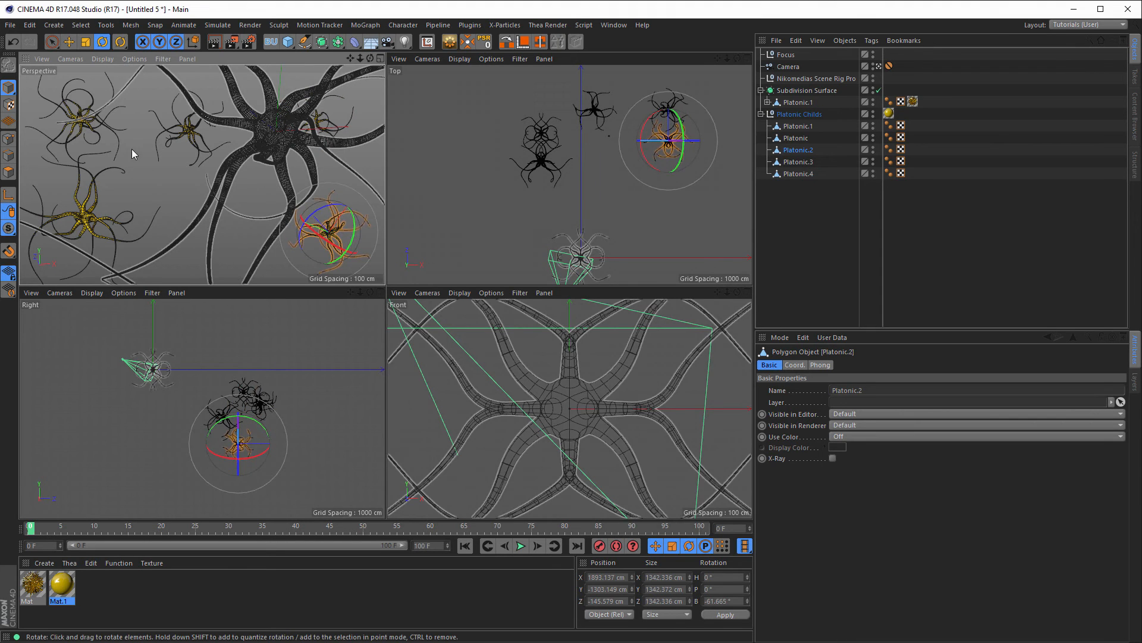
click(95, 128)
drag(107, 109, 121, 189)
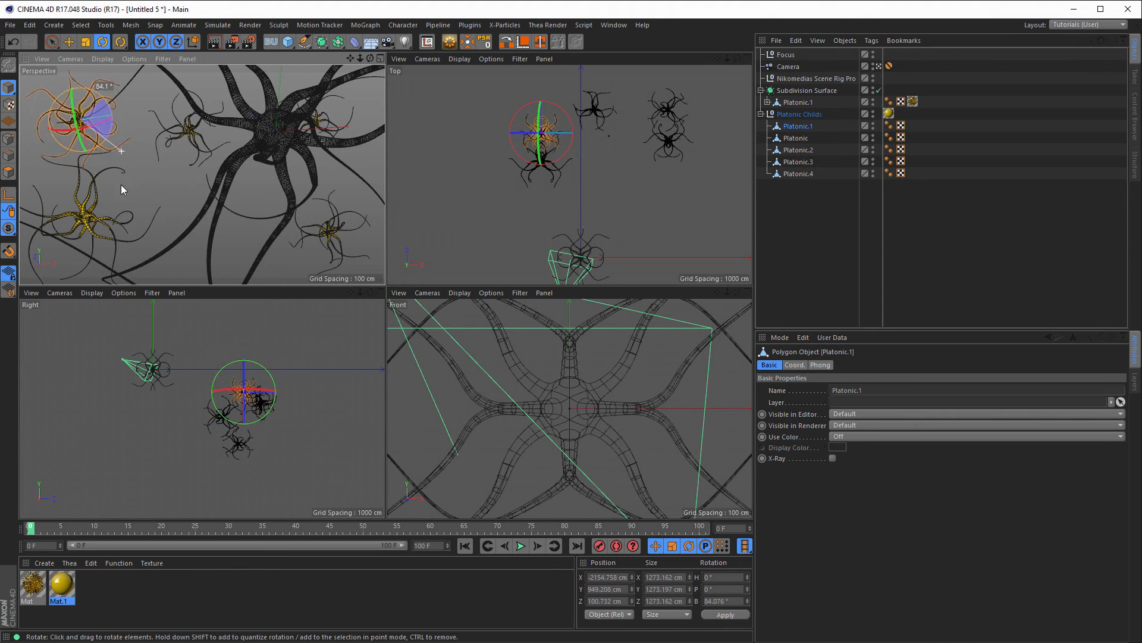
middle_click(309, 190)
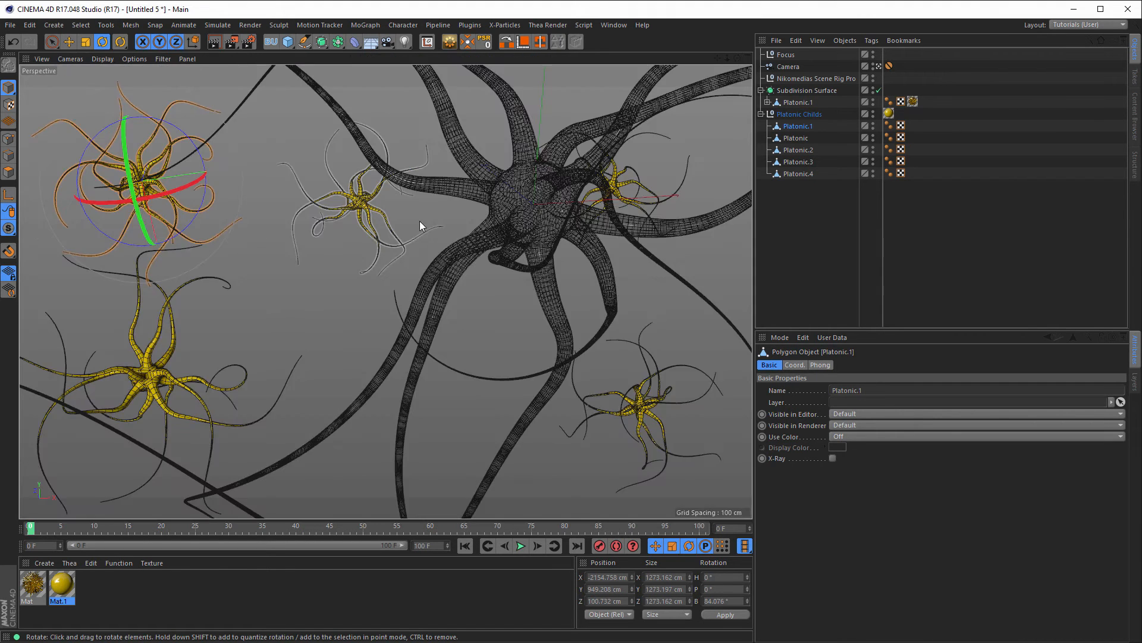
key(shift+r)
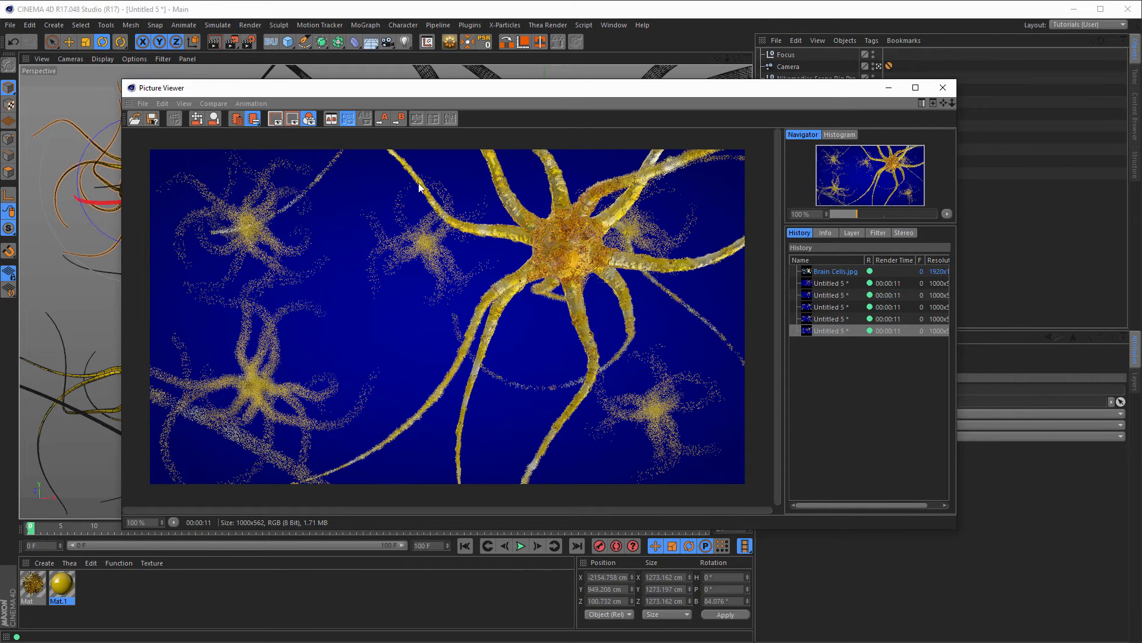
Step: Change Mat.1's hue to 45° for a more orange yellow
click(942, 88)
double_click(61, 585)
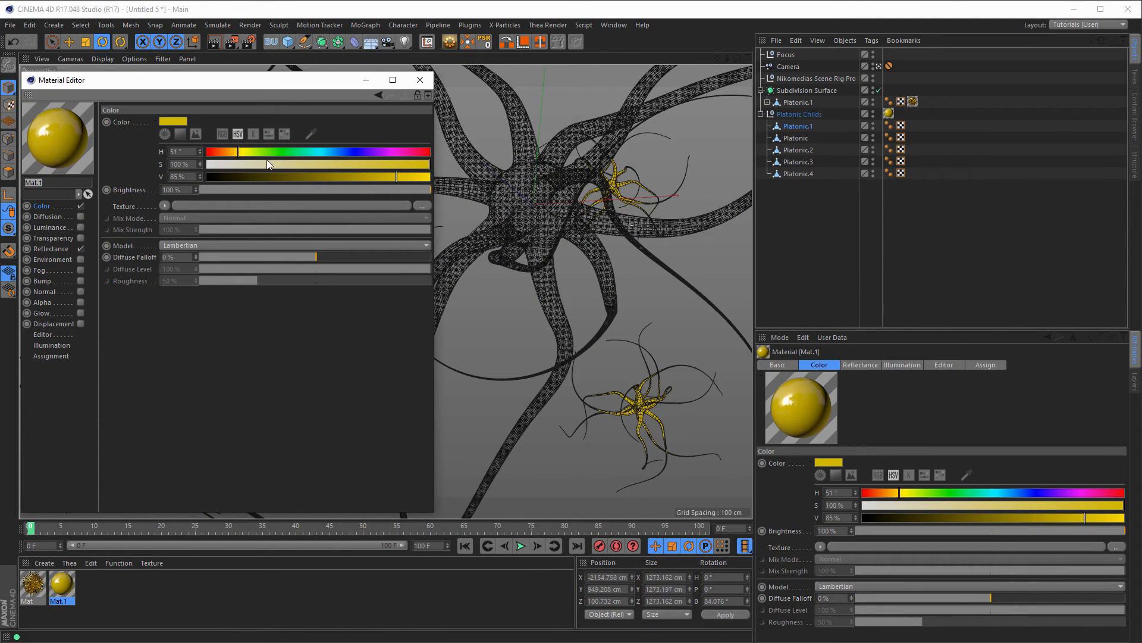
click(235, 152)
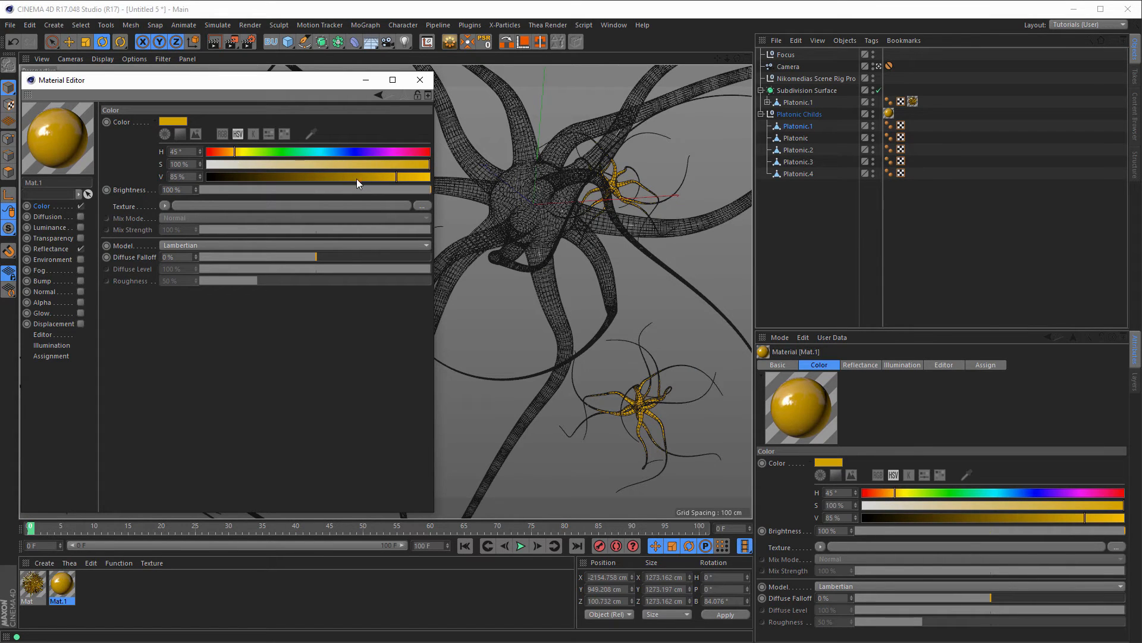
click(420, 80)
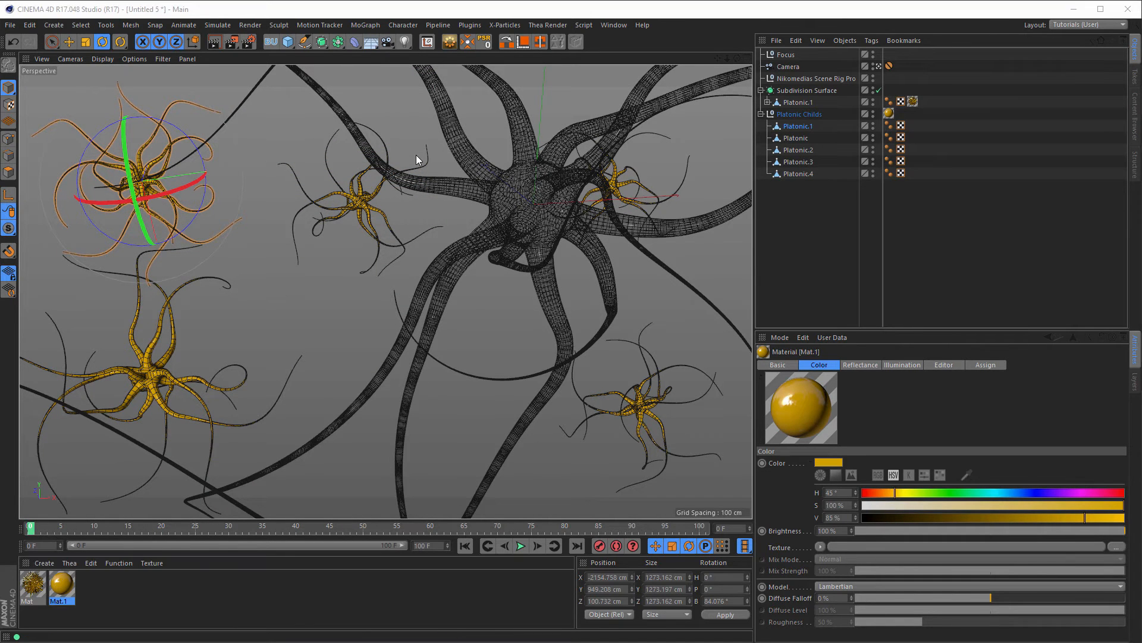
Step: Check the project settings and review the previous renders in the Picture Viewer
key(ctrl+d)
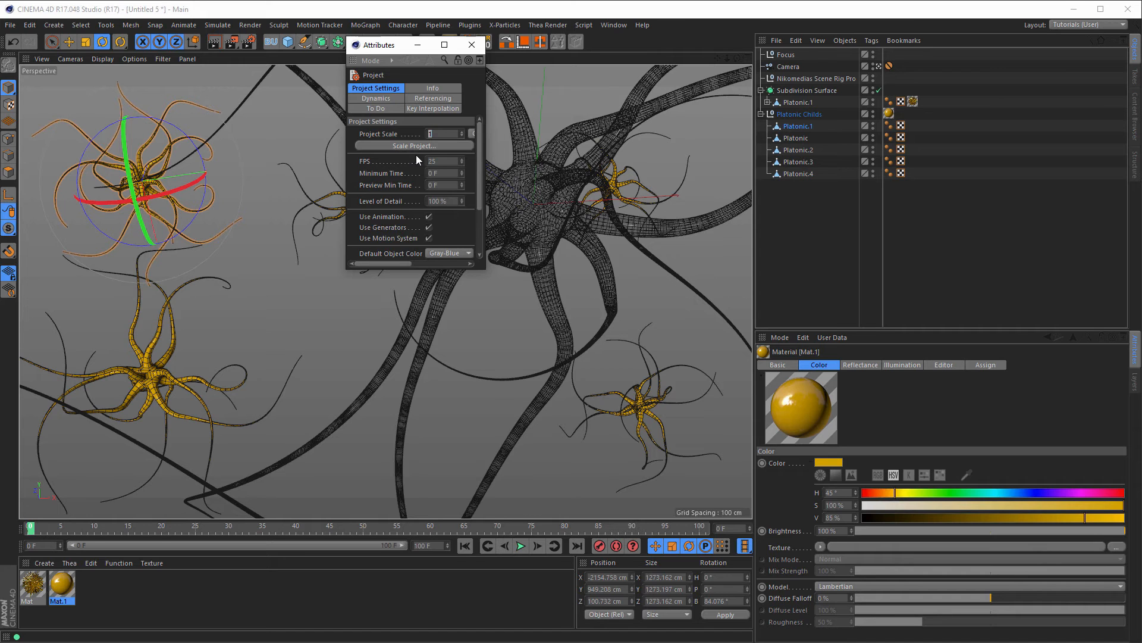
click(479, 45)
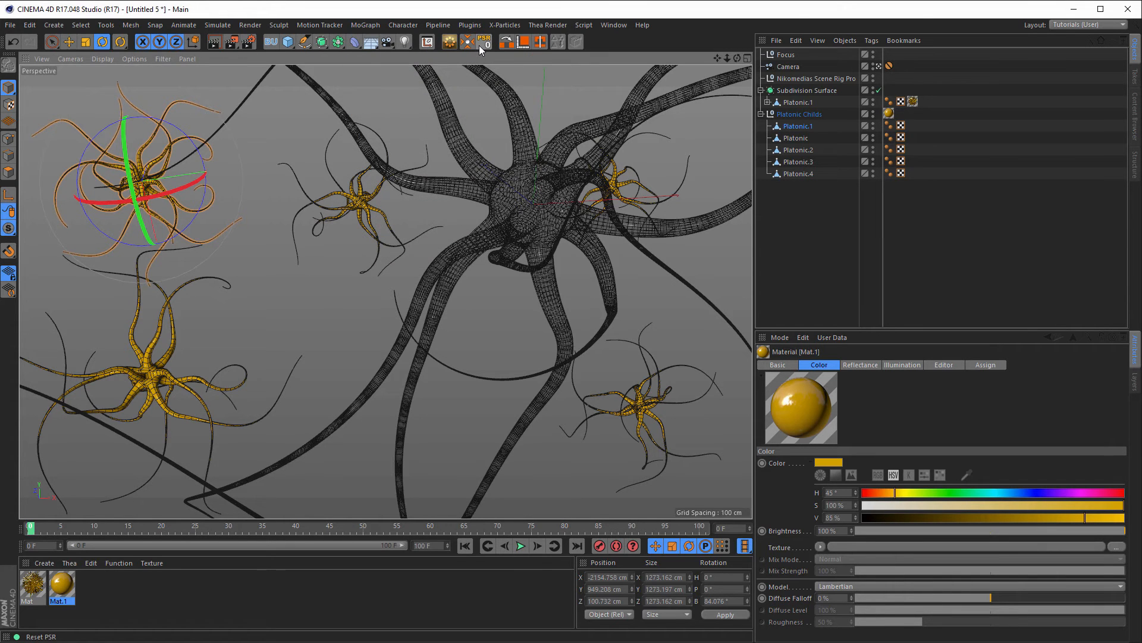
key(shift+F6)
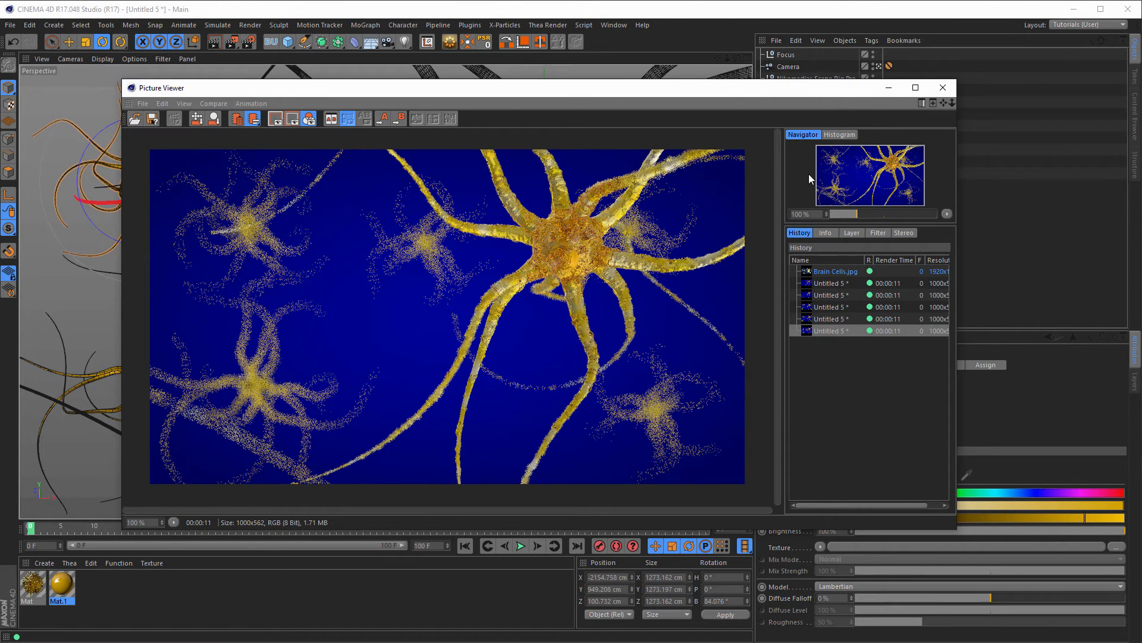
click(943, 88)
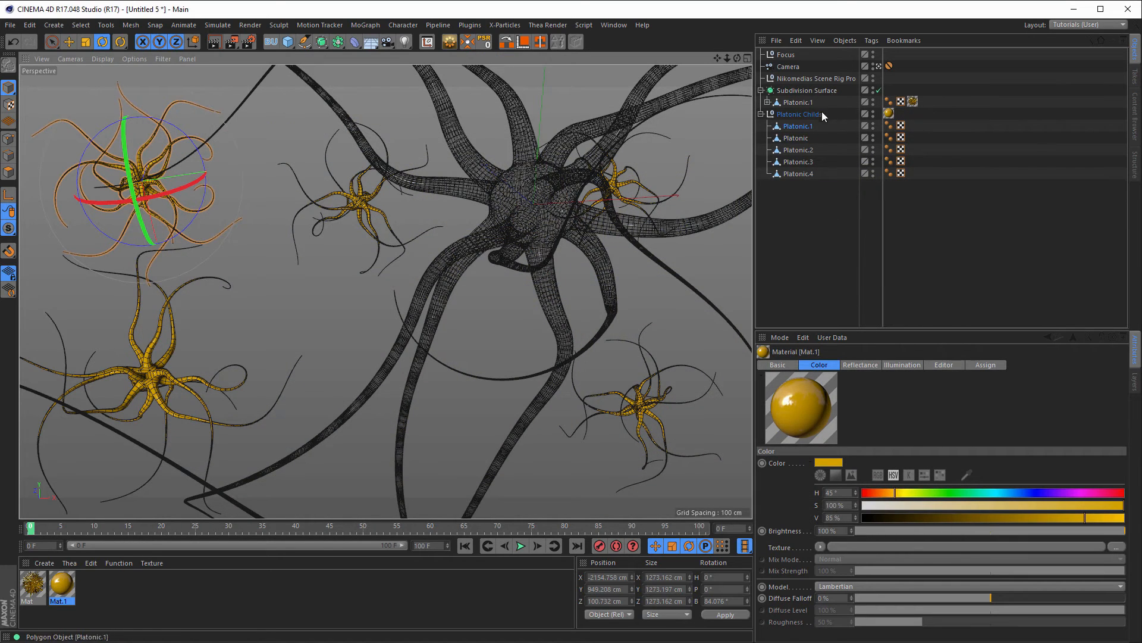
Step: Select the camera's F-Stop value for editing
click(788, 67)
click(875, 401)
double_click(876, 405)
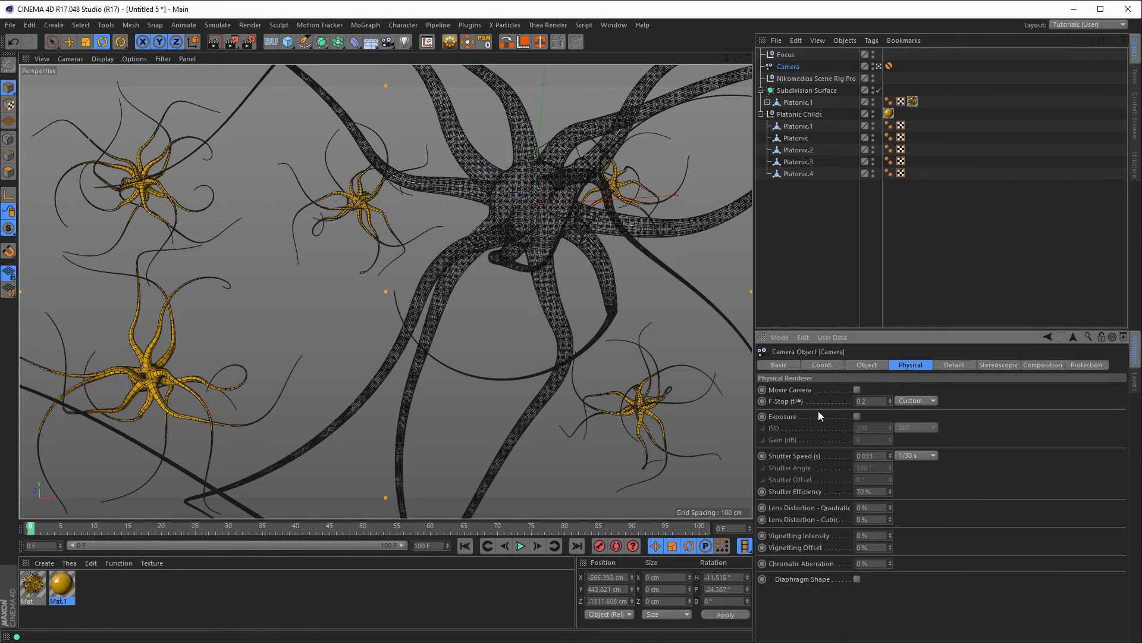
Step: Apply the Middle render preset with an output width of 1000 px
click(249, 41)
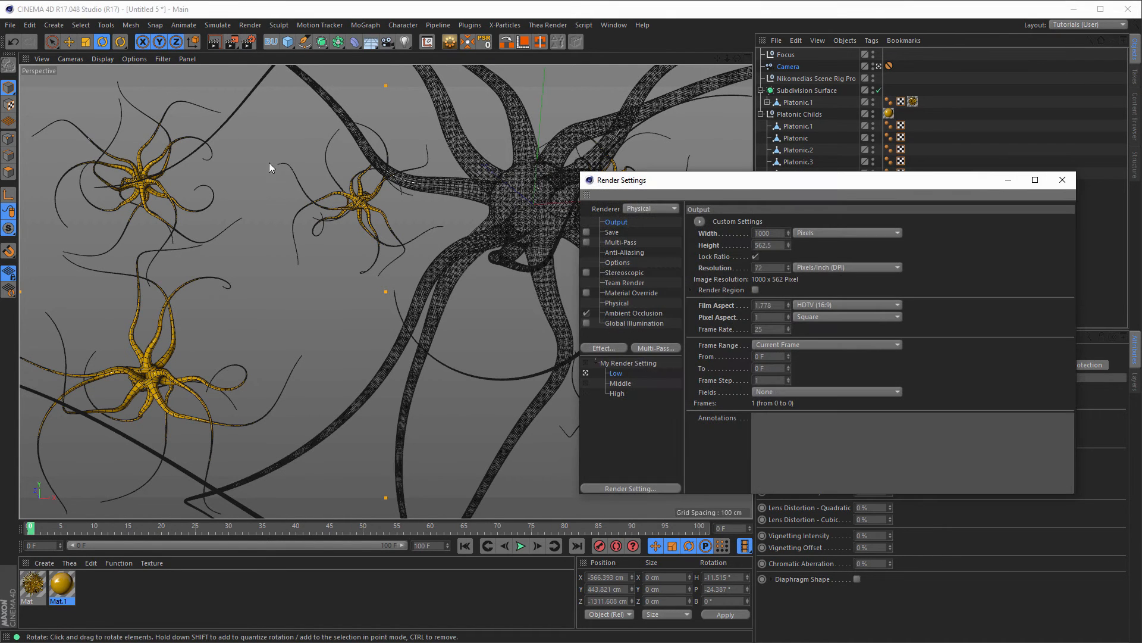
click(590, 383)
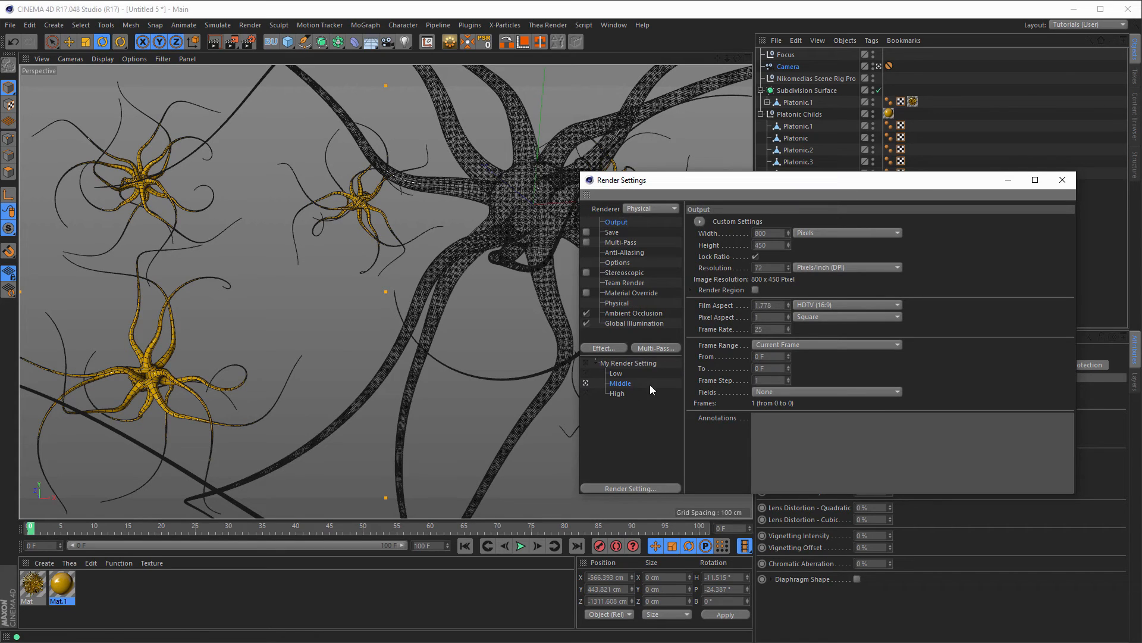
double_click(767, 232)
text(1000)
key(Return)
Step: Disable Global Illumination, enable Evaluate Transparency for ambient occlusion, and start a render
click(586, 323)
click(625, 312)
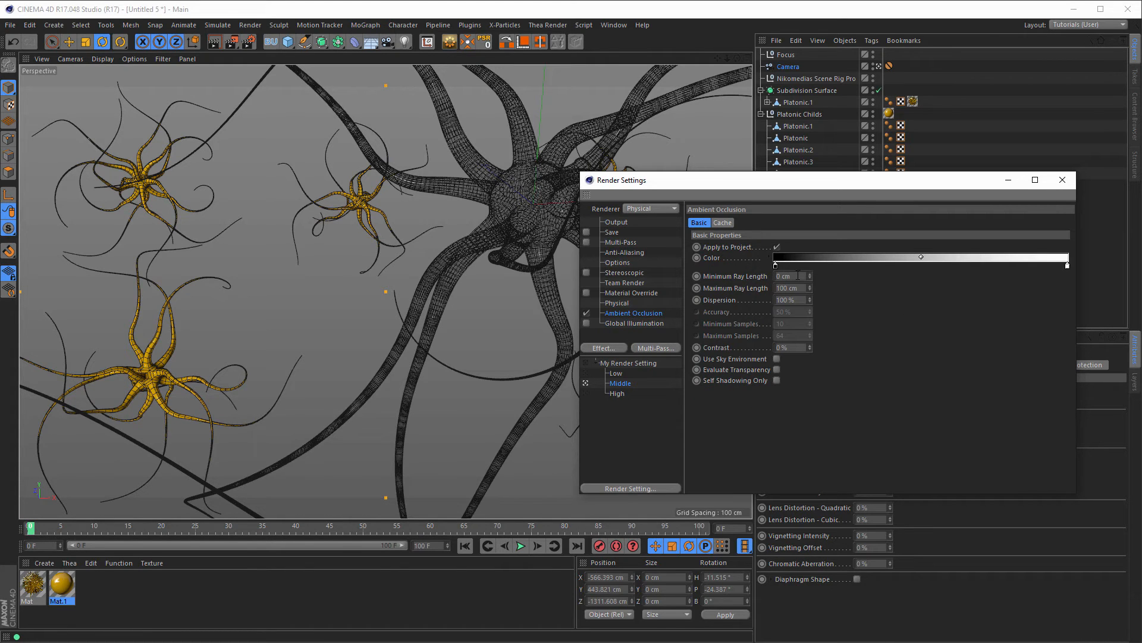
click(777, 369)
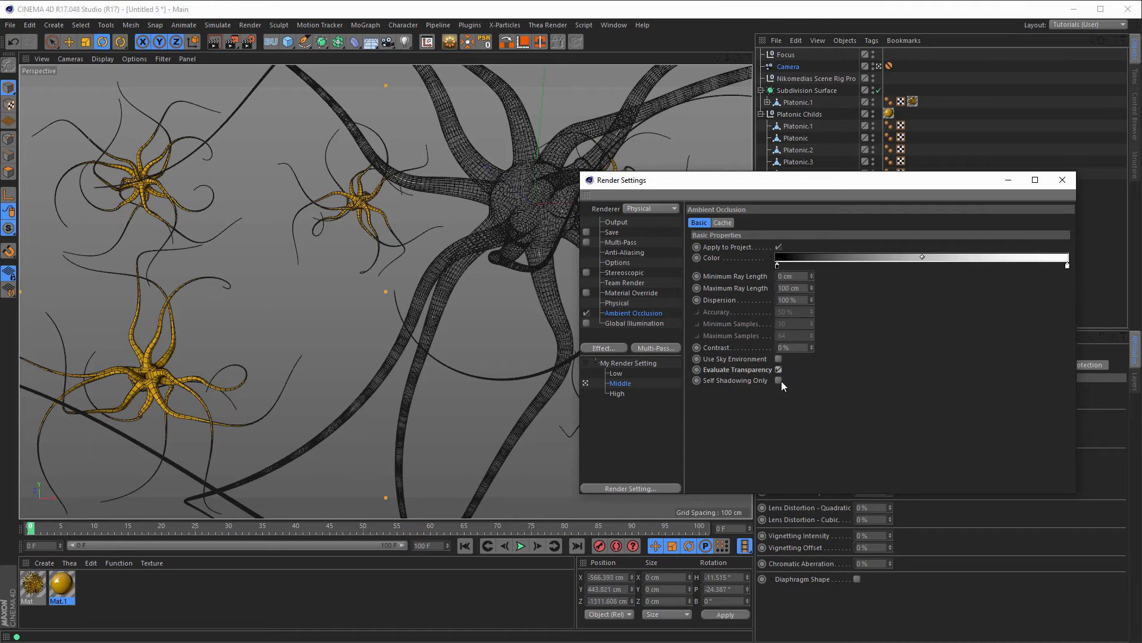
click(619, 303)
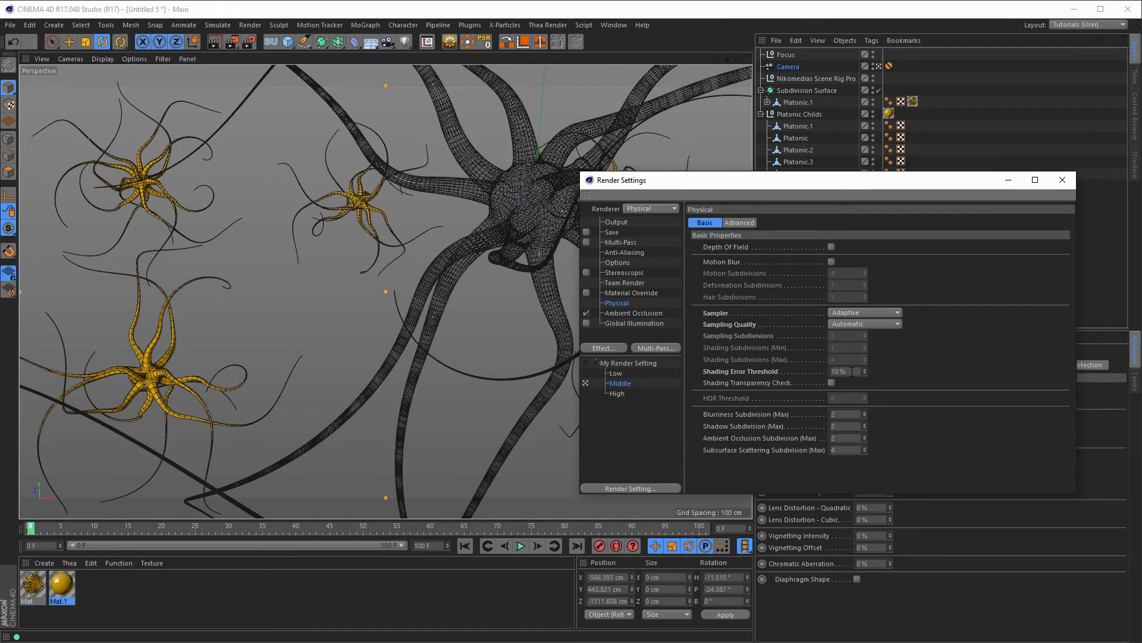
drag(791, 188, 616, 128)
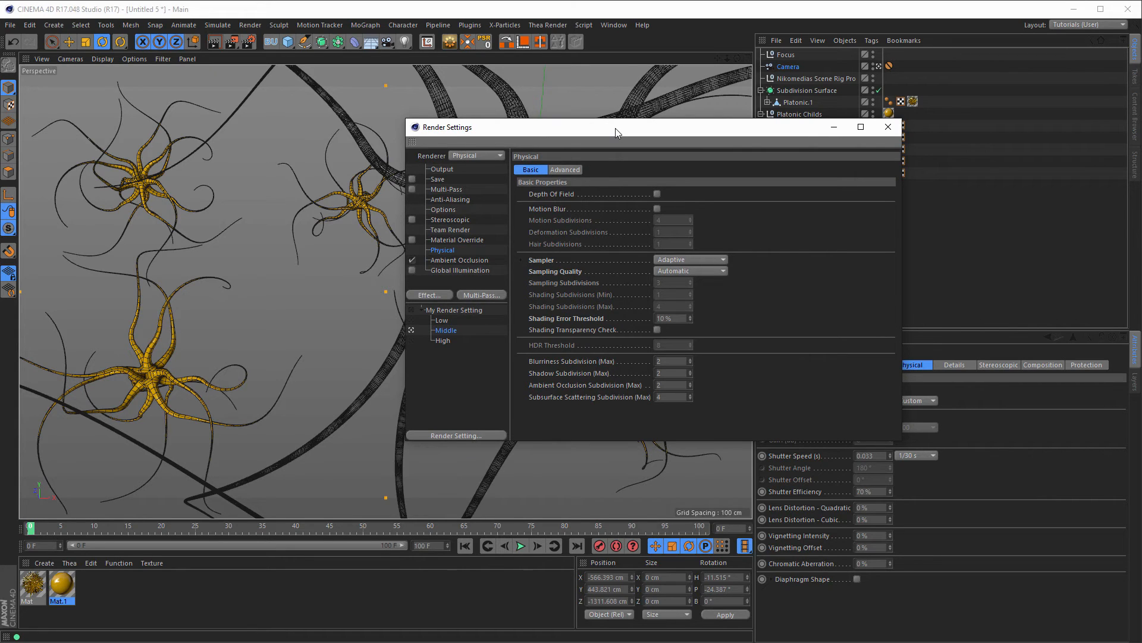
drag(614, 127, 561, 130)
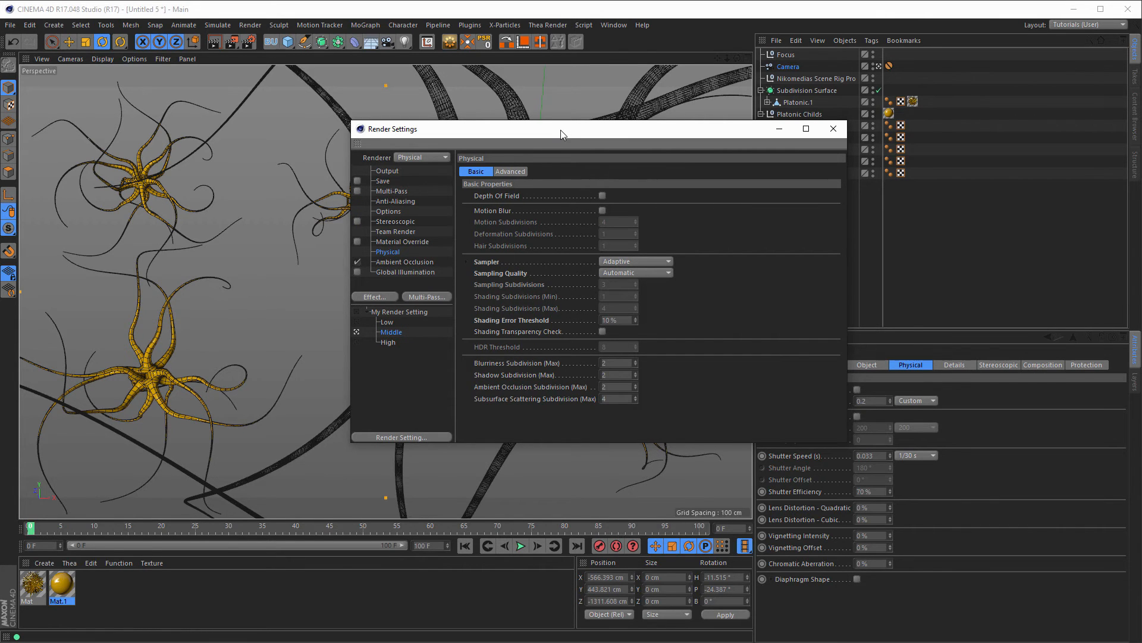
key(shift+r)
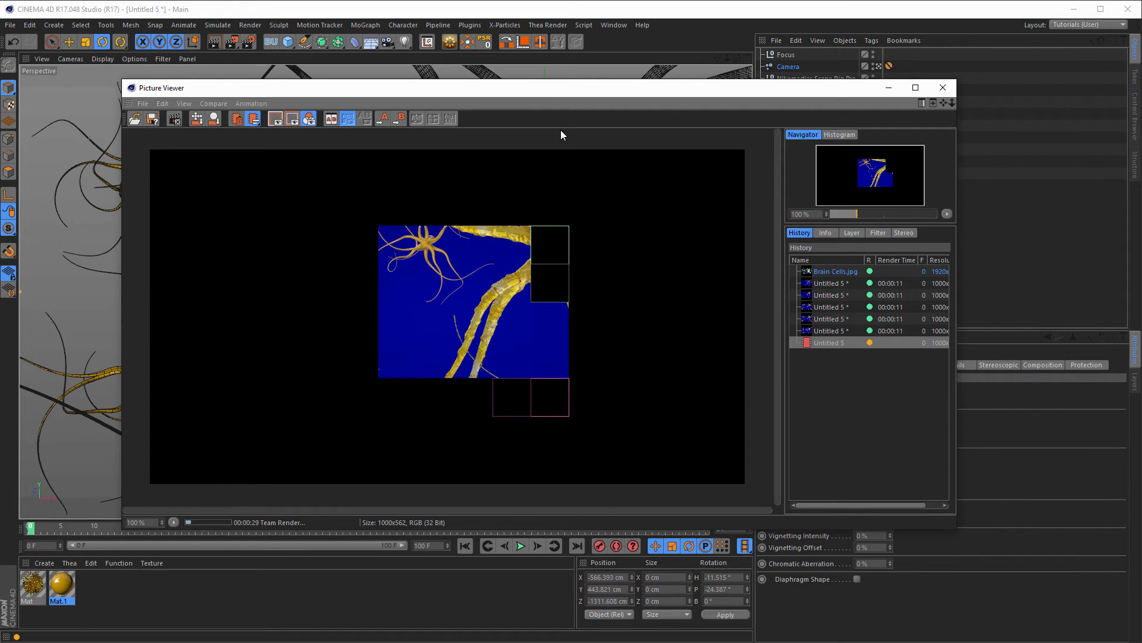
Step: Stop the running render and enable Depth Of Field in the Physical render settings
click(944, 88)
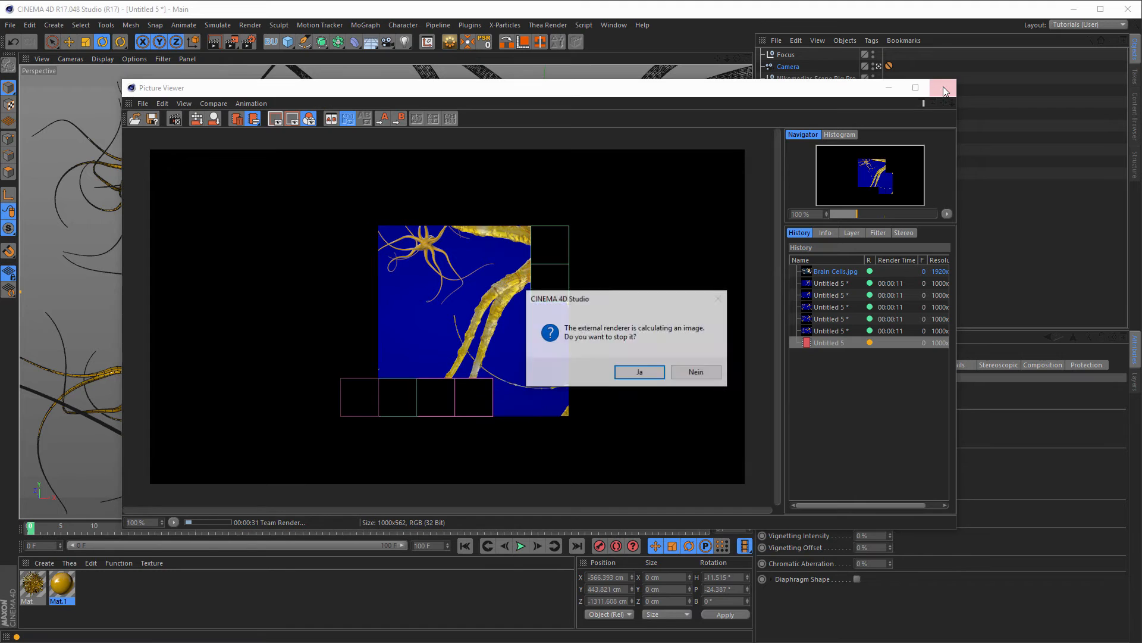
click(639, 372)
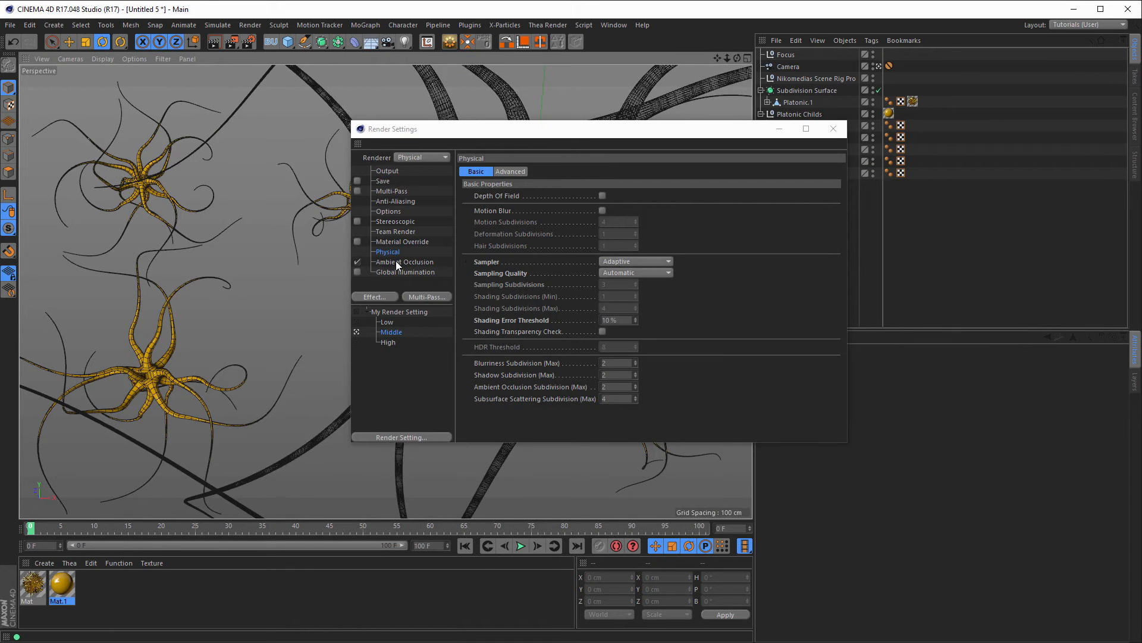
click(398, 248)
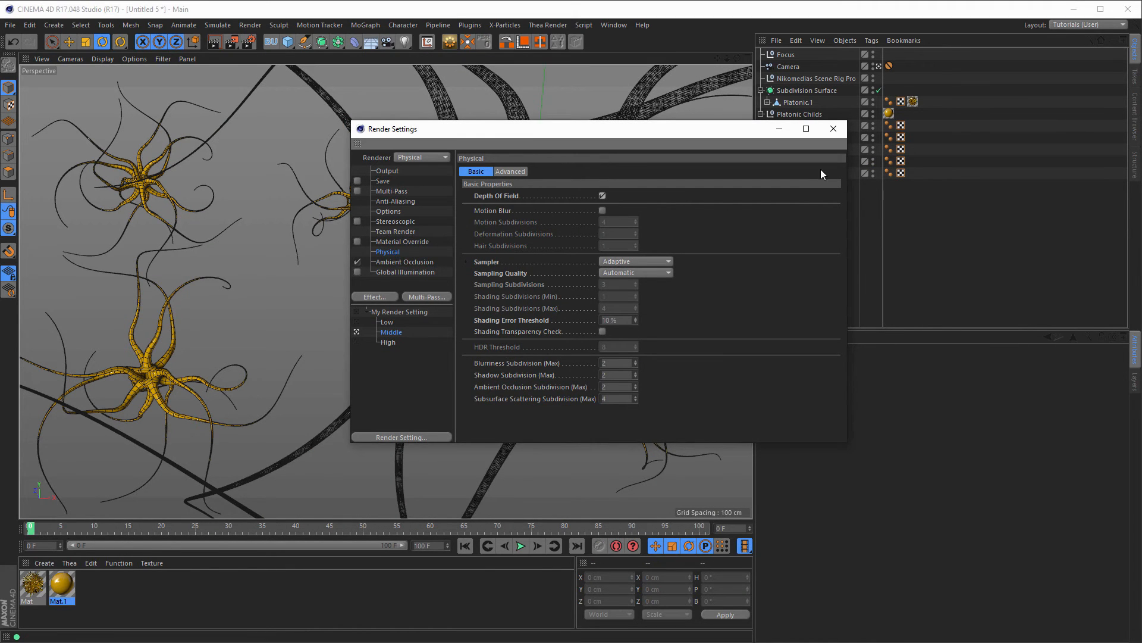
click(833, 128)
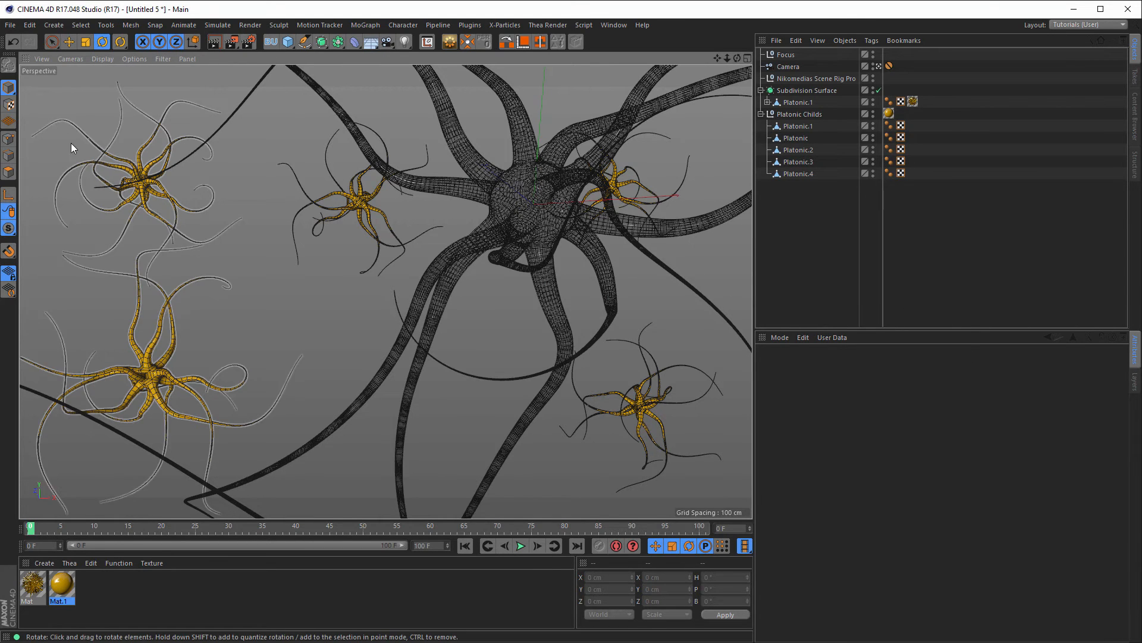
Step: Test-render the depth-of-field blur, then stop the render partway
key(shift+r)
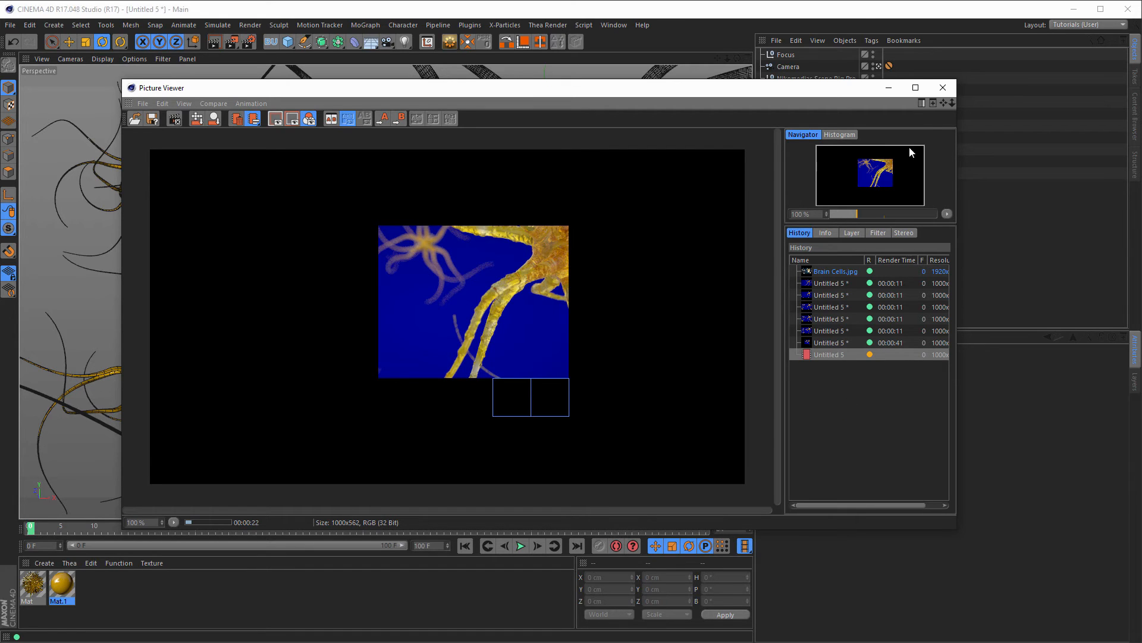
click(952, 88)
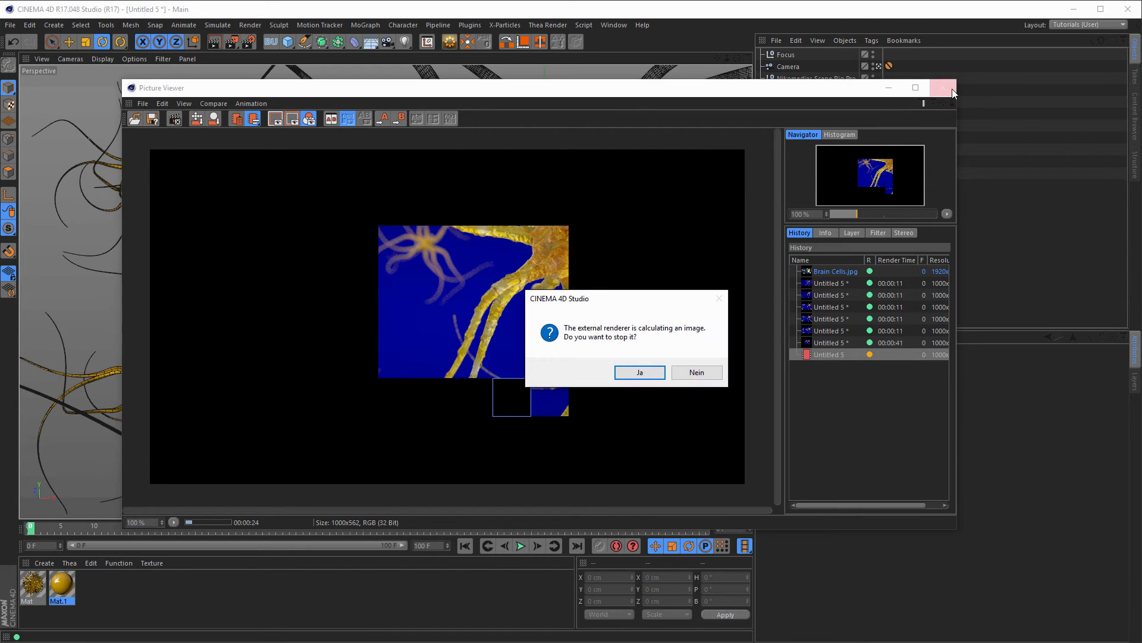
click(640, 373)
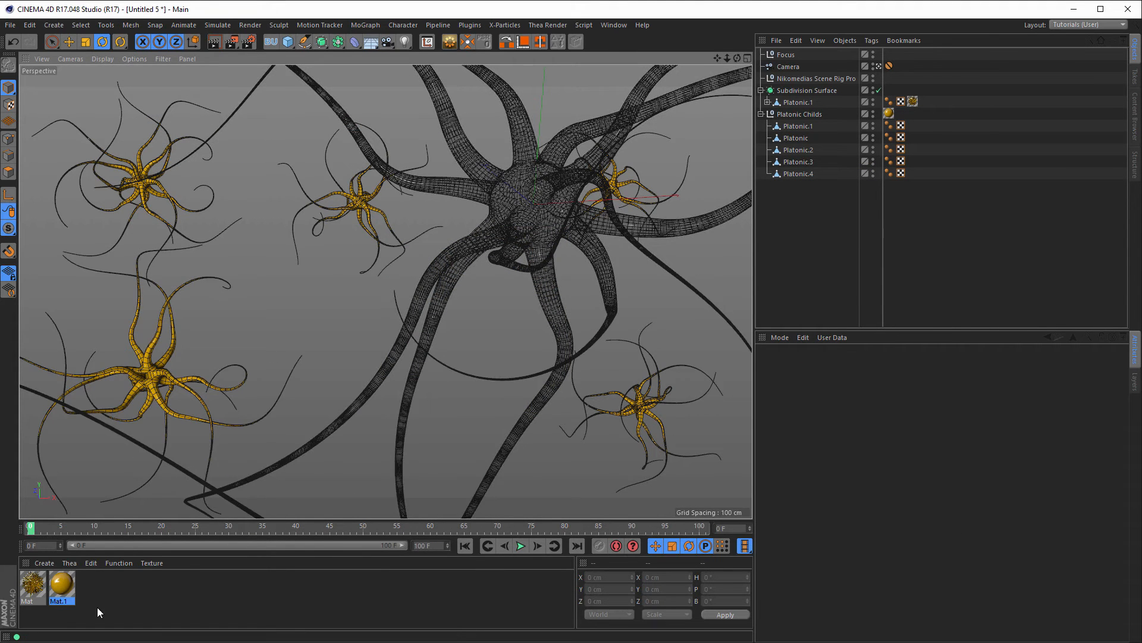
Step: Set the Physical Shading Error Threshold to 20% and start a fresh render of the golden neuron
click(807, 80)
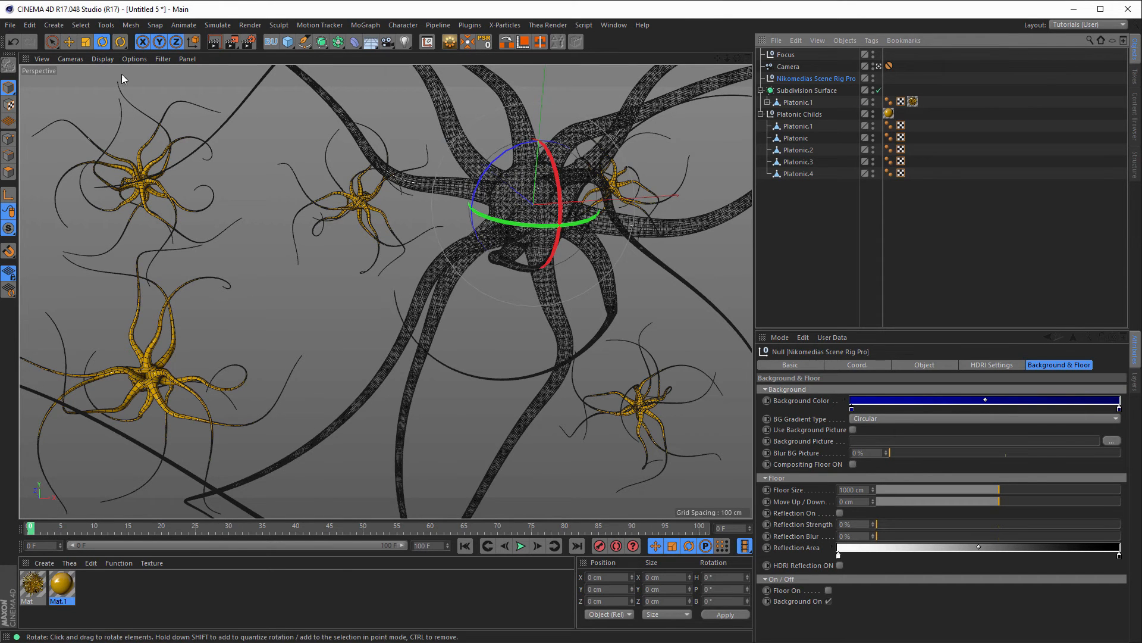
click(249, 41)
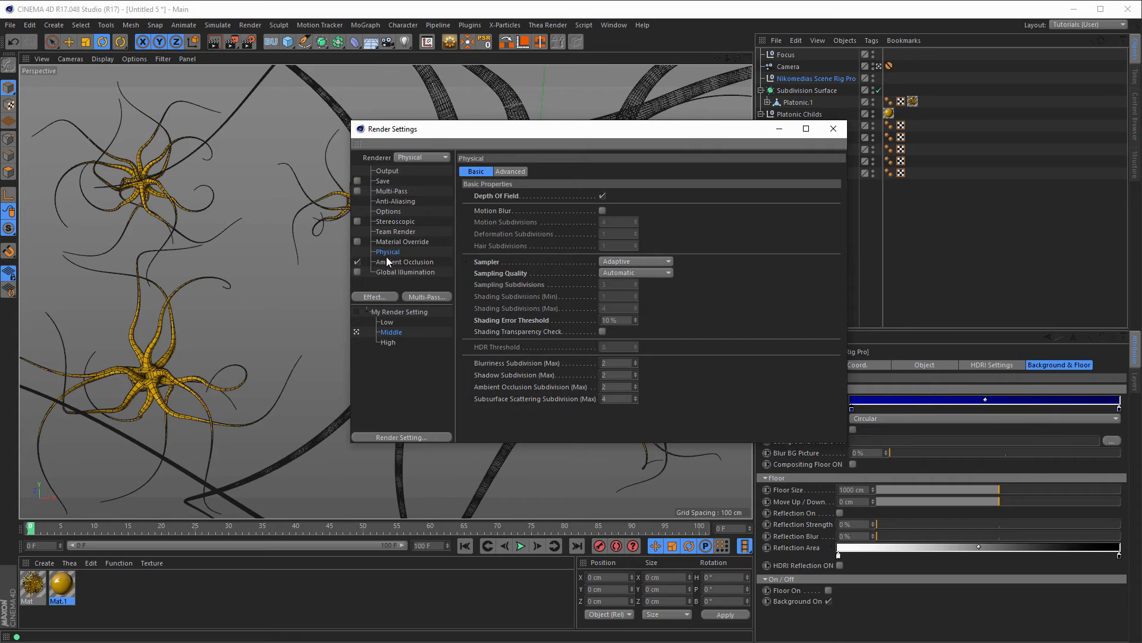
drag(619, 321, 602, 323)
text(20)
key(Return)
drag(687, 134, 506, 89)
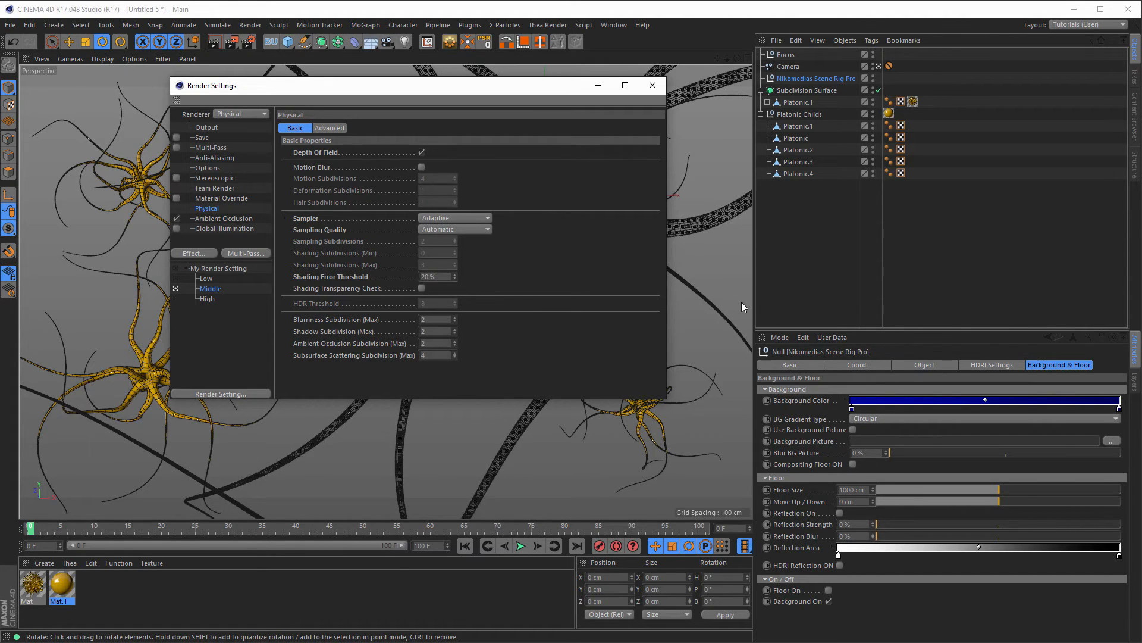
key(shift+r)
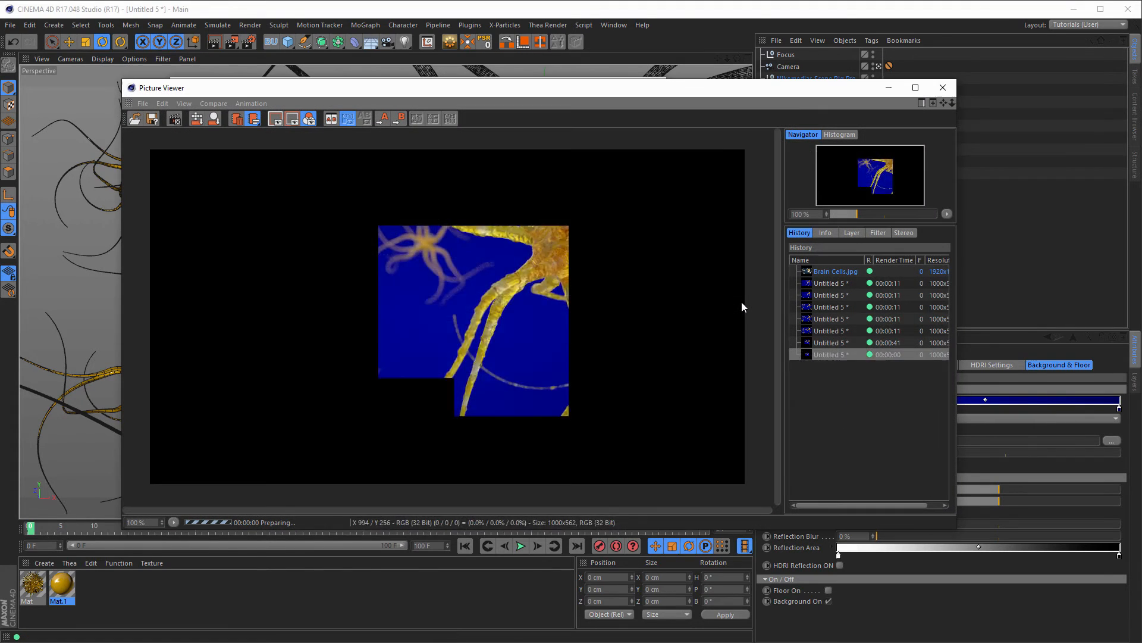
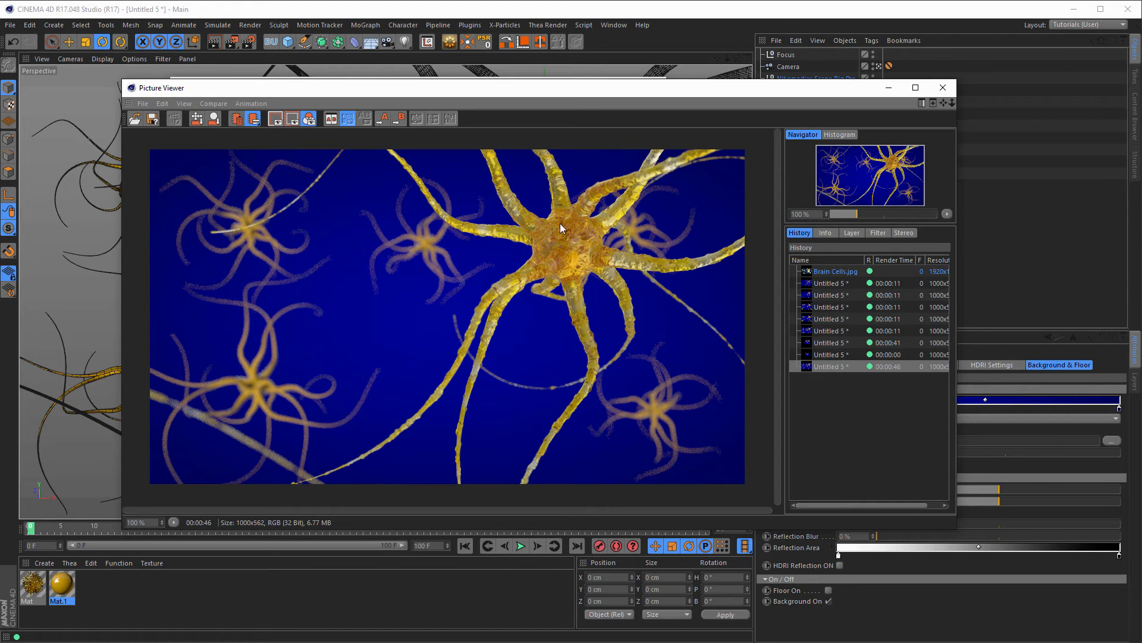
Step: Close the Picture Viewer and the Render Settings to get back to the neuron viewport
click(949, 92)
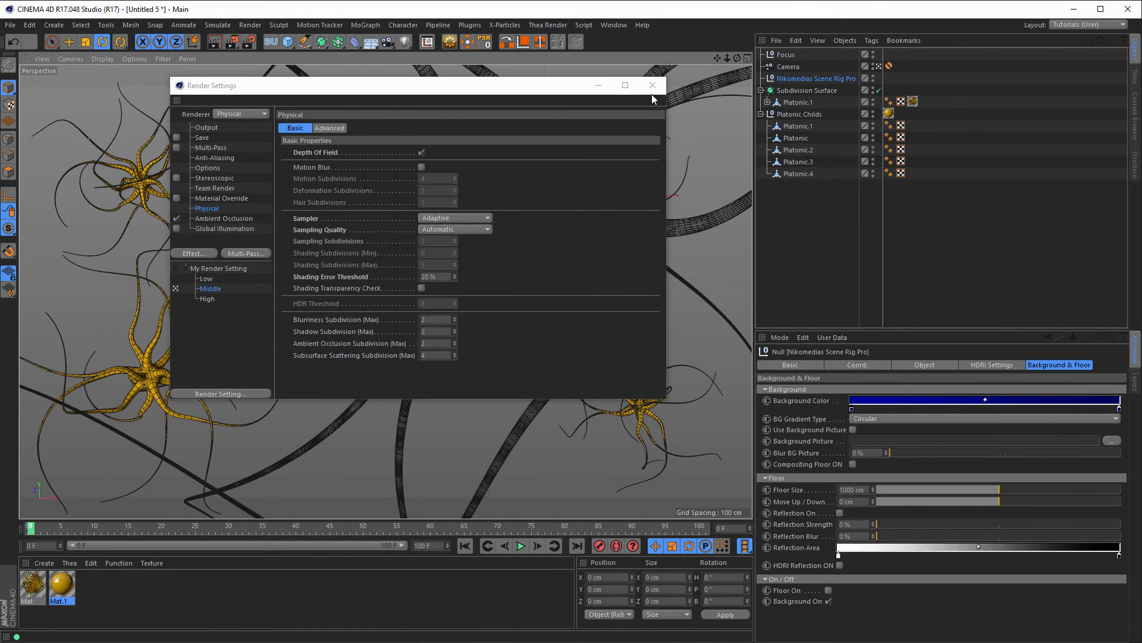
click(653, 86)
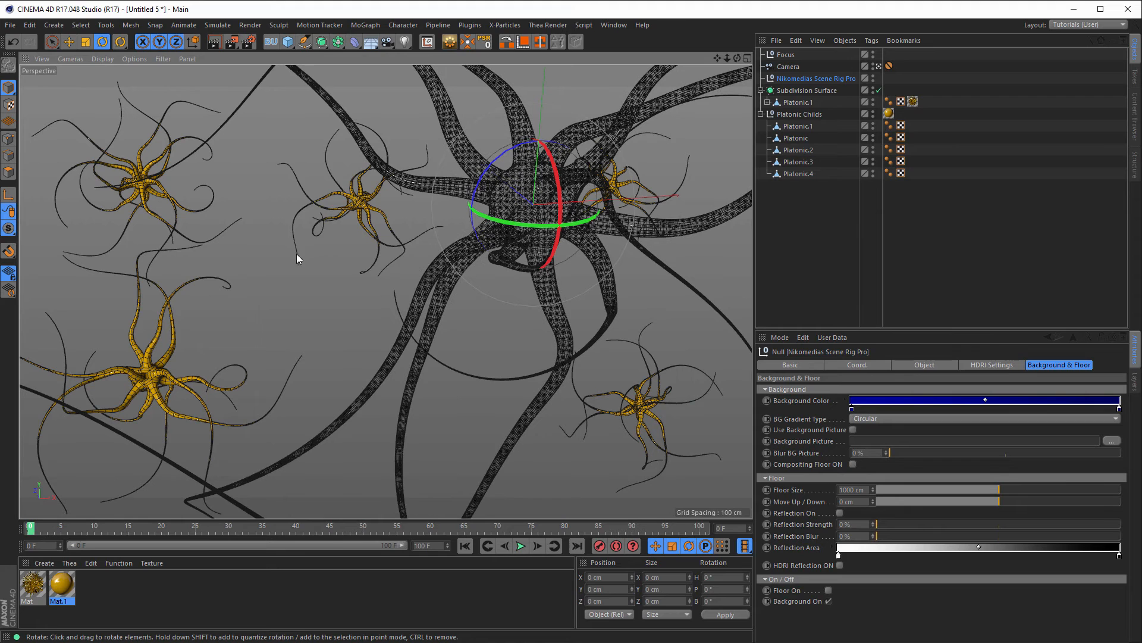
Step: In four-view layout, move the Platonic Childs group, then reposition Platonic.4 and Platonic.1
click(797, 114)
middle_click(468, 263)
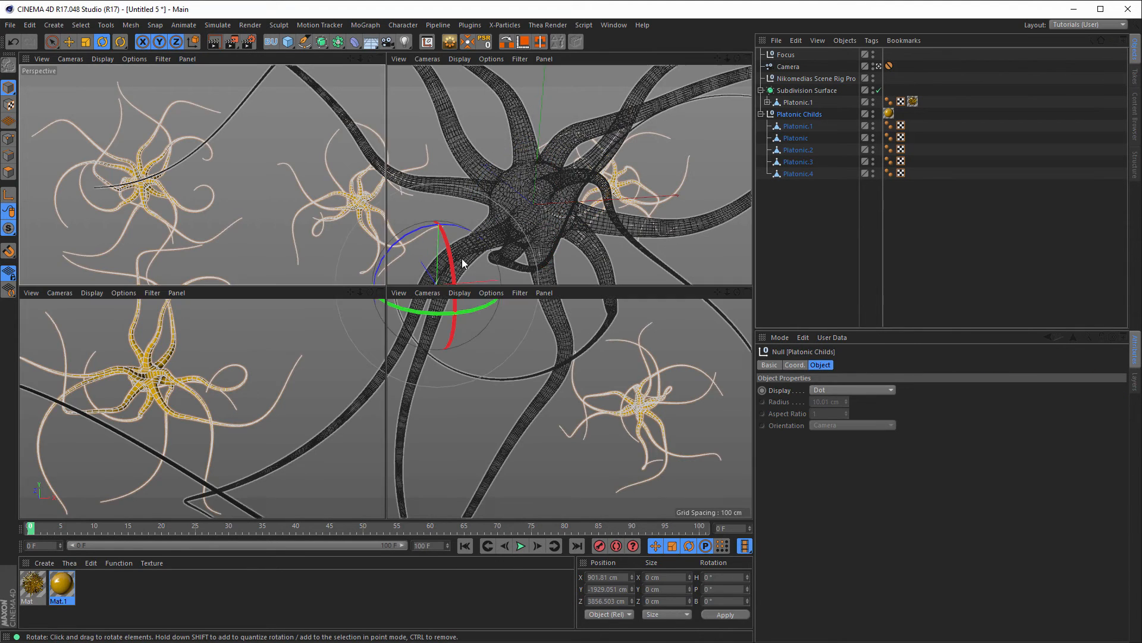
key(e)
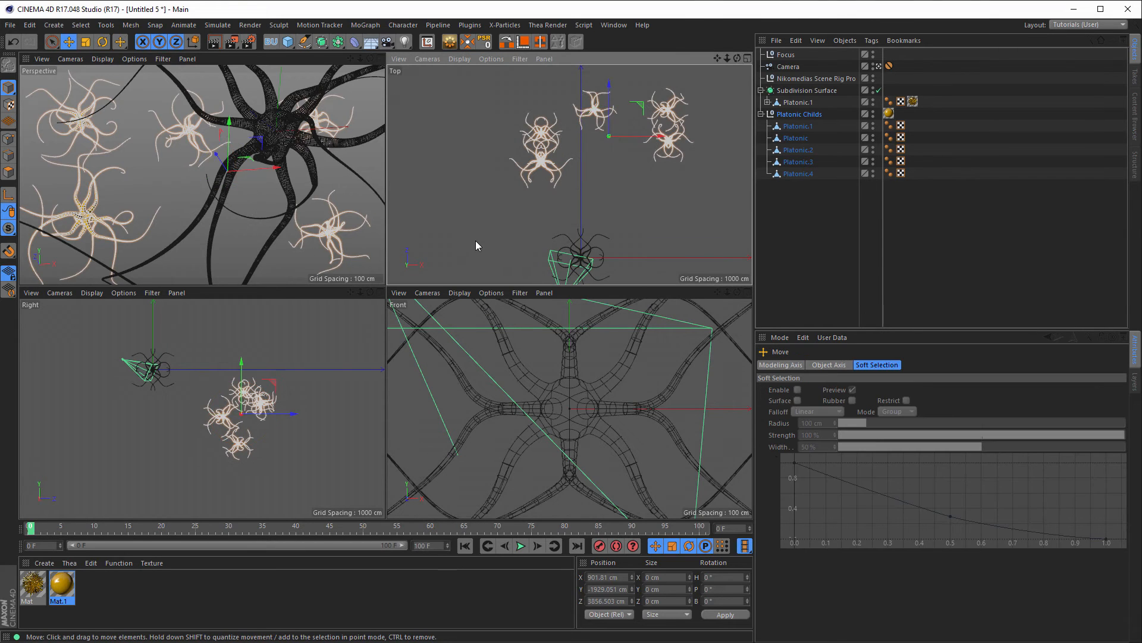
drag(271, 385, 333, 407)
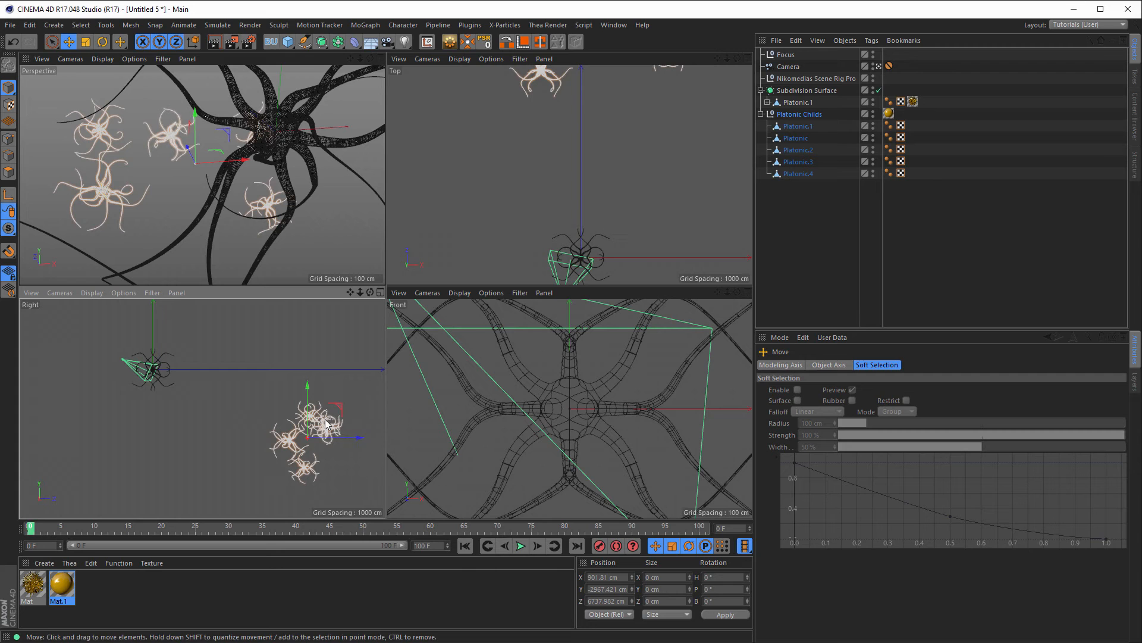
click(326, 423)
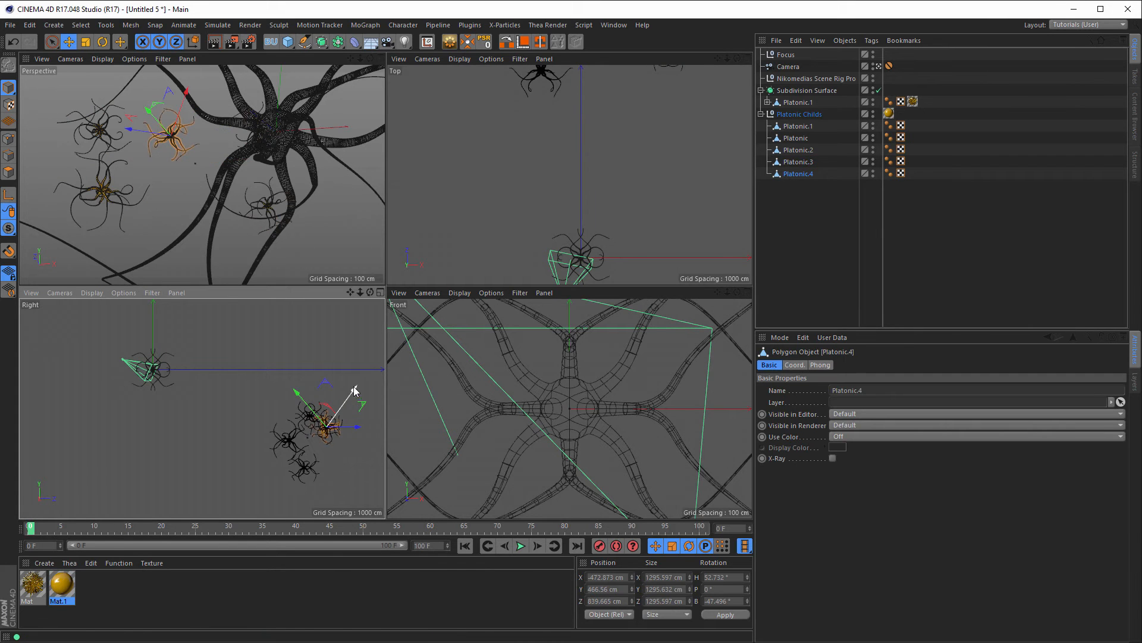
drag(354, 390, 359, 378)
click(315, 413)
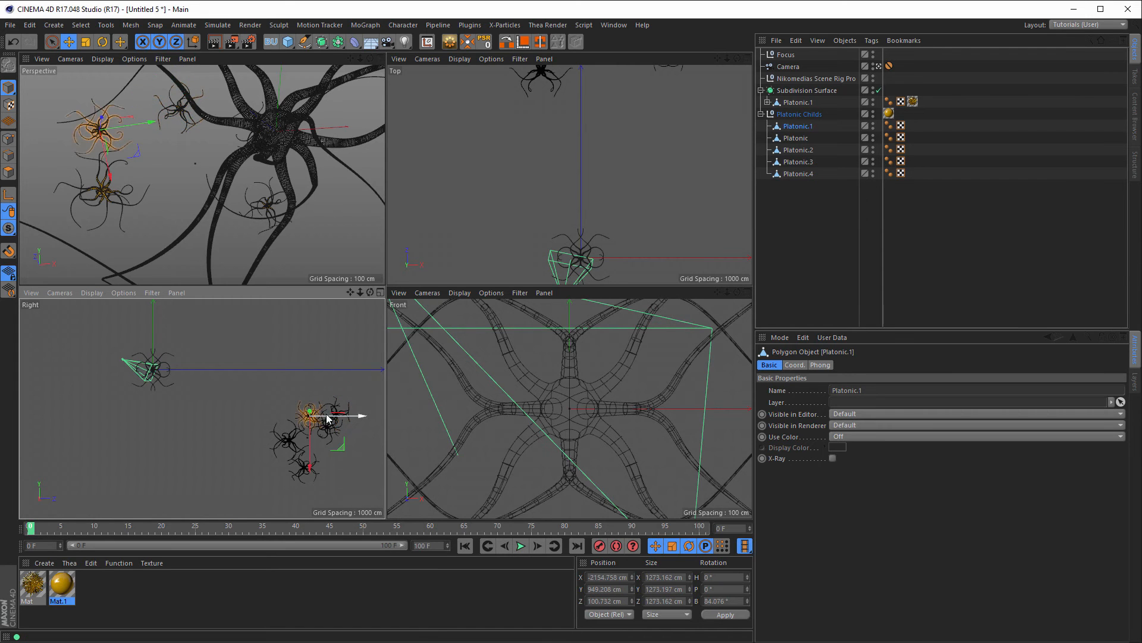
drag(363, 420, 283, 428)
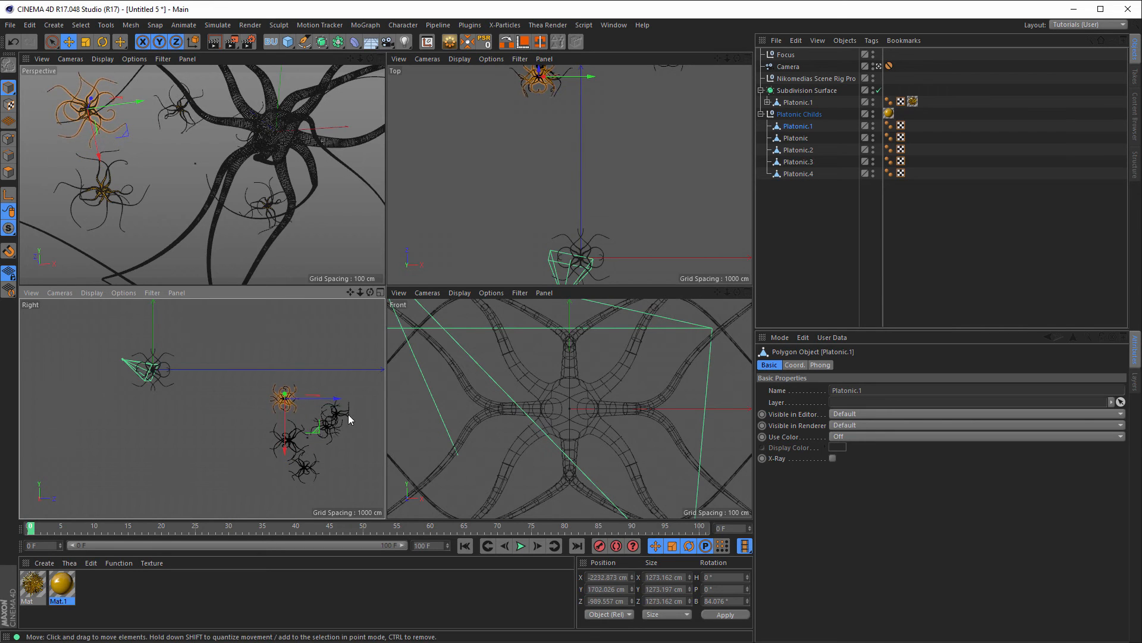
drag(593, 74, 577, 83)
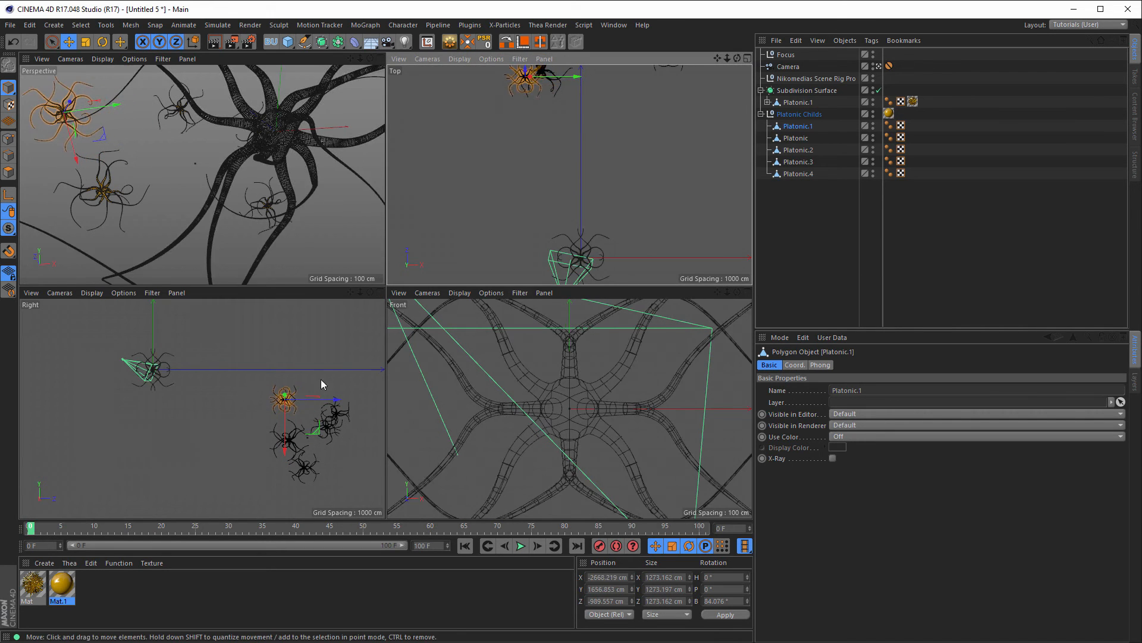
Step: Move Platonic.3 down-left and scale it up to about 124%
click(114, 194)
drag(145, 161, 114, 187)
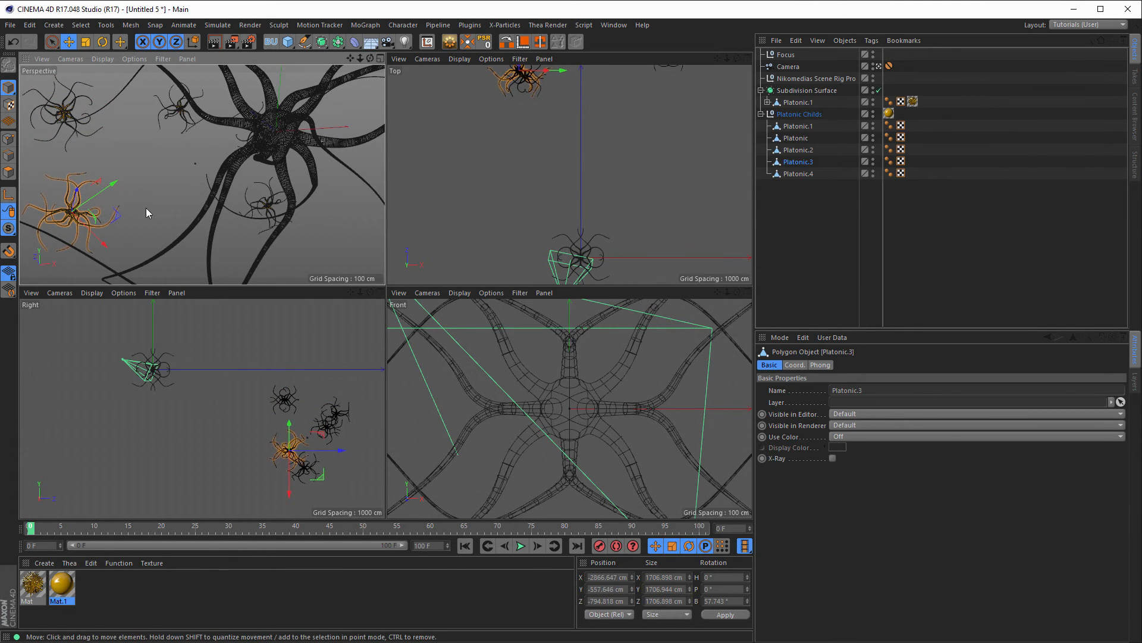
key(t)
drag(216, 223, 316, 197)
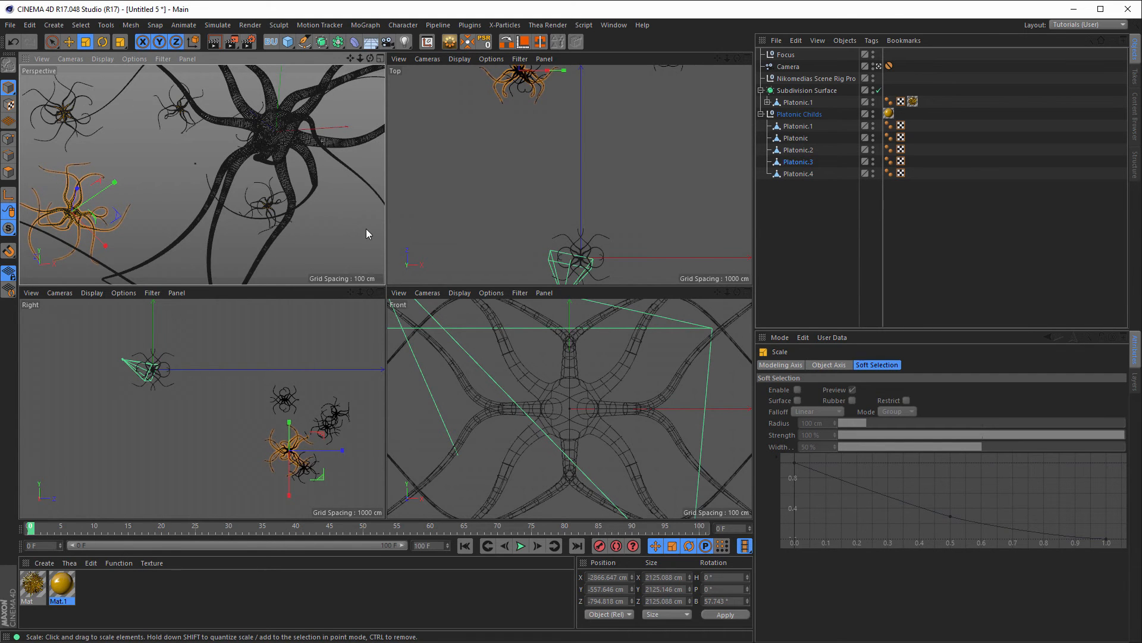
Step: Move Platonic.2 right and down, and raise Platonic higher in the scene
click(257, 203)
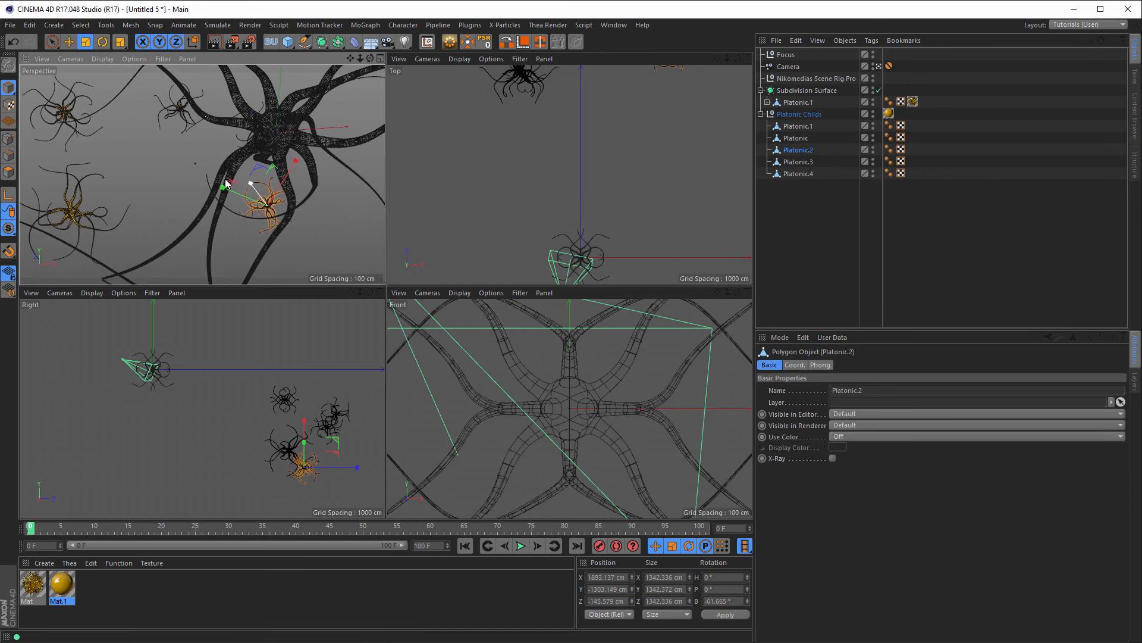
key(e)
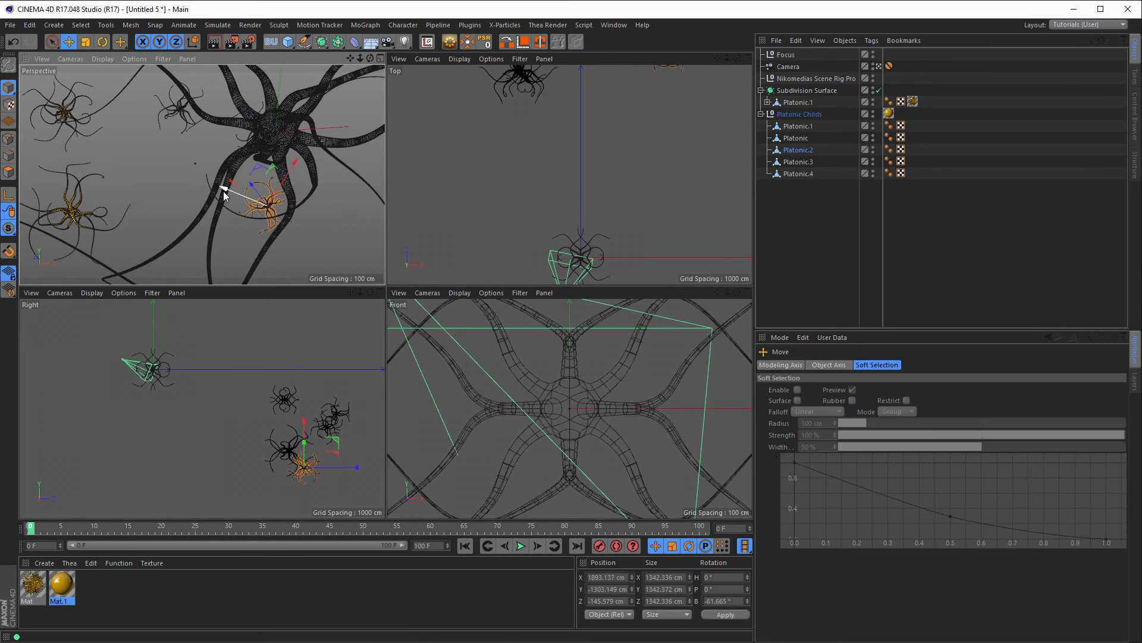
drag(225, 189, 301, 249)
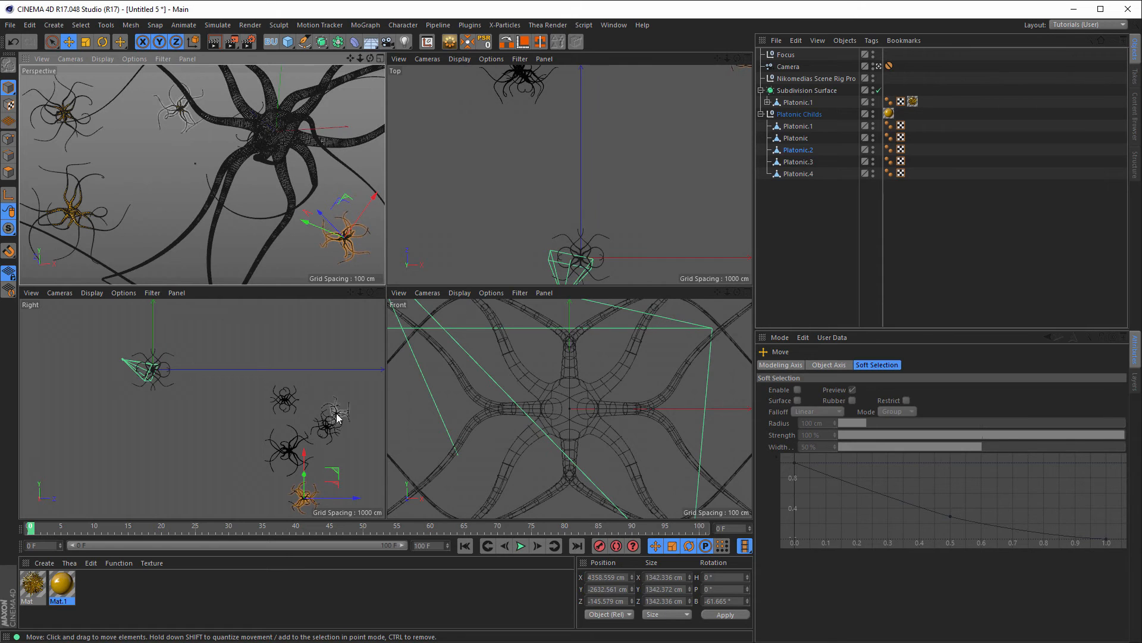
click(331, 433)
drag(278, 115, 375, 109)
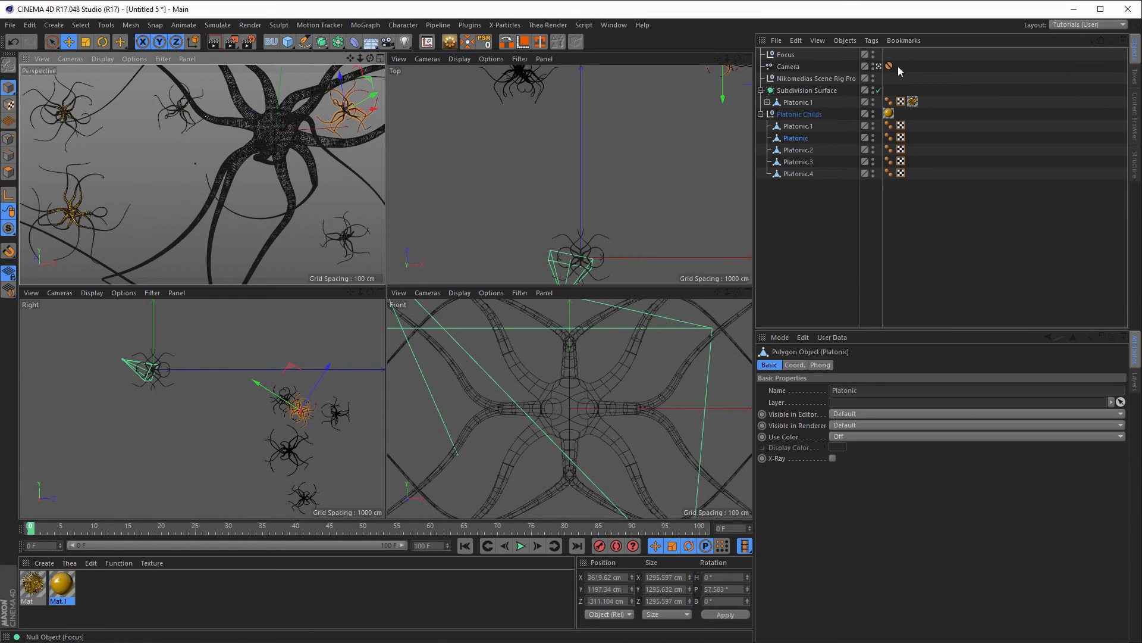
Step: Set the camera's Physical F-Stop to 0.15
click(789, 66)
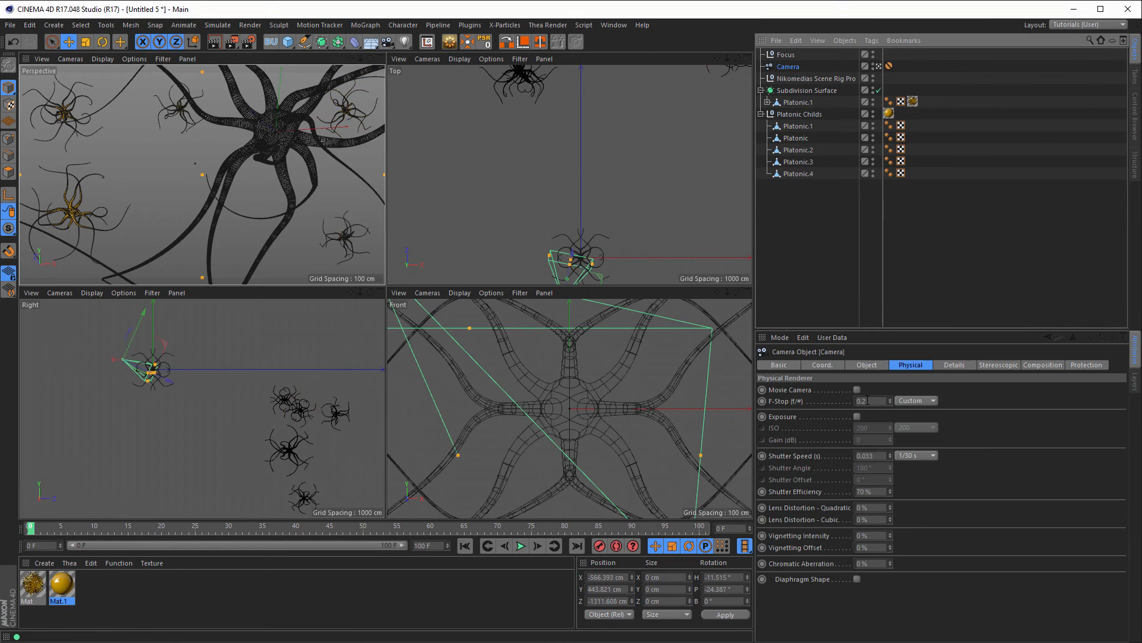
click(879, 402)
double_click(881, 405)
text(15)
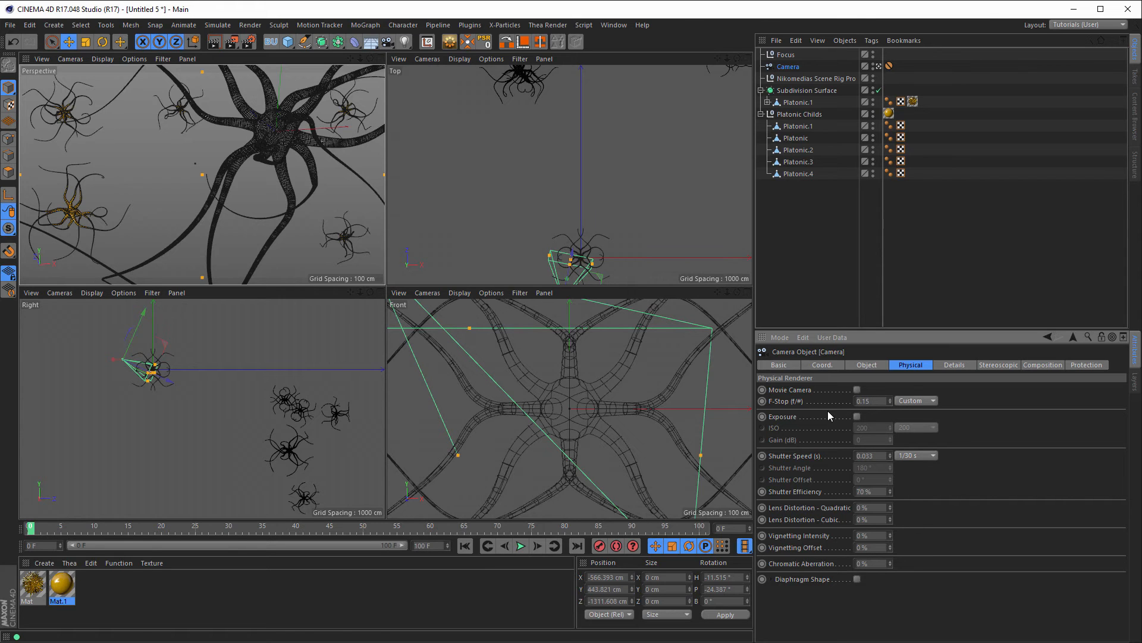
Step: Return to the single Perspective view and render a fresh preview of the scene
middle_click(311, 216)
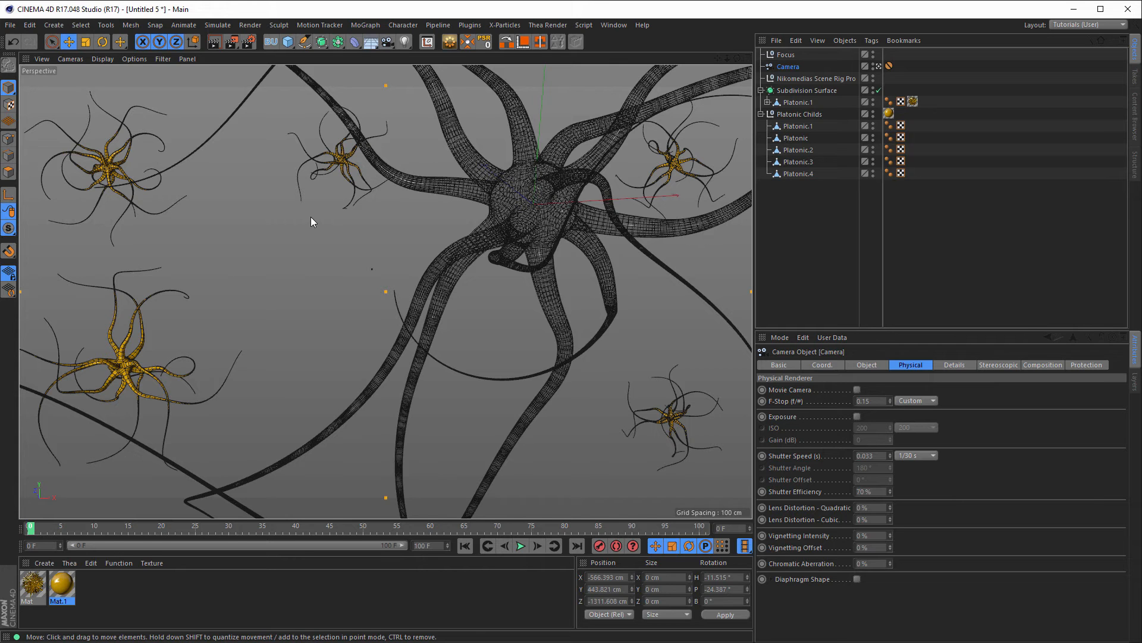
key(shift+r)
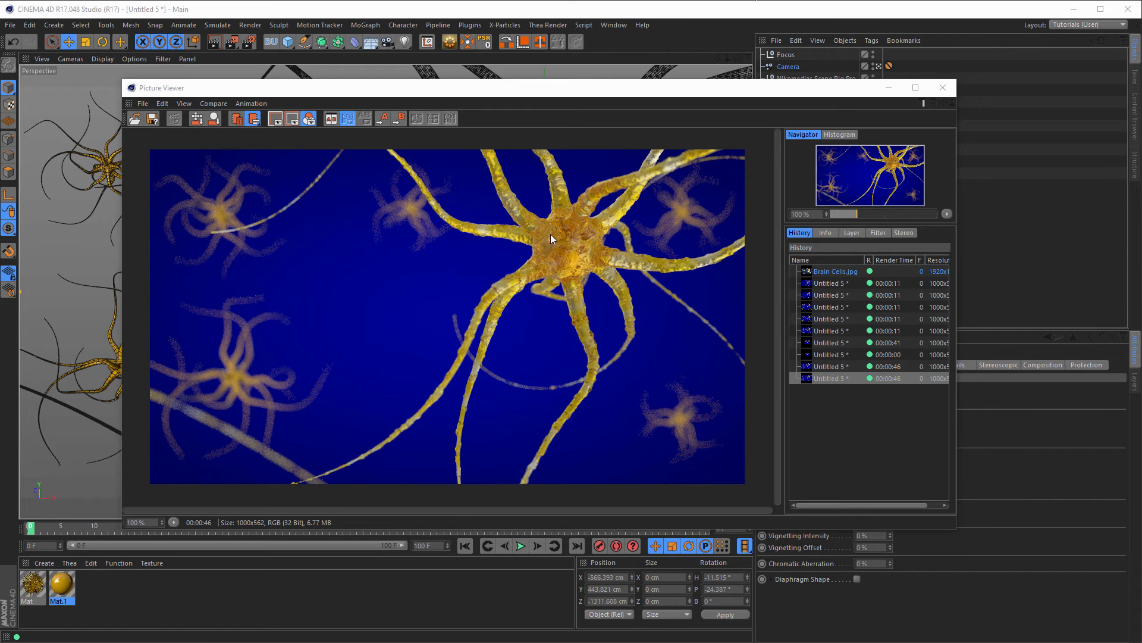
drag(670, 87, 613, 82)
Step: Set the Scene Rig Pro's HDRI Reflection Brightness and Reflection Contrast to 25%
click(886, 84)
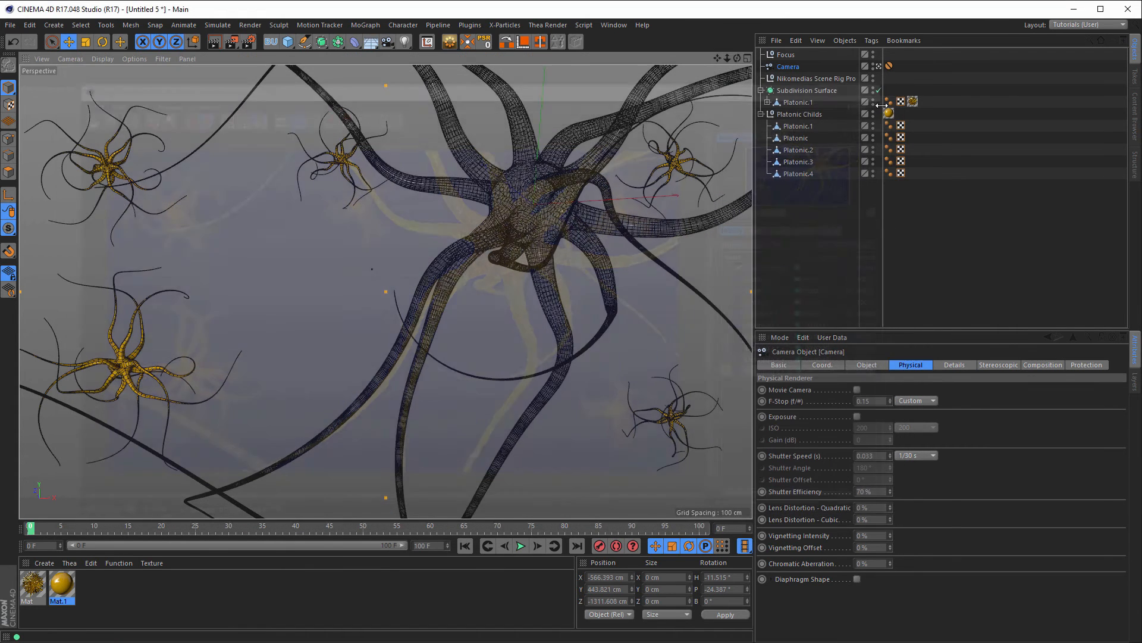
click(847, 79)
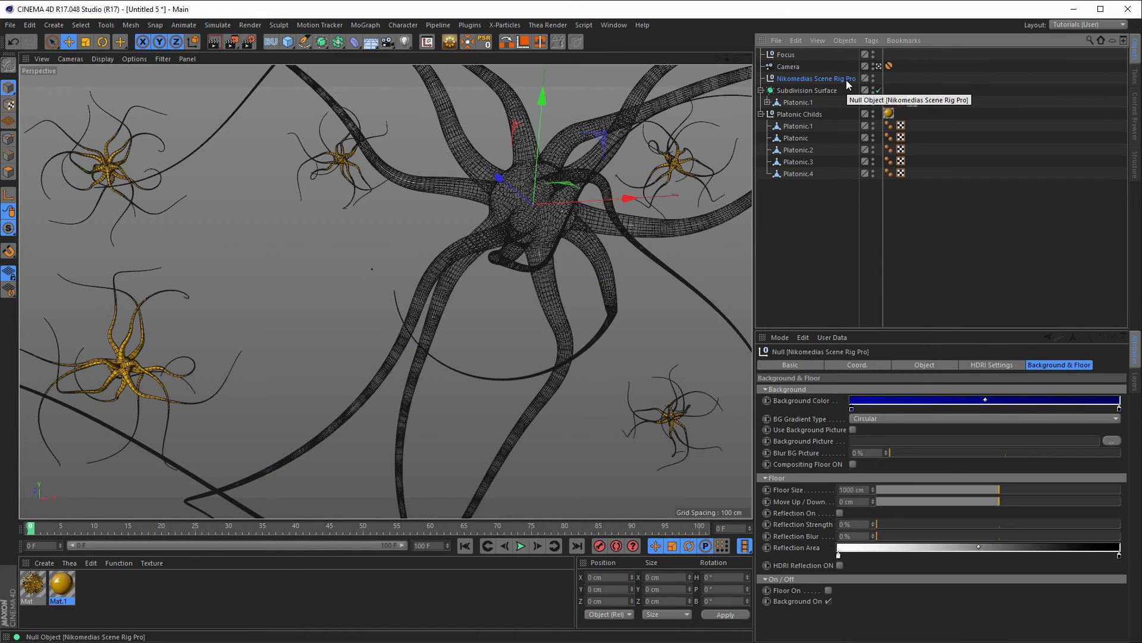
click(1004, 365)
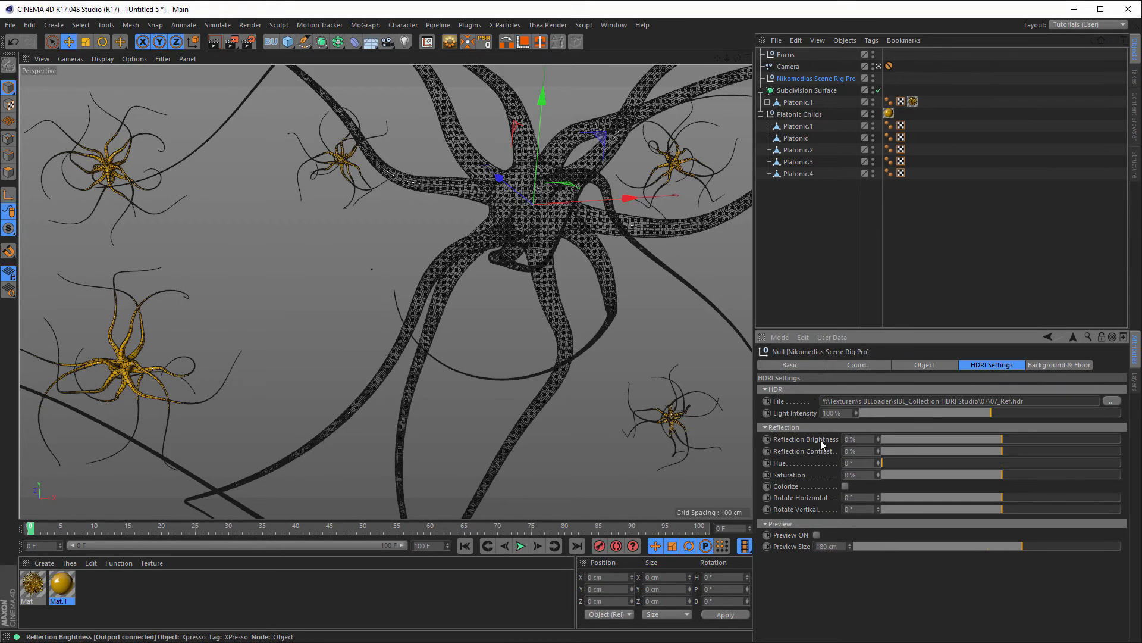
click(862, 441)
text(25)
key(Tab)
text(25)
key(Return)
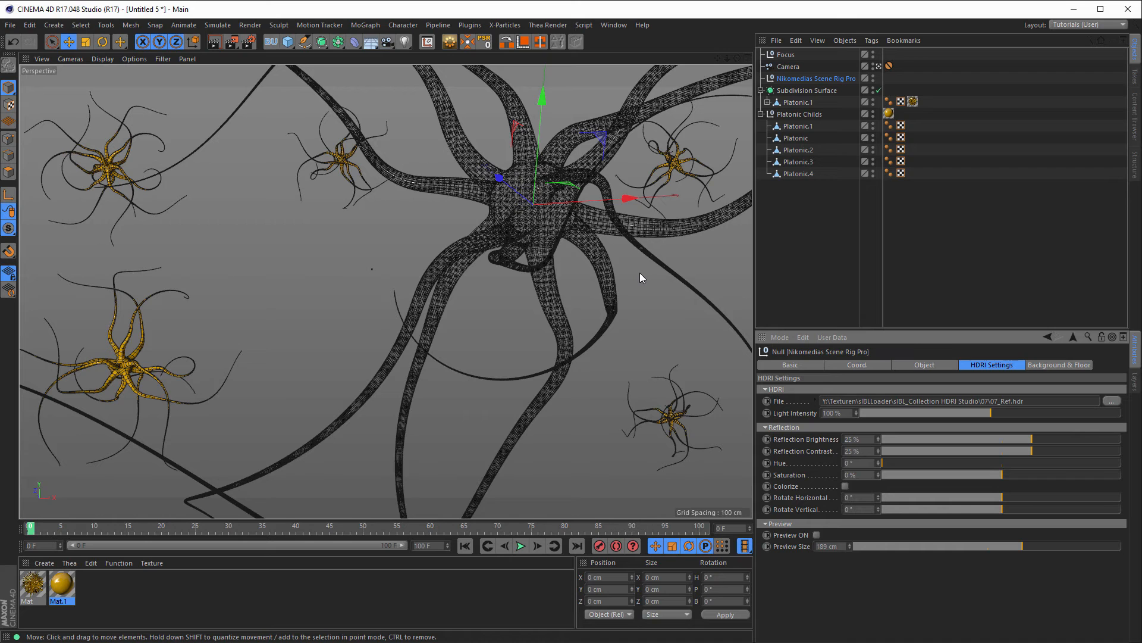
Step: Render a test and compare it against the previous render in History, then close the viewer
key(shift+r)
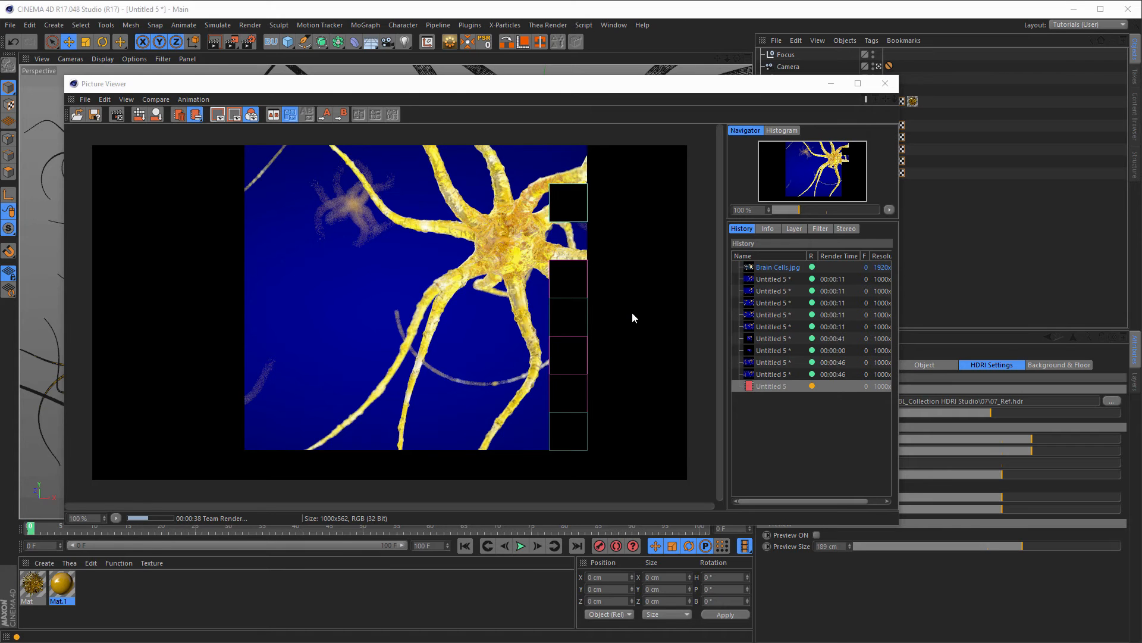
click(770, 374)
click(770, 385)
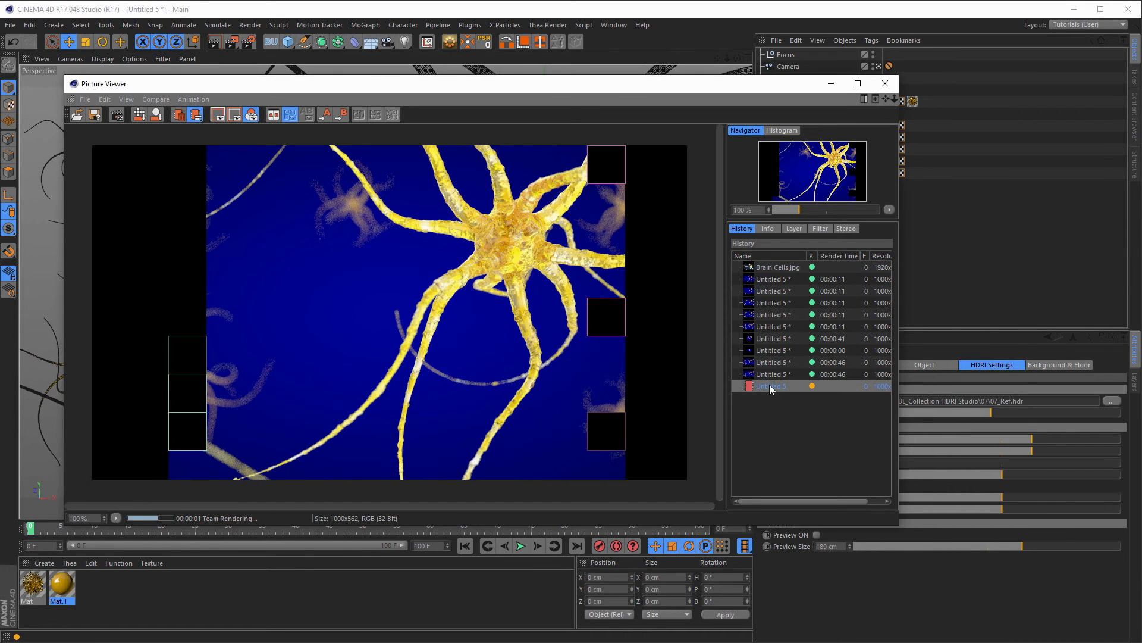
click(771, 373)
click(770, 387)
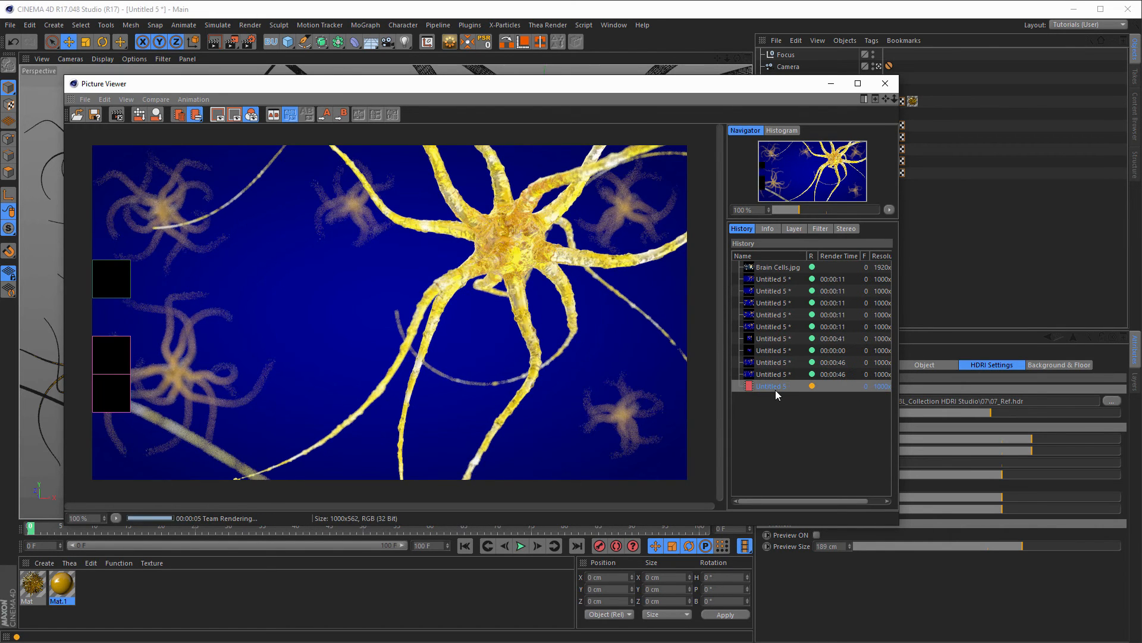
click(885, 84)
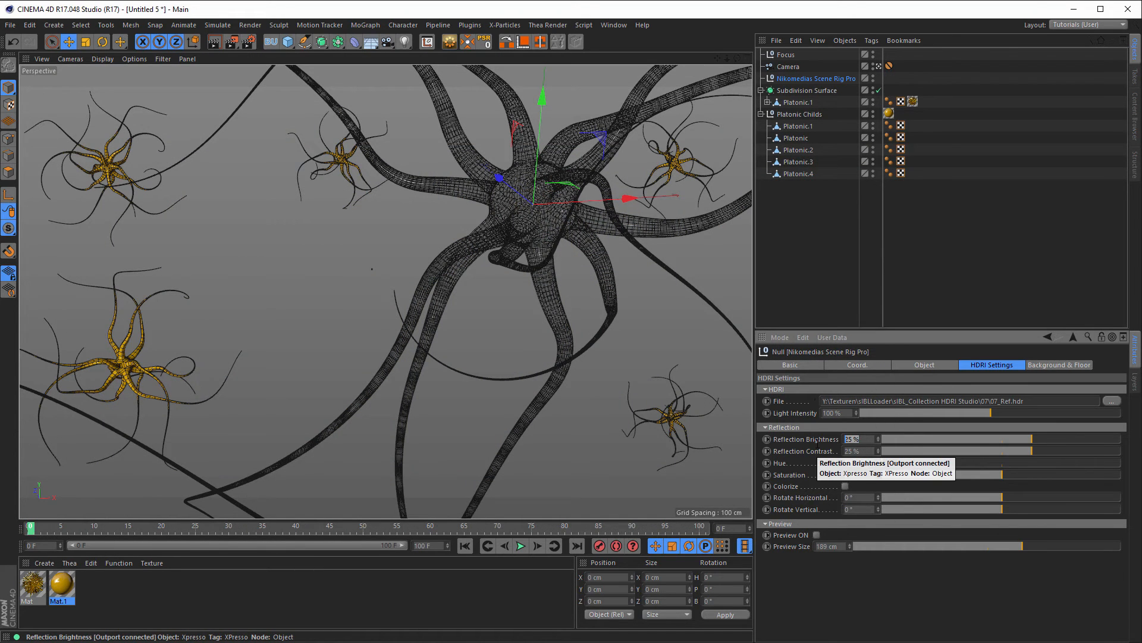
Step: Set HDRI Reflection Brightness and Reflection Contrast to 10% and select the Subdivision Surface
text(10)
key(Tab)
text(10)
key(Return)
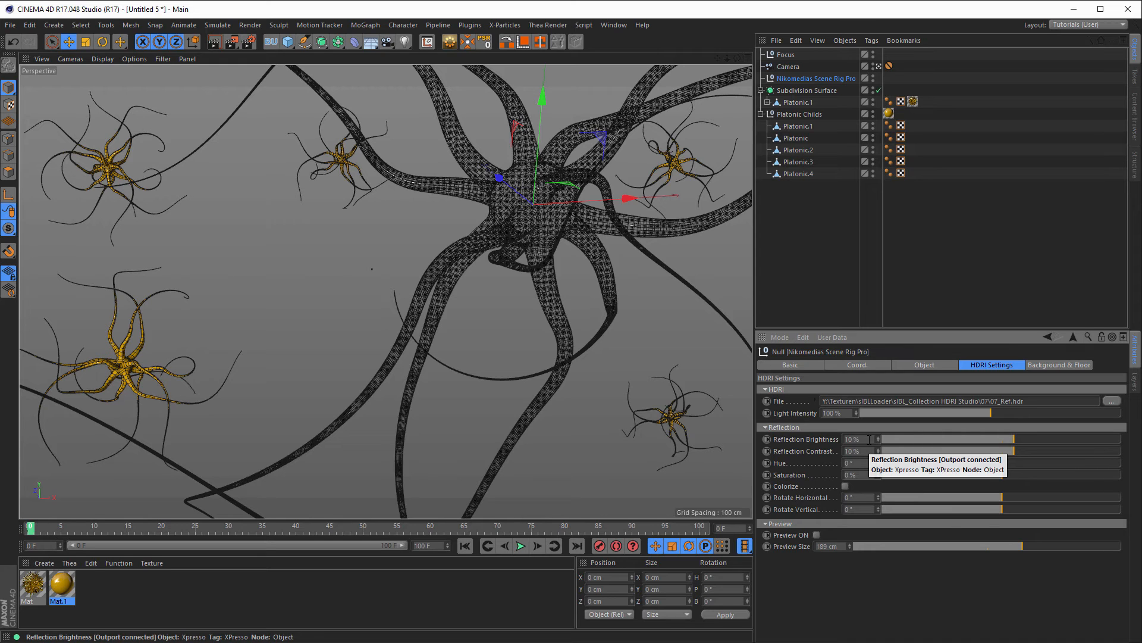
click(804, 91)
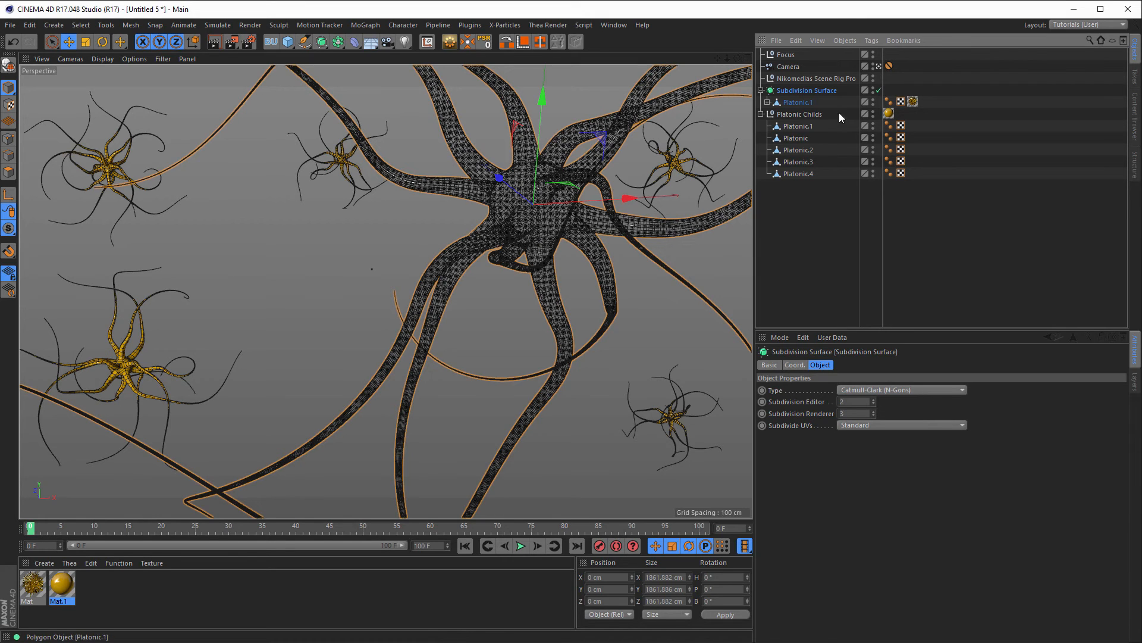
Step: Add a Compositing tag to the Subdivision Surface and enable Object Buffer 1 in it
right_click(787, 92)
mouse_move(836, 99)
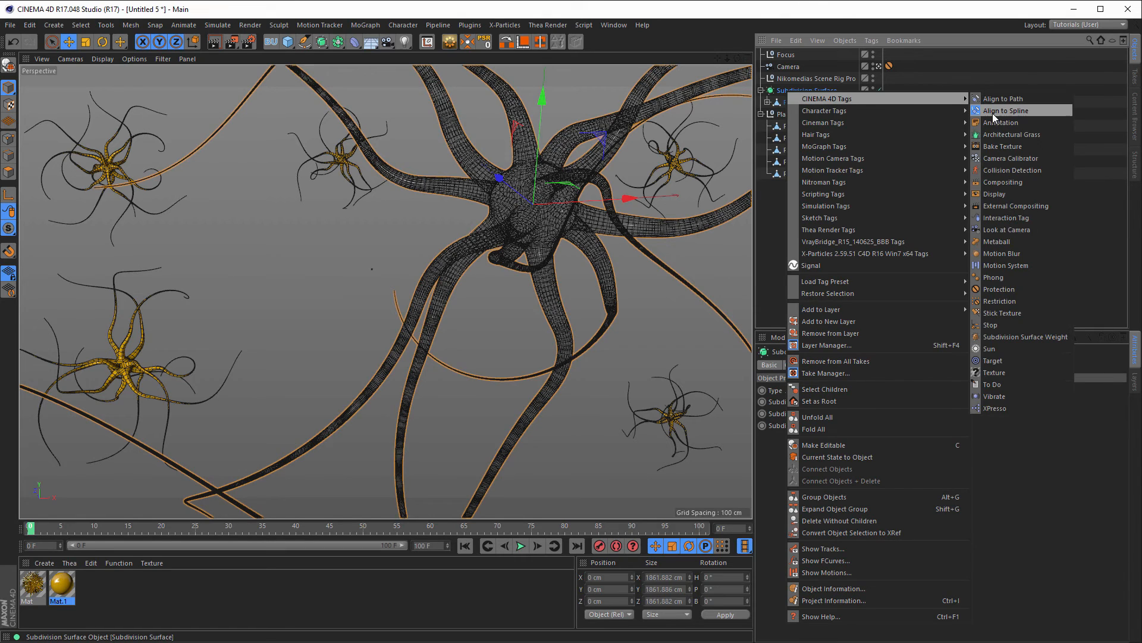
click(1040, 183)
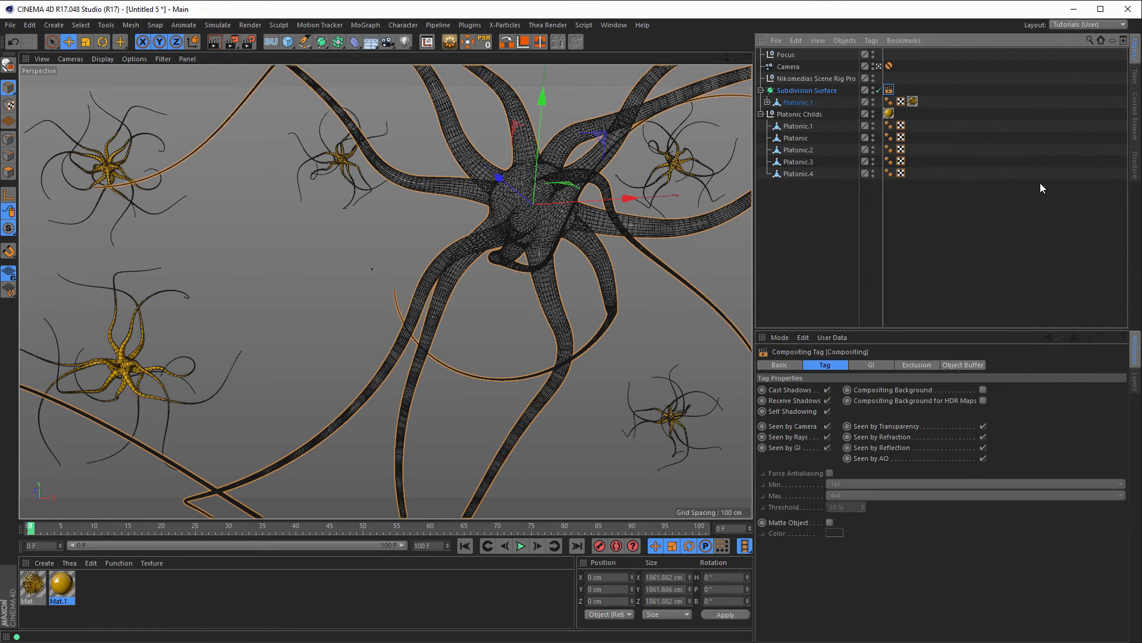
click(974, 366)
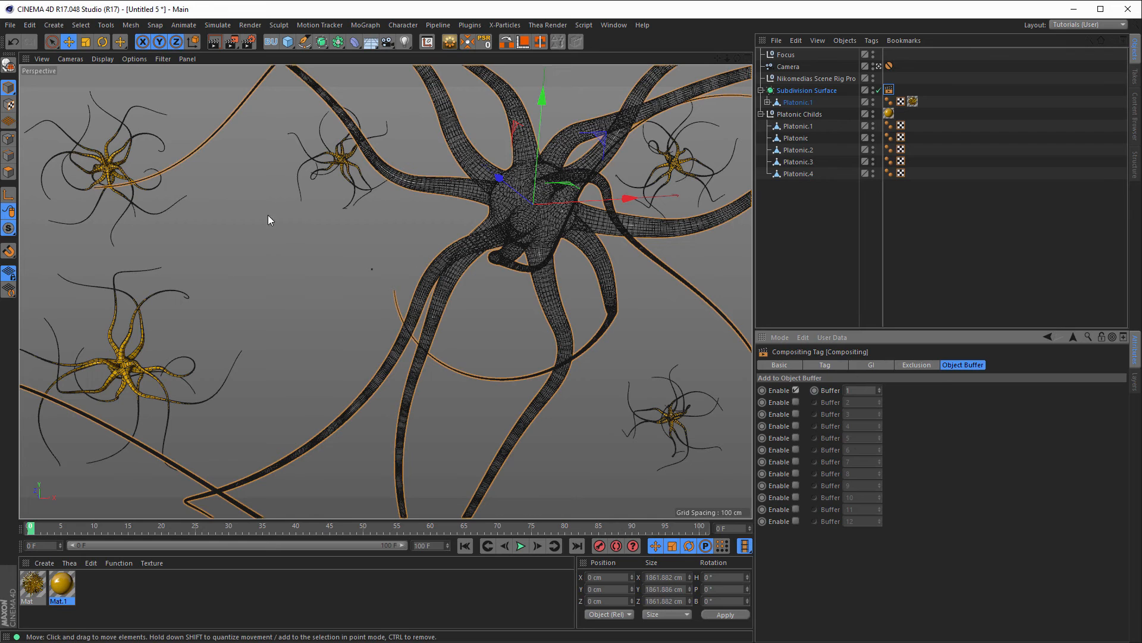
click(249, 41)
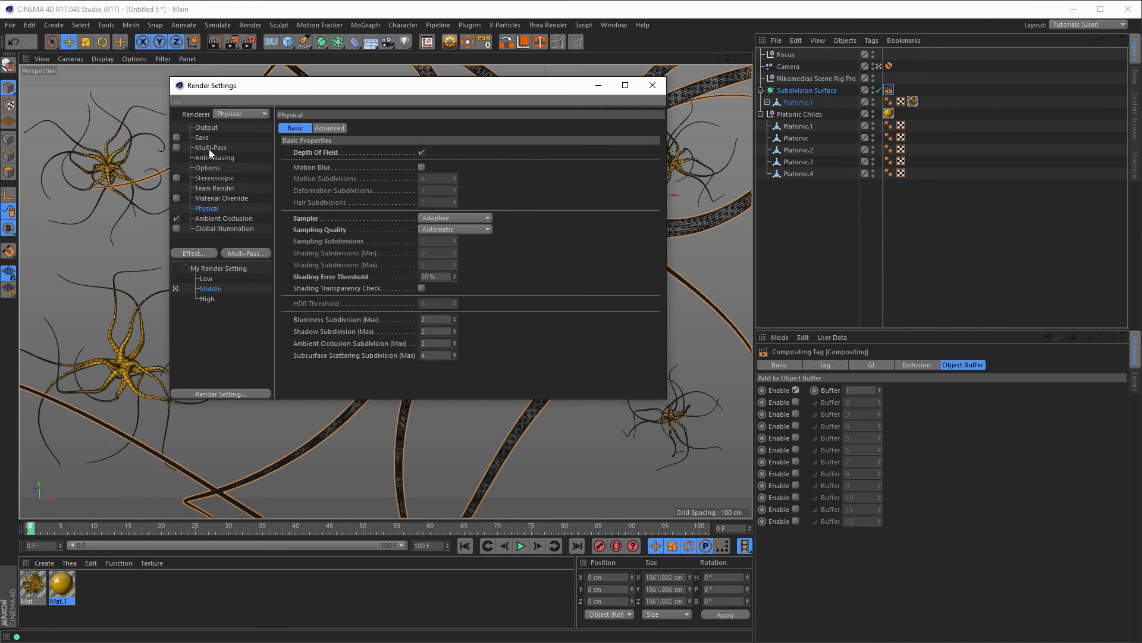
Step: Make the High render setting active and enable Multi-Pass with an Object Buffer pass
click(210, 150)
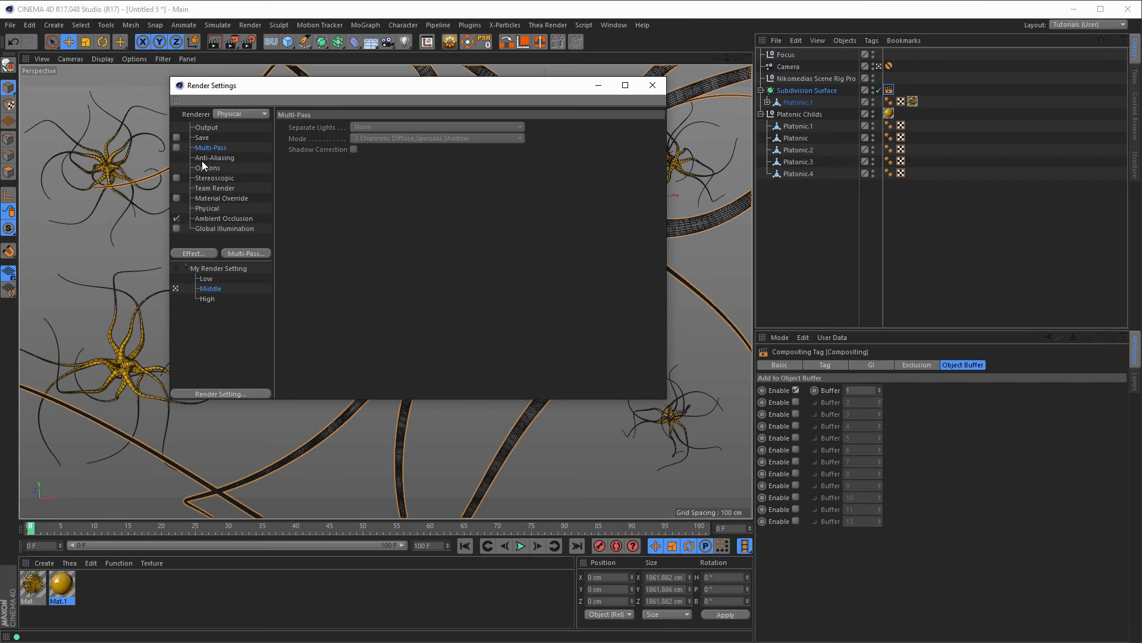
click(176, 299)
click(176, 148)
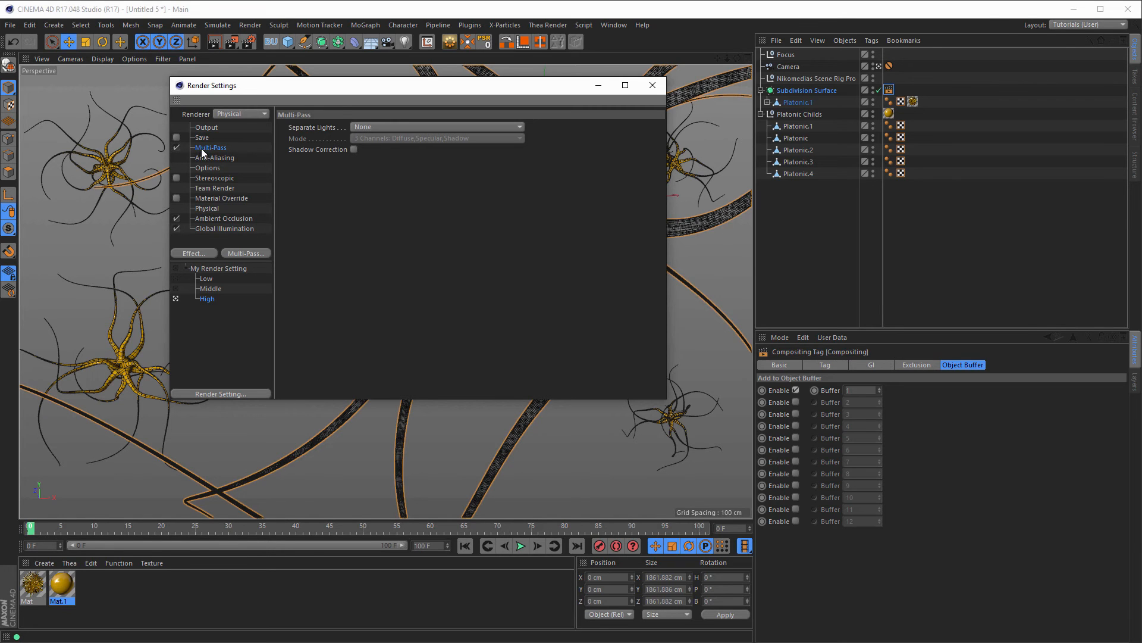
right_click(201, 148)
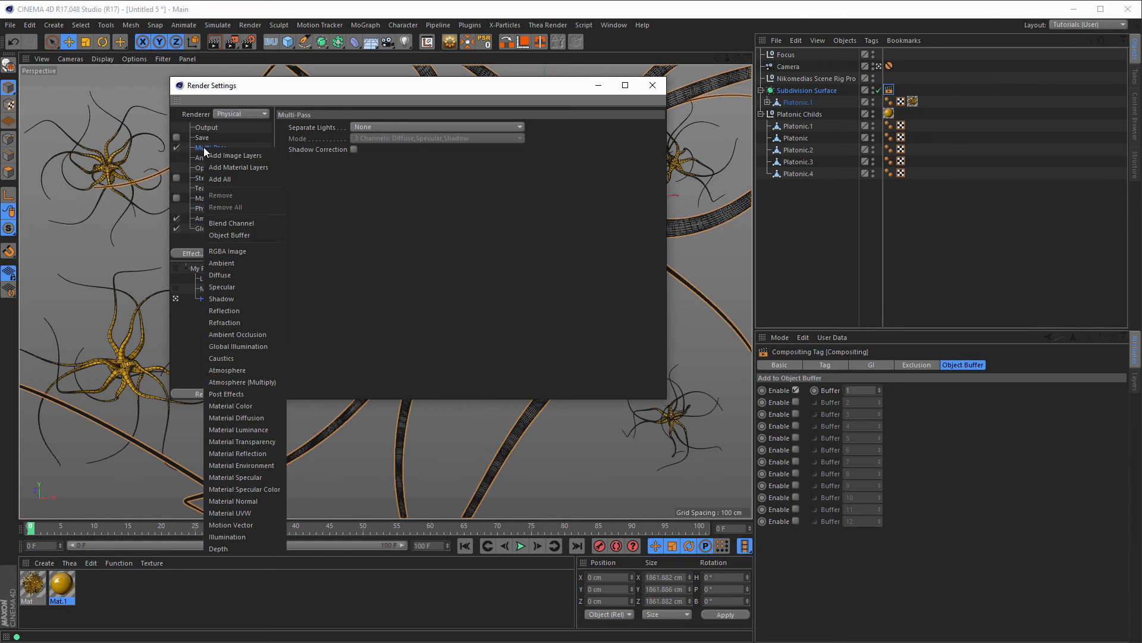
click(235, 235)
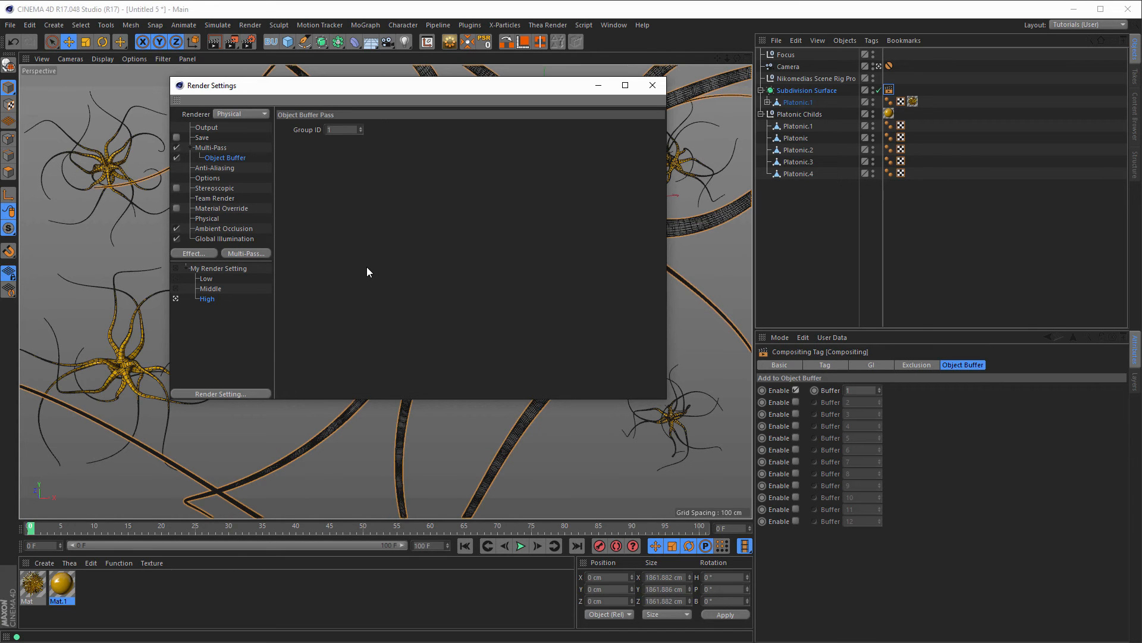
click(208, 218)
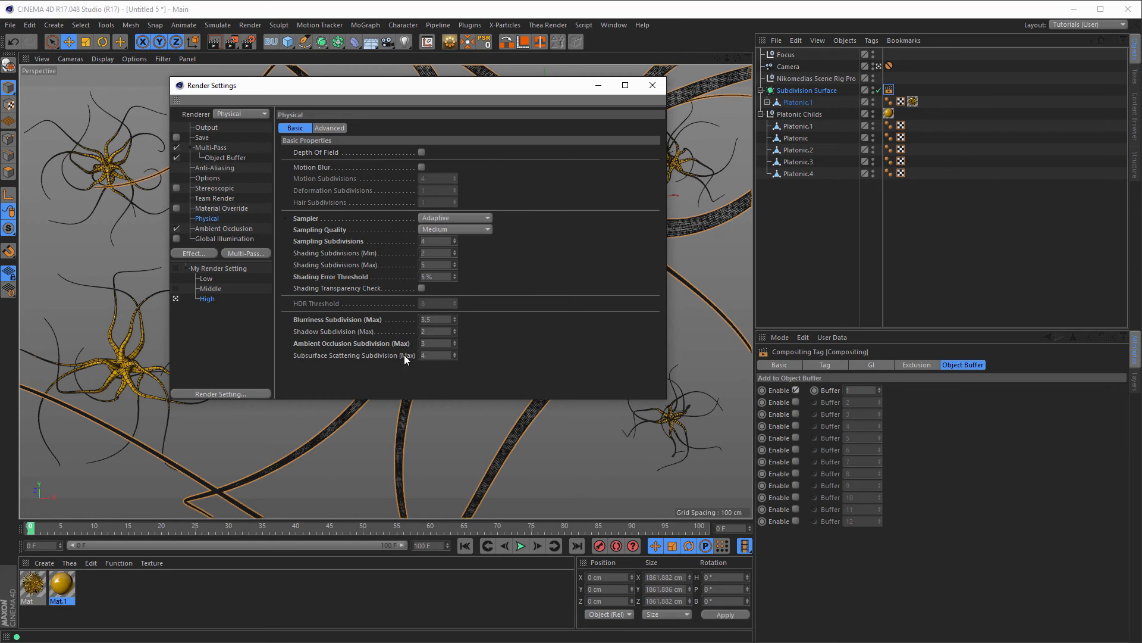
Step: Set the output width to 1920 for a 1920 x 1080 render
click(205, 127)
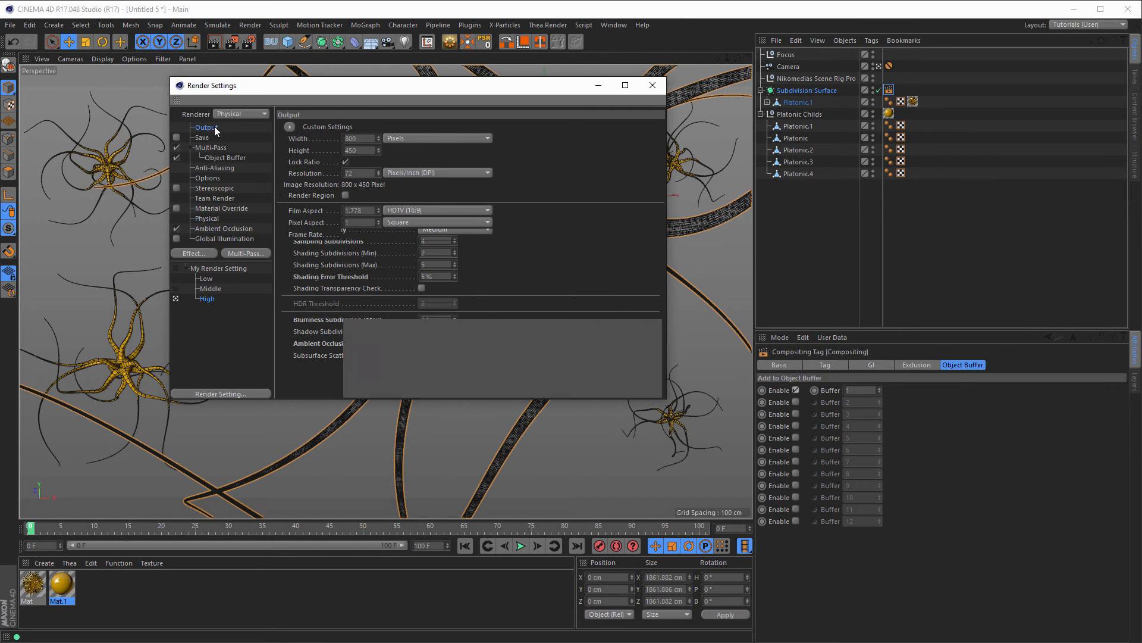
click(360, 139)
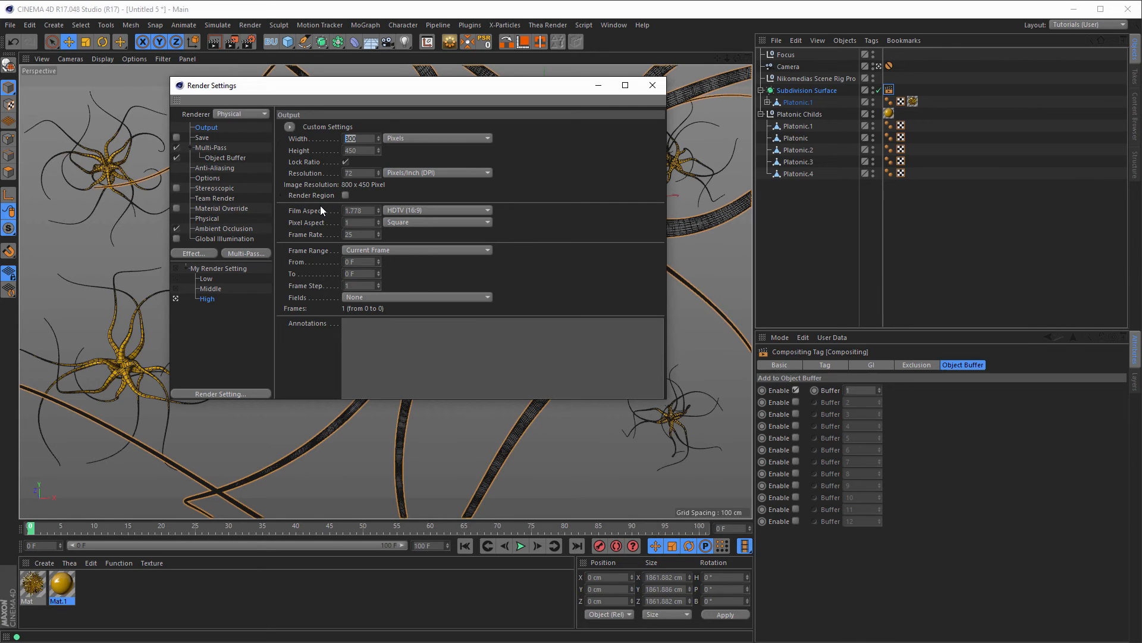
text(1920)
key(Return)
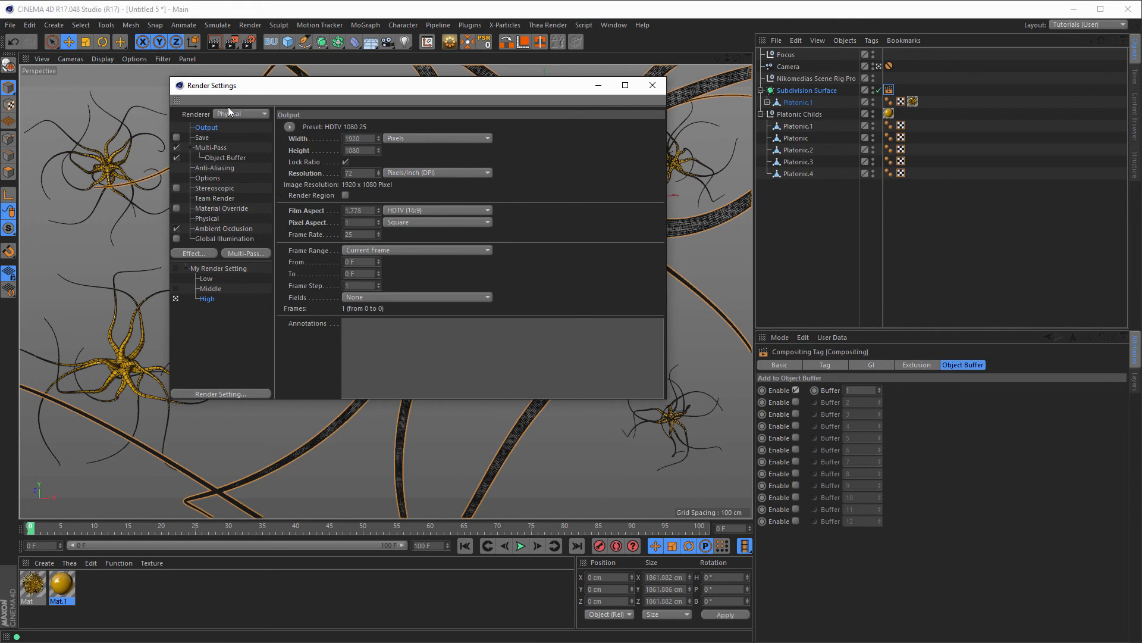
drag(240, 87, 199, 66)
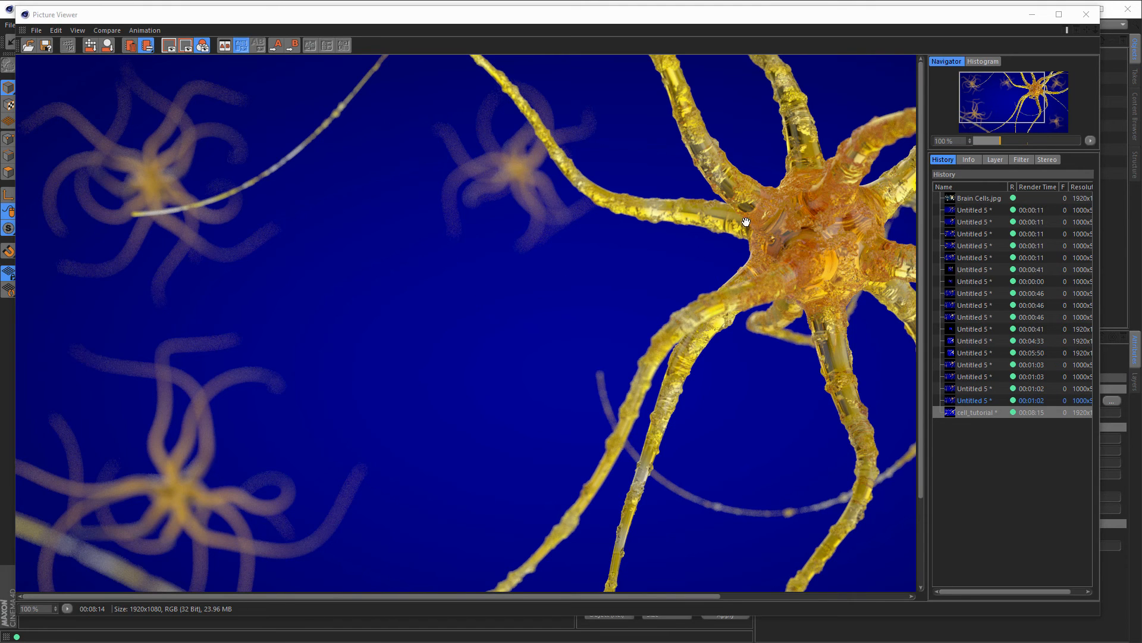
Step: Fit the whole 1920x1080 neuron render to the Picture Viewer screen
drag(753, 278, 715, 277)
click(67, 608)
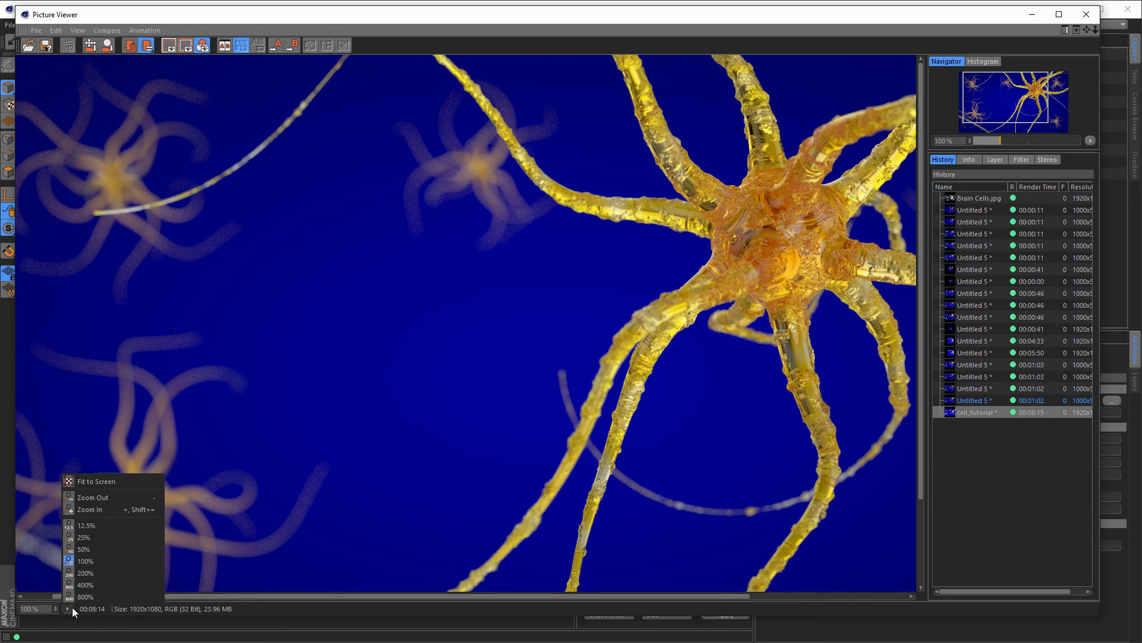
click(105, 483)
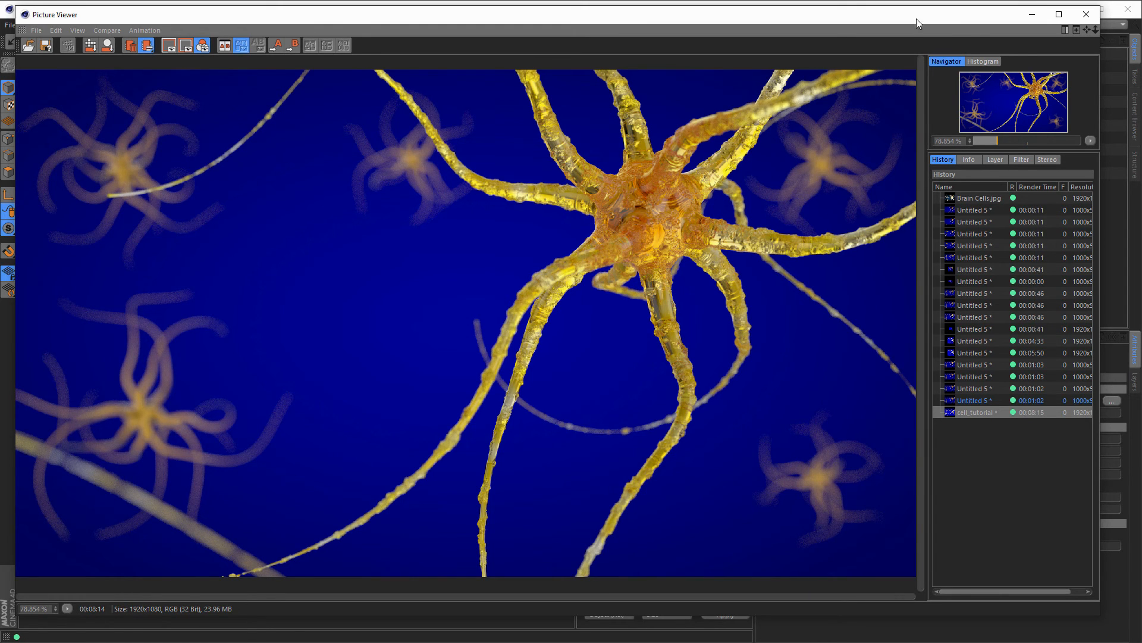
drag(924, 20, 924, 22)
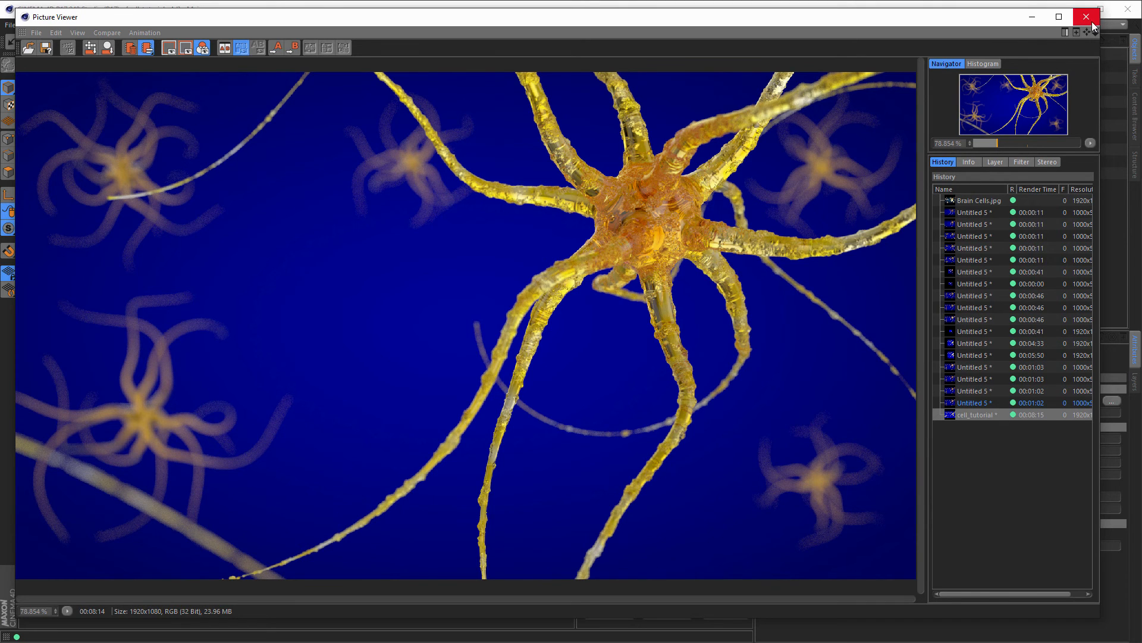
drag(836, 20, 866, 16)
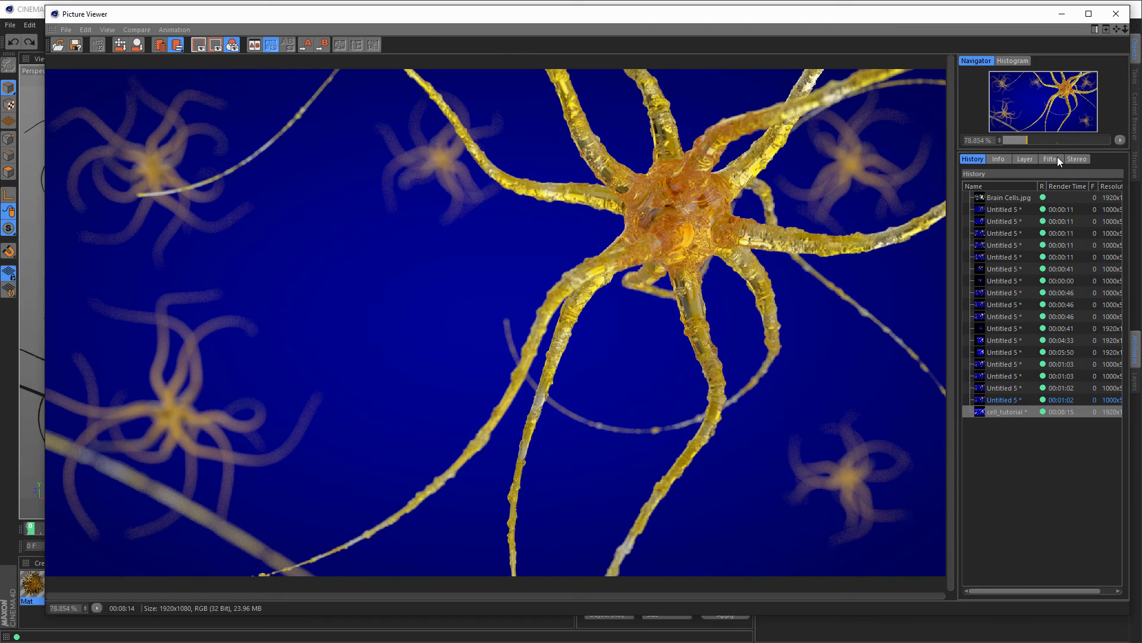
Step: View the Object Buffer 1 single-pass mask in the Layer tab, then return to the full image
click(1024, 159)
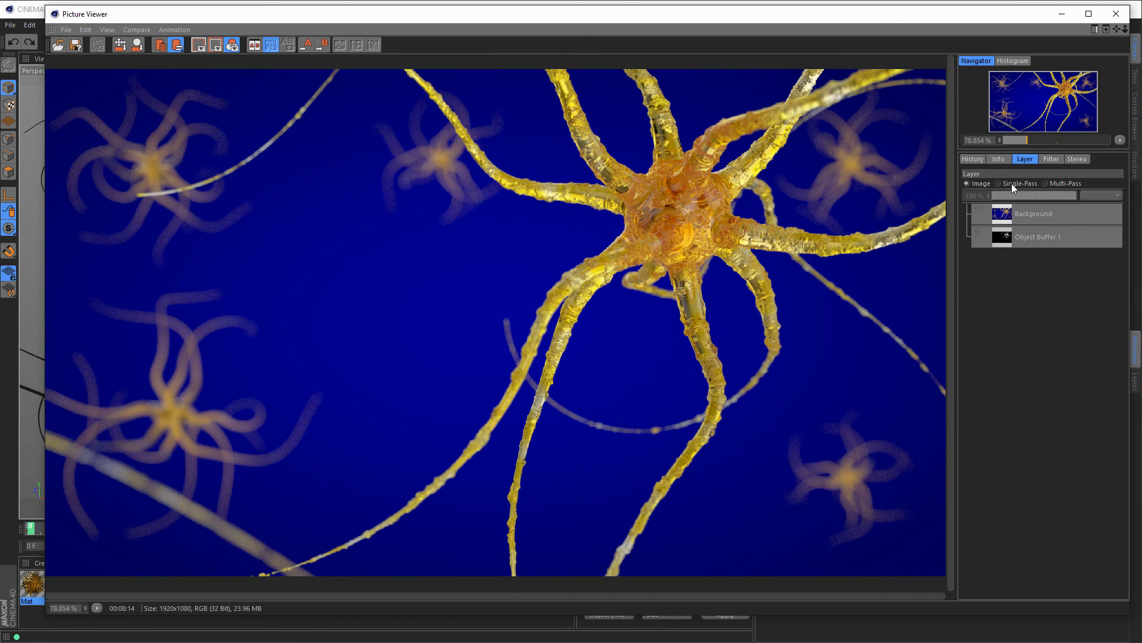
click(1012, 184)
click(1001, 240)
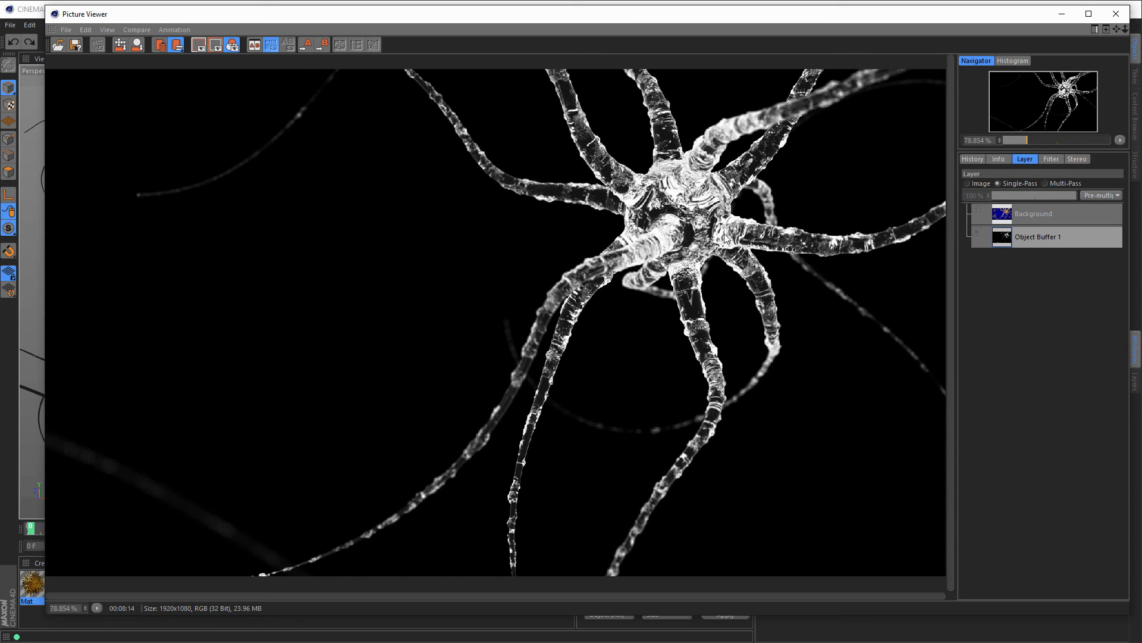
click(981, 184)
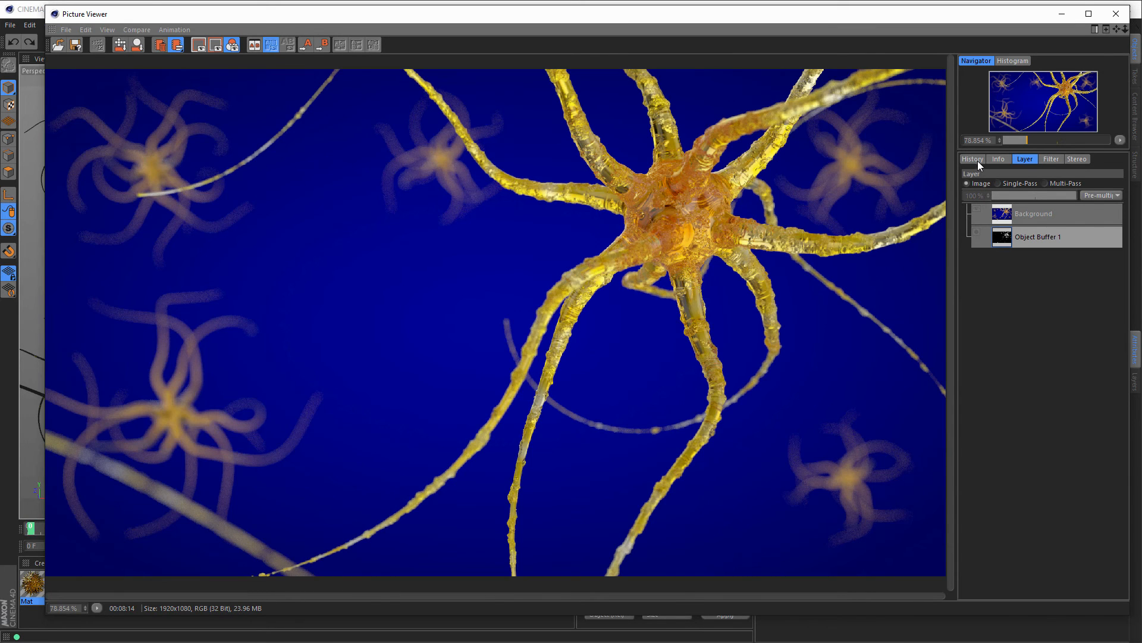
Step: Save the render from the Picture Viewer as a Photoshop (PSD) 16-bit file
click(974, 160)
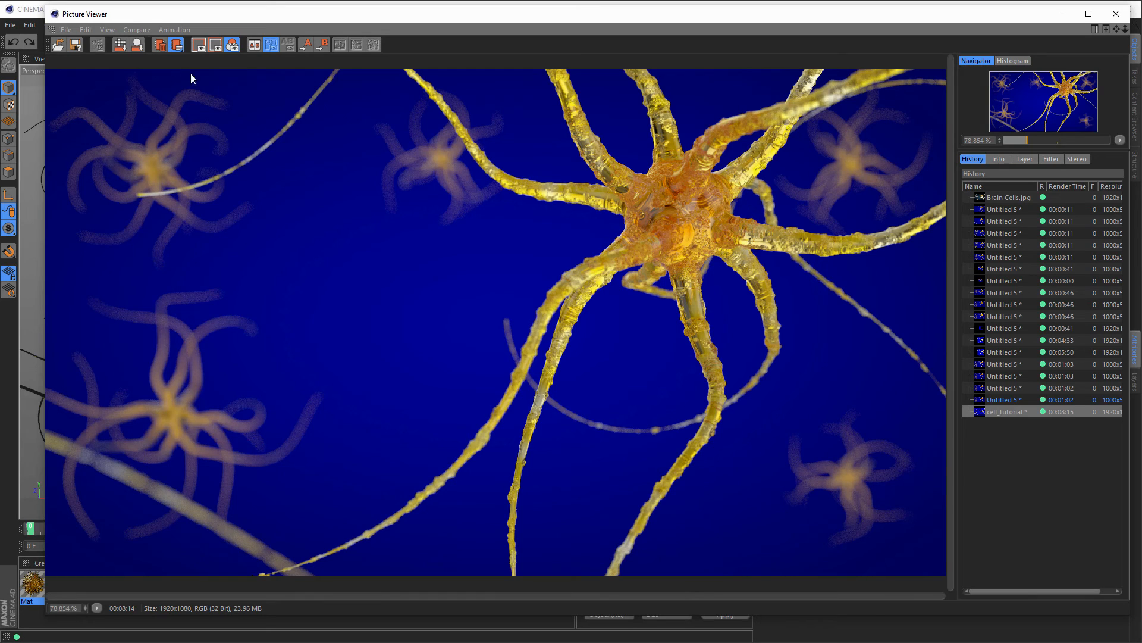
click(66, 30)
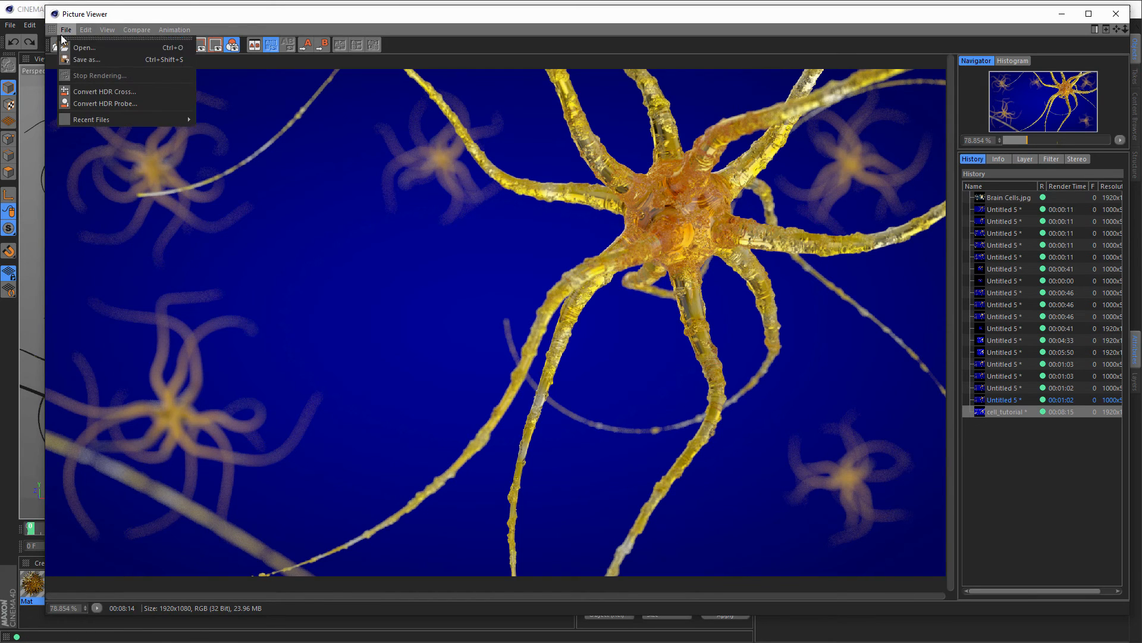
click(109, 58)
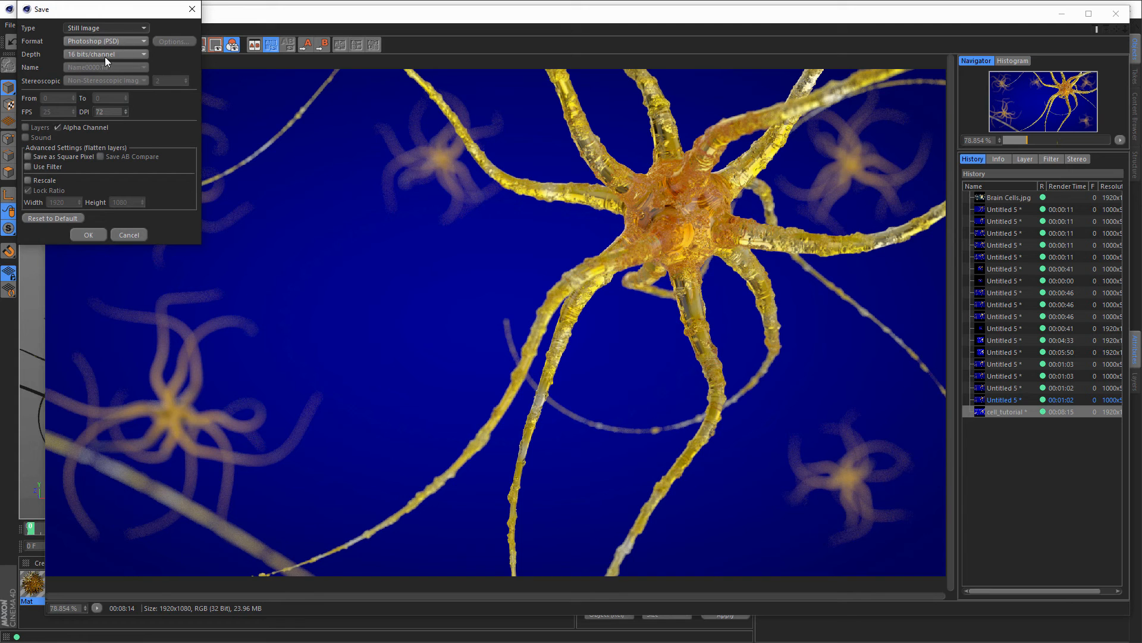
click(88, 234)
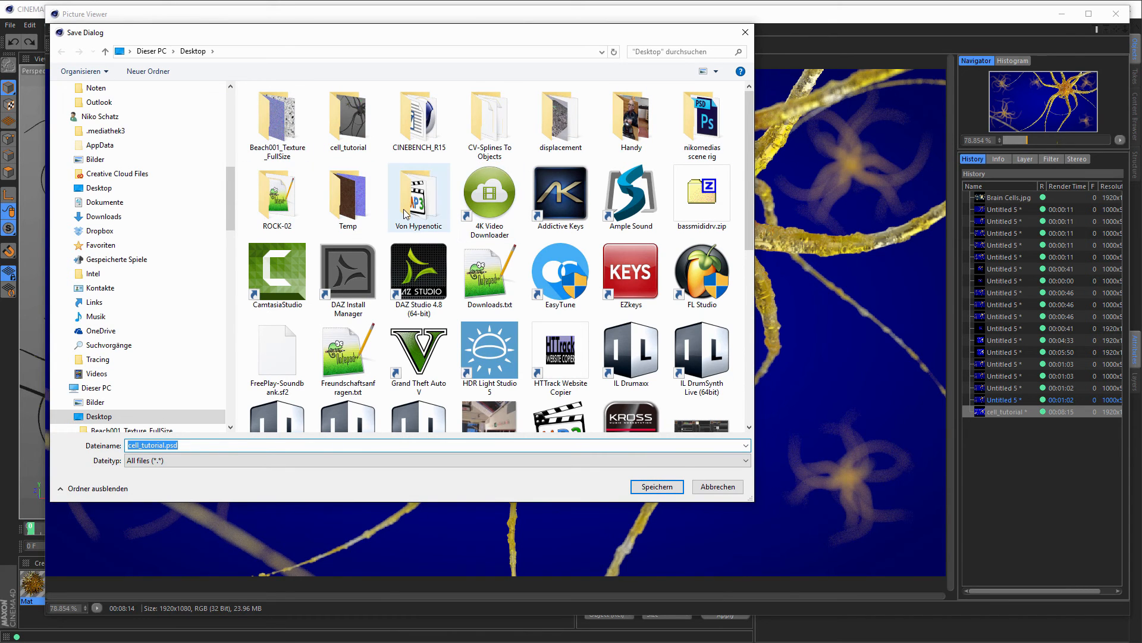
Step: Create a render folder inside cell_tutorial and save cell_tutorial.psd there
double_click(375, 151)
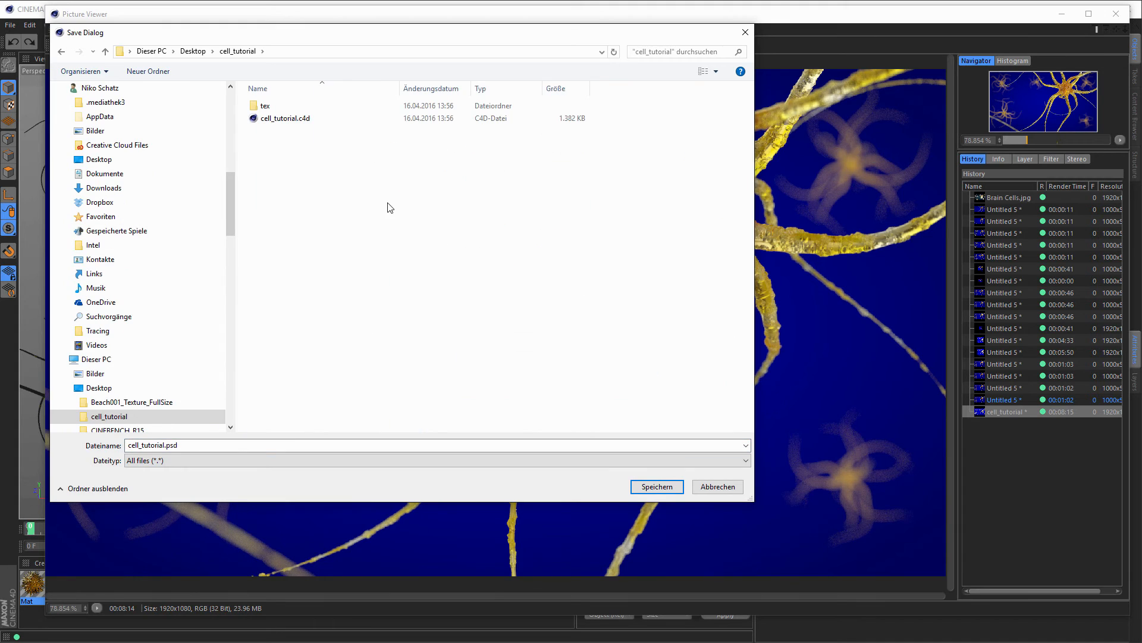
click(148, 71)
text(render)
key(Return)
key(Return)
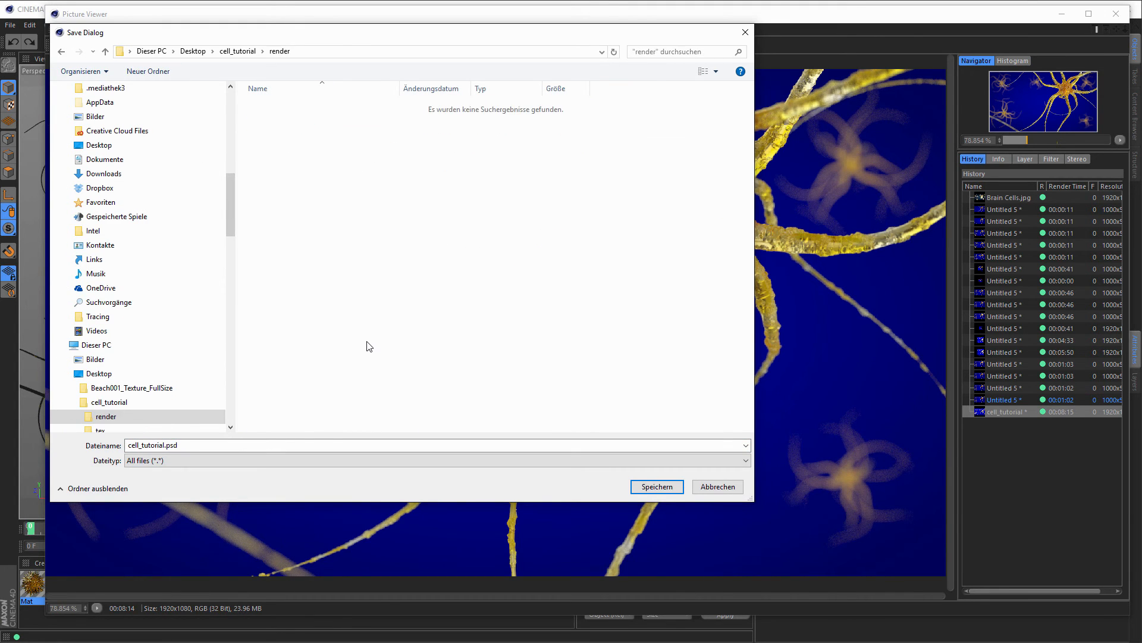
click(657, 486)
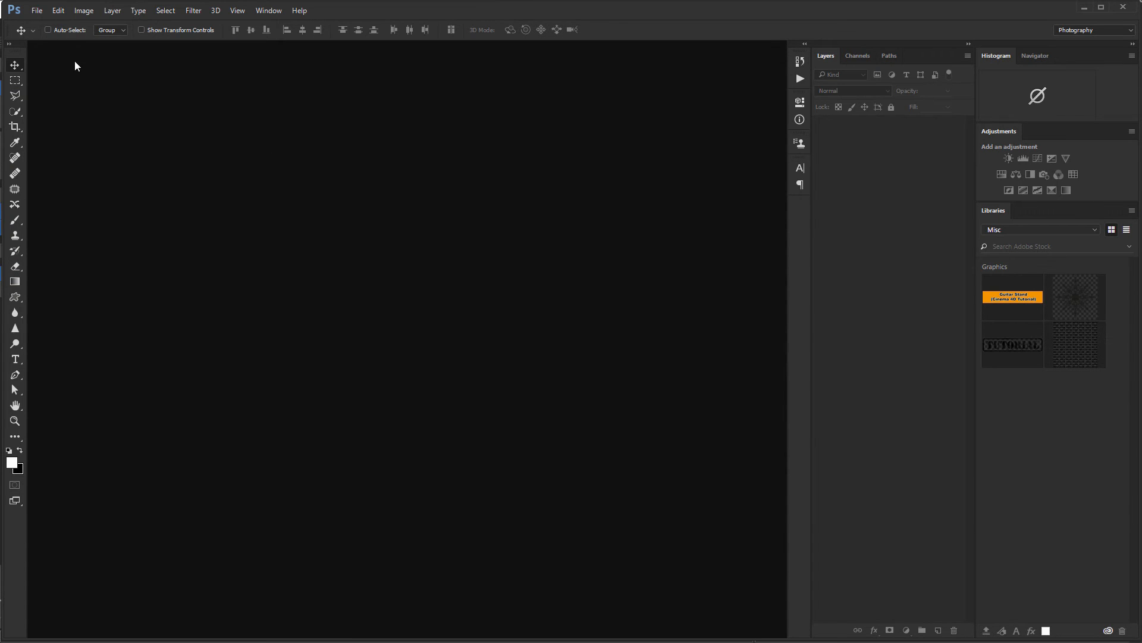
Step: Open cell_tutorial.psd from the cell_tutorial/render folder in Photoshop
click(37, 11)
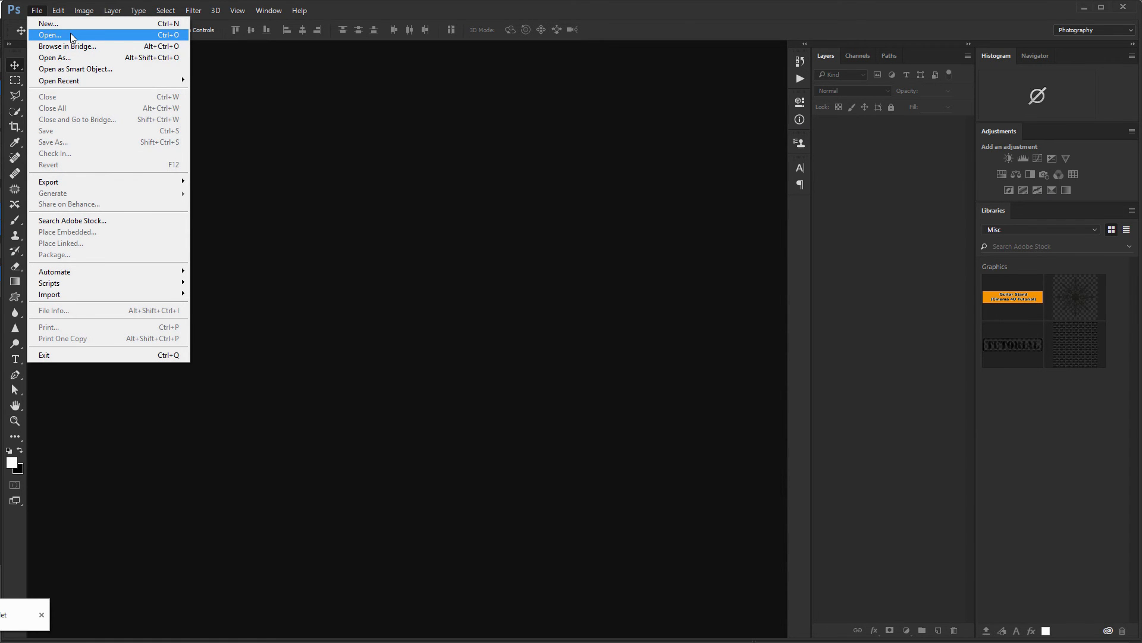
click(71, 37)
double_click(350, 126)
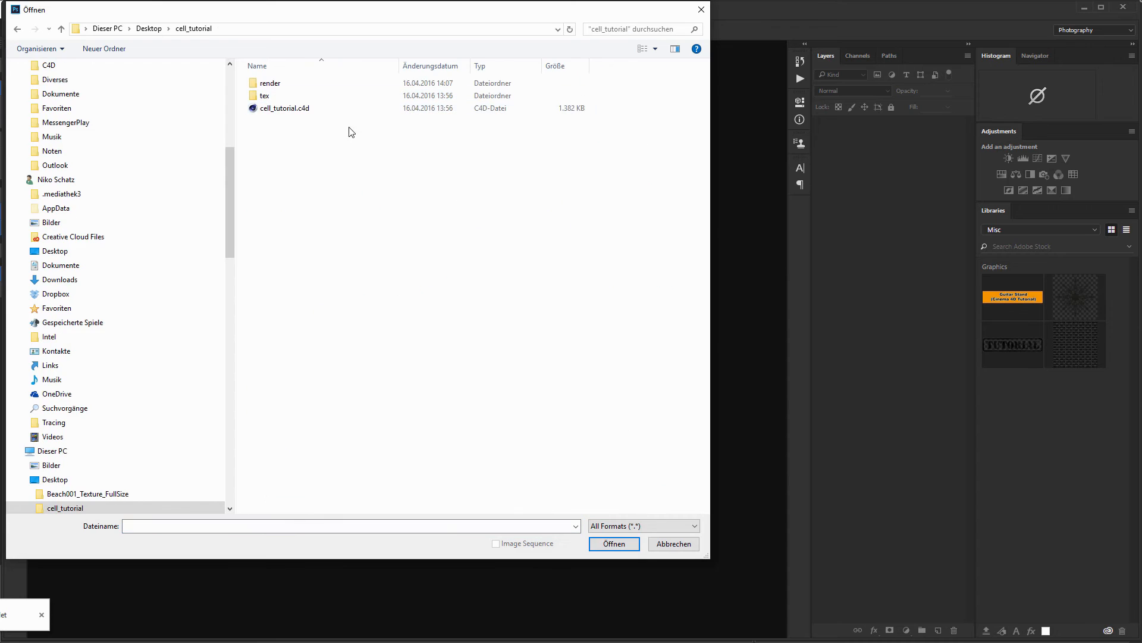
double_click(272, 84)
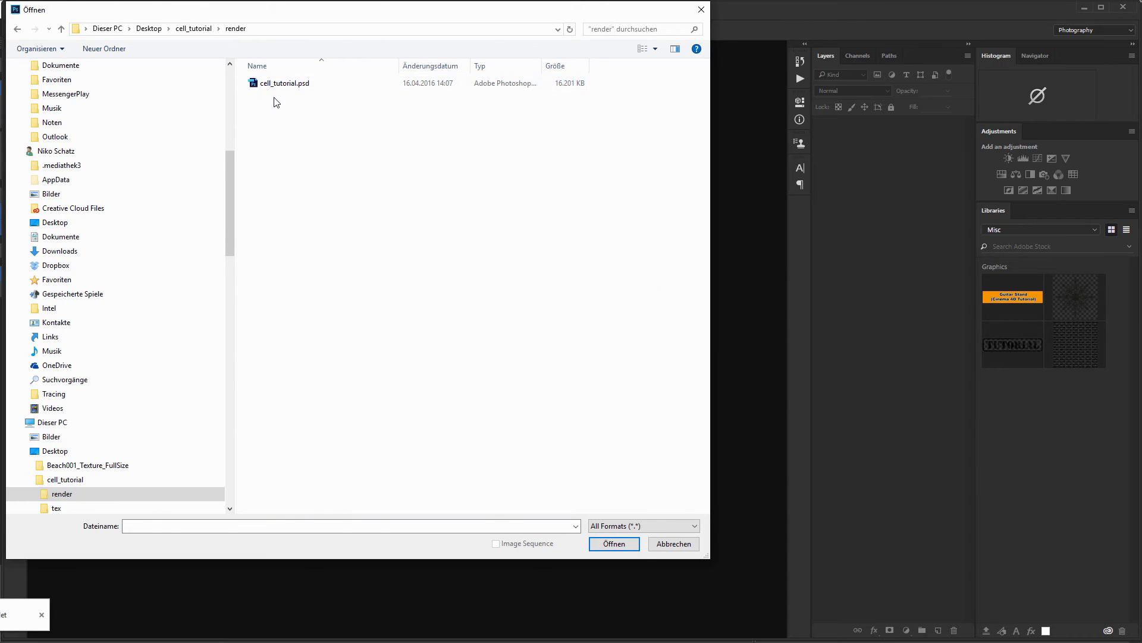
double_click(283, 84)
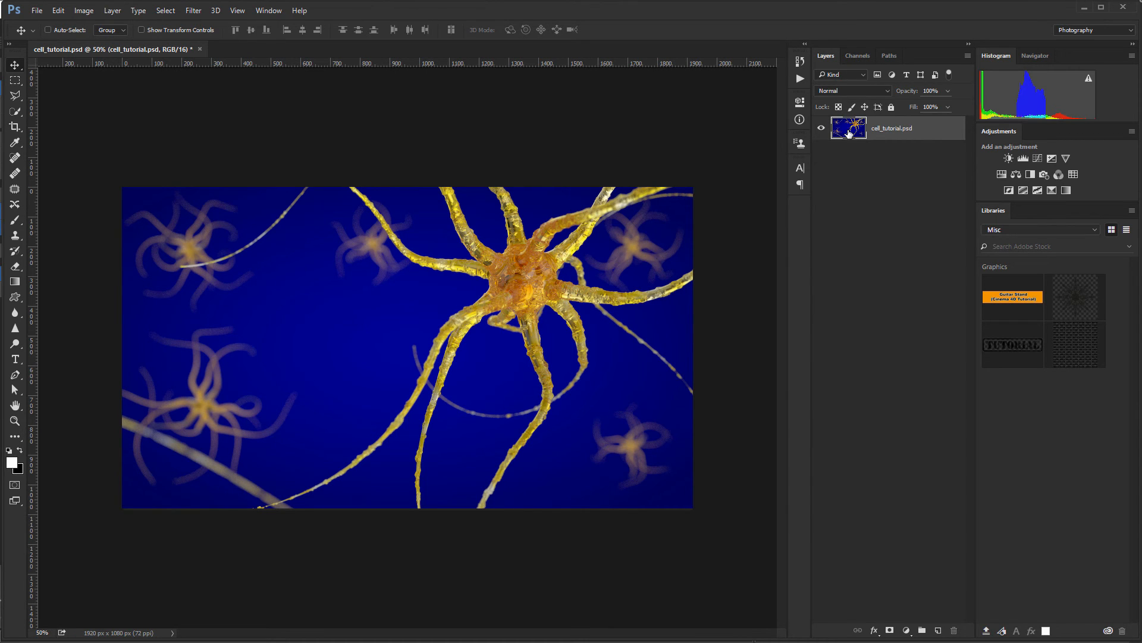
Step: Load the Object Buffer 1 channel as a selection, then go back to the render layer
click(853, 56)
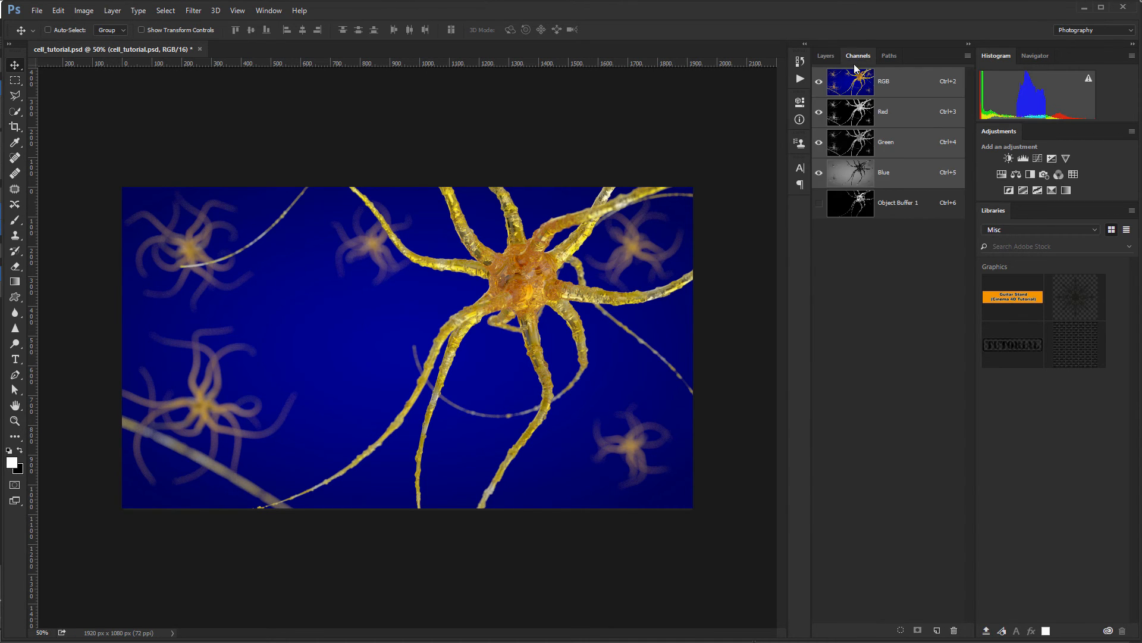
click(843, 207)
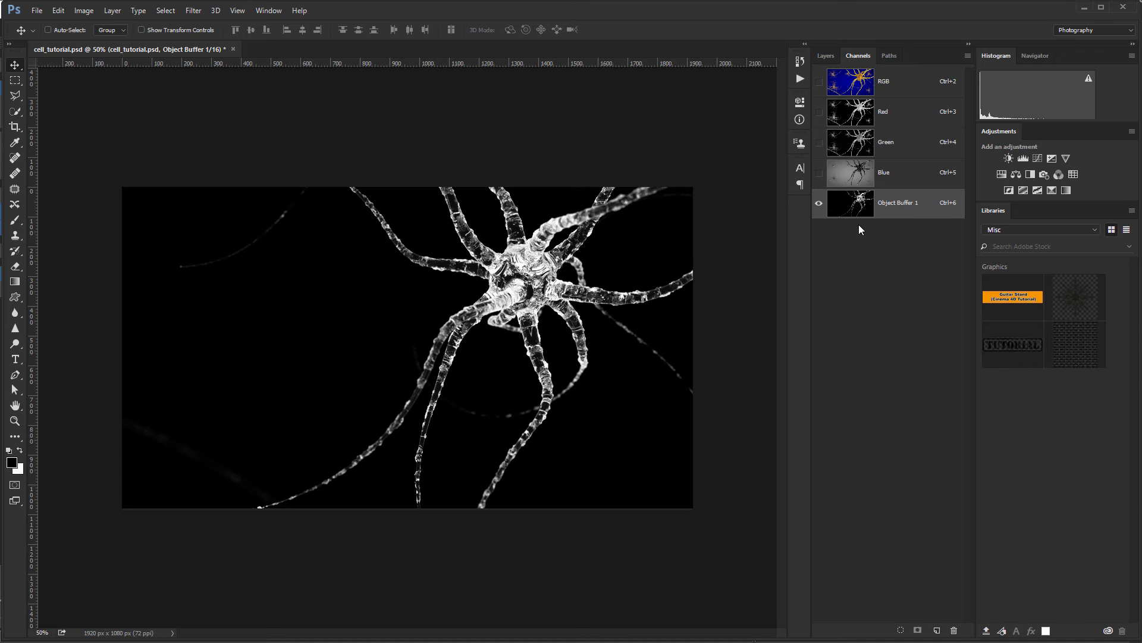
ctrl+click(858, 207)
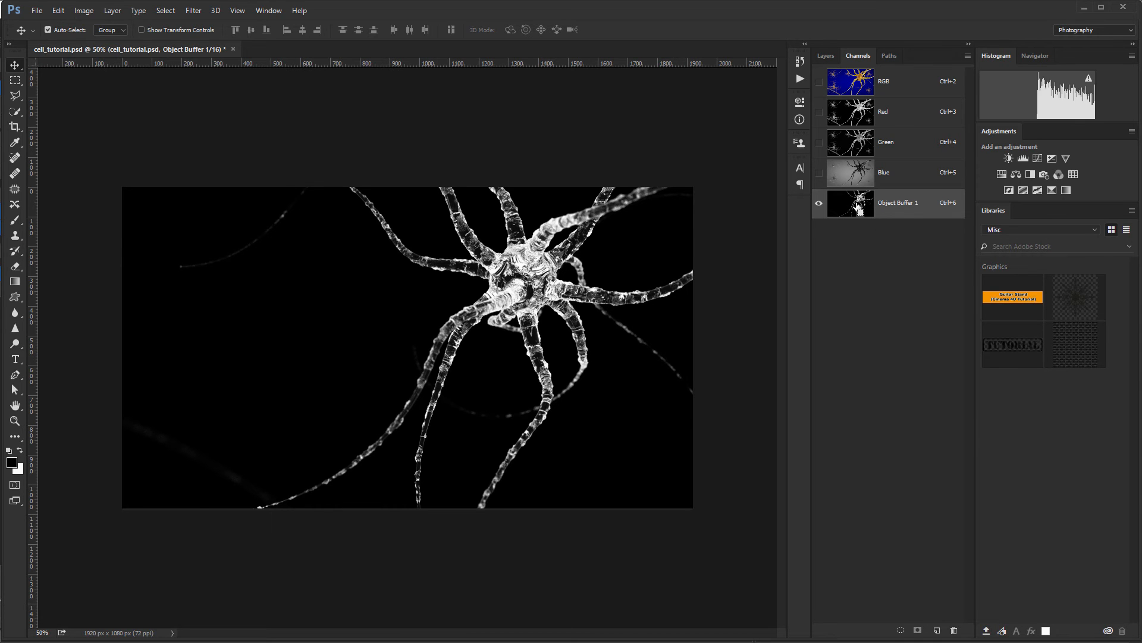
click(827, 57)
click(878, 129)
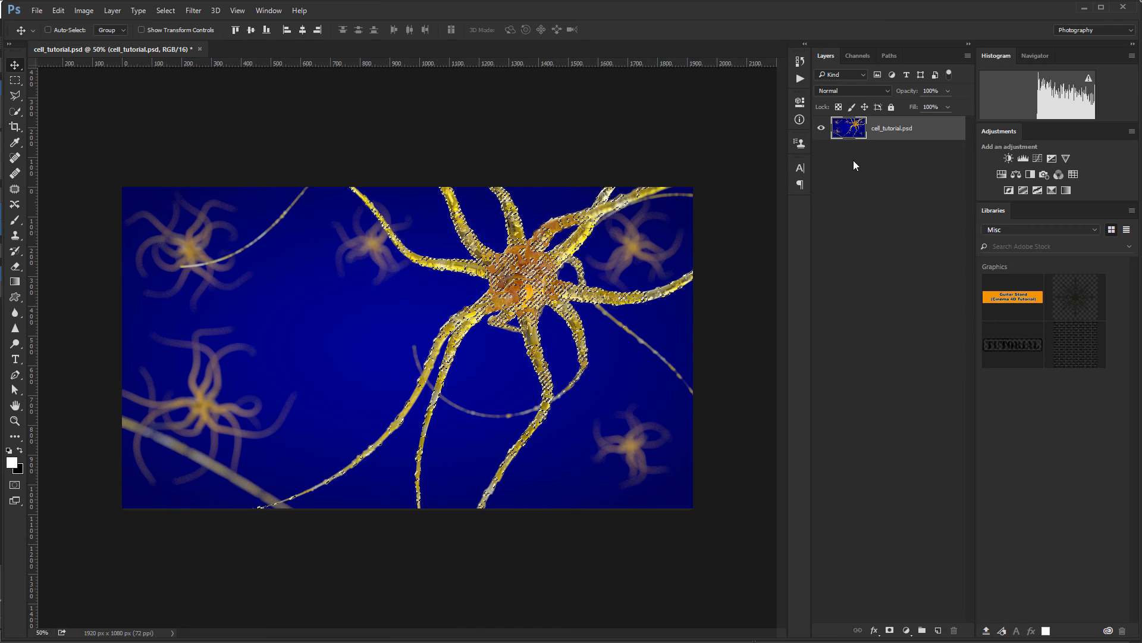
key(ctrl+j)
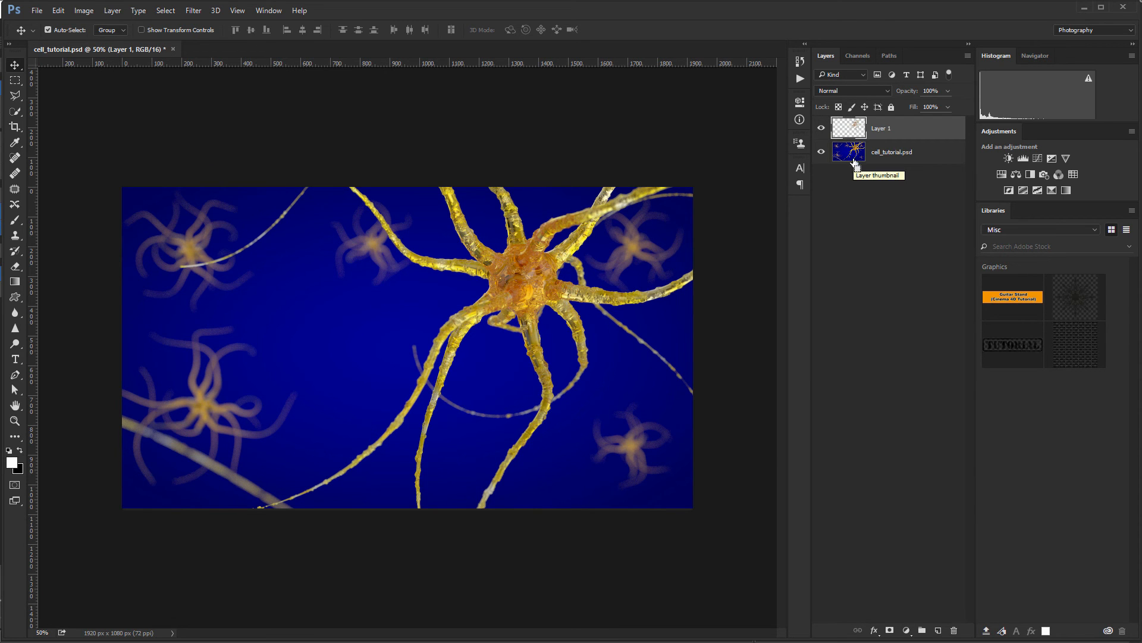
click(823, 153)
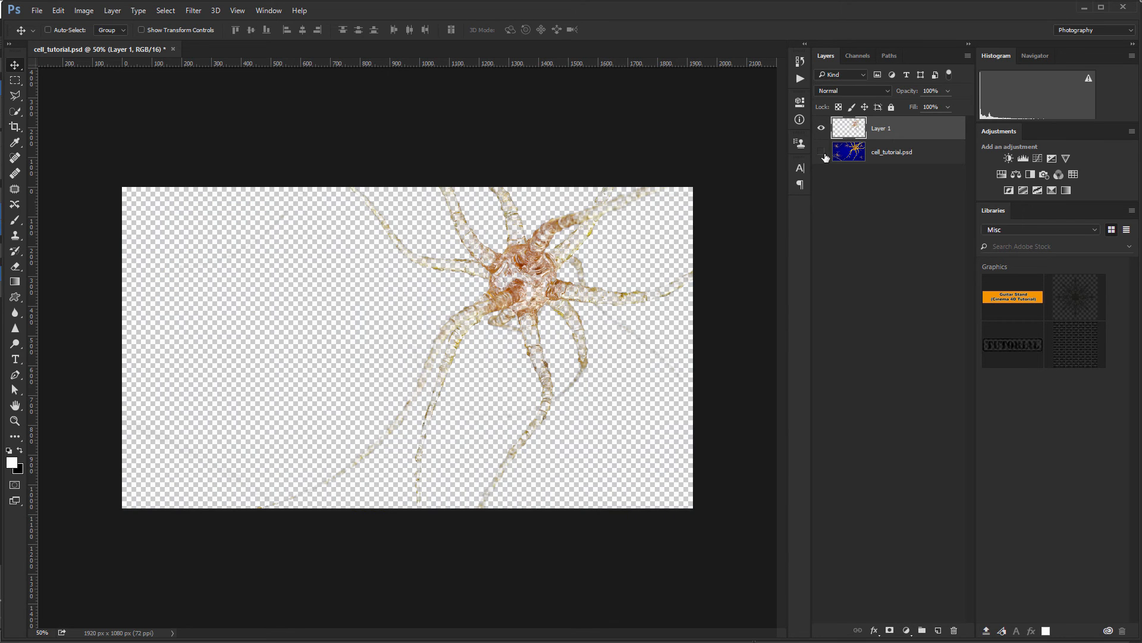
click(822, 153)
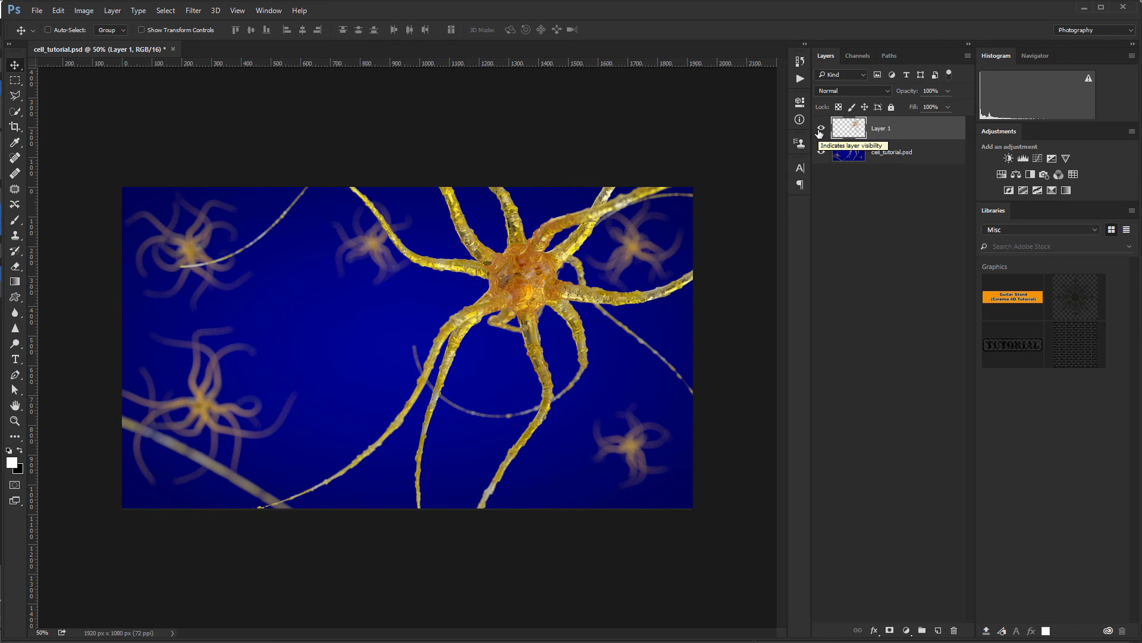
click(820, 129)
click(821, 130)
key(ctrl+e)
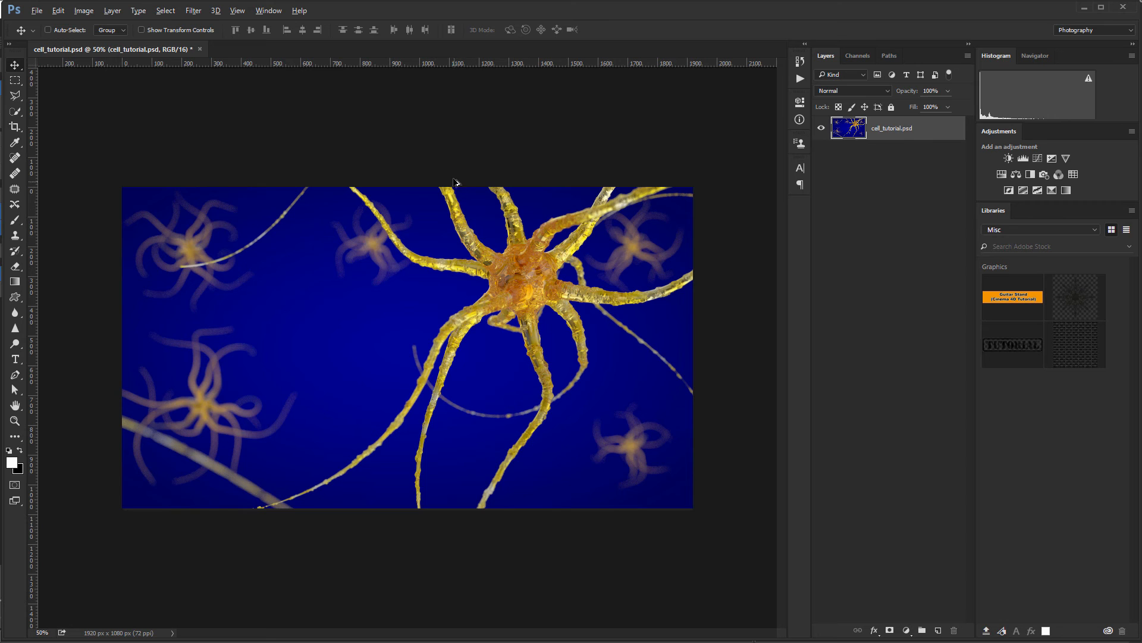
alt+scroll(457, 174, up, 6)
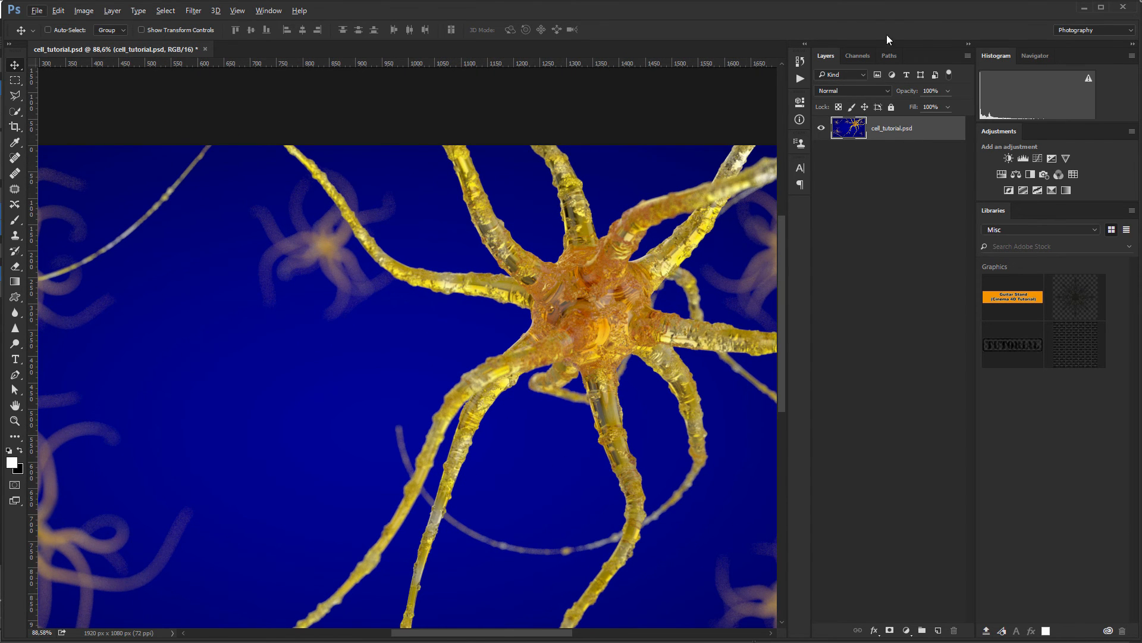
Step: Check the Brain Cells.jpg reference in Cinema 4D's Picture Viewer, then minimize the viewer
key(alt+Tab)
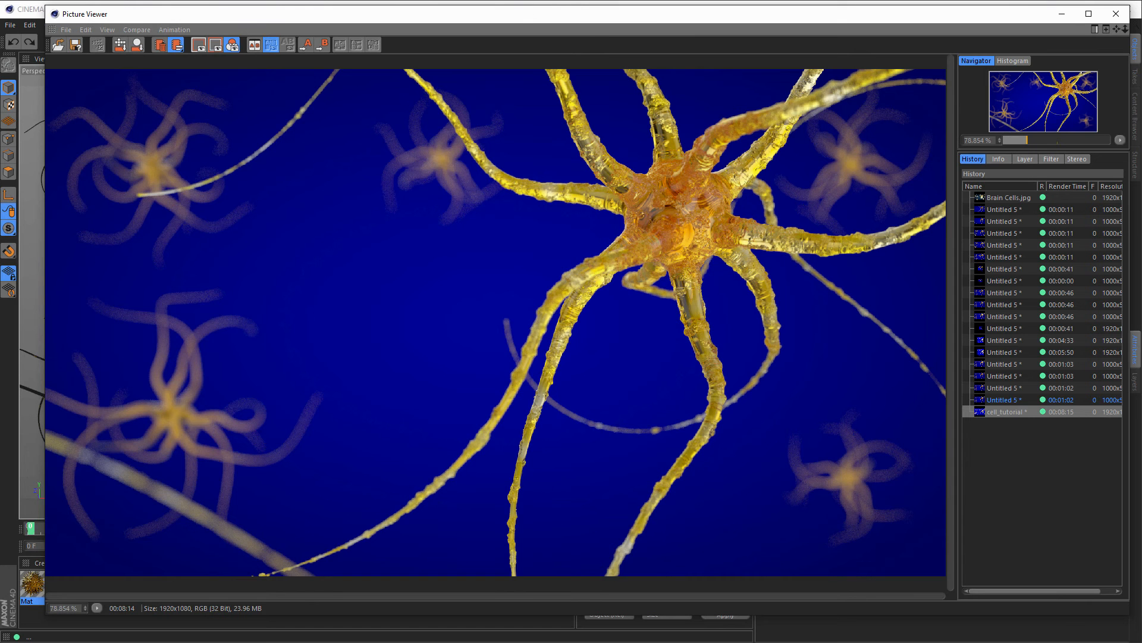
click(996, 199)
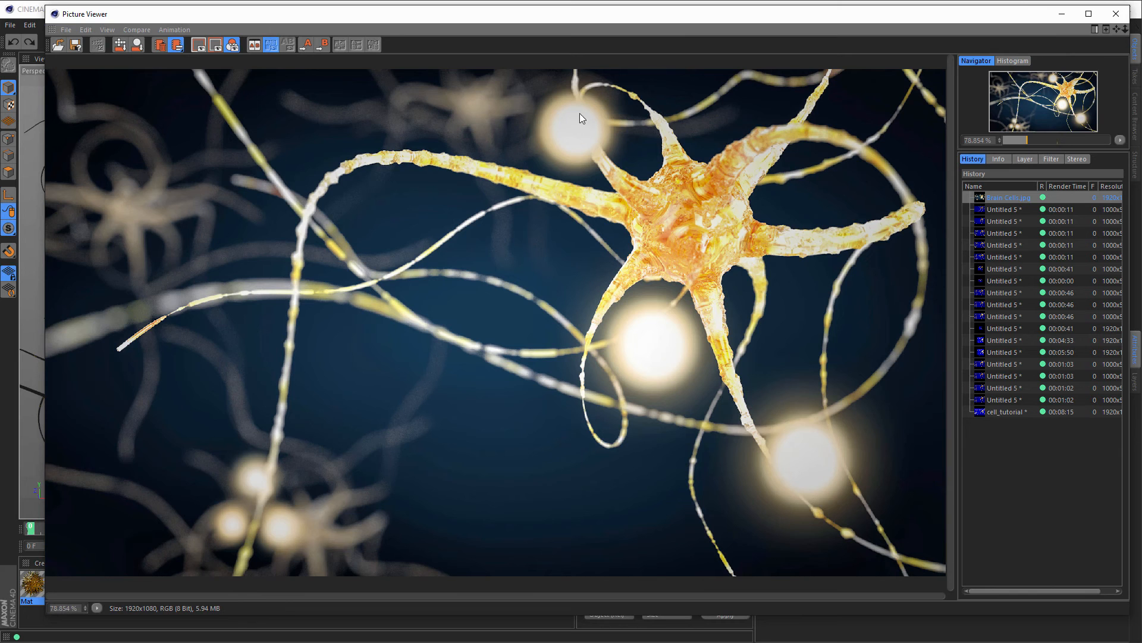
click(1063, 13)
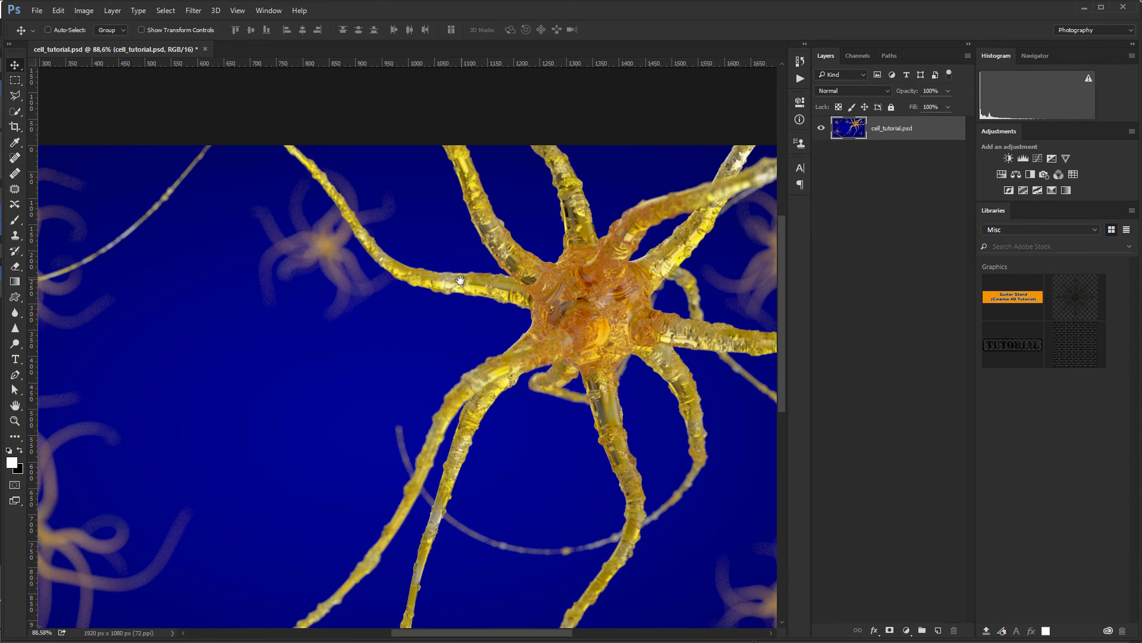
Step: Add a new empty layer and pick the Brush tool
drag(461, 284, 474, 172)
alt+scroll(474, 172, down, 4)
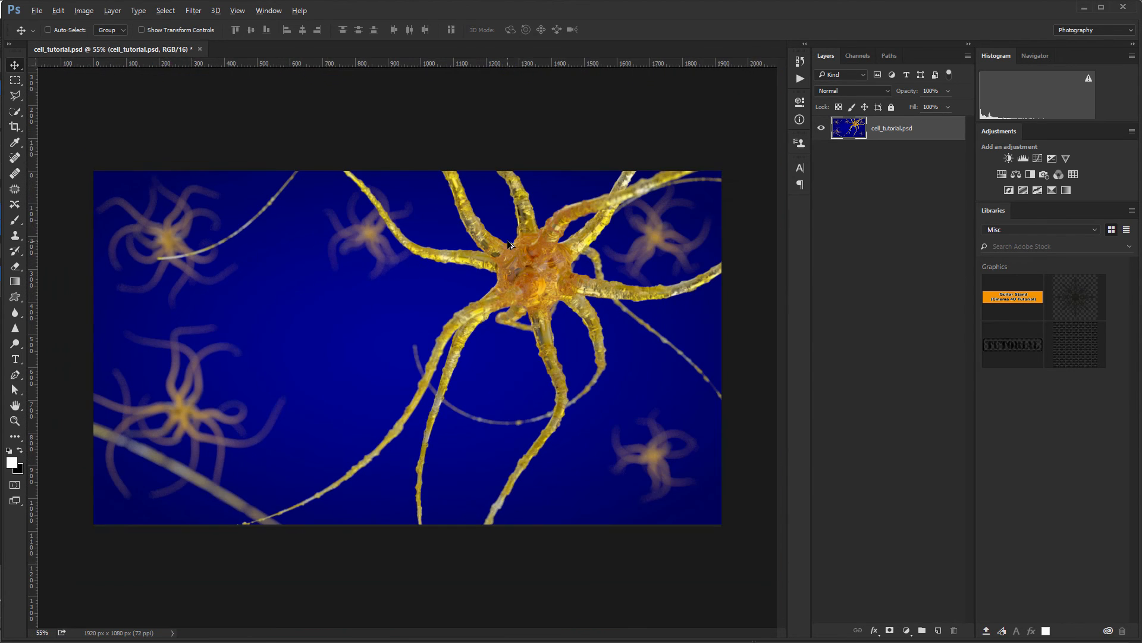
alt+scroll(507, 241, up, 1)
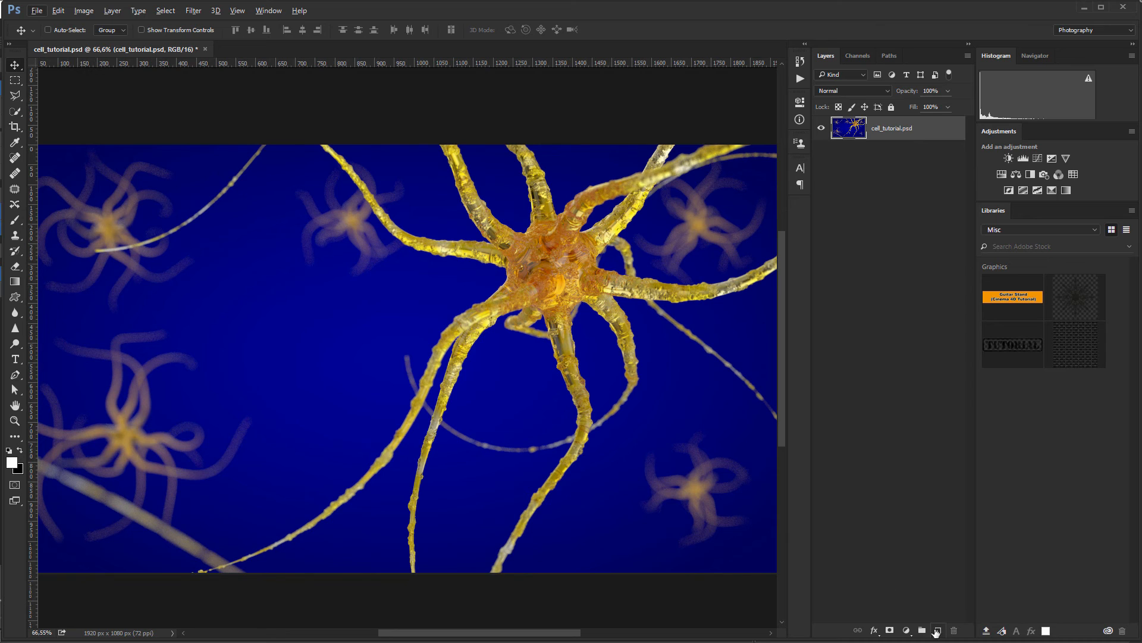
click(937, 630)
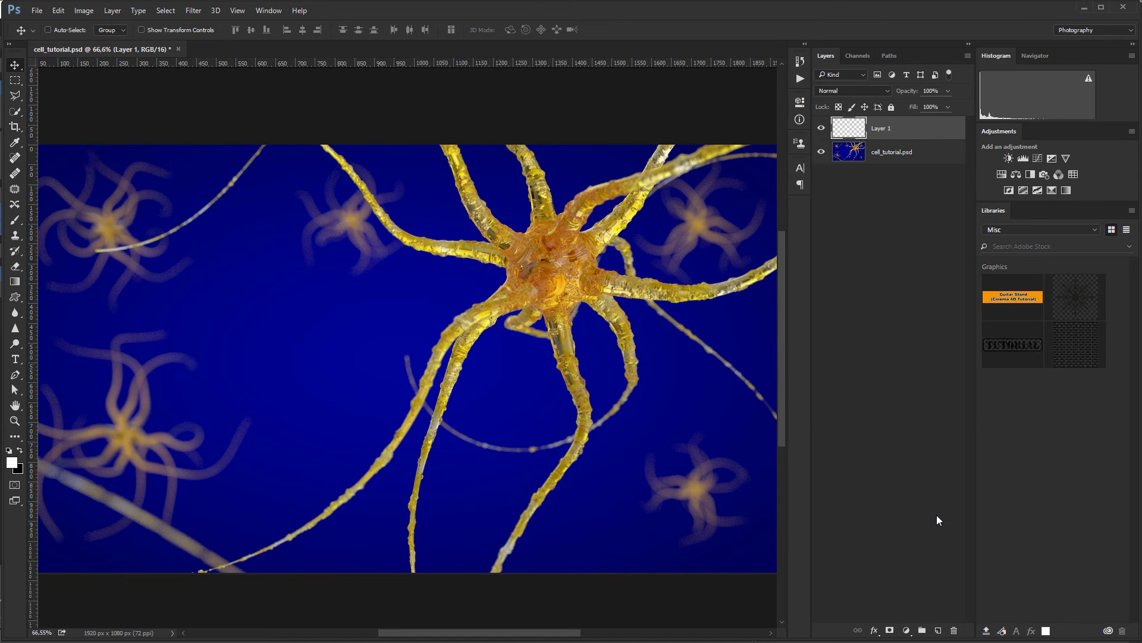
click(15, 221)
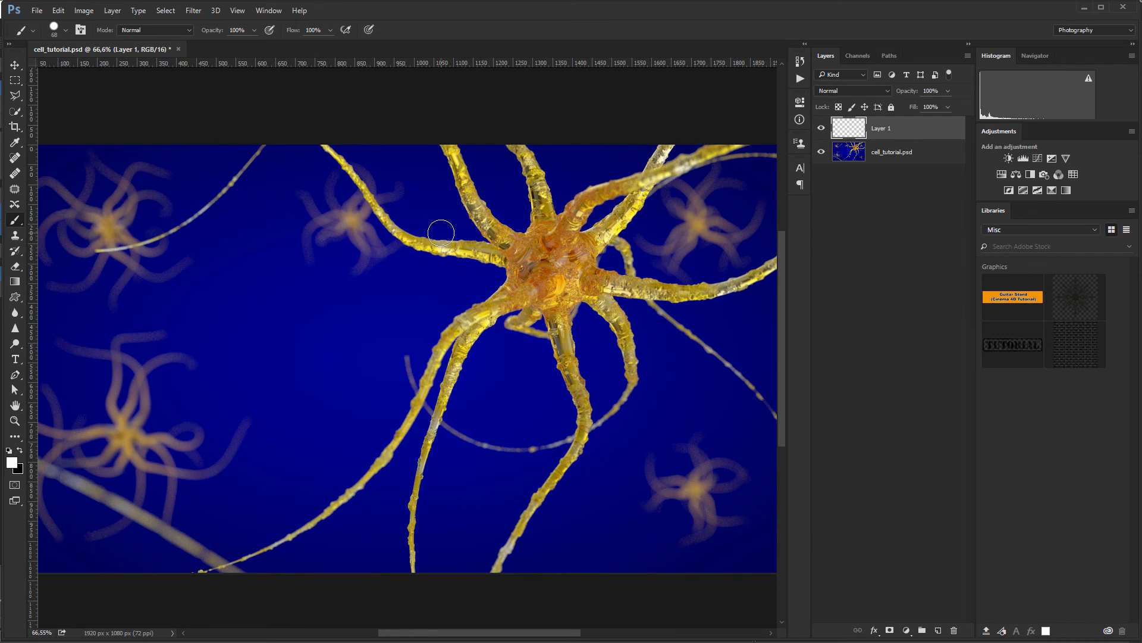
Step: Paint a roughly 93 px white dot on the upper-left dendrite and load it as a selection
alt+right_drag(440, 232, 447, 228)
mouse_move(419, 183)
alt+right_down()
mouse_move(444, 31)
mouse_move(429, 246)
mouse_move(405, 324)
mouse_move(426, 170)
alt+right_up()
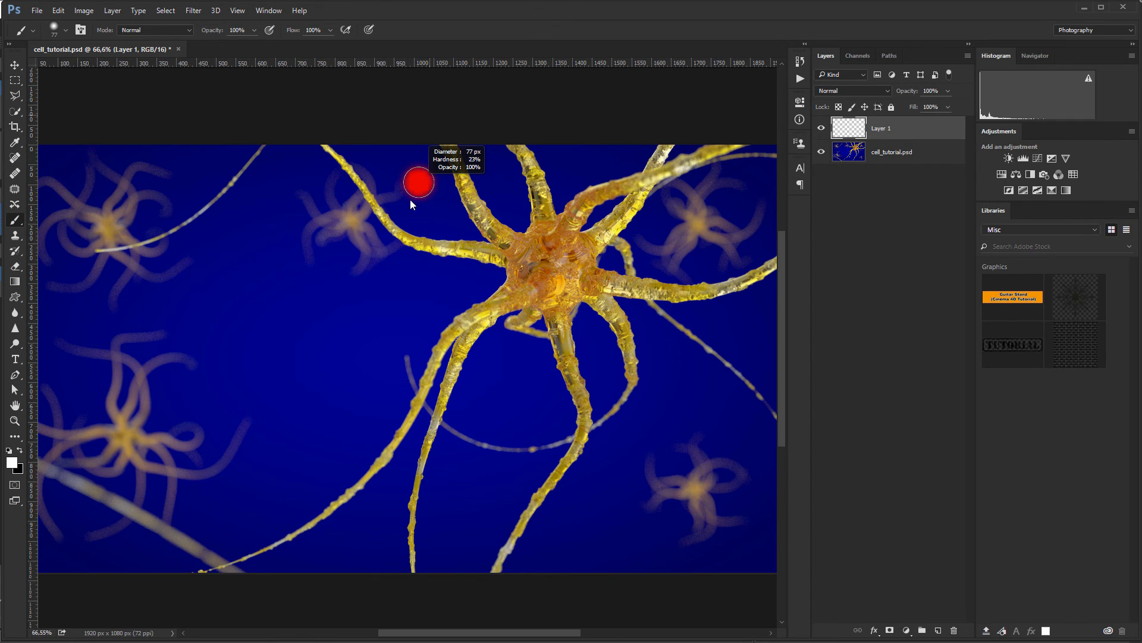
alt+right_drag(375, 383, 378, 402)
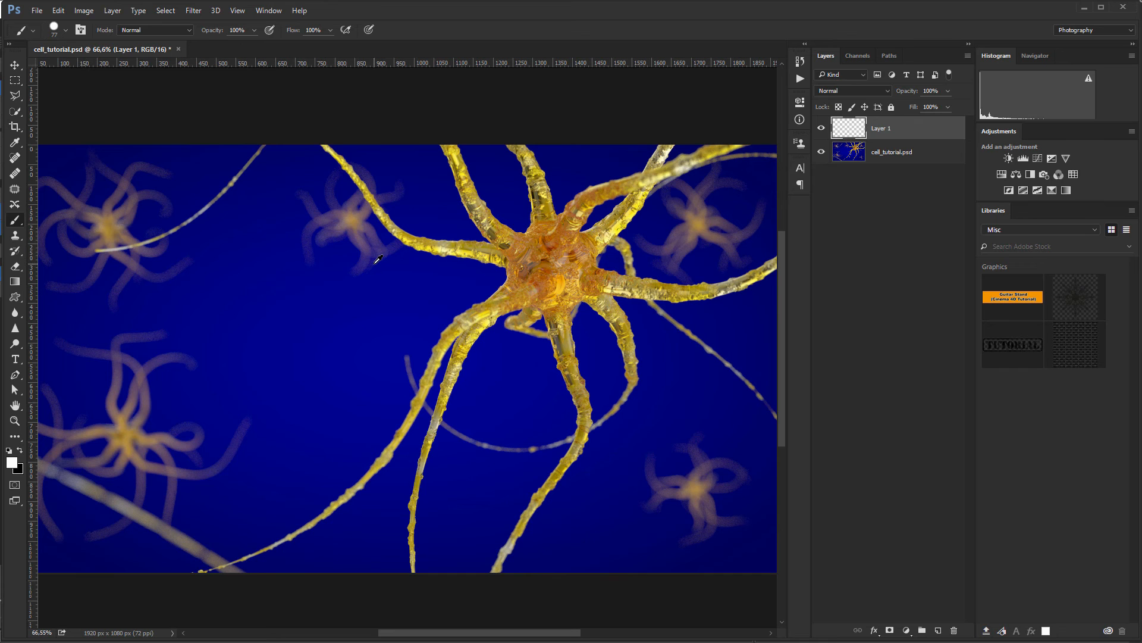
mouse_move(376, 262)
alt+right_down()
mouse_move(441, 266)
mouse_move(355, 268)
mouse_move(464, 275)
mouse_move(392, 277)
mouse_move(381, 114)
mouse_move(353, 298)
mouse_move(378, 73)
mouse_move(373, 305)
mouse_move(355, 275)
mouse_move(368, 276)
mouse_move(366, 356)
mouse_move(345, 359)
alt+right_up()
alt+right_drag(426, 218, 433, 219)
click(420, 224)
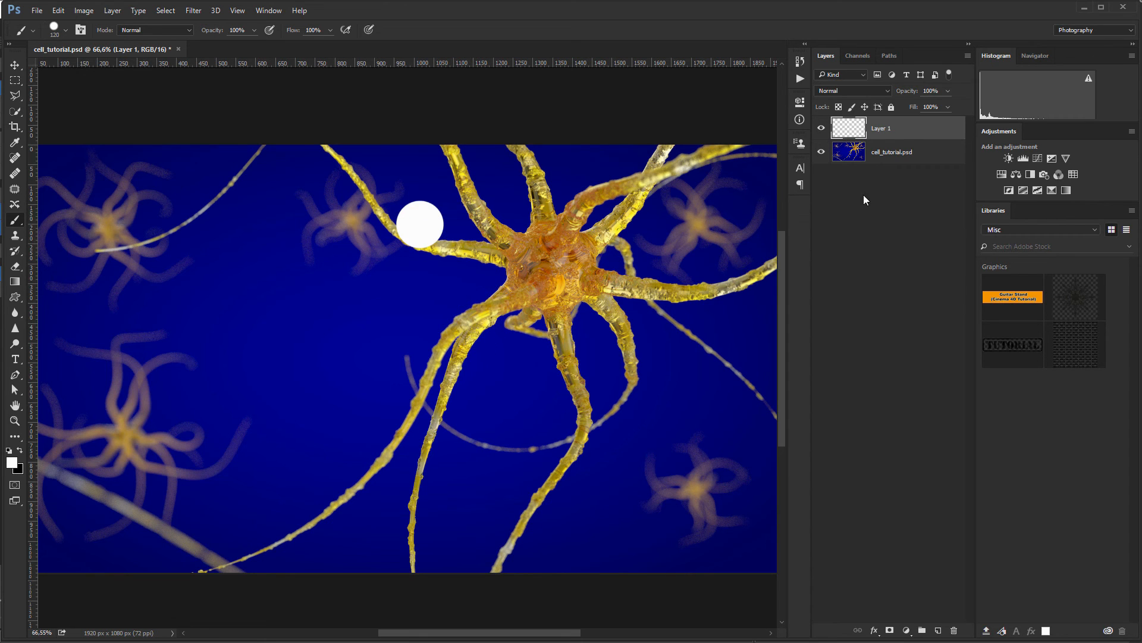
ctrl+click(854, 129)
alt+scroll(451, 221, up, 4)
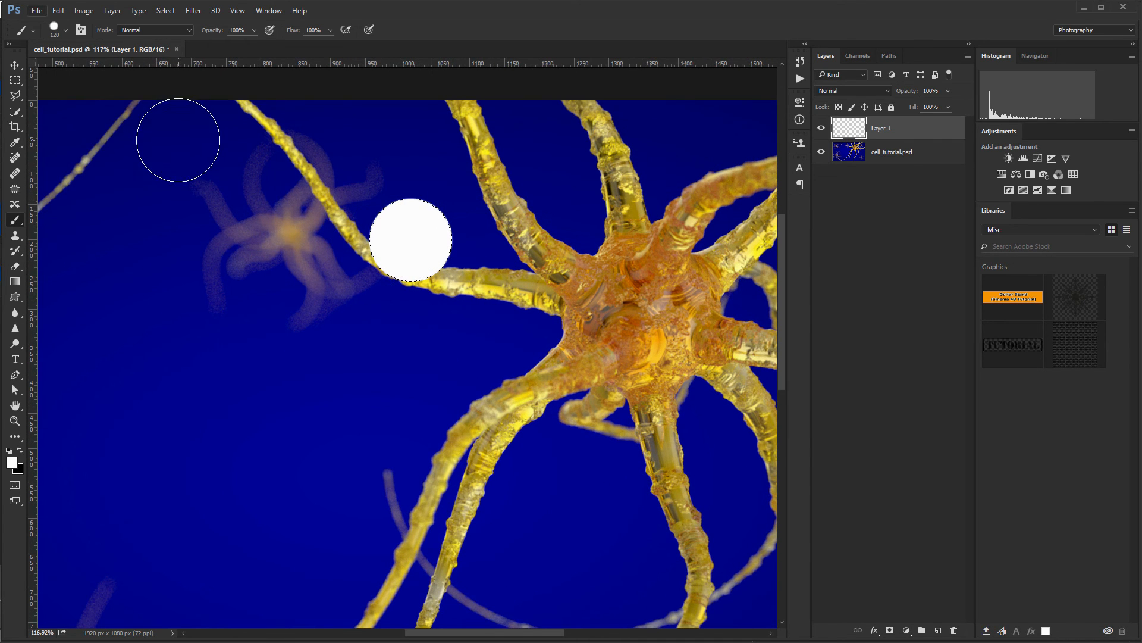
Step: Choose the Gradient tool and set its right colour stop to a gold sampled from the neuron
click(16, 283)
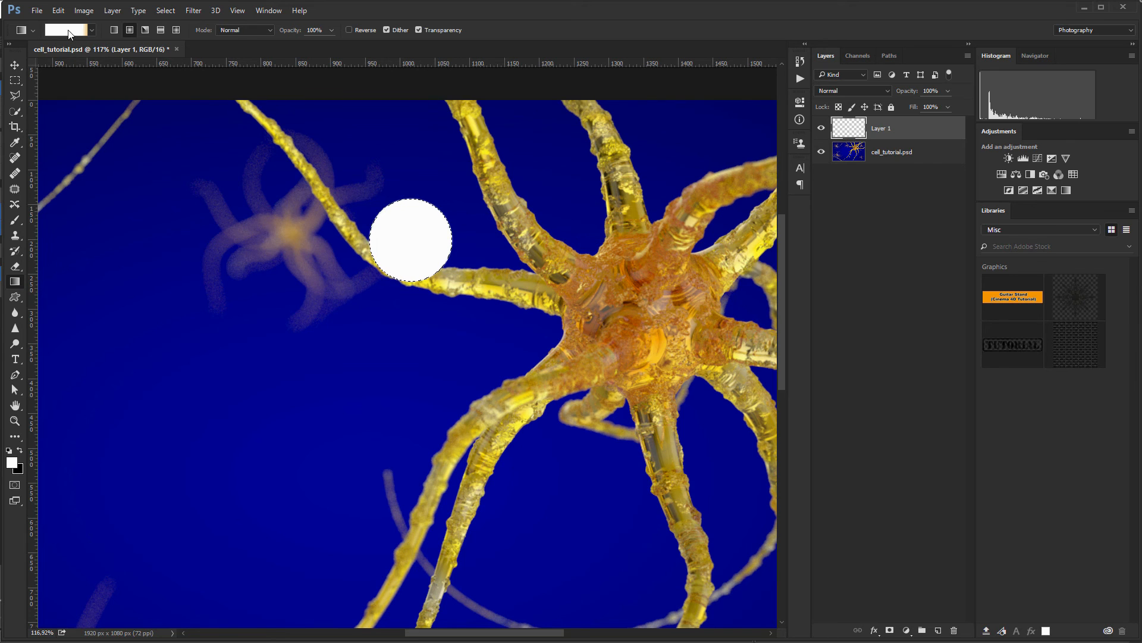
click(69, 31)
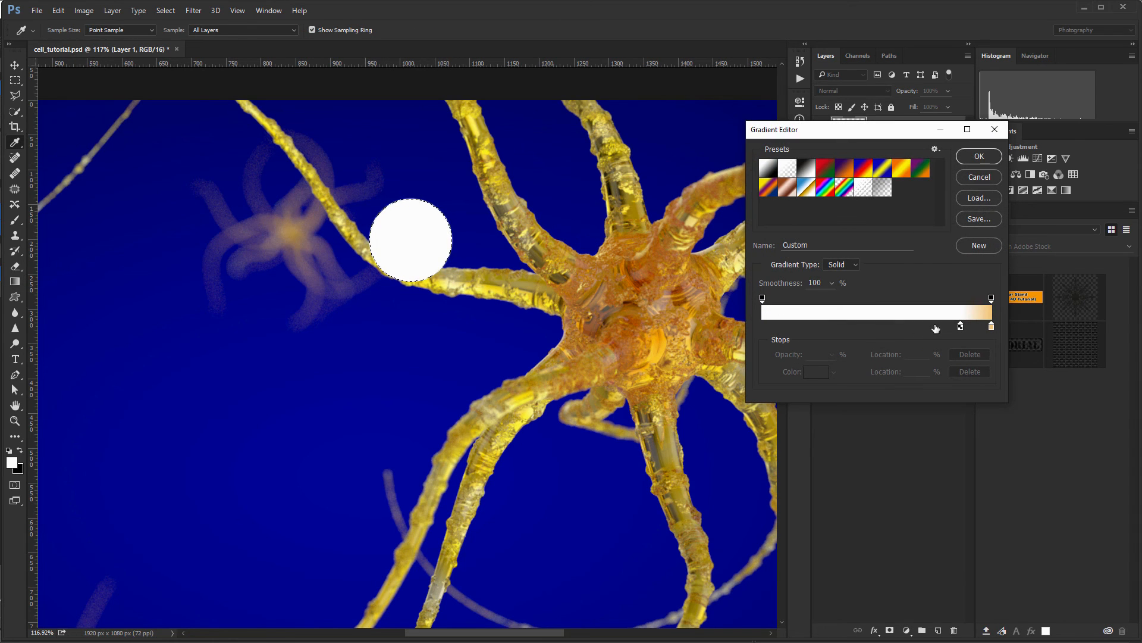
click(994, 328)
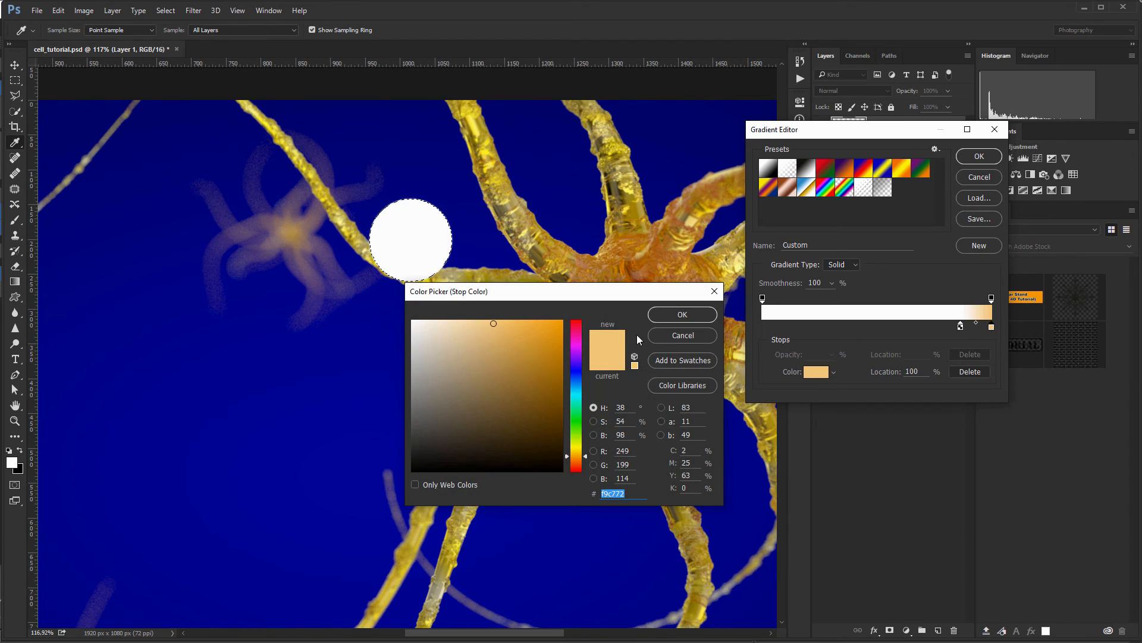
click(575, 258)
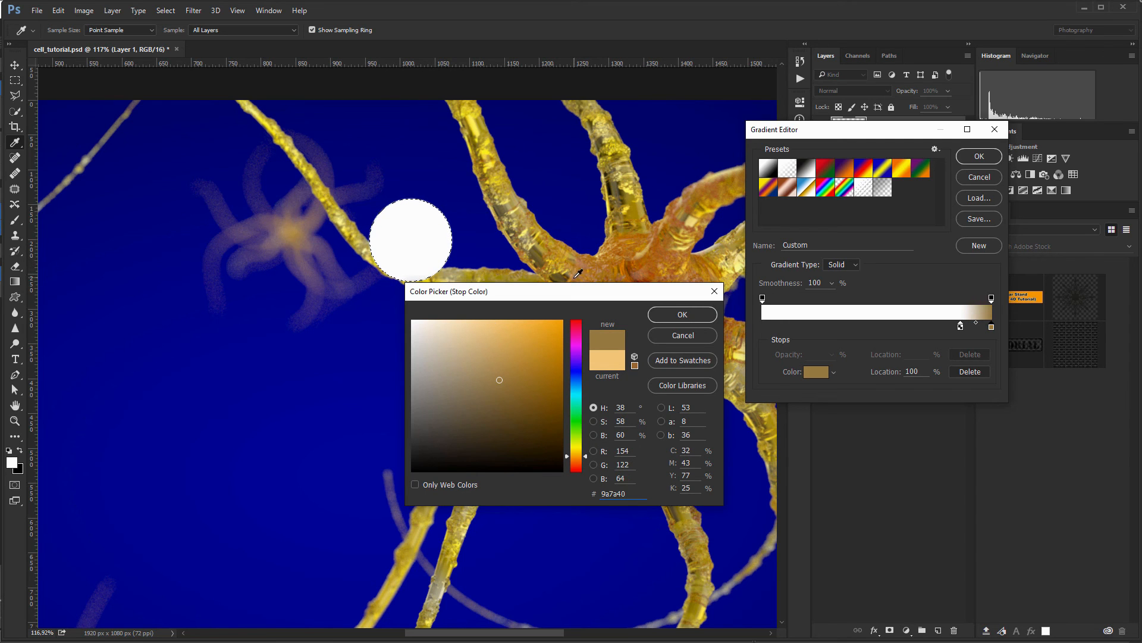
click(692, 323)
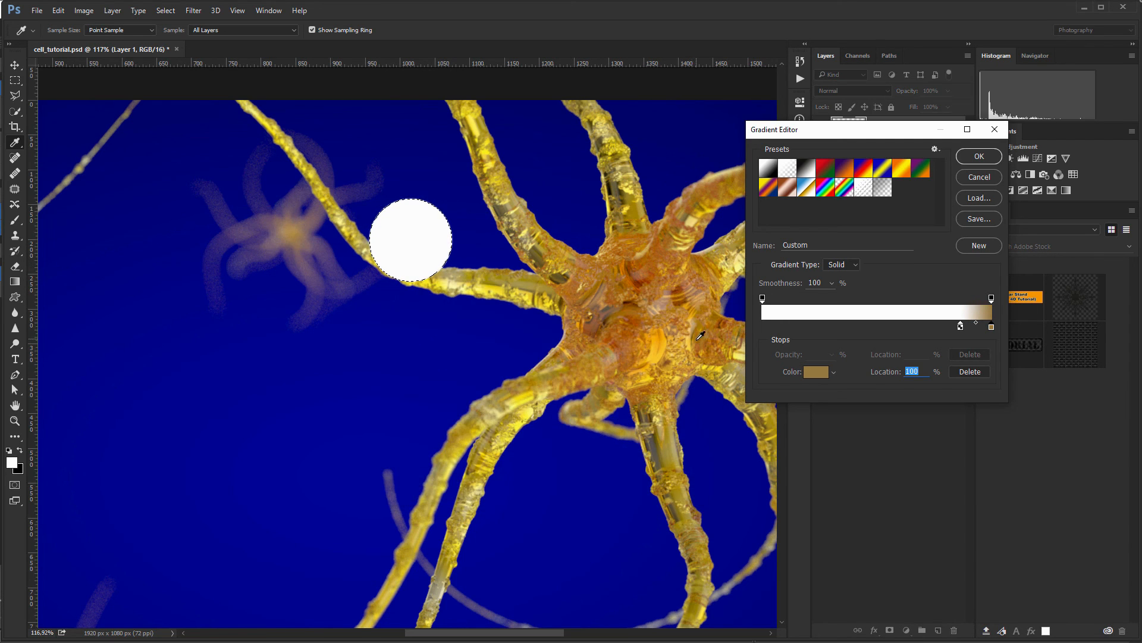
click(987, 157)
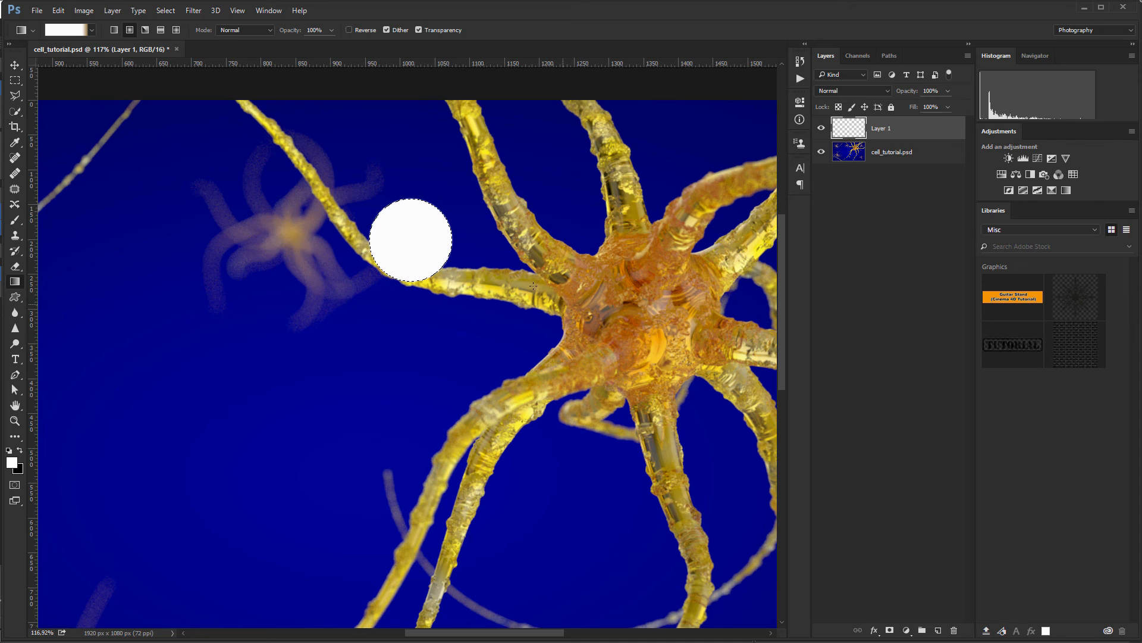
Step: Resample a richer gold for the right stop, fill the circle white-to-gold, and deselect
click(71, 30)
click(991, 326)
click(810, 374)
click(550, 251)
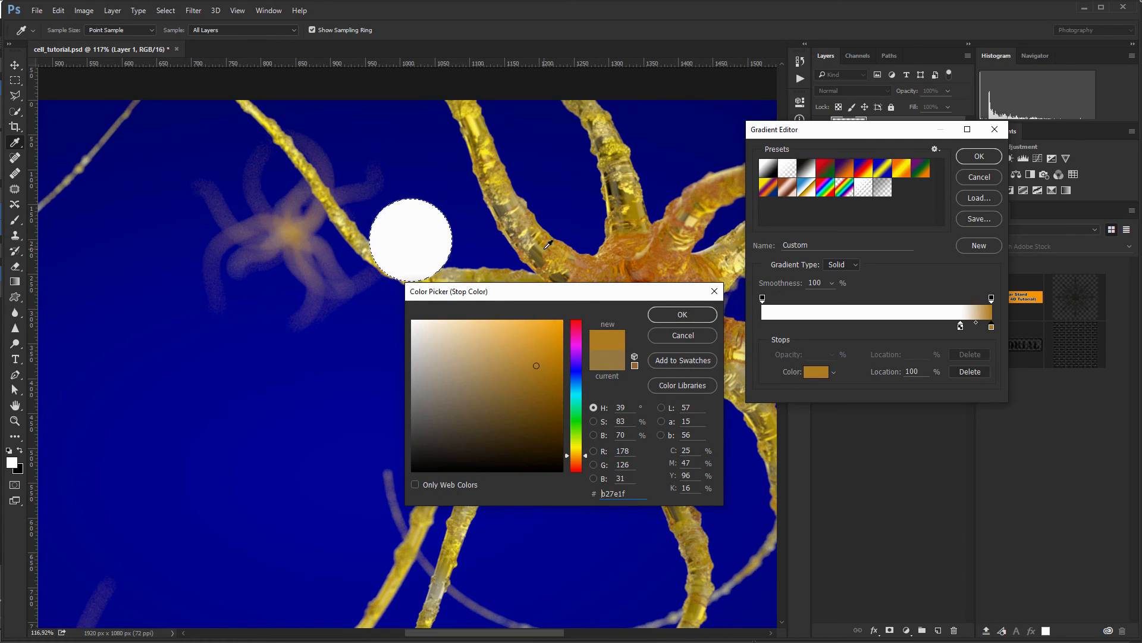
click(507, 182)
click(682, 314)
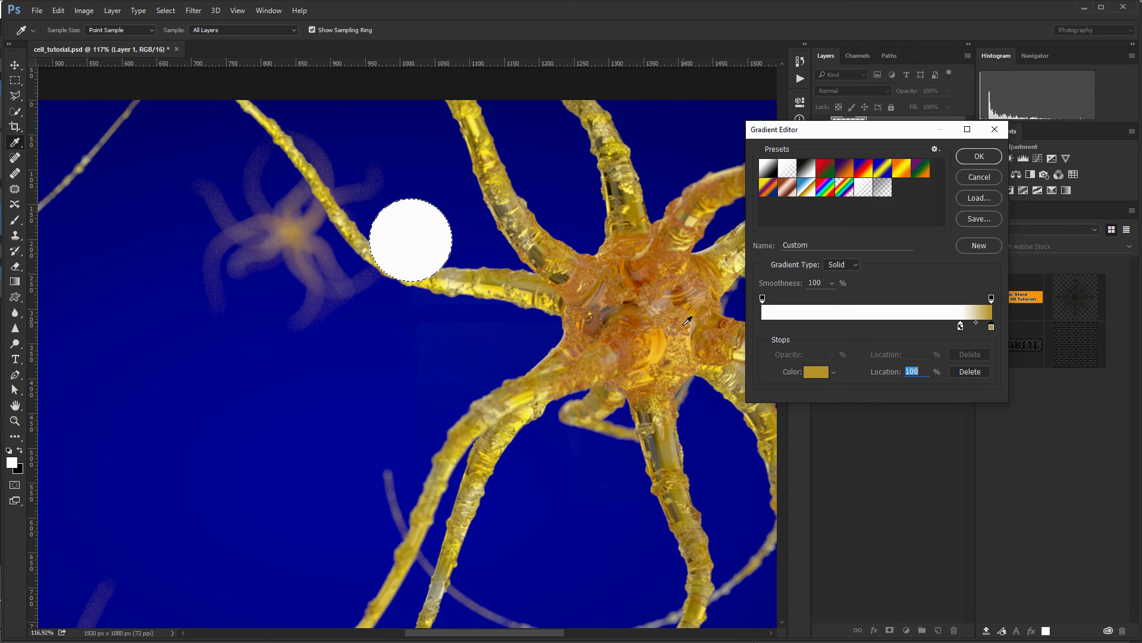
click(979, 156)
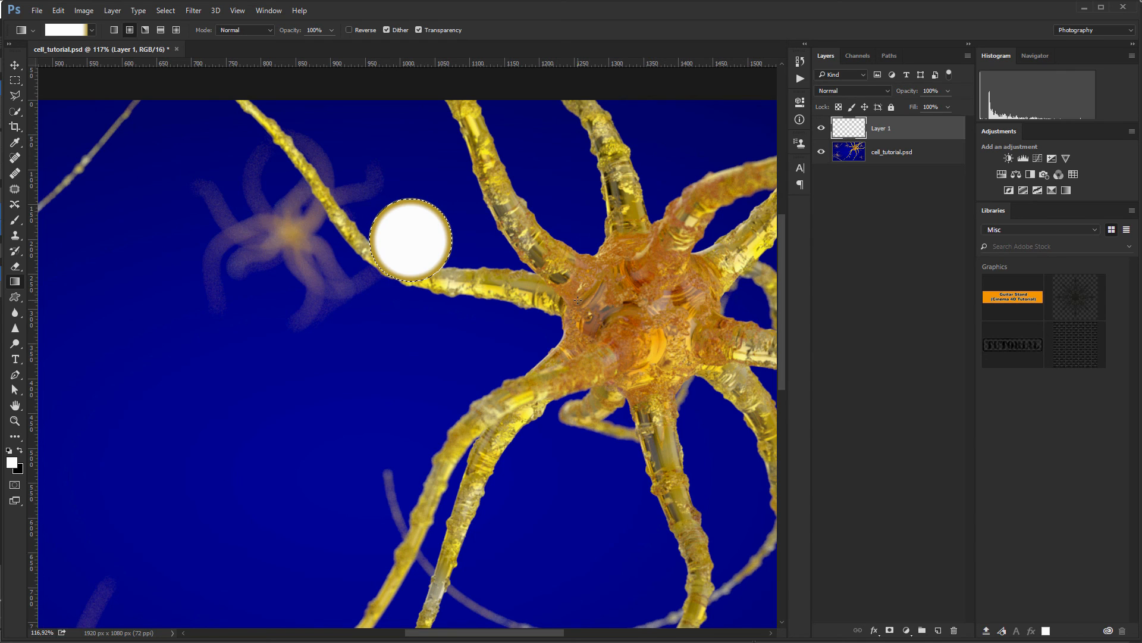
key(ctrl+d)
Step: Convert Layer 1 to a Smart Object and apply a 6 px Gaussian Blur
right_click(914, 130)
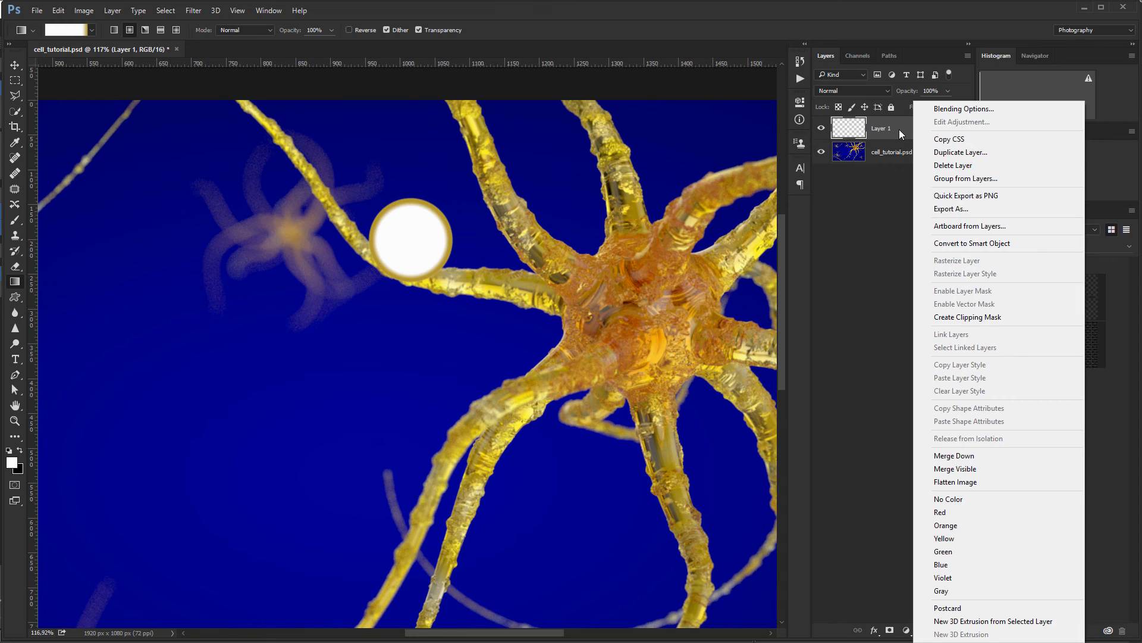
click(954, 243)
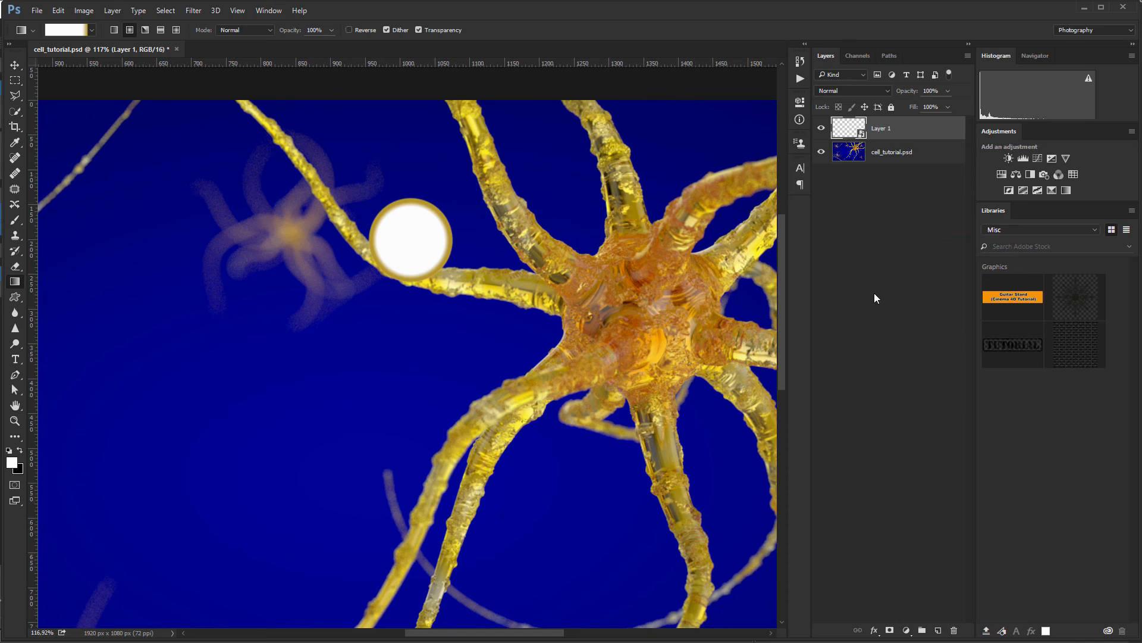
click(191, 11)
mouse_move(231, 143)
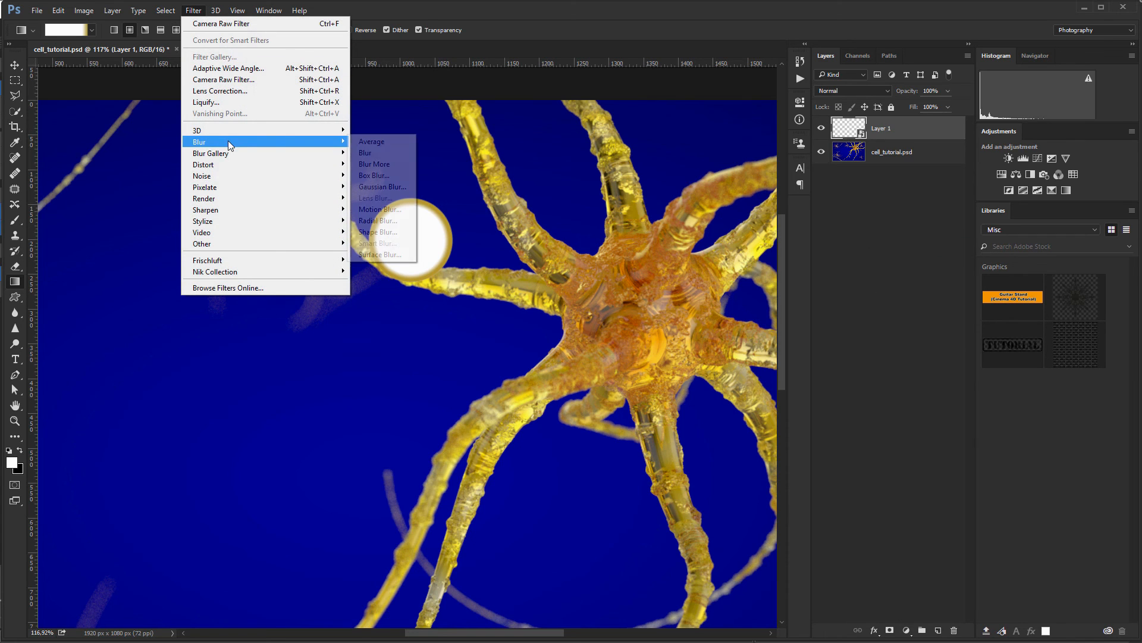
click(382, 187)
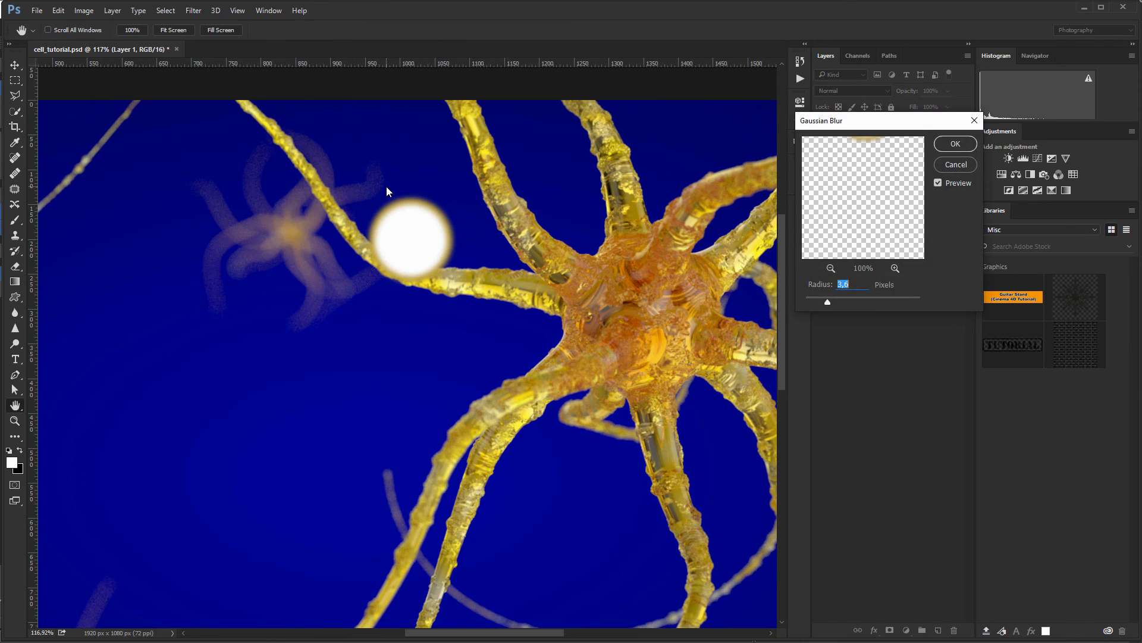
drag(811, 289, 829, 288)
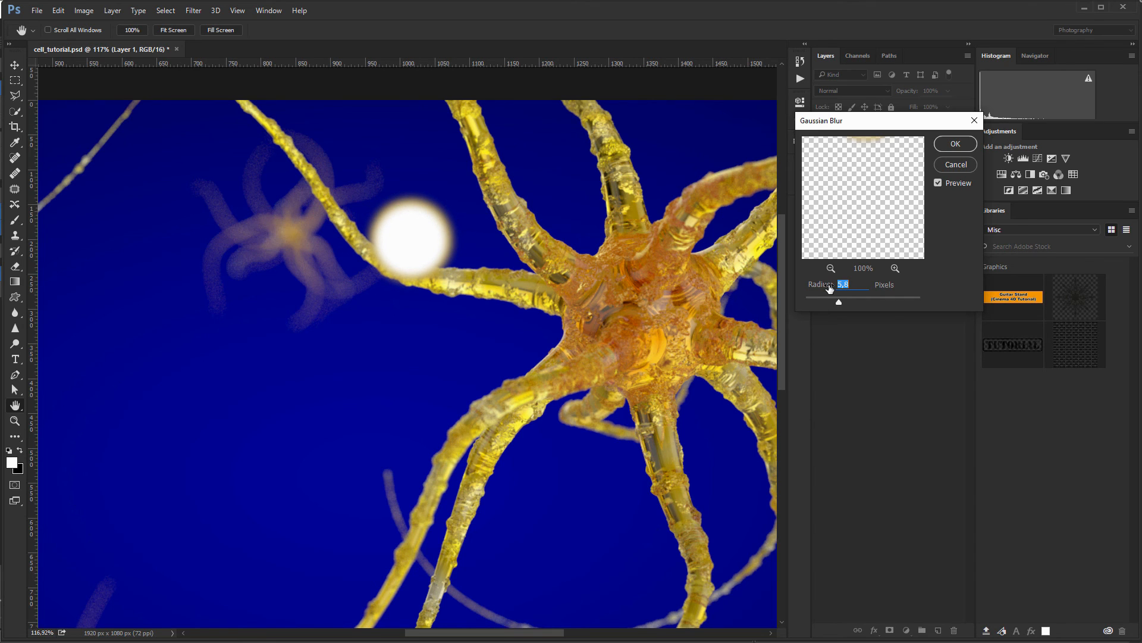
drag(830, 288, 831, 289)
click(955, 145)
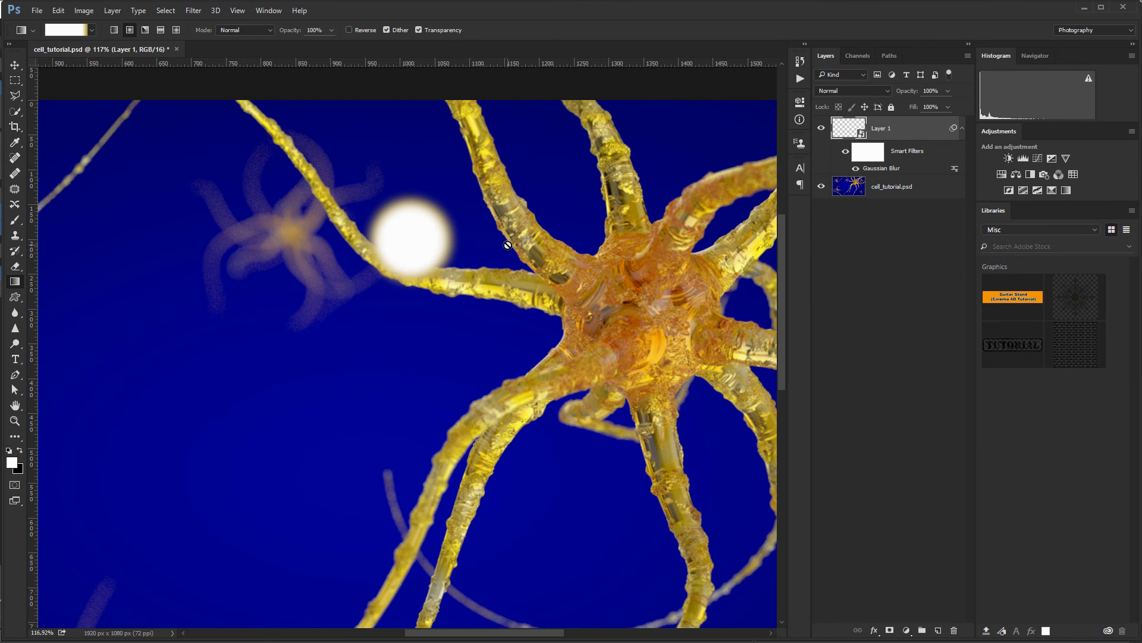
Step: Bring up Layer 1's Layer Style dialog
alt+scroll(507, 244, down, 5)
alt+scroll(508, 245, up, 4)
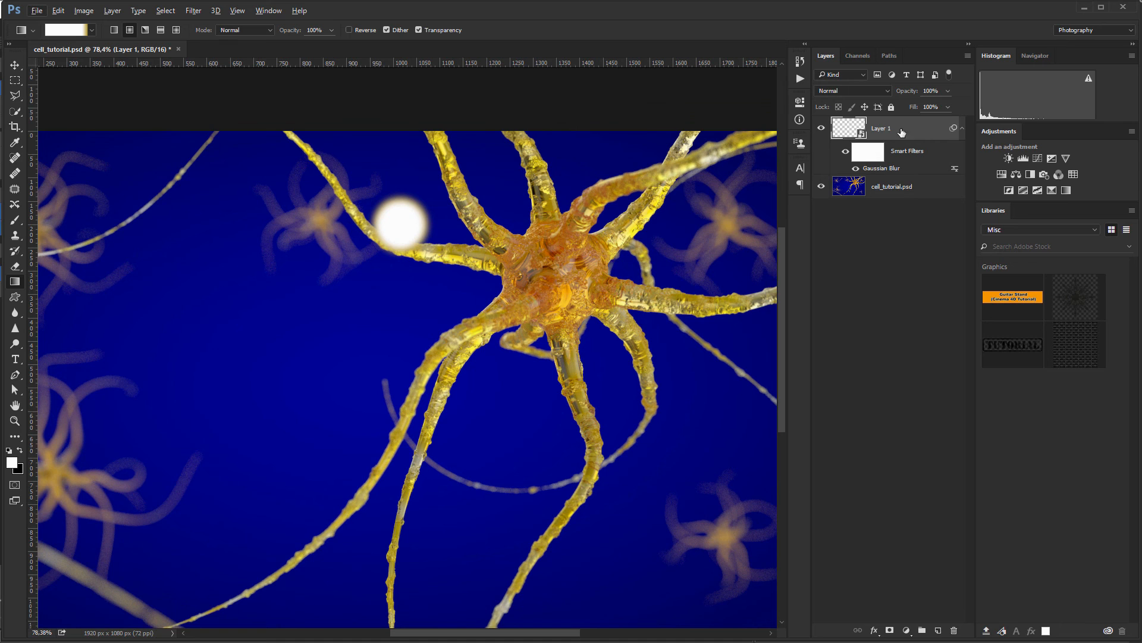
double_click(939, 131)
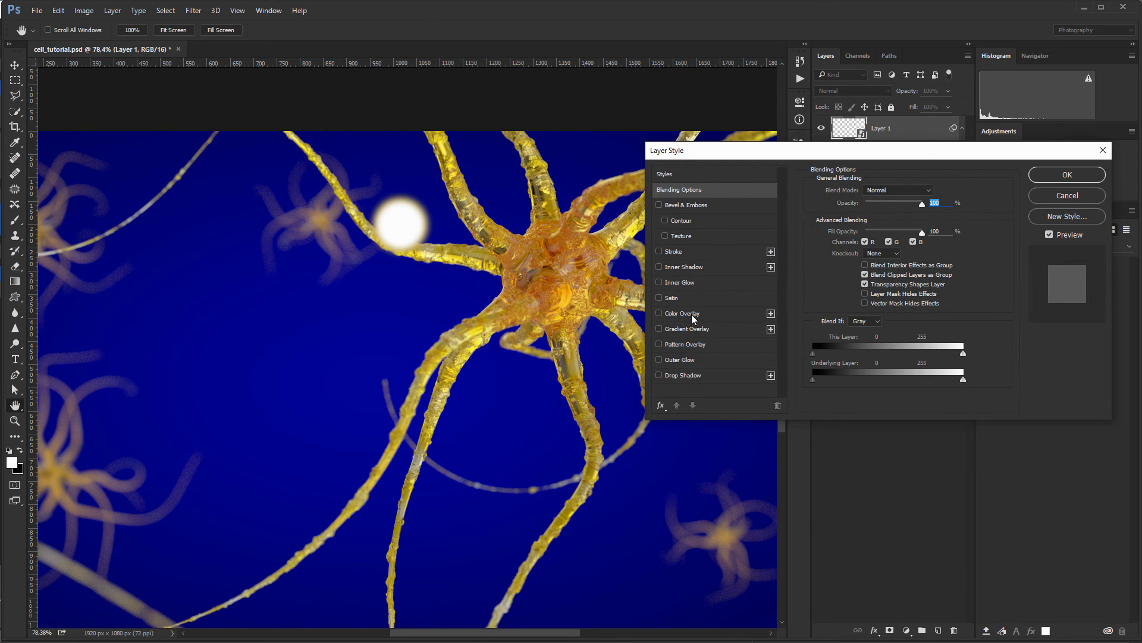
Step: Add a 45 px orange Outer Glow (Normal, 51% opacity, Softer) to Layer 1
click(686, 360)
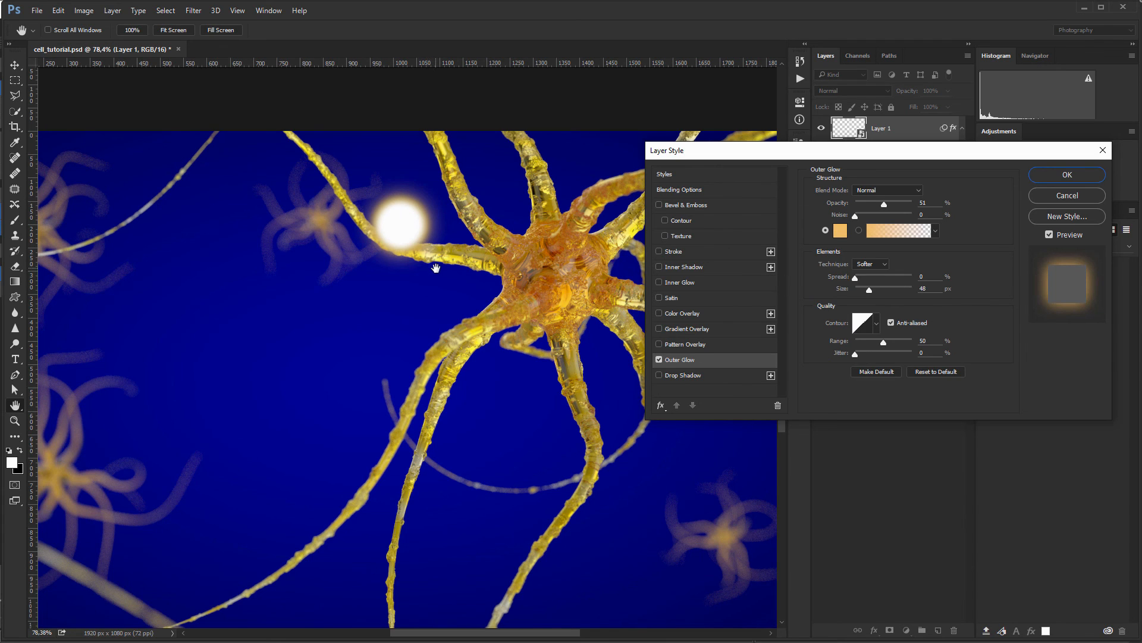
mouse_move(843, 289)
mouse_down()
mouse_move(794, 291)
mouse_move(822, 291)
mouse_up()
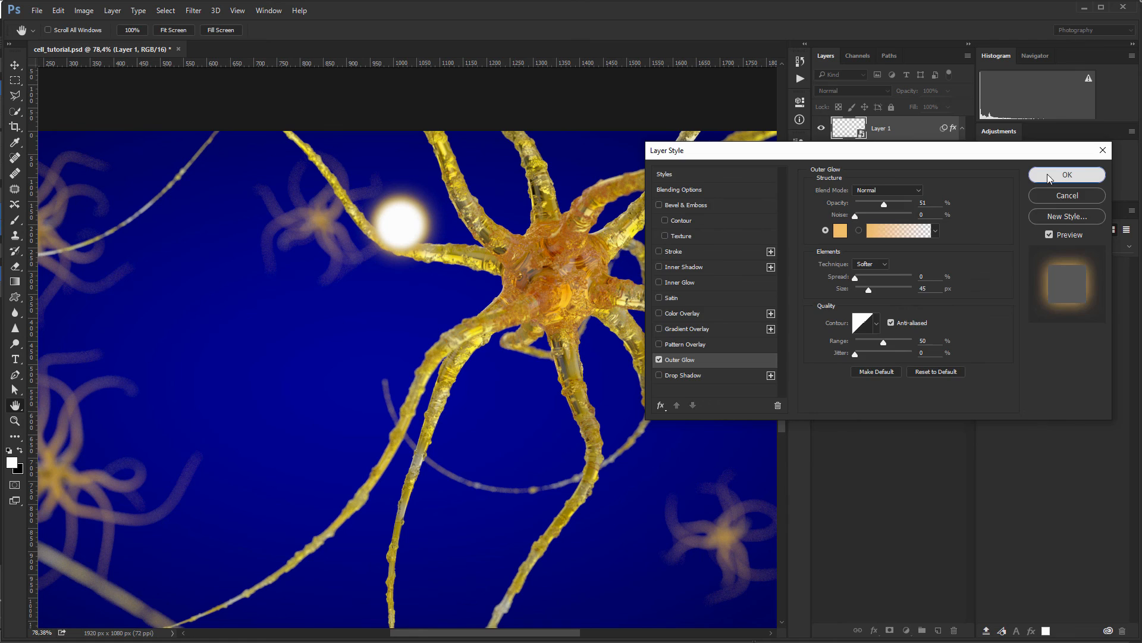
click(1066, 175)
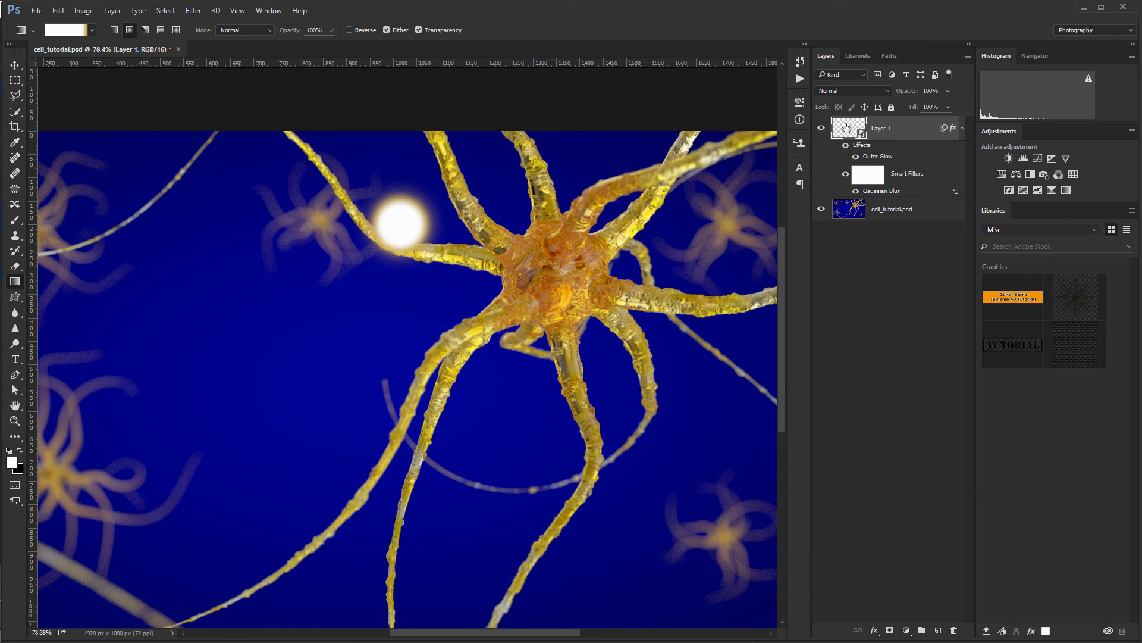
Step: Duplicate the sphere twice, placing copies on the lower dendrite and the dendrite to its right
key(ctrl+j)
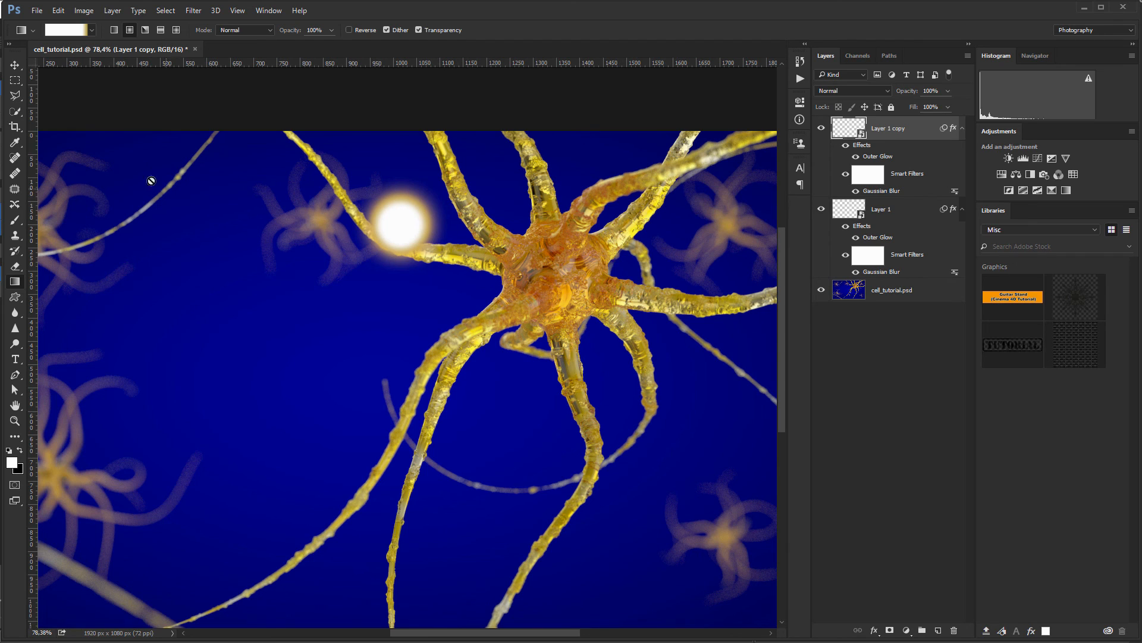
click(15, 65)
drag(413, 225, 498, 370)
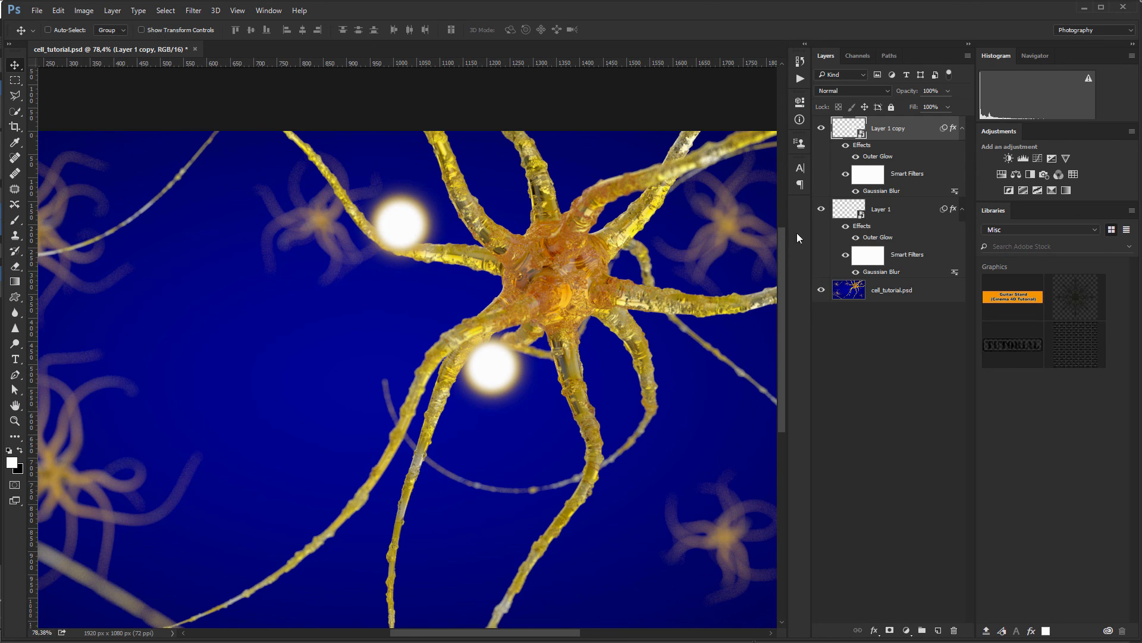
key(ctrl)
key(ctrl+j)
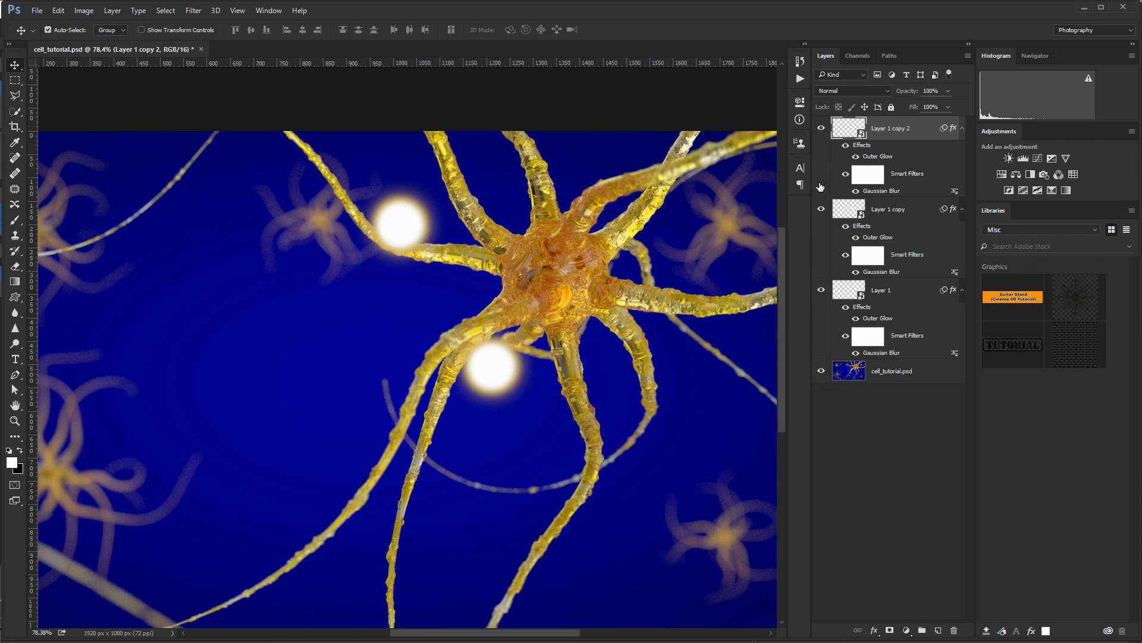
drag(525, 396, 625, 374)
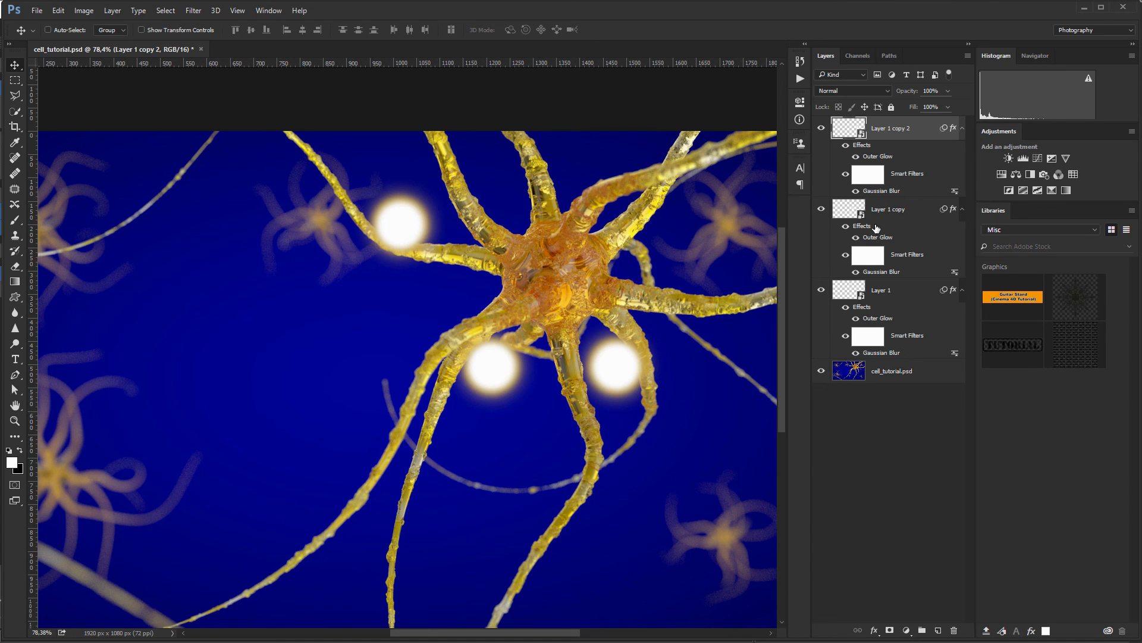
alt+scroll(491, 331, down, 3)
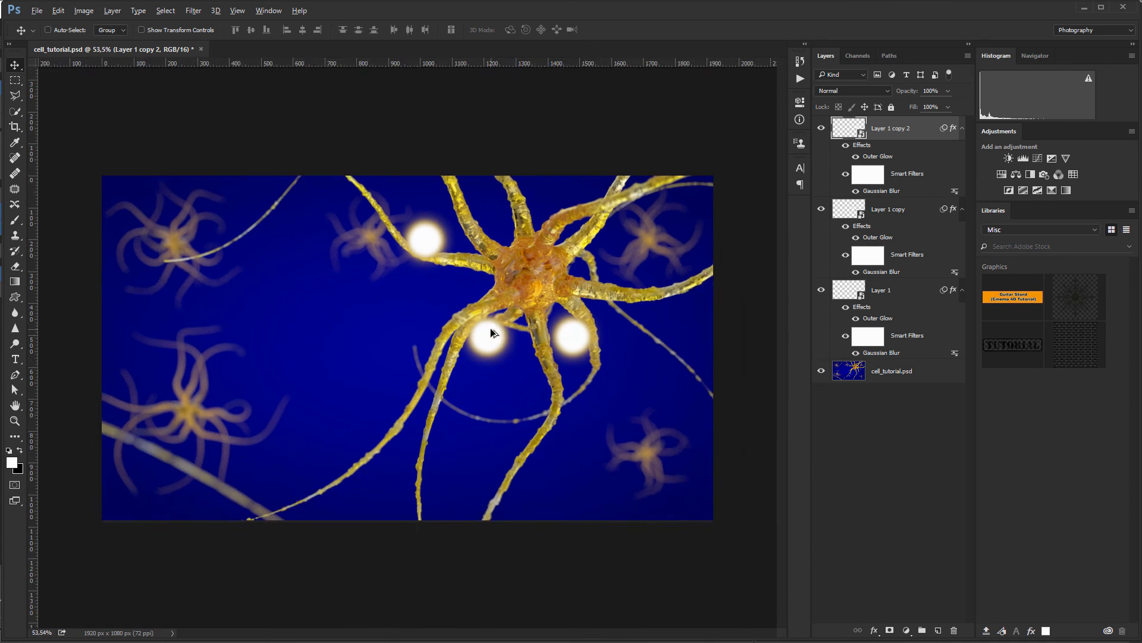
alt+scroll(492, 331, up, 2)
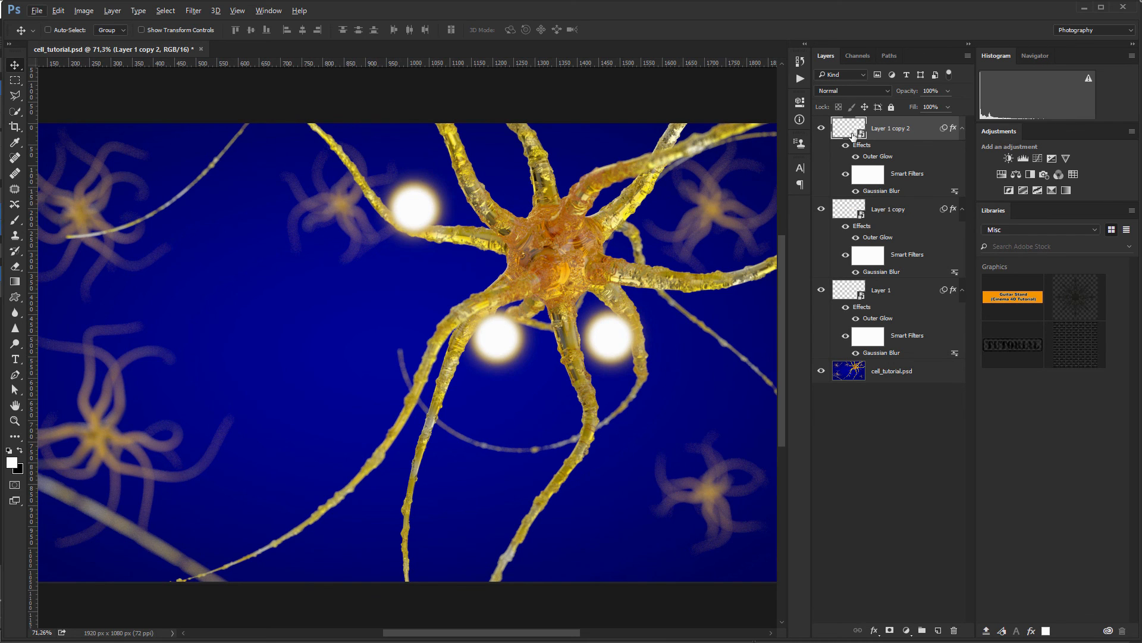
Step: Scale the upper-left sphere on Layer 1 up to about 135%
click(839, 318)
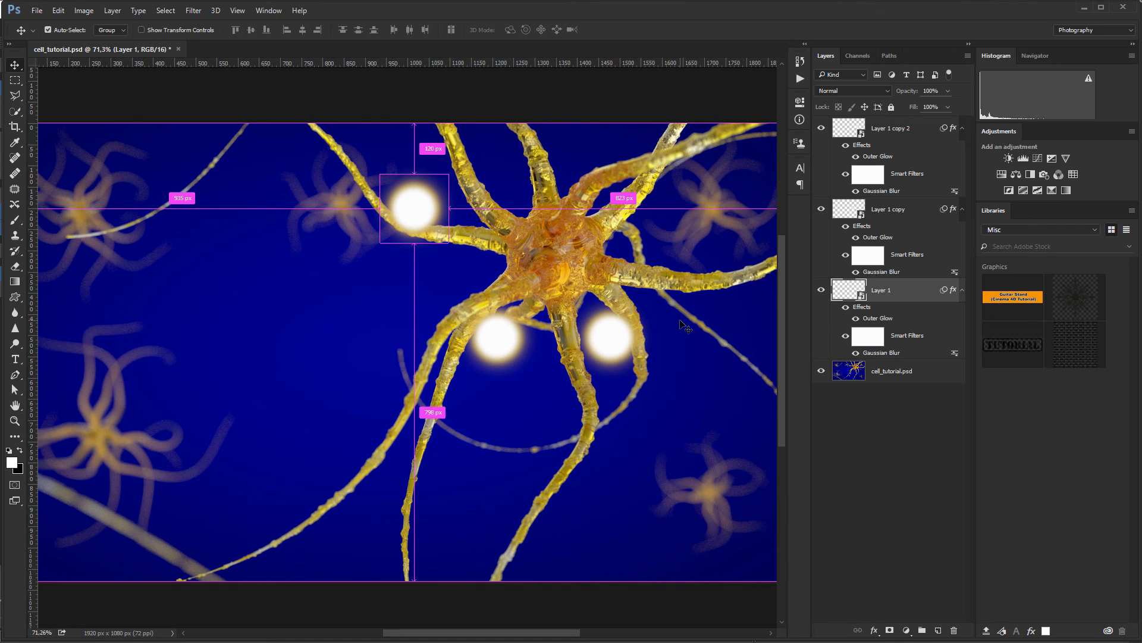
key(ctrl+t)
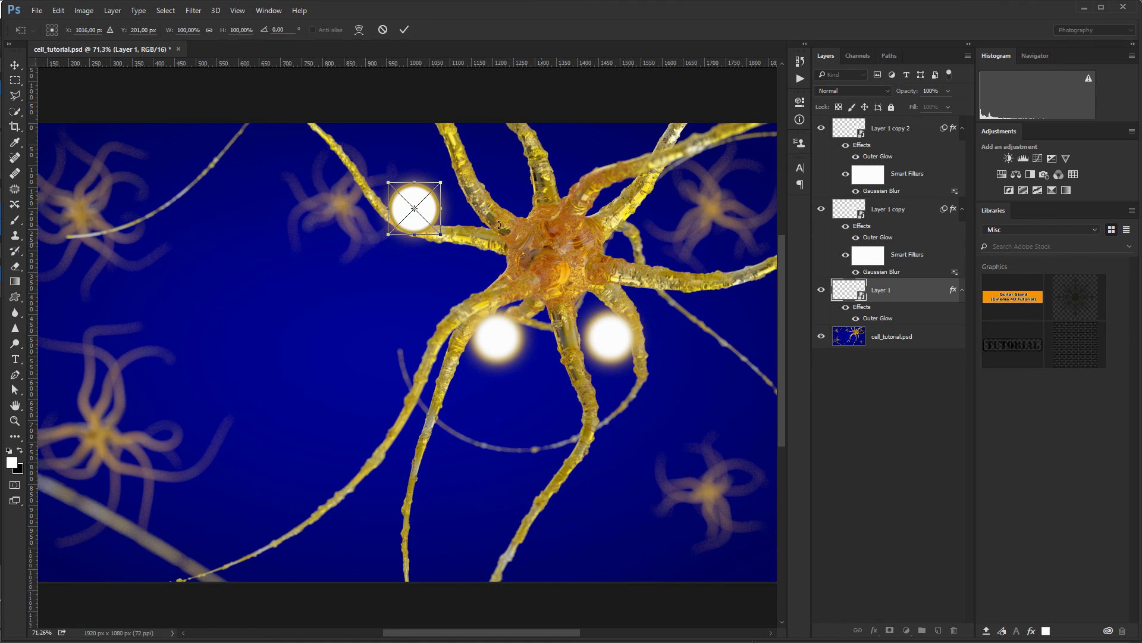
drag(442, 178, 462, 177)
key(Return)
key(ctrl+f)
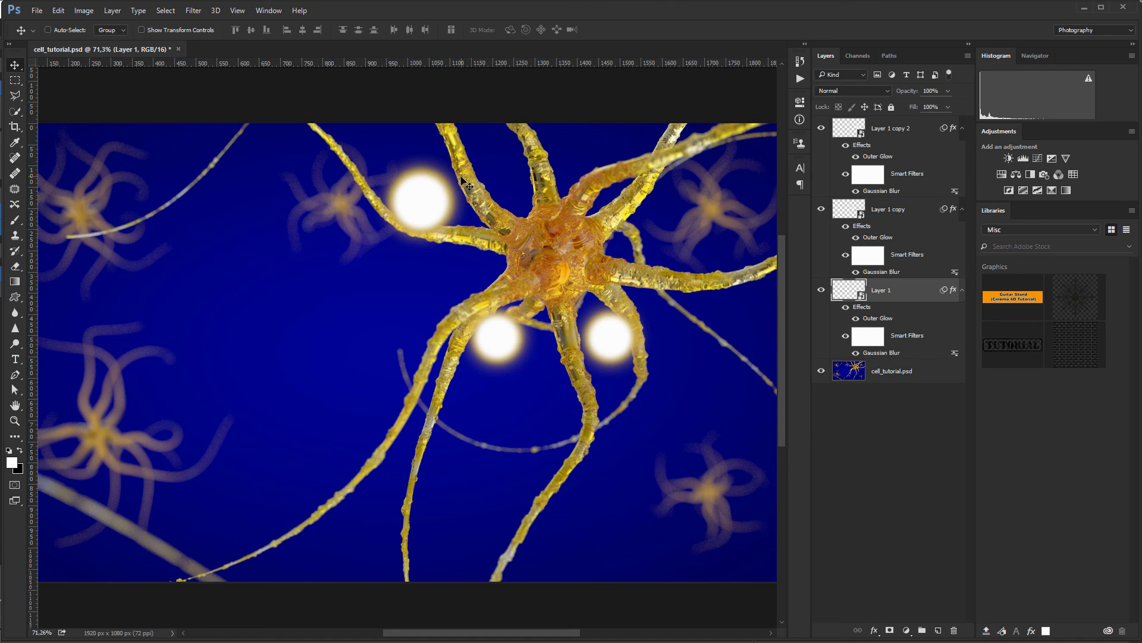
drag(426, 202, 426, 202)
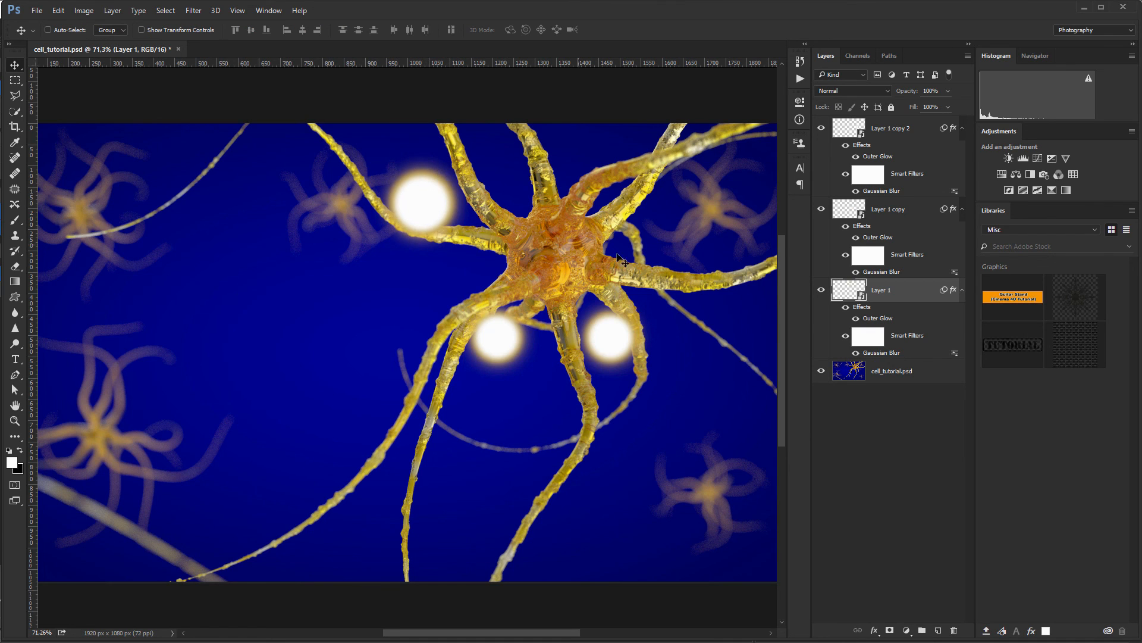
Step: Raise its Gaussian Blur radius to 8, collapse the effect lists, and select all three sphere layers
double_click(882, 356)
drag(818, 287, 827, 290)
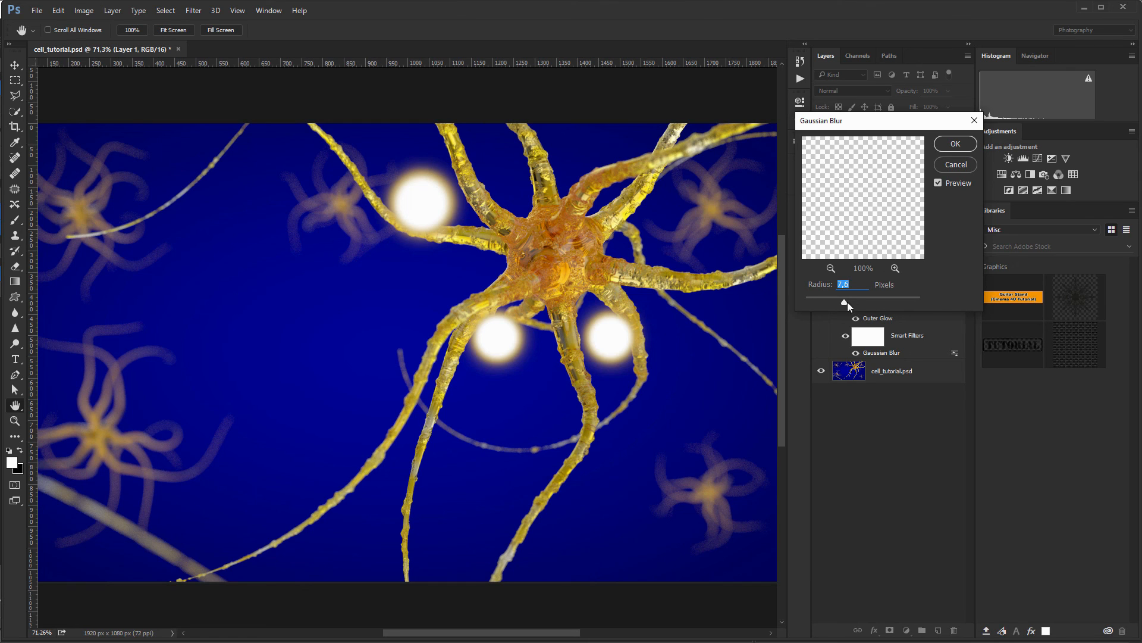
click(955, 143)
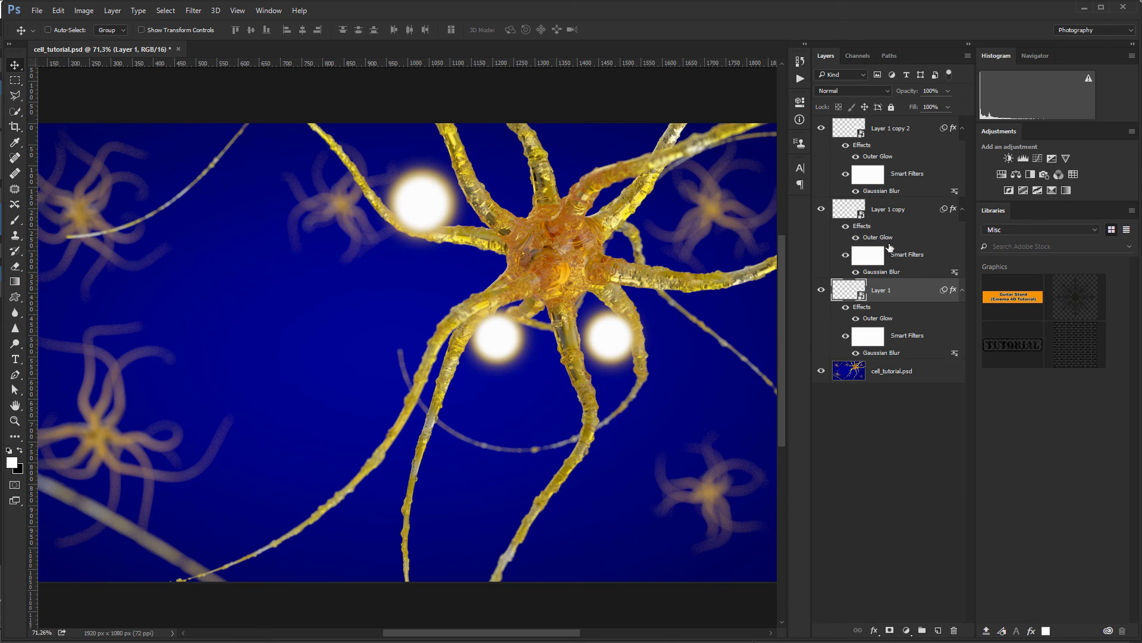
click(963, 129)
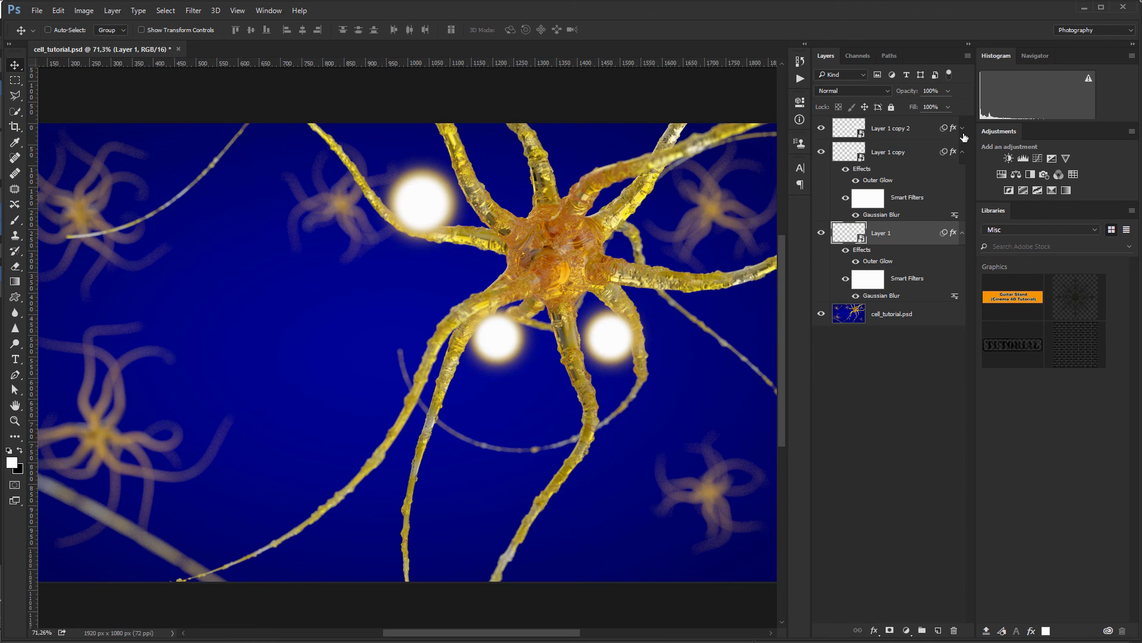
click(963, 152)
click(960, 176)
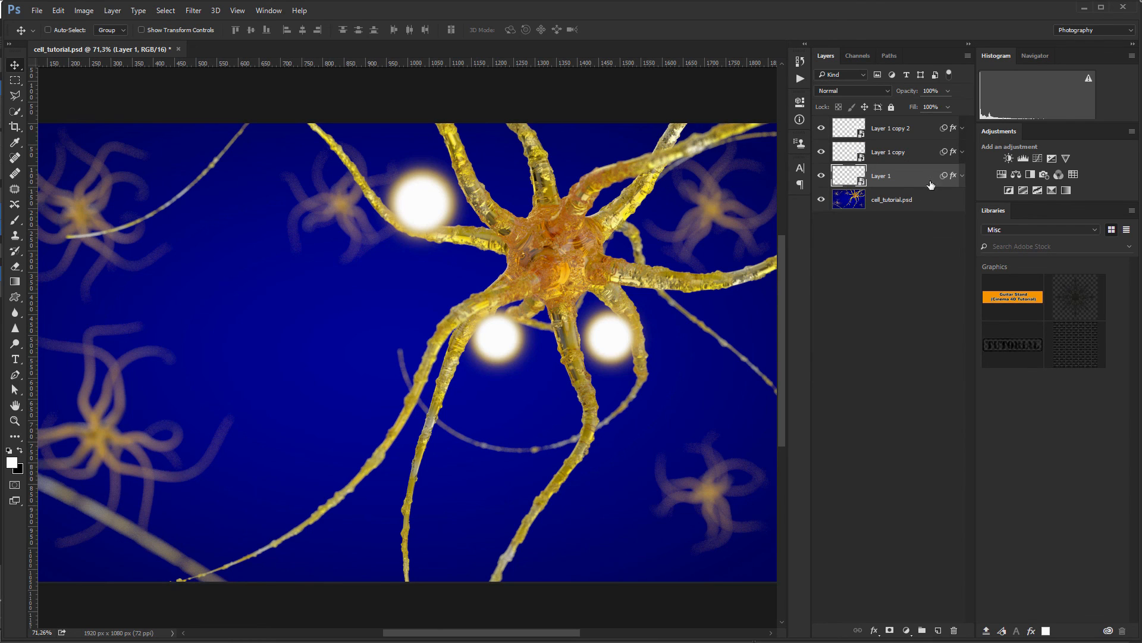
shift+click(910, 128)
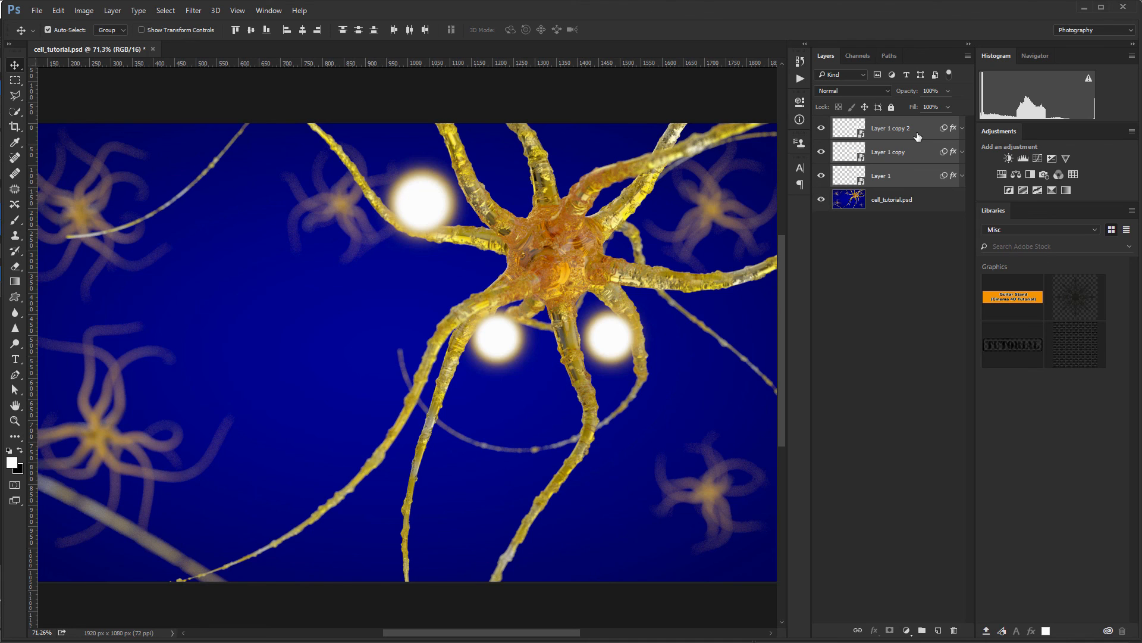
Step: Group the three spheres into Group 1, duplicate it, and move the copy left
key(ctrl+g)
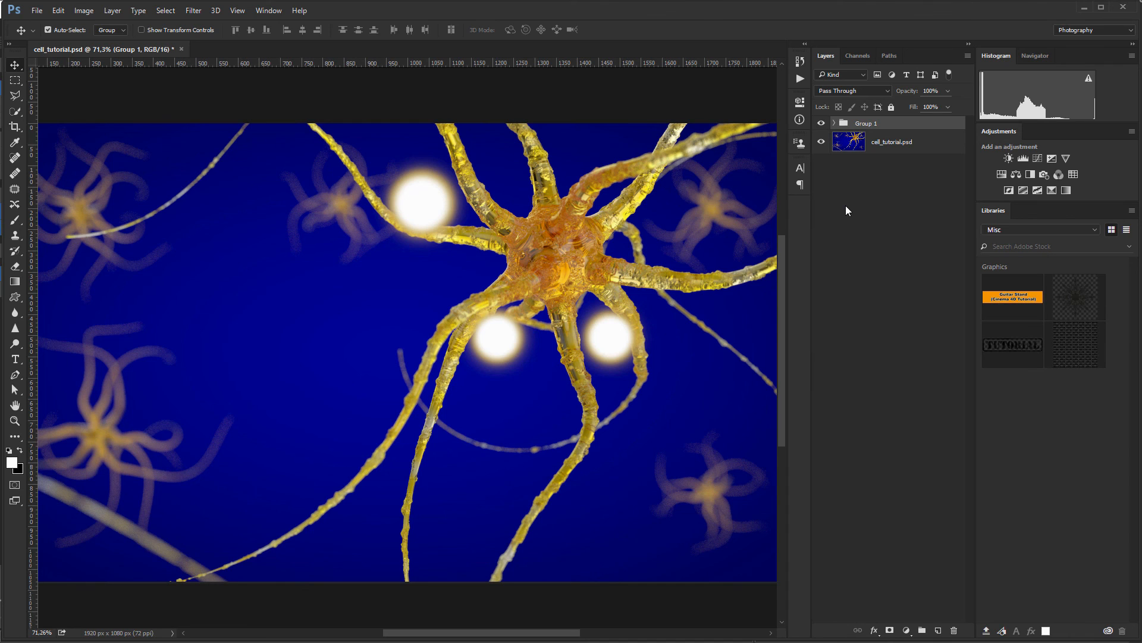
key(ctrl+j)
ctrl+click(466, 265)
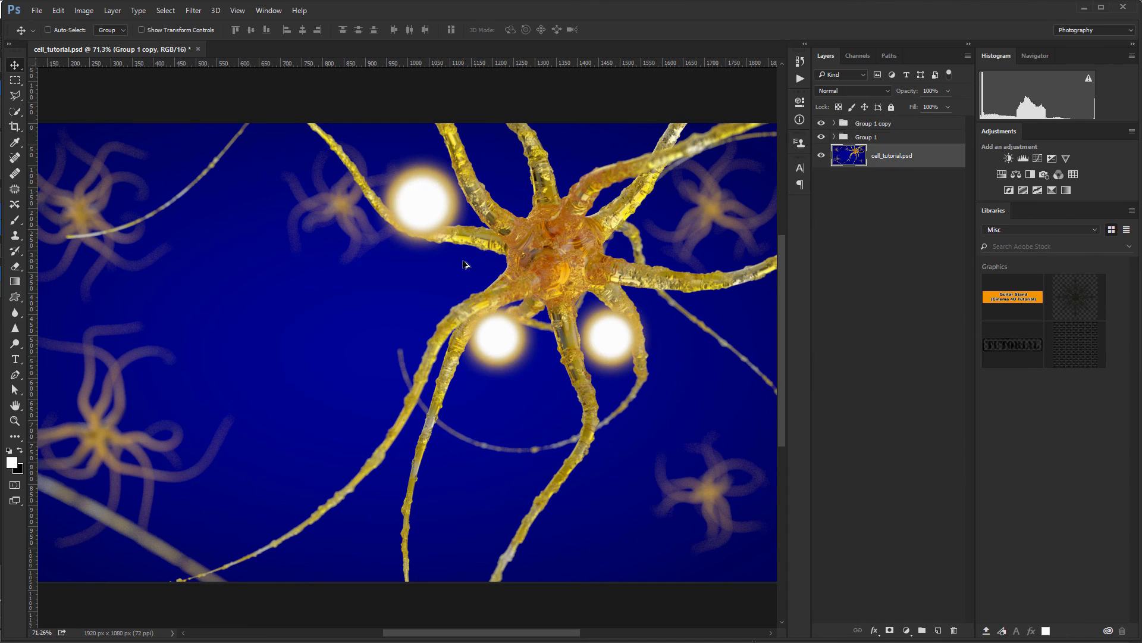
alt+scroll(466, 264, down, 2)
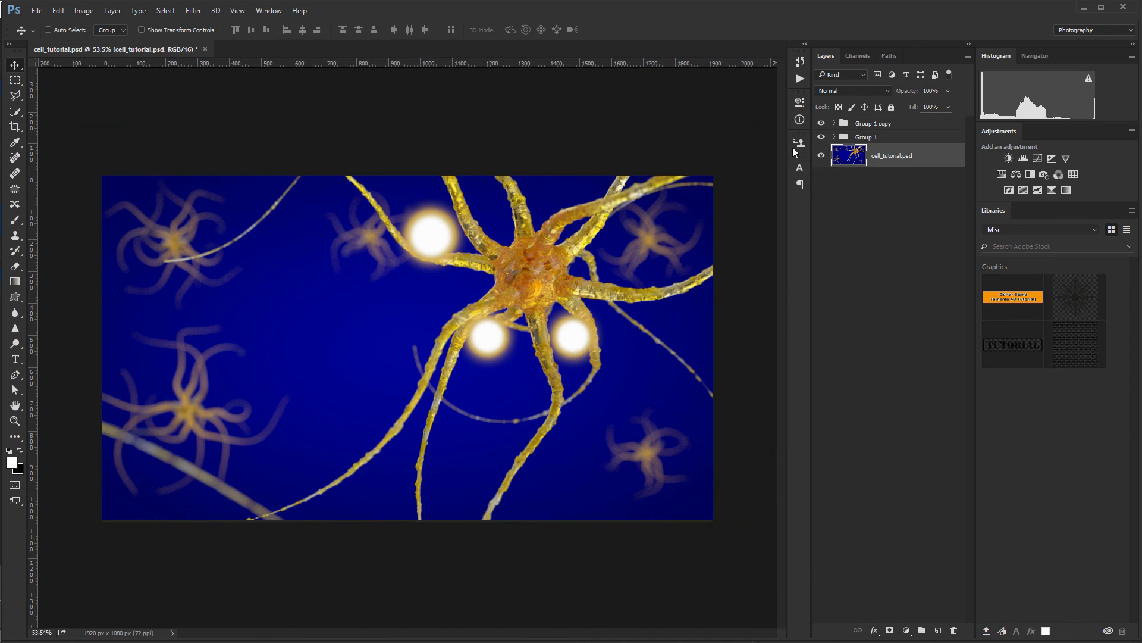
click(864, 124)
drag(499, 341, 233, 341)
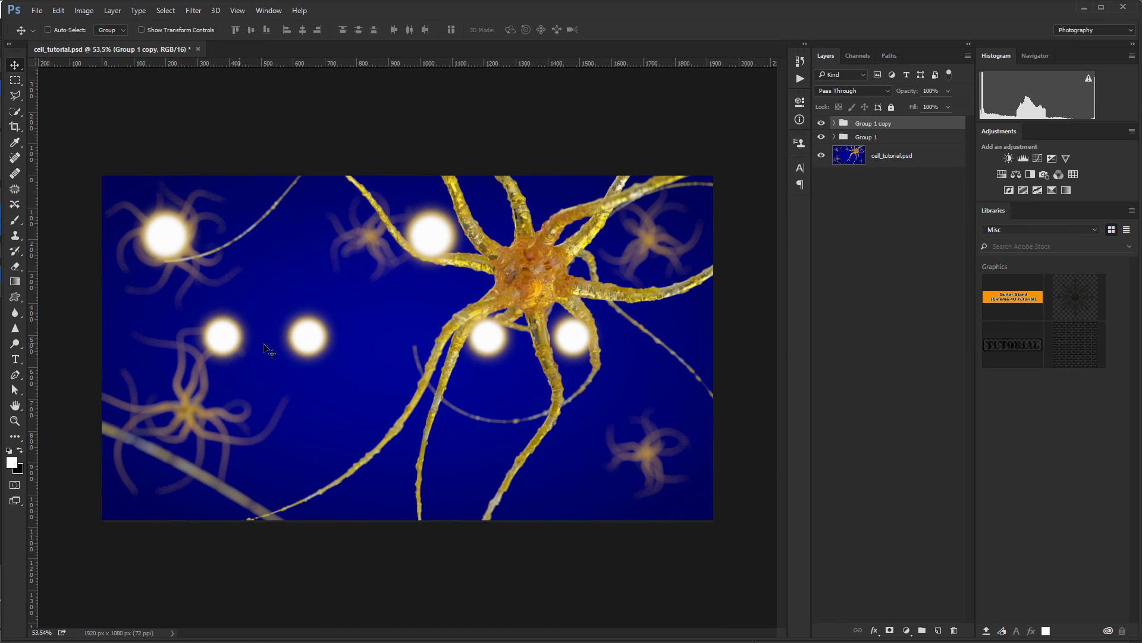
Step: Scale the copied group down and place it on the upper-left background neuron
key(ctrl+t)
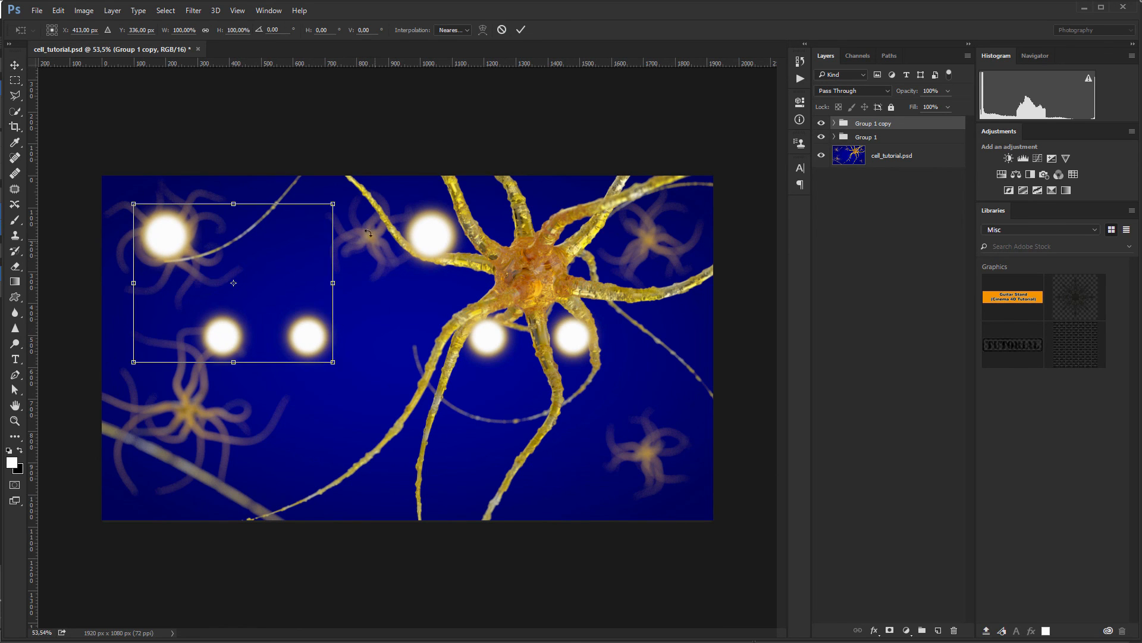
drag(334, 203, 220, 263)
drag(161, 337, 202, 248)
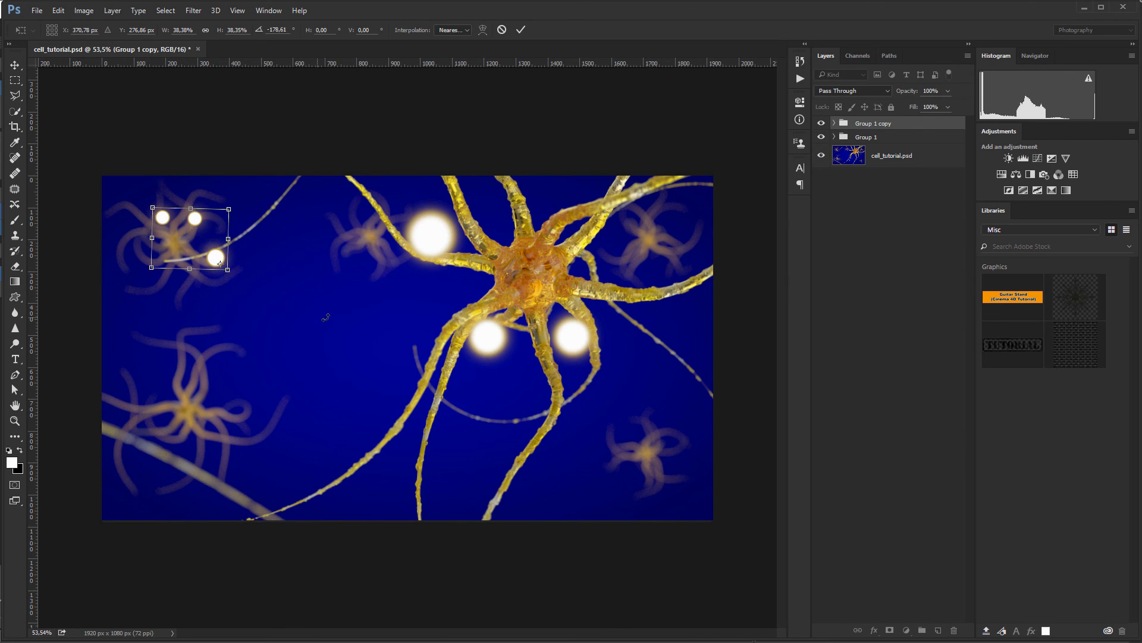
key(Return)
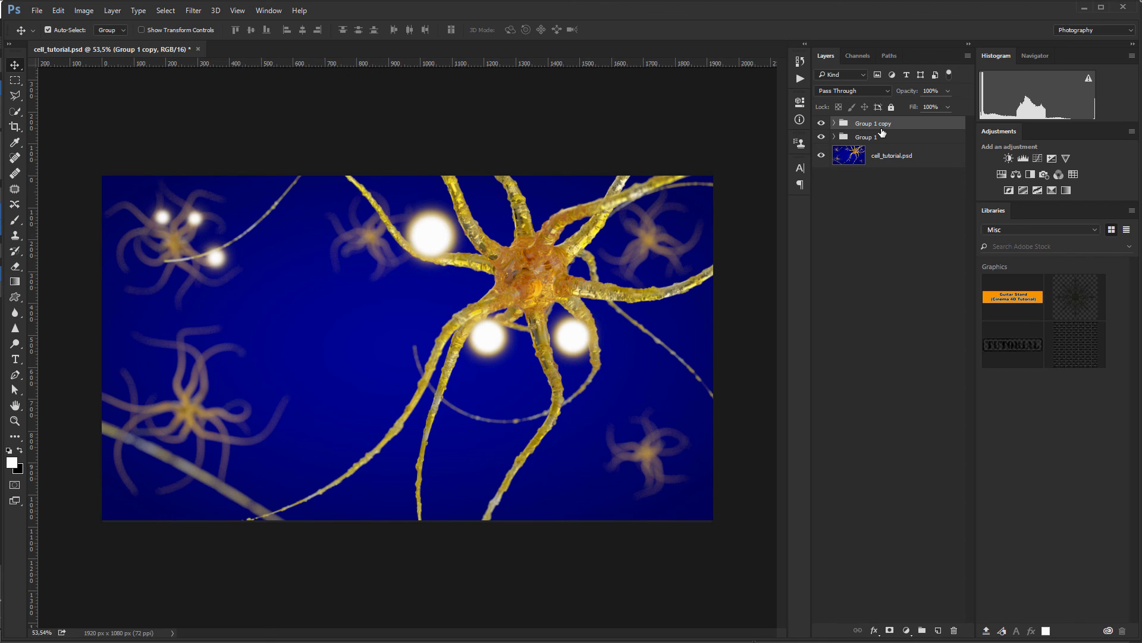
Step: Stamp all visible layers into a new Layer 2 and convert it to a Smart Object
key(ctrl+shift+alt+e)
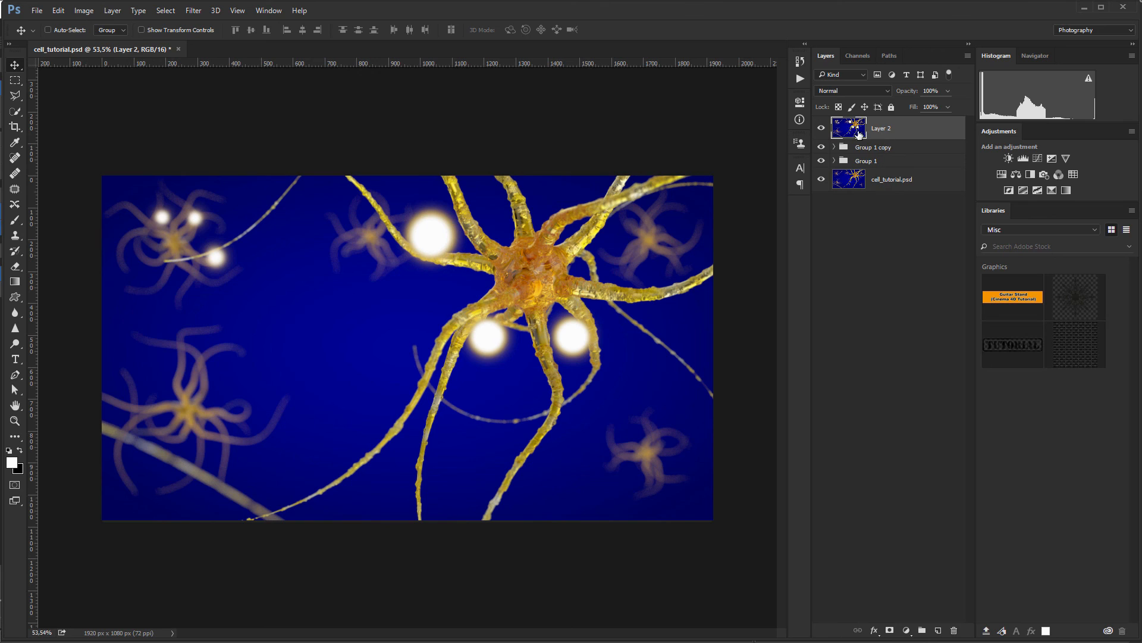
right_click(912, 128)
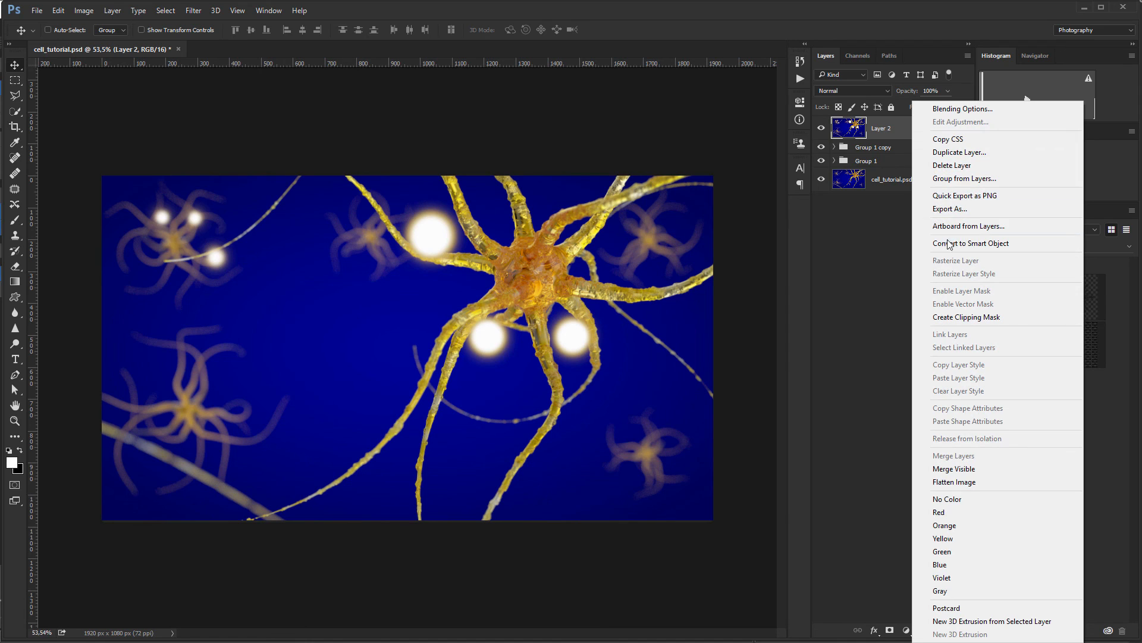
click(895, 127)
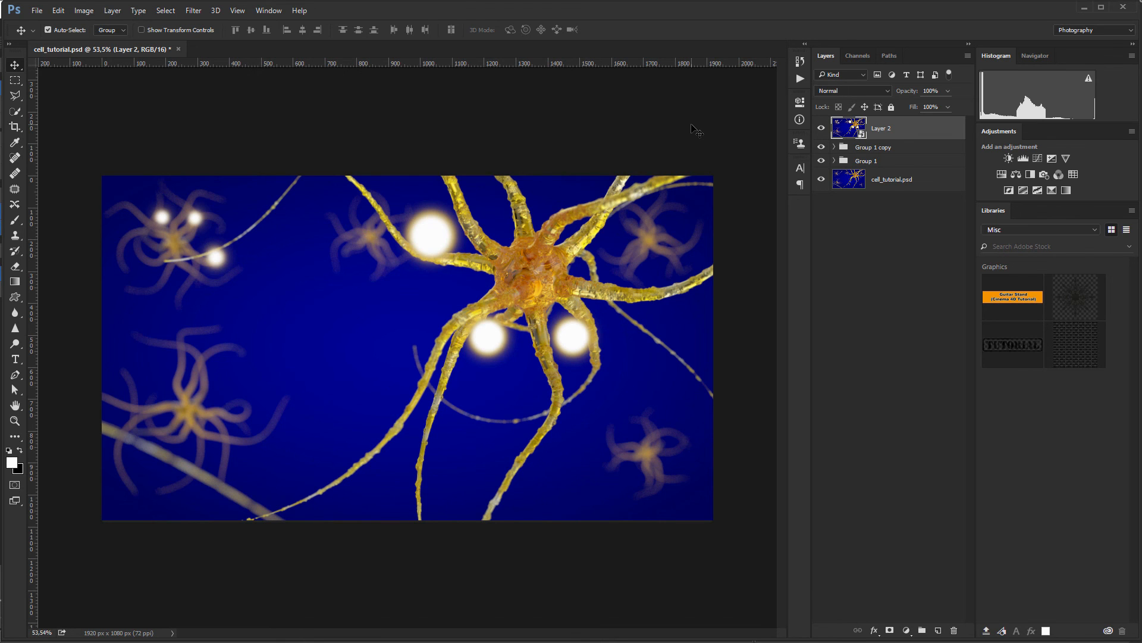
key(shift+ctrl+a)
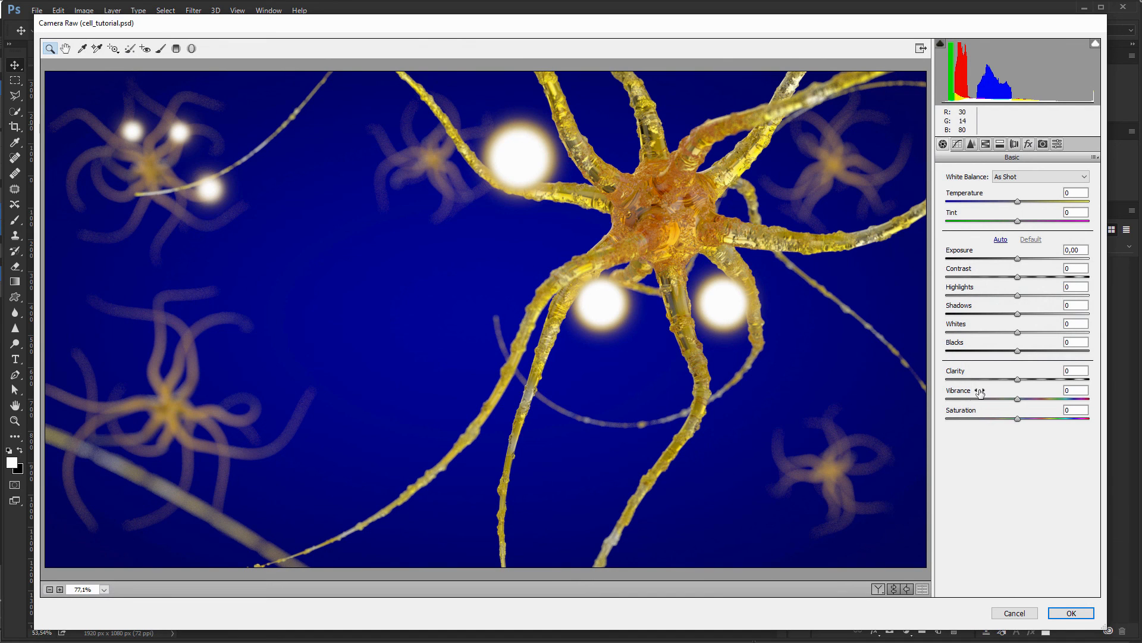
Step: In Camera Raw, raise Clarity, then try Dehaze and set it back to 0
drag(954, 372, 974, 392)
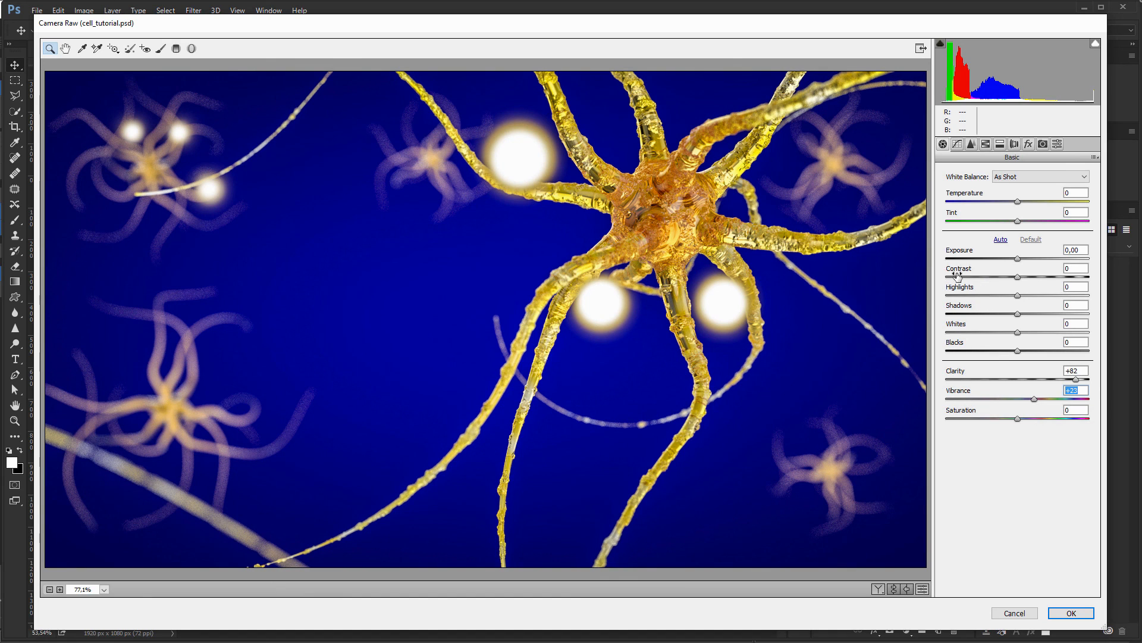
click(1028, 143)
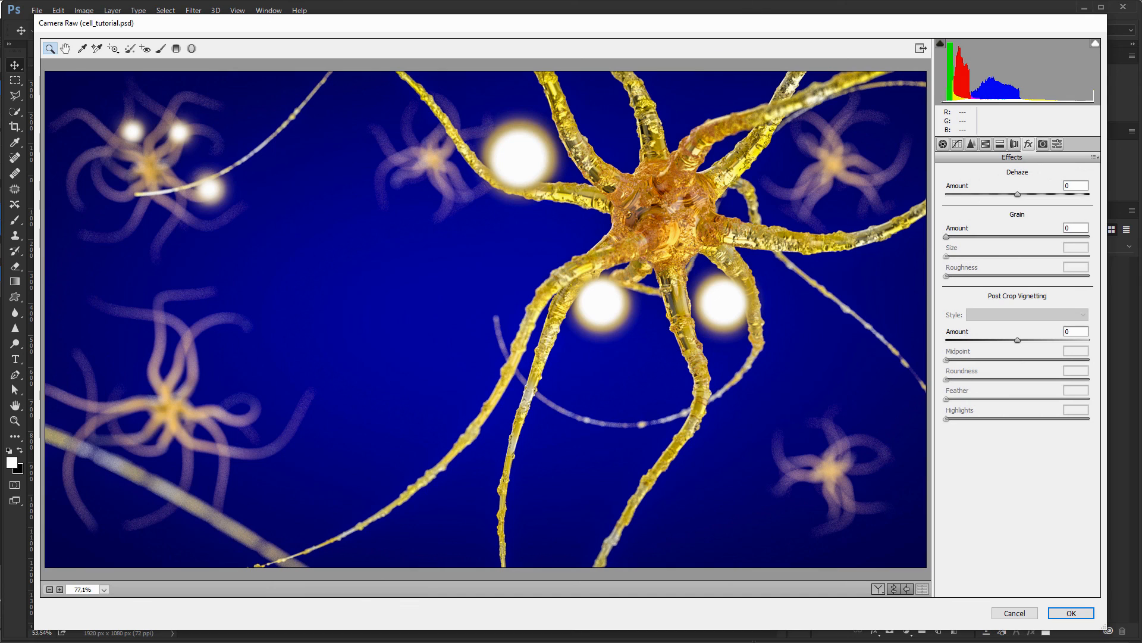
key(Return)
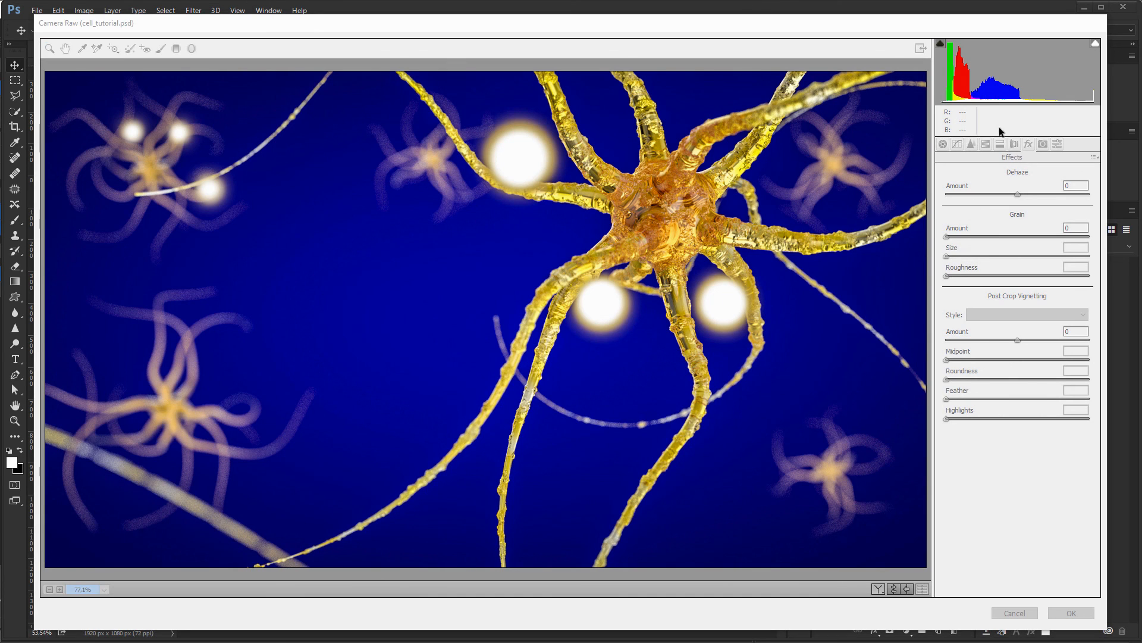
click(873, 25)
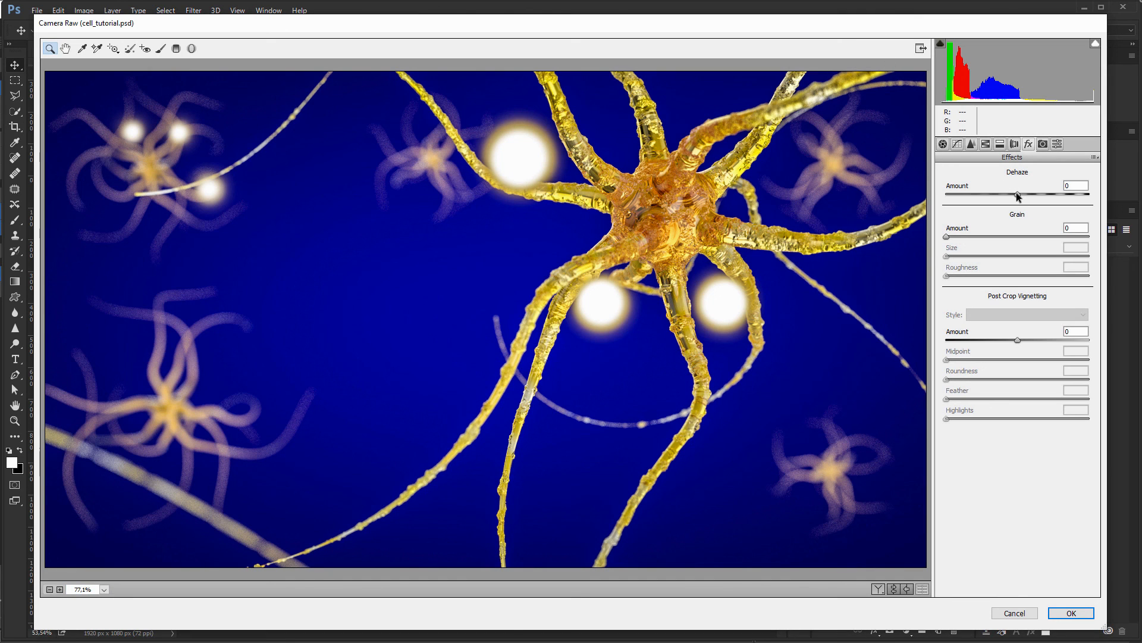
click(957, 187)
drag(957, 187, 998, 189)
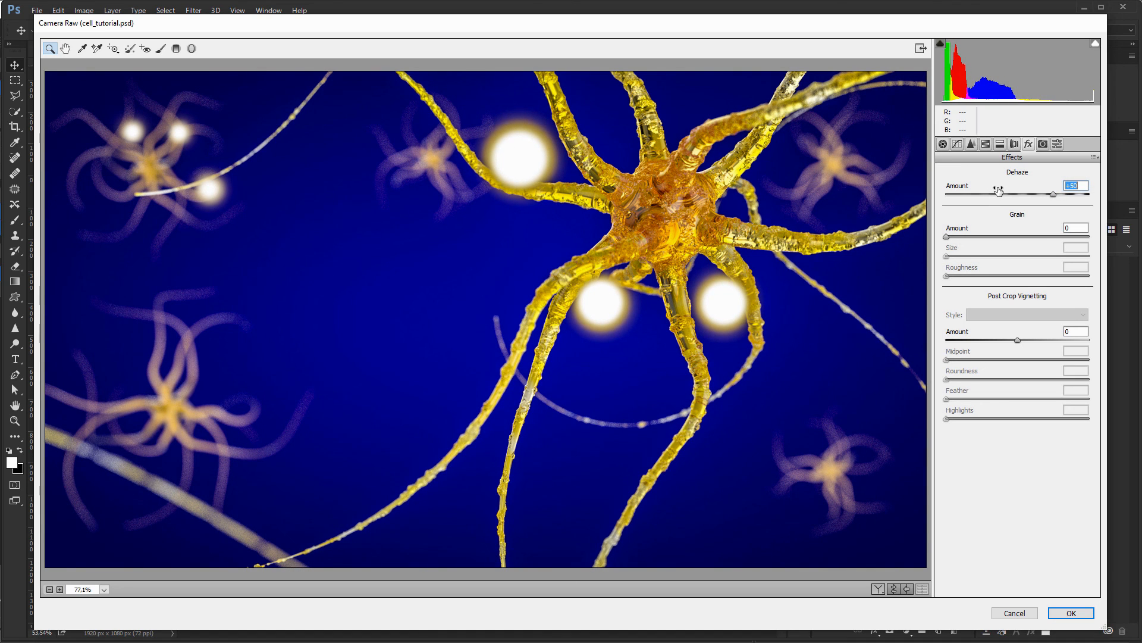
text(0)
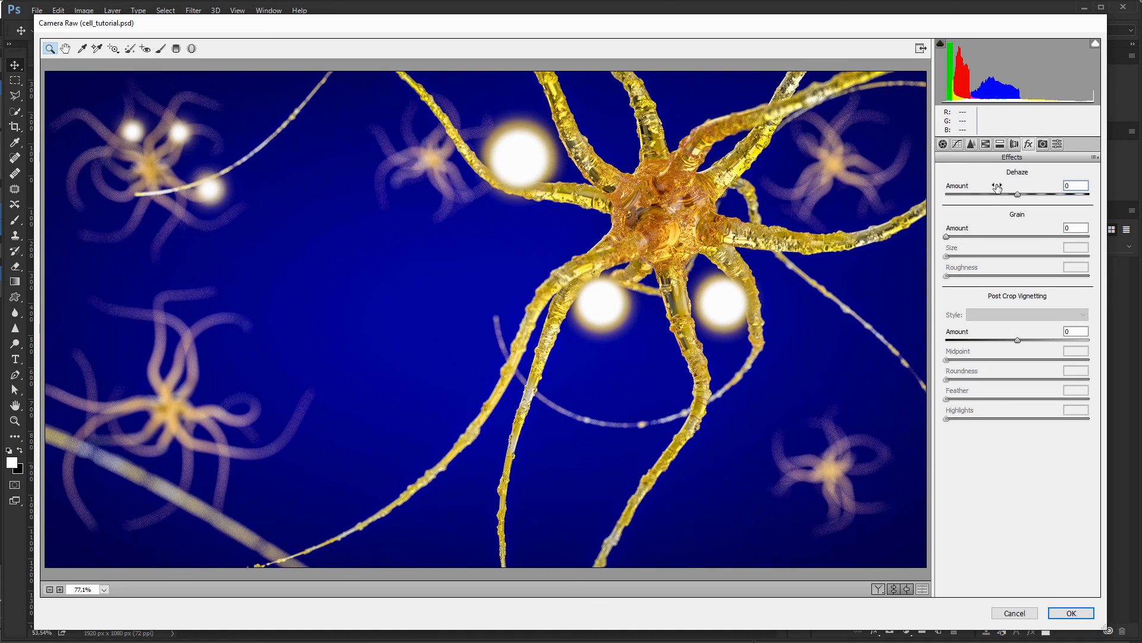
Step: Reset Contrast to 0, lower Exposure to -0.35, and push Clarity to +92
click(946, 145)
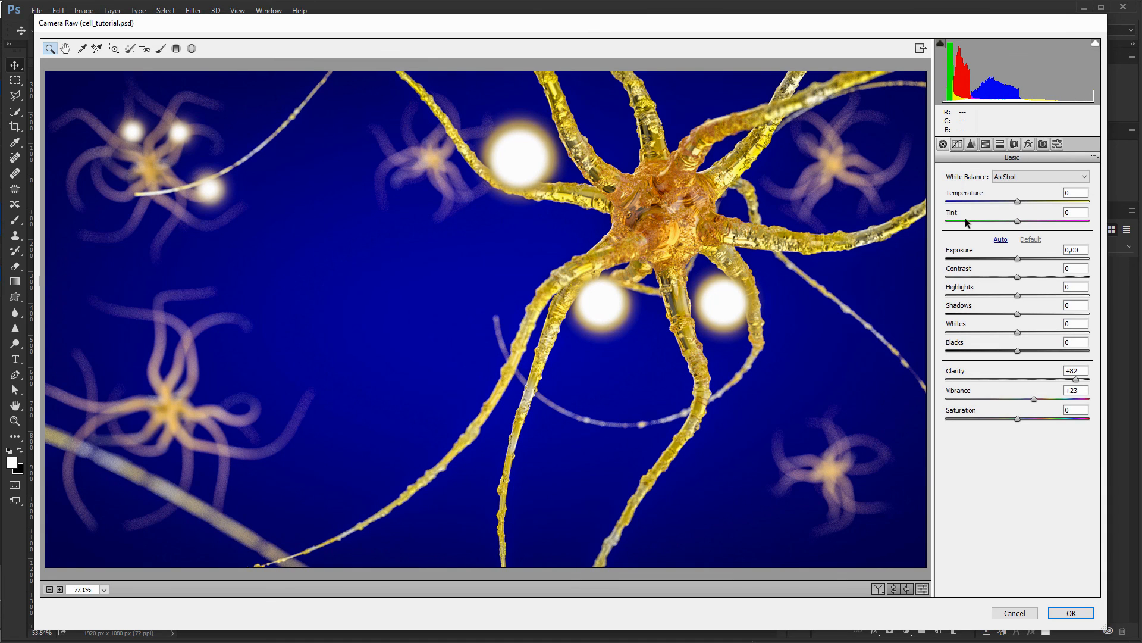
mouse_move(961, 272)
mouse_down()
mouse_move(979, 269)
mouse_move(956, 269)
mouse_up()
text(0)
drag(968, 251, 963, 255)
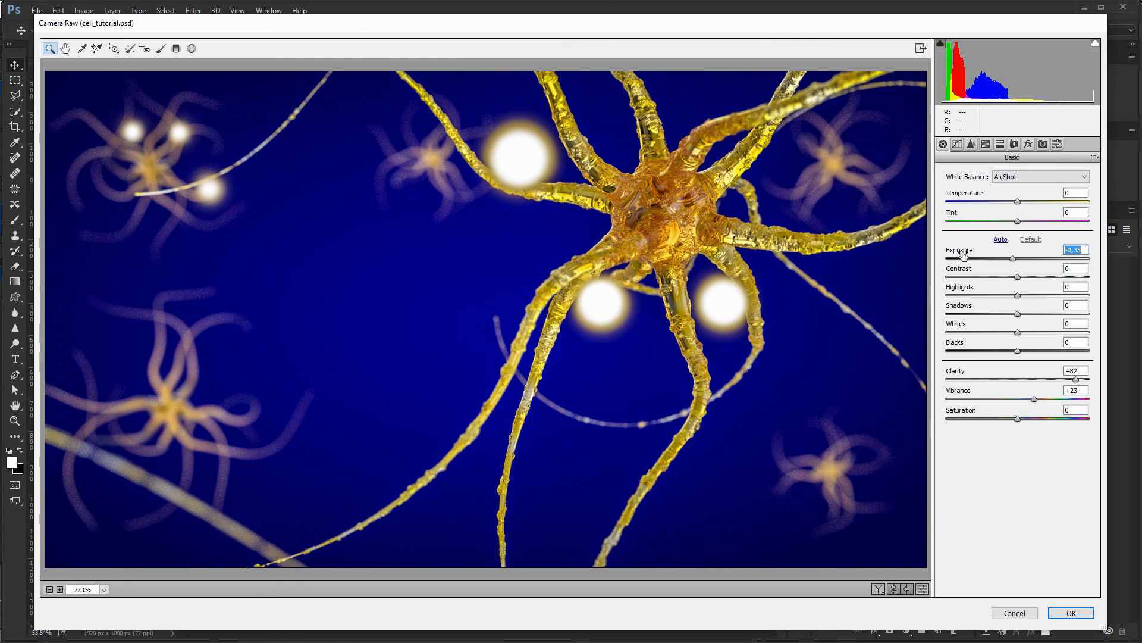
drag(955, 375, 962, 373)
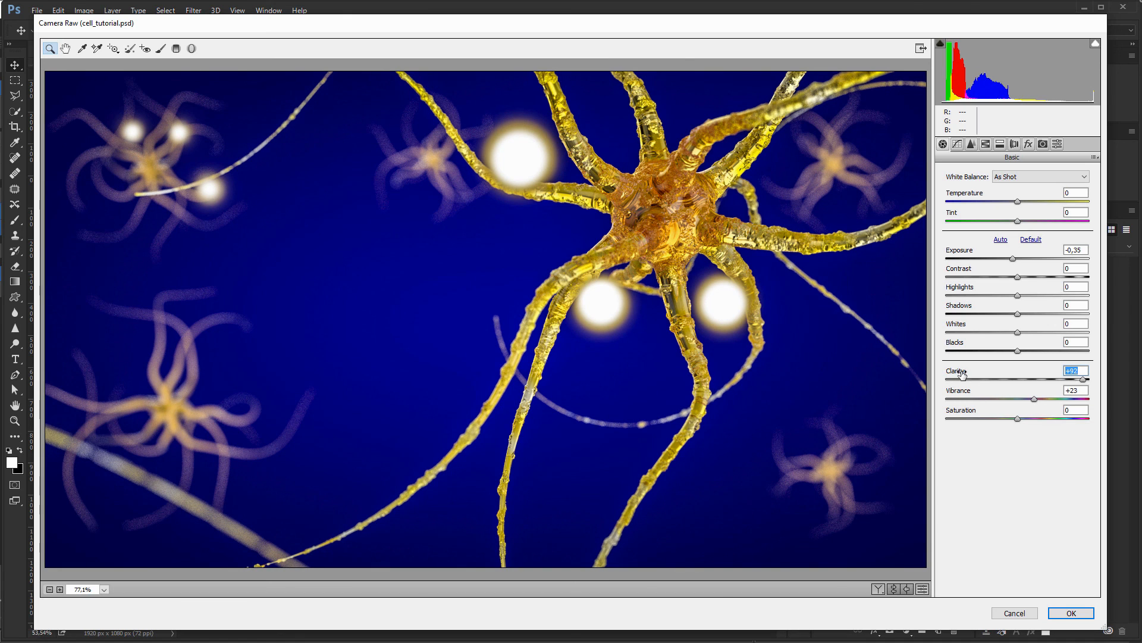
click(1027, 145)
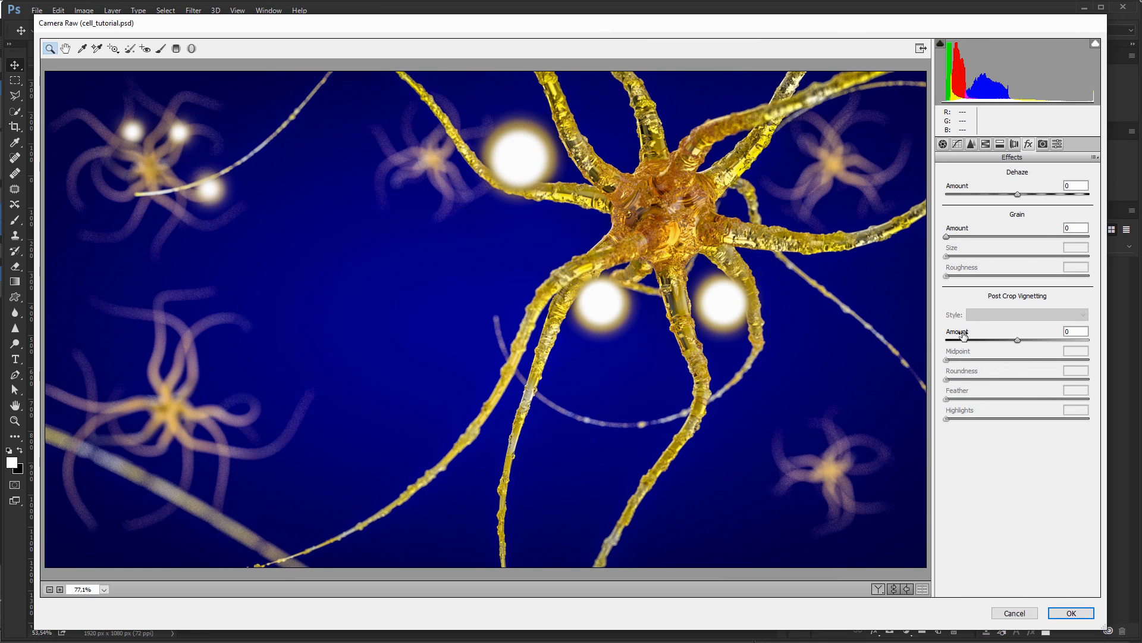
Step: Set Camera Raw post-crop vignetting to -16 and Blues luminance to -70, then apply the grade
drag(963, 335, 957, 338)
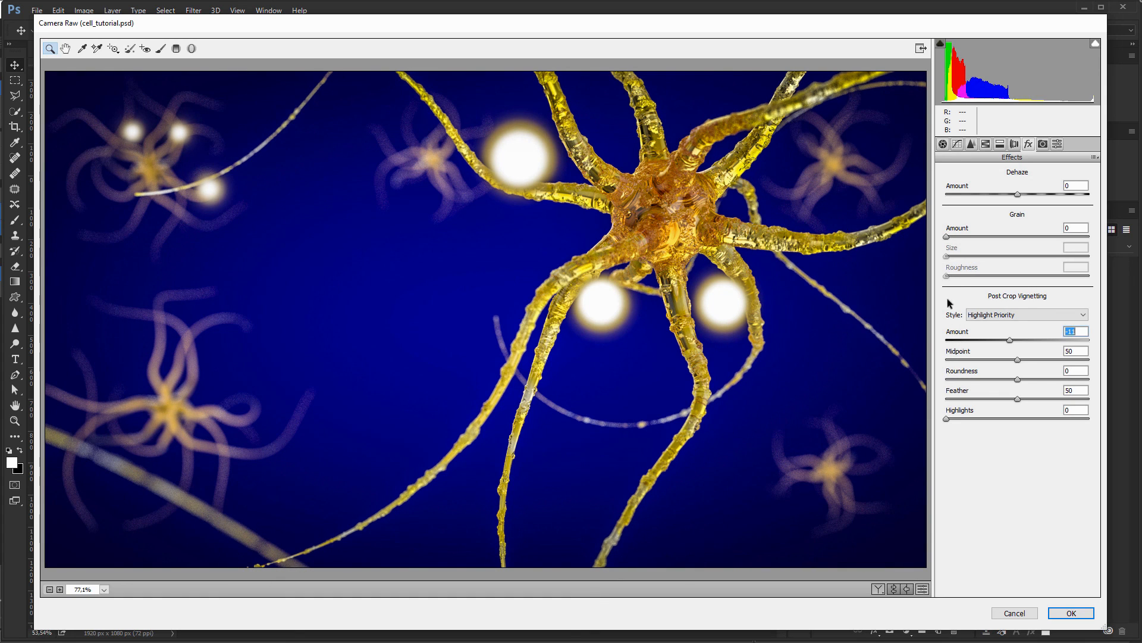
click(943, 144)
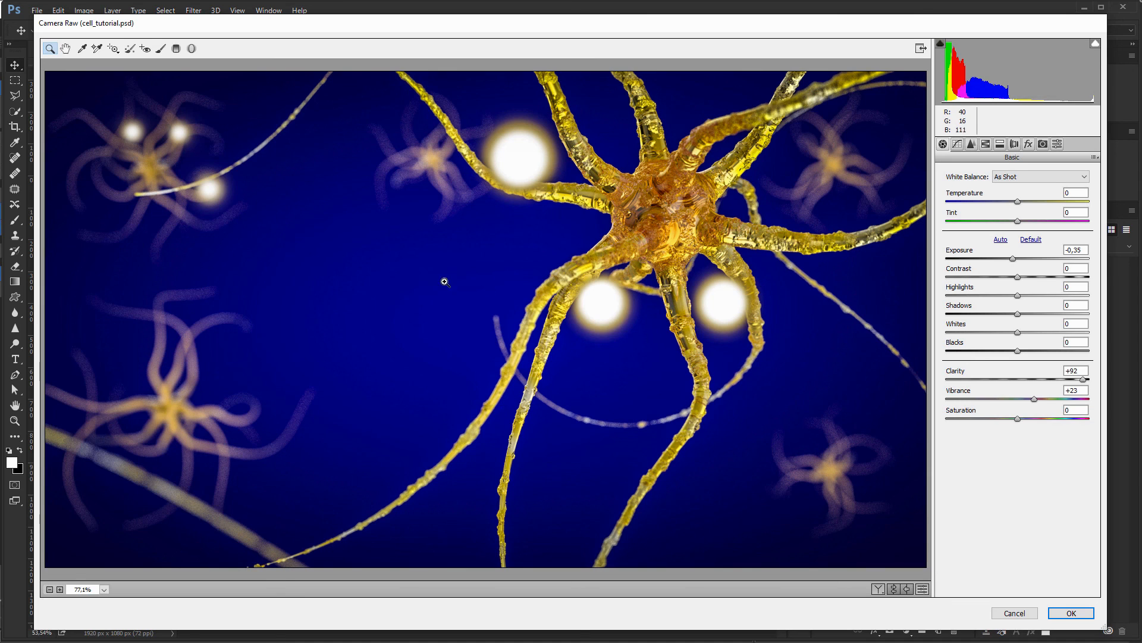
click(986, 144)
click(1013, 191)
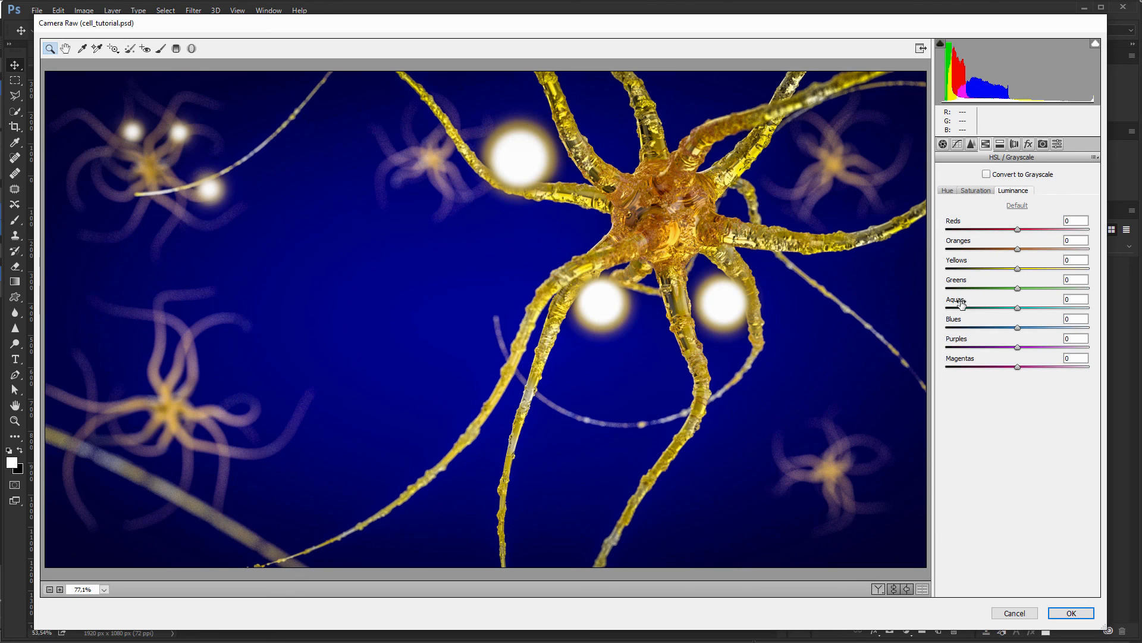
drag(953, 322, 924, 322)
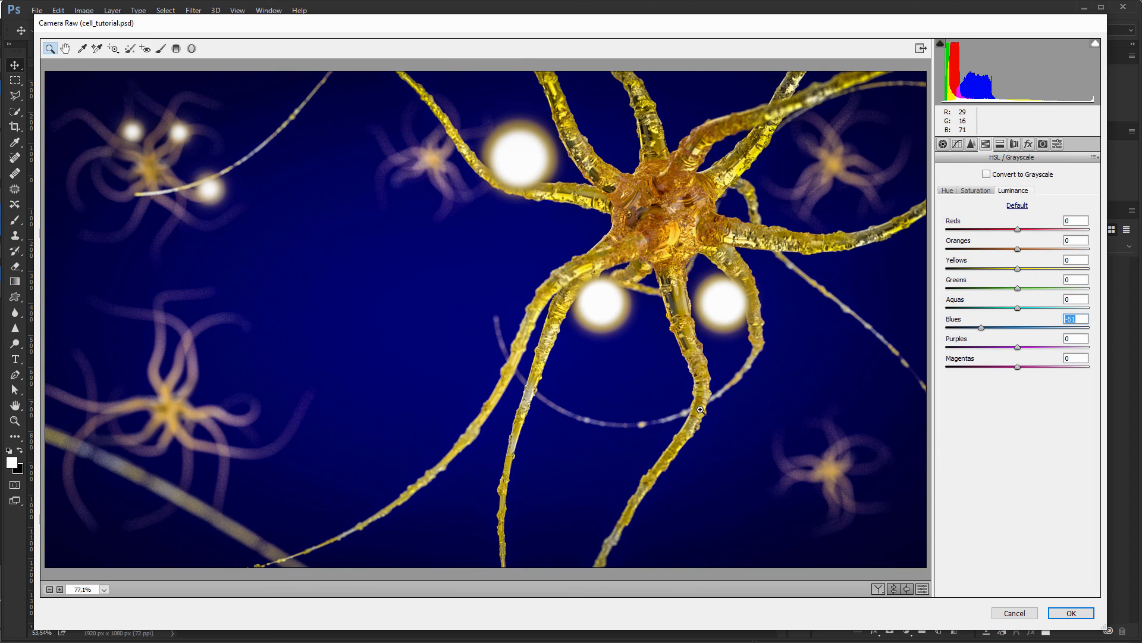
click(1071, 613)
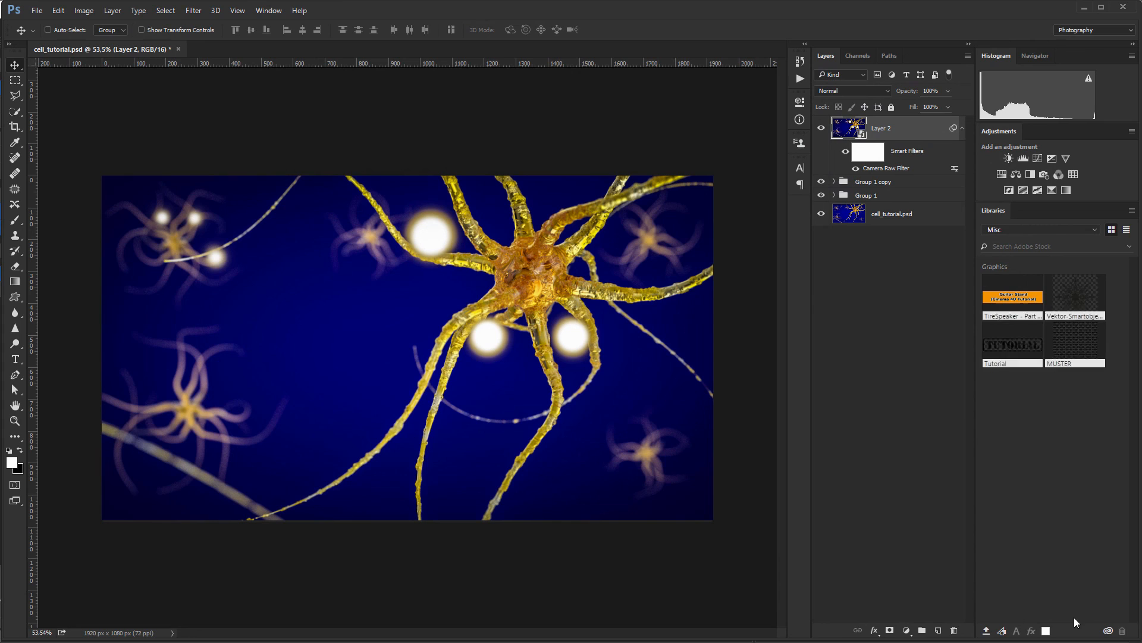
Step: Toggle Layer 2's visibility several times for a before/after comparison, ending with it hidden
click(822, 129)
click(821, 129)
click(821, 129)
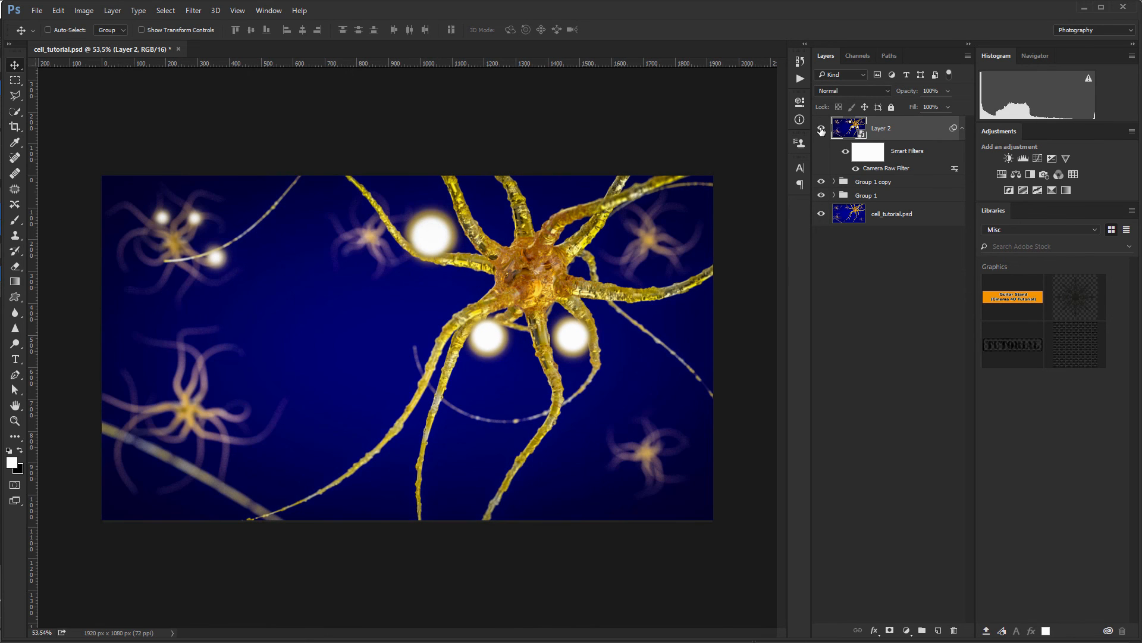
click(822, 129)
click(822, 129)
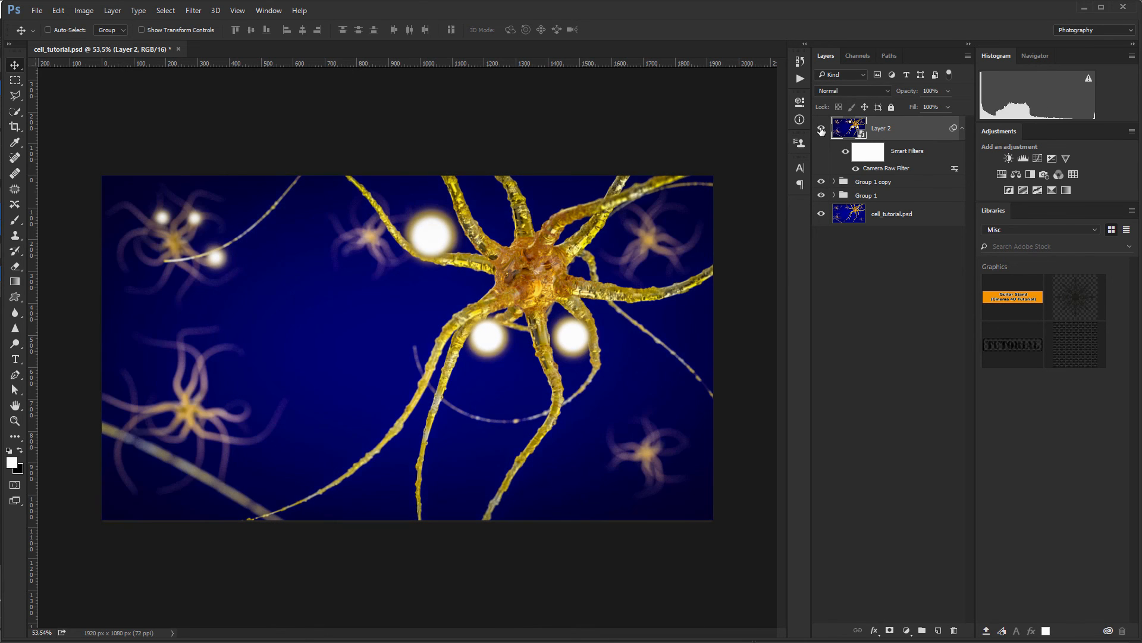